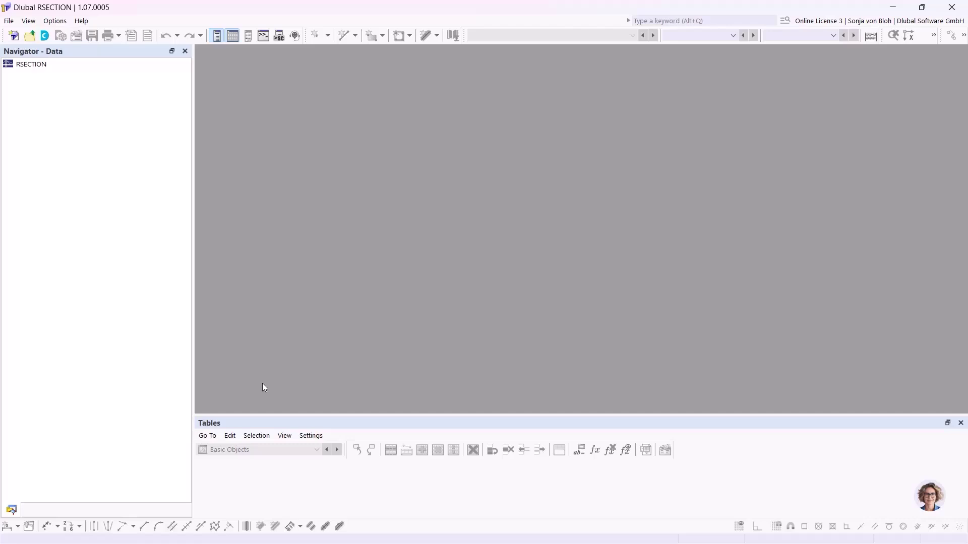
Step: Import Aluquerschnitt.dxf as a DXF template for further editing, with material EN AW-6082 (EP,ET) T6
left_click(8, 21)
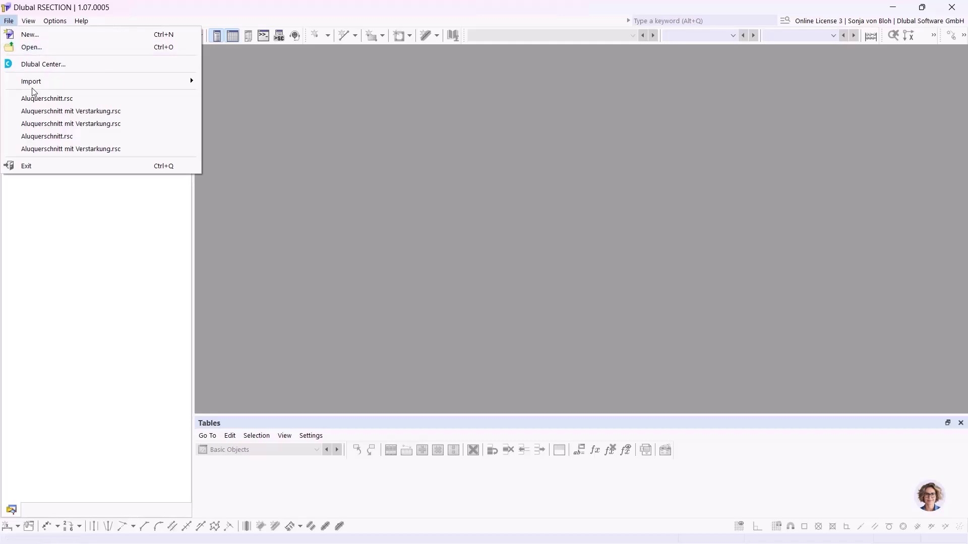
mouse_move(32, 84)
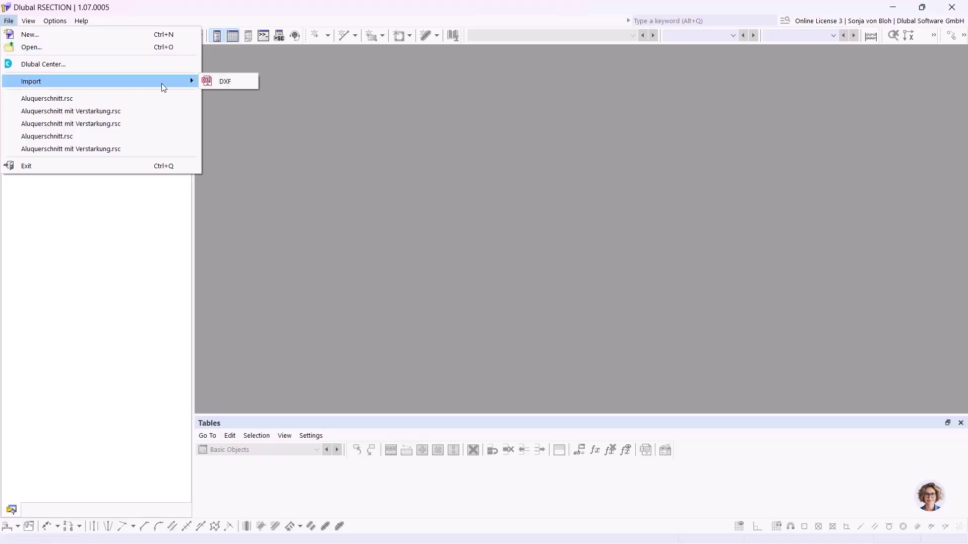
left_click(224, 81)
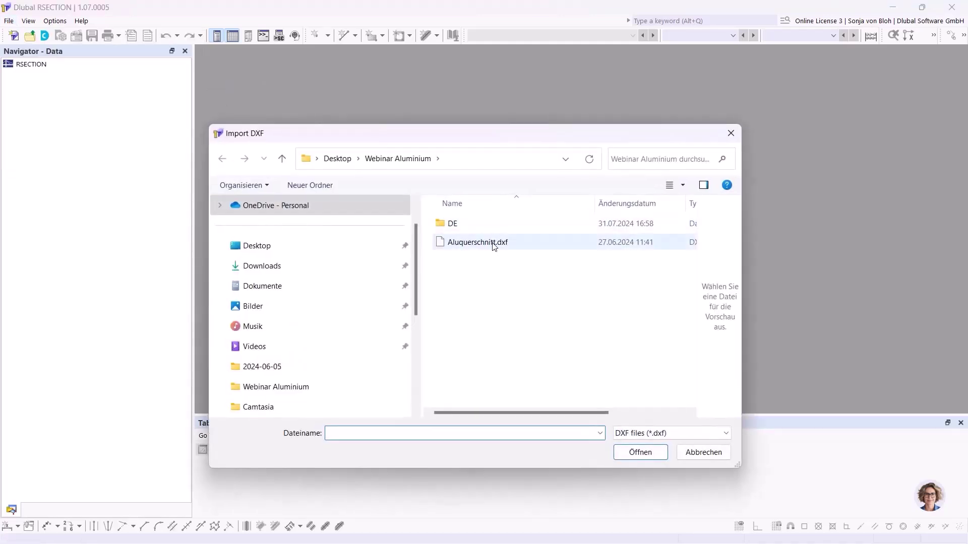
left_click(492, 245)
left_click(640, 453)
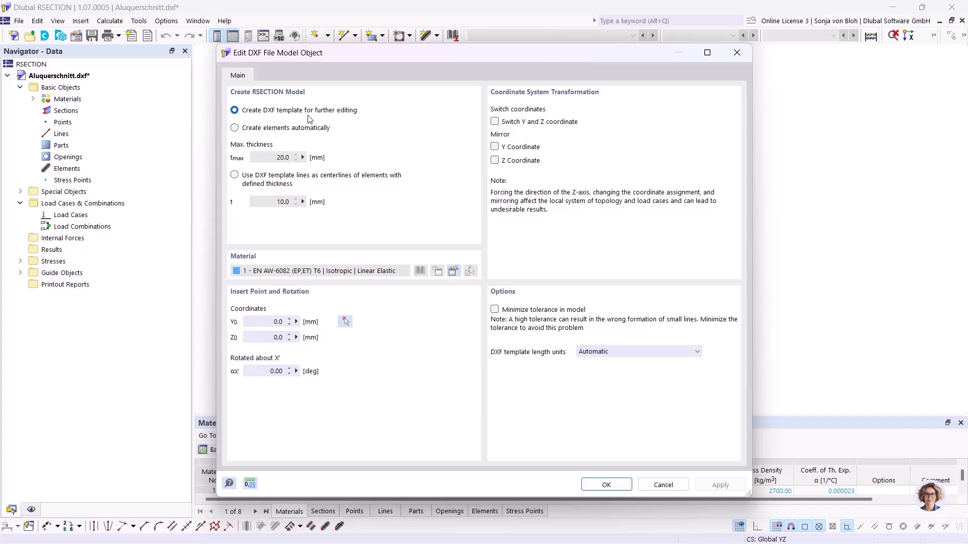
left_click(606, 484)
left_click(640, 489)
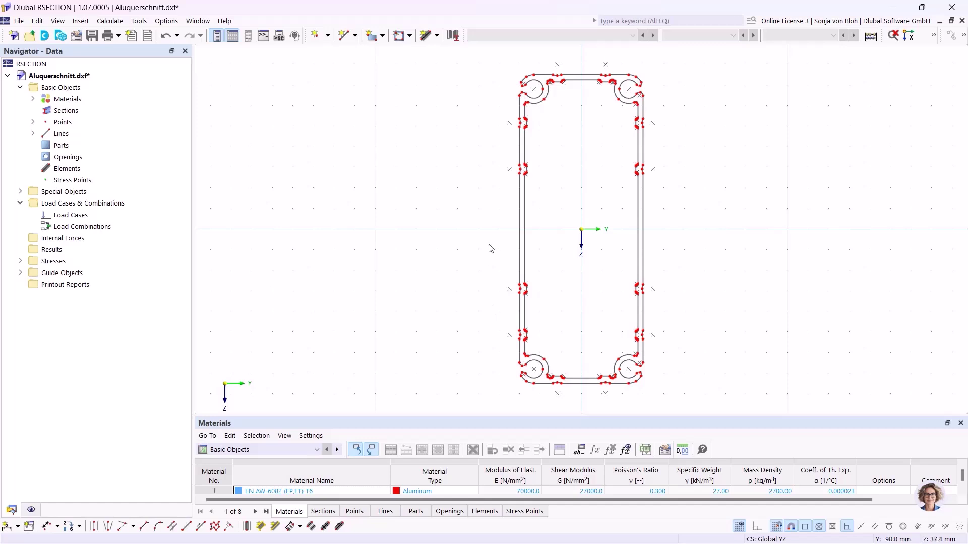
Step: Create a part from the profile's outer boundary lines using material EN AW-6082 (EP,ET) T6
left_click(383, 36)
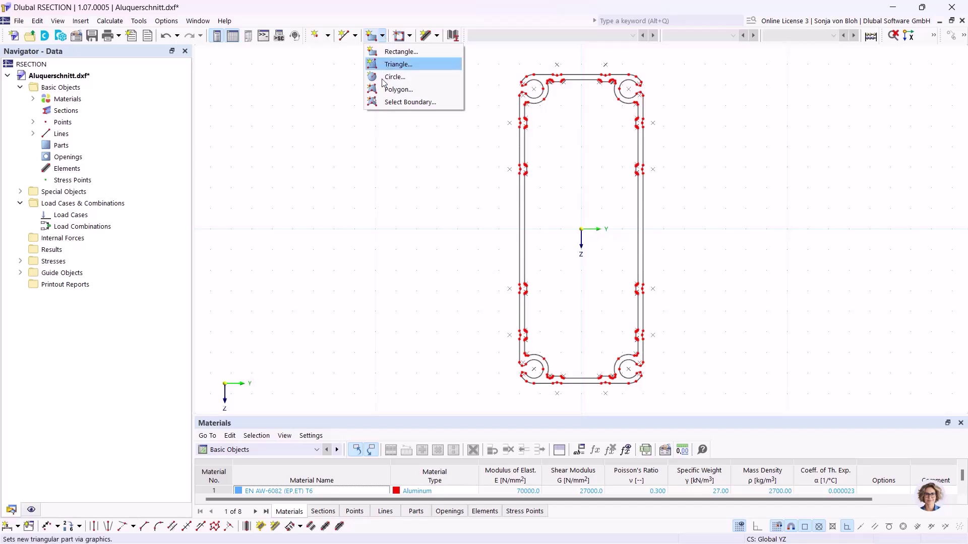
left_click(390, 104)
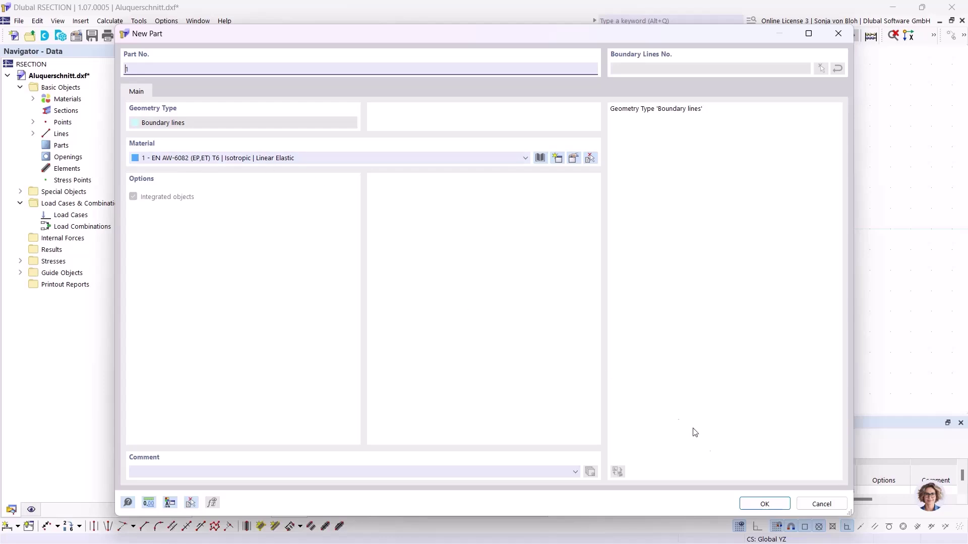
left_click(749, 502)
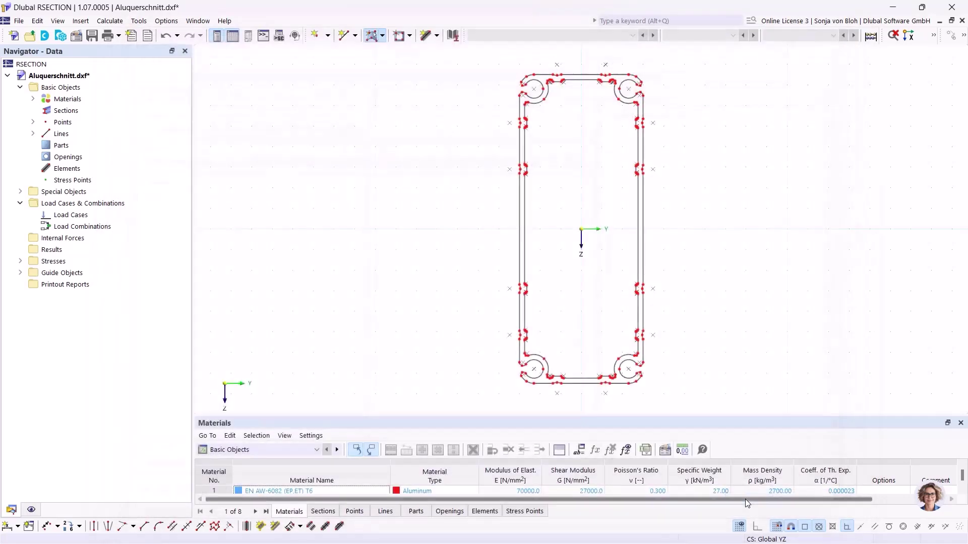
left_click(518, 260)
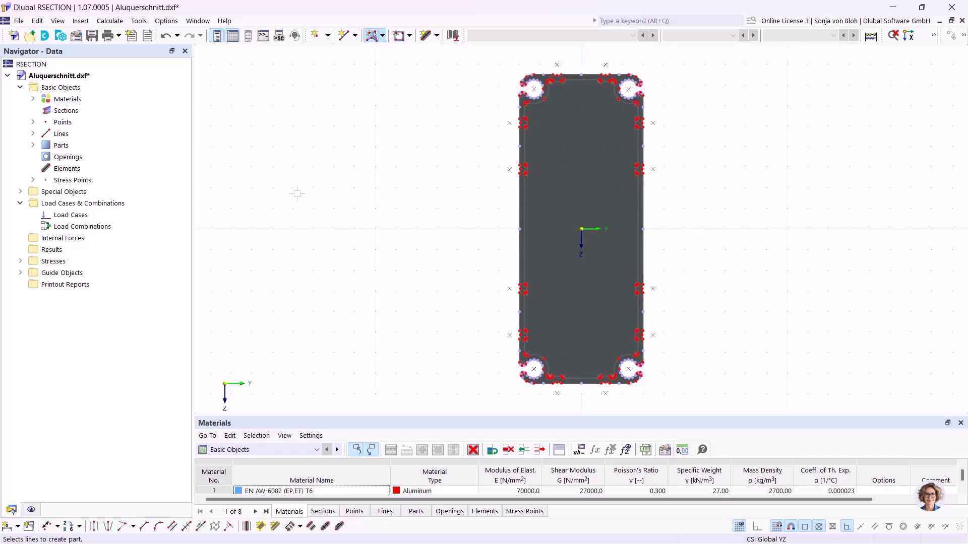
Step: Create an opening in the part by selecting the profile's inner boundary lines
left_click(410, 36)
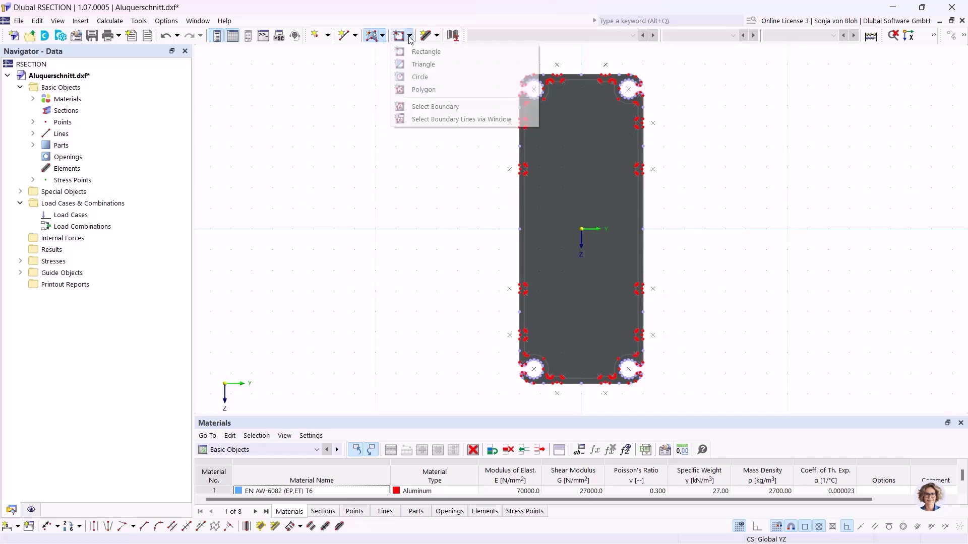
left_click(423, 106)
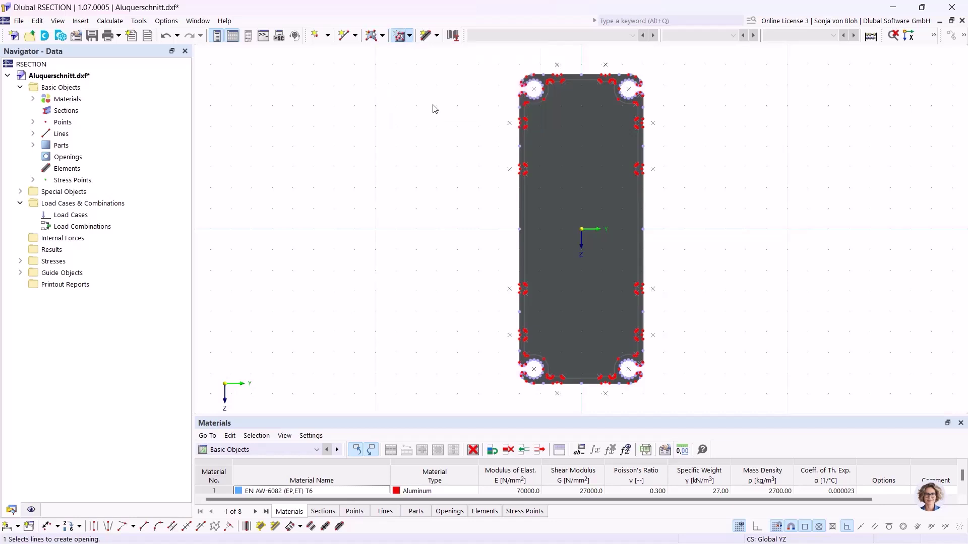
left_click(525, 152)
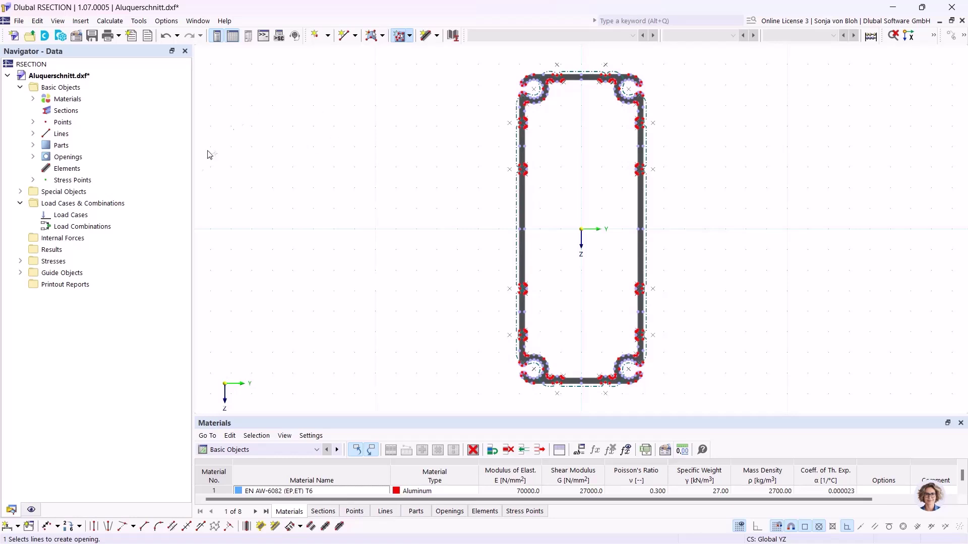
Step: Hide the parts and openings in the model display
left_click(35, 511)
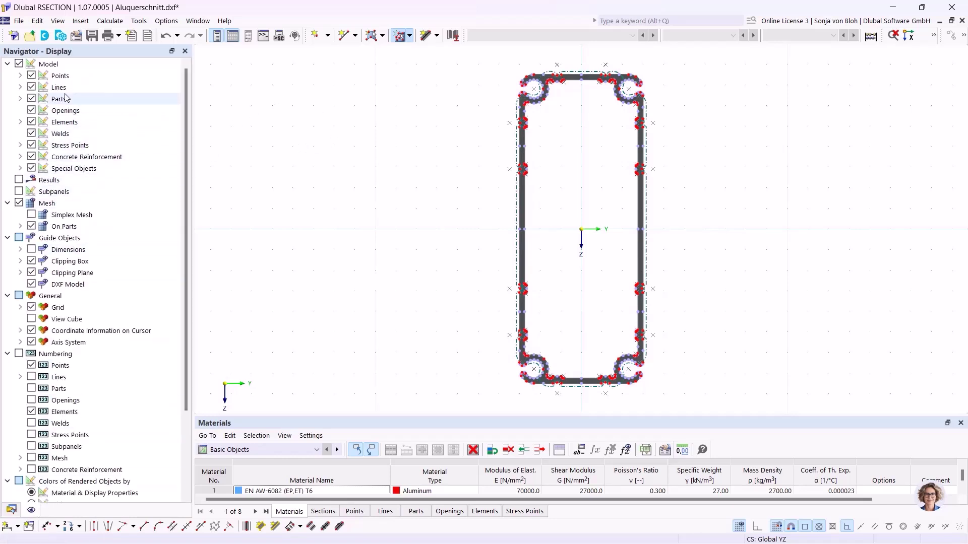
left_click(31, 99)
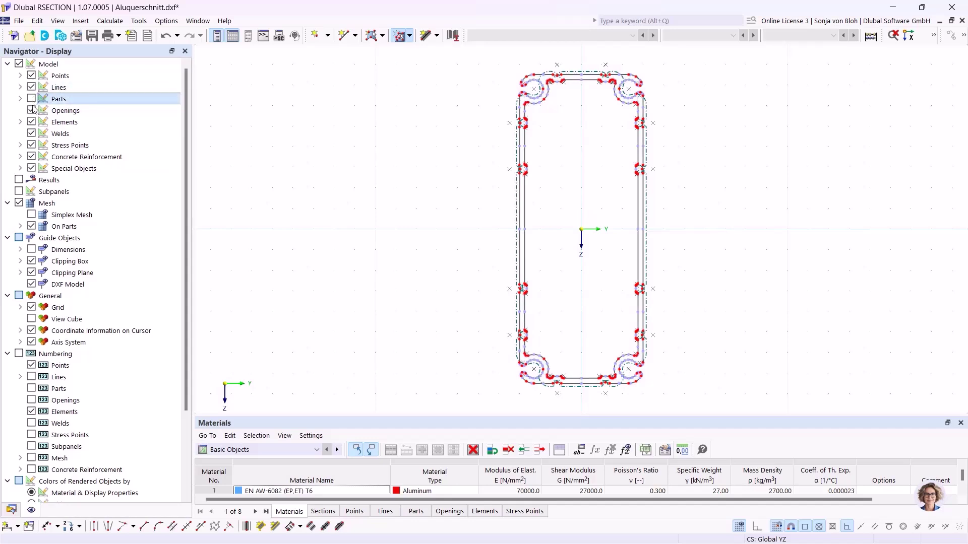
left_click(31, 111)
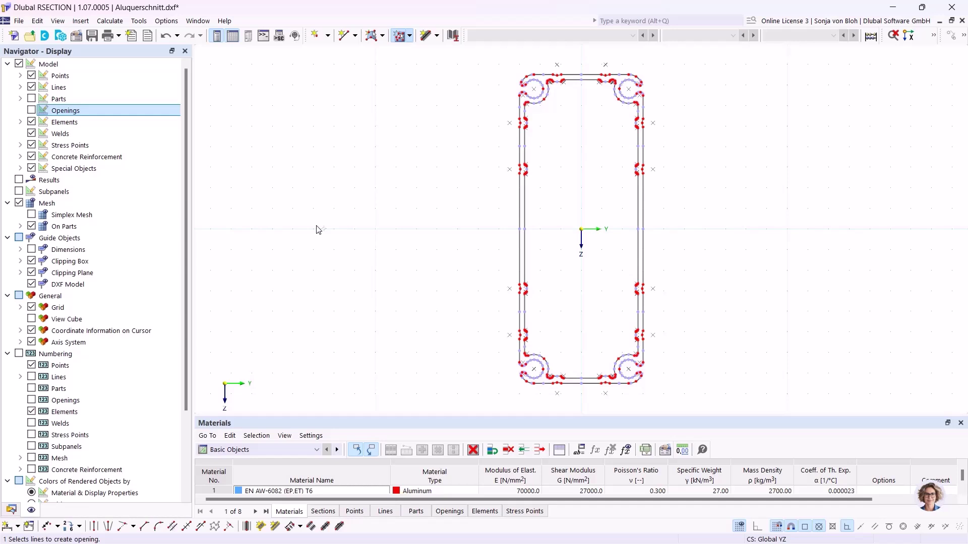
Step: Create center lines between the outer and inner contours of the upper flange, the upper-left corner arc and the left web
left_click(94, 527)
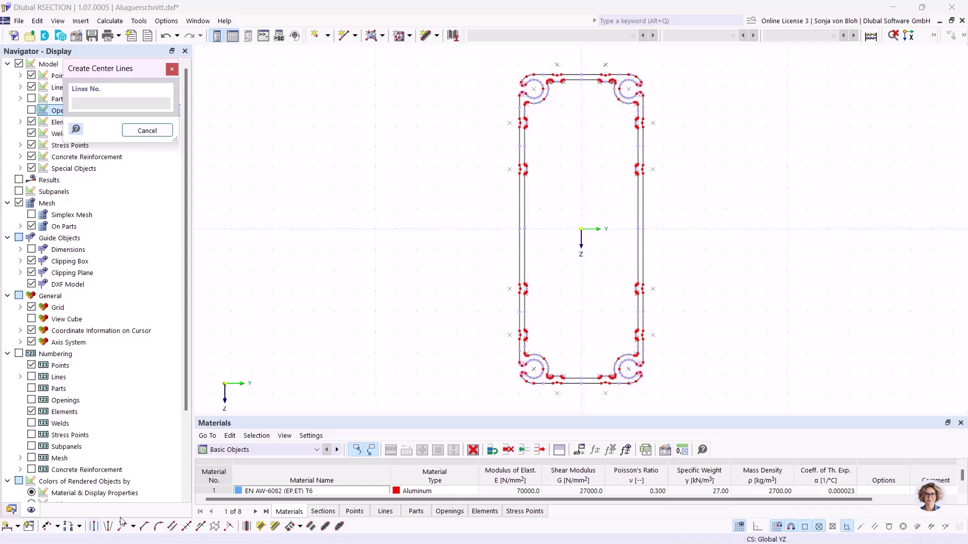
scroll(575, 63, "up", 3)
scroll(551, 96, "up", 2)
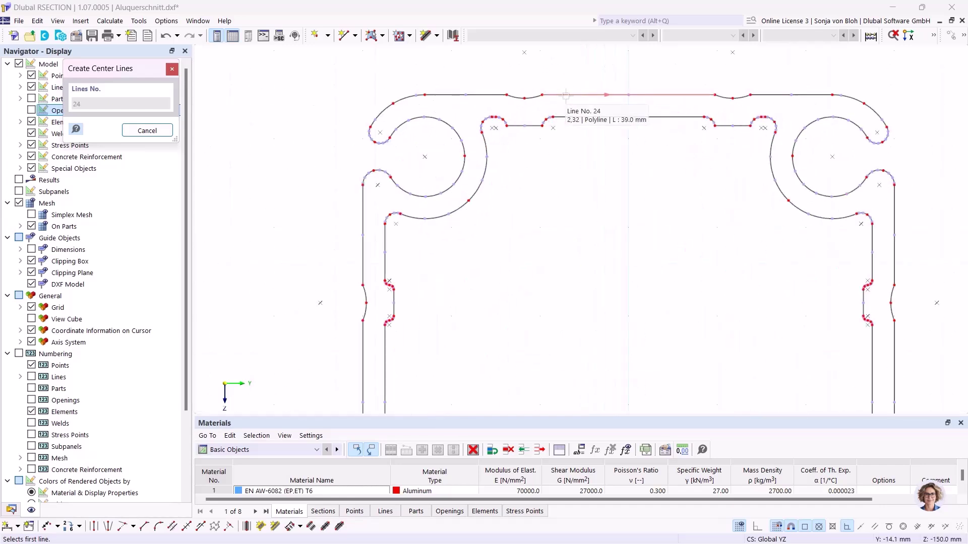
left_click(566, 94)
left_click(587, 118)
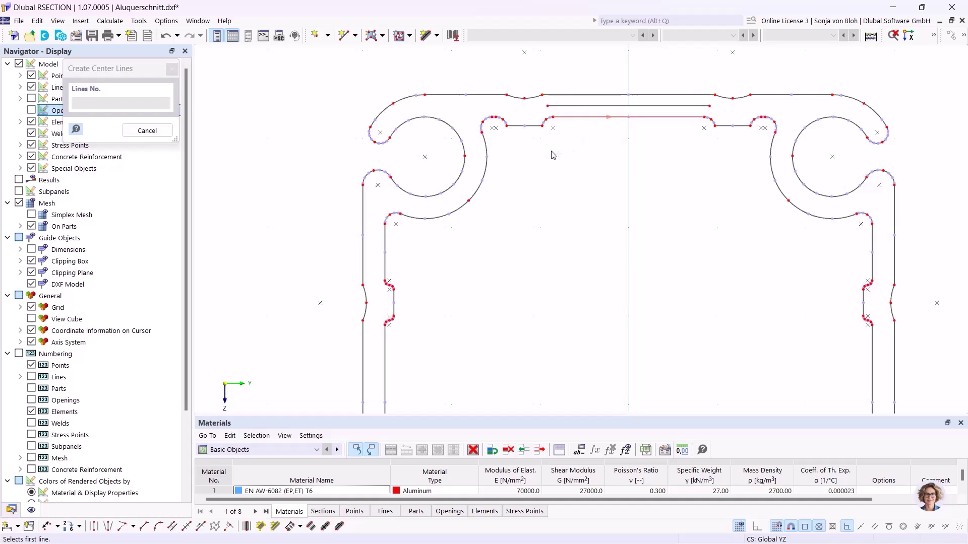
left_click(474, 171)
left_click(464, 169)
left_click(385, 245)
left_click(362, 248)
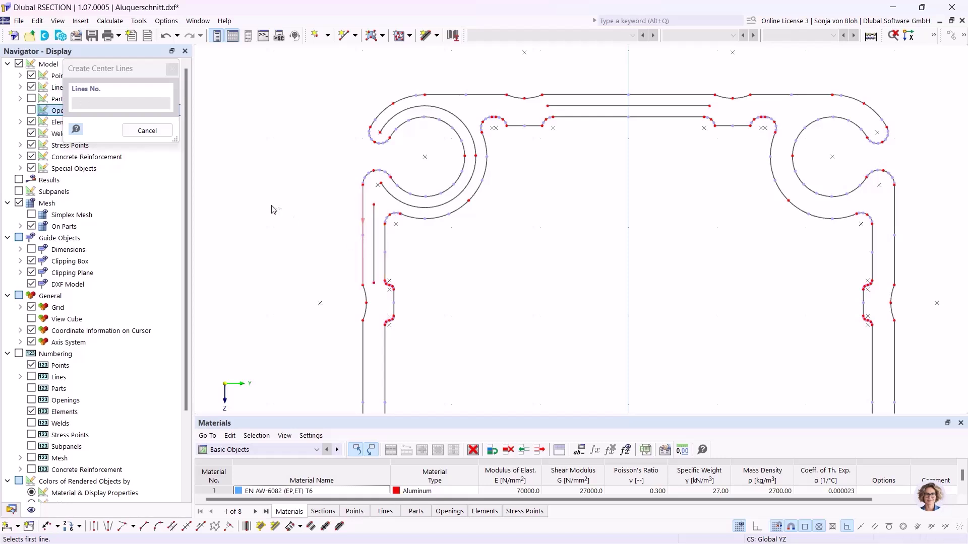
key("Escape")
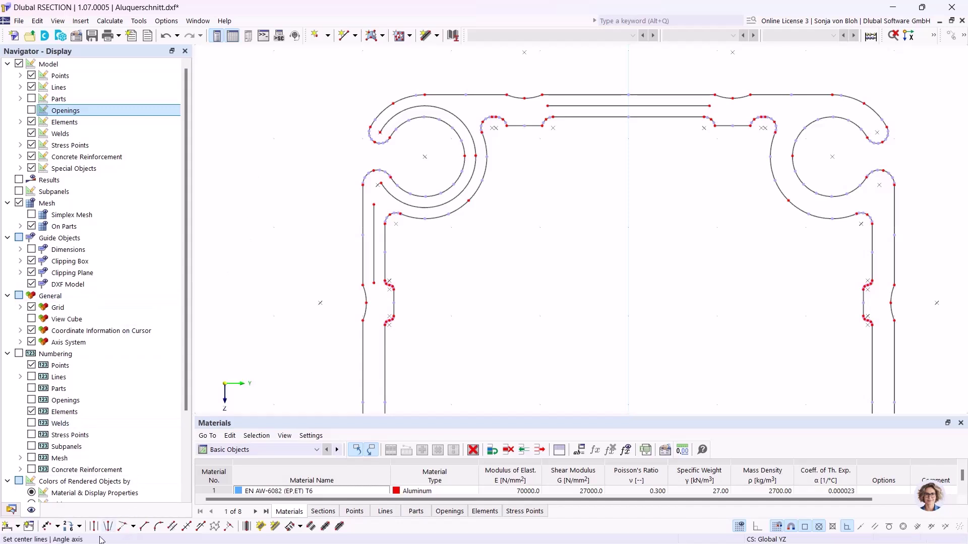
Step: Graphically extend the upper flange's center line to the left corner arc and the left web's center line downward
left_click(134, 528)
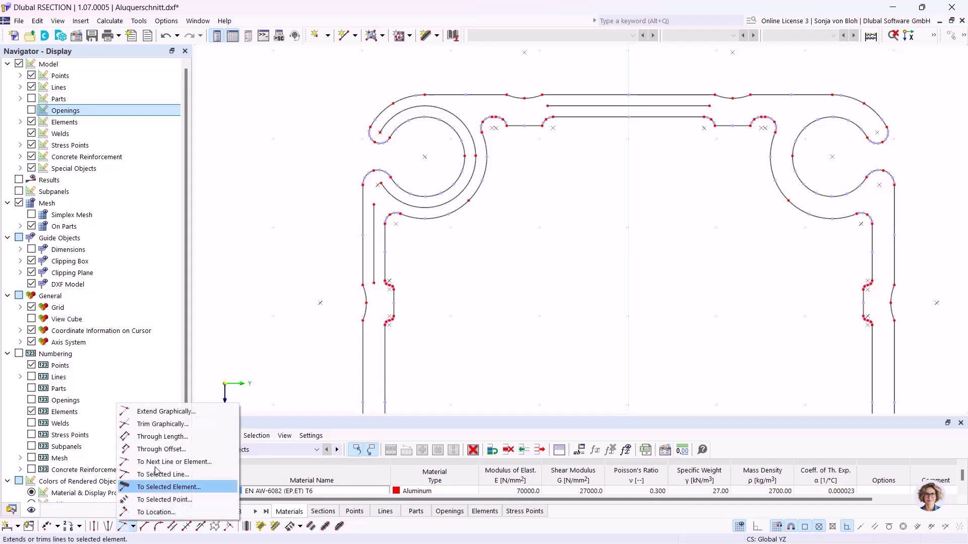
left_click(163, 417)
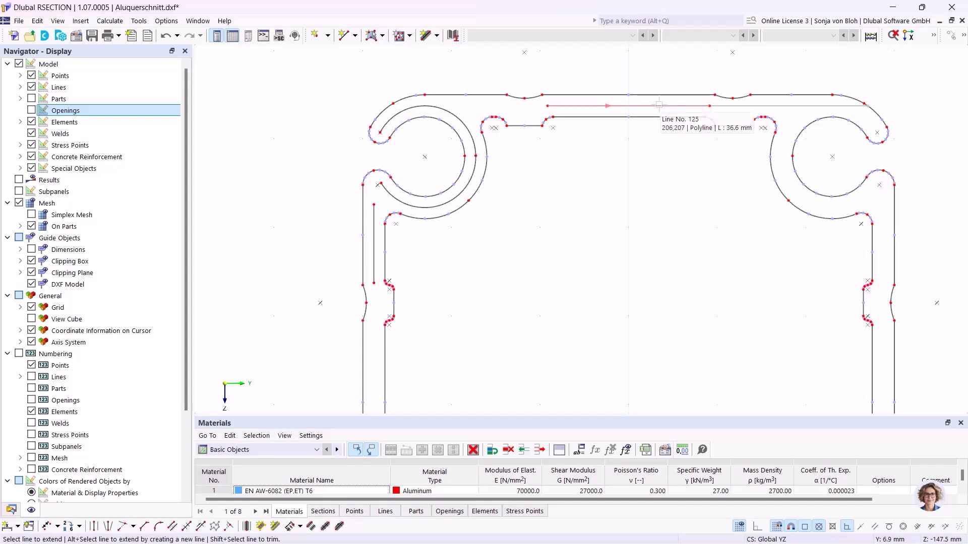
left_click(568, 106)
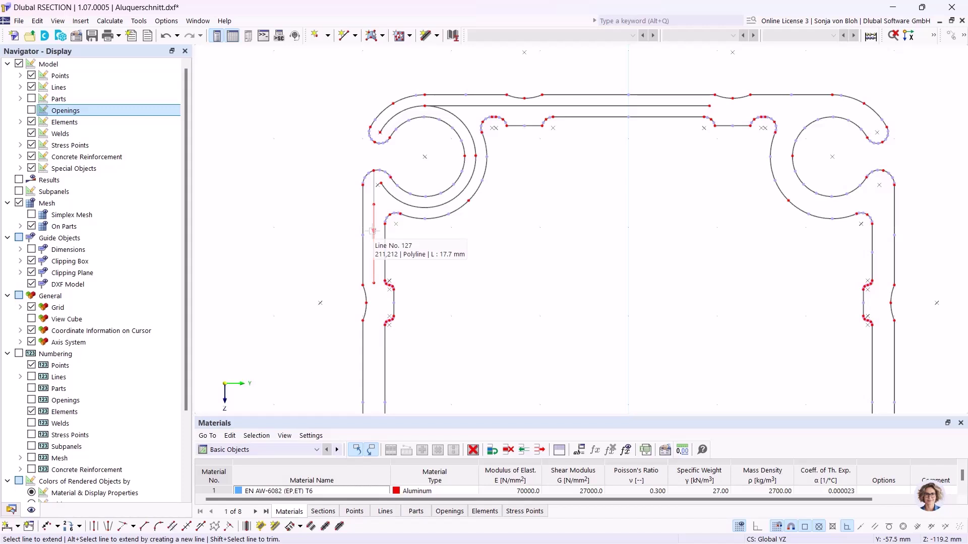
left_click(373, 273)
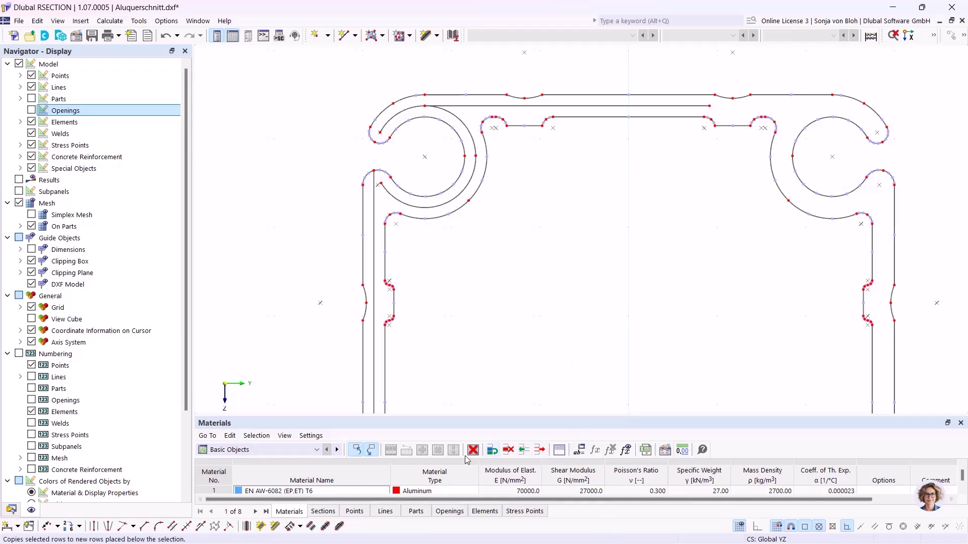
Step: Trim the End side of the upper flange and left web center lines to location X 0.0, Y 0.0 mm
left_click(133, 526)
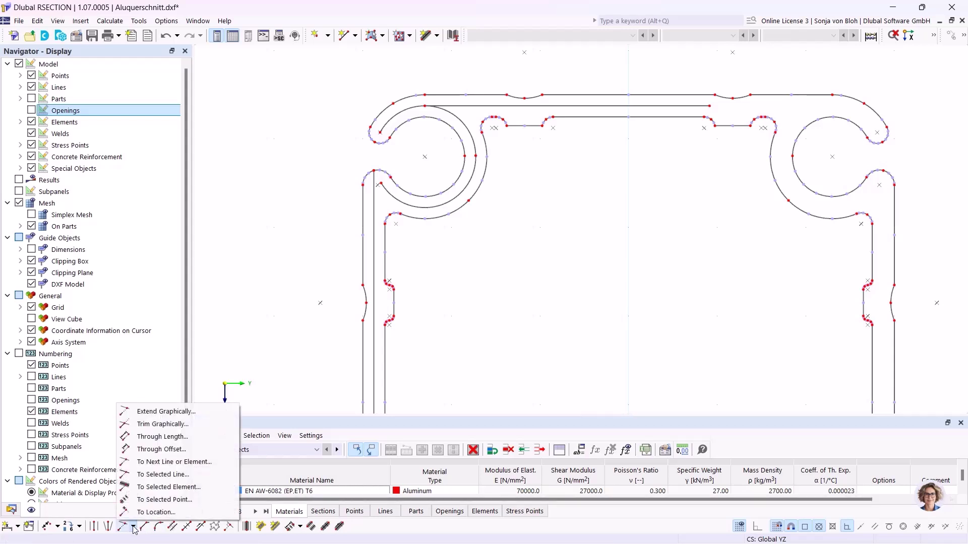
left_click(154, 512)
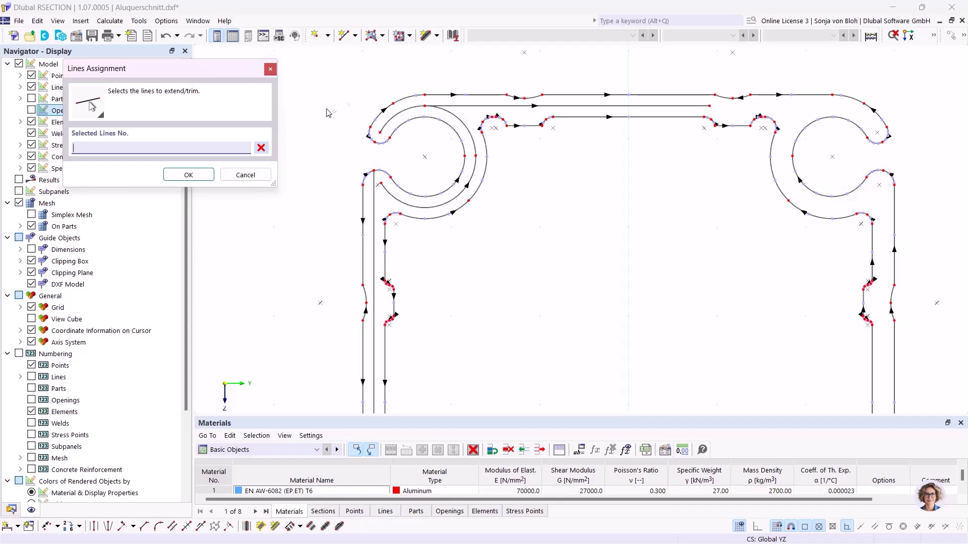
left_click(496, 106)
left_click(375, 207)
left_click(187, 175)
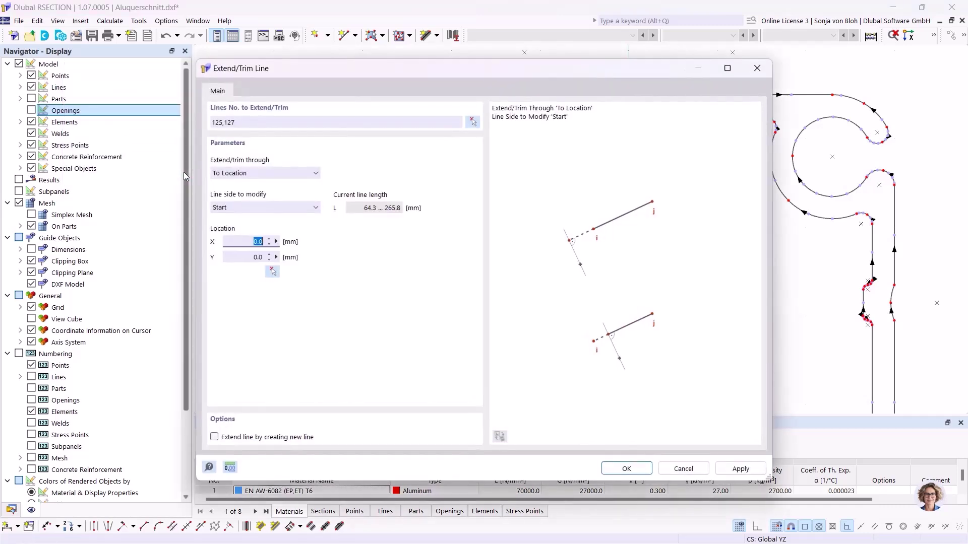
mouse_move(316, 71)
left_mouse_down()
mouse_move(357, 146)
mouse_move(424, 203)
left_mouse_up()
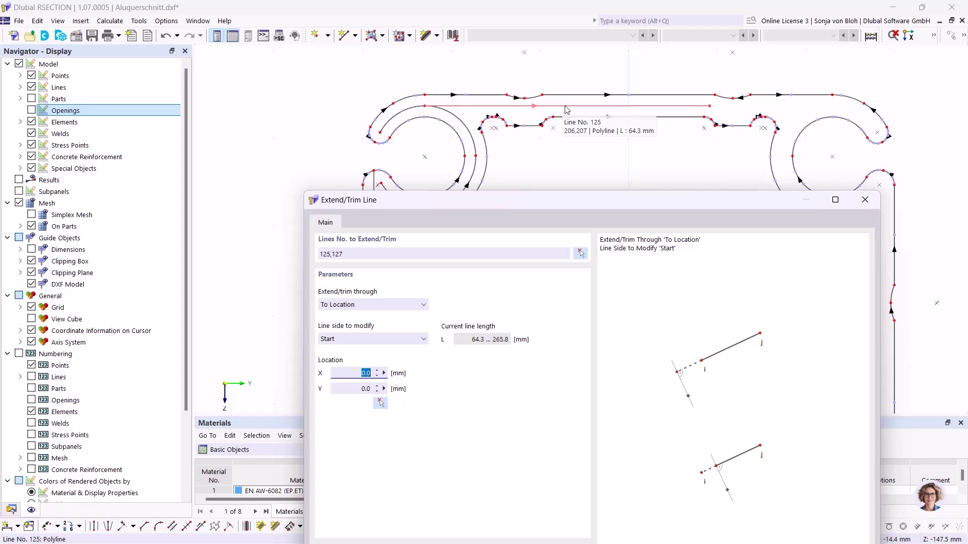
left_click(423, 339)
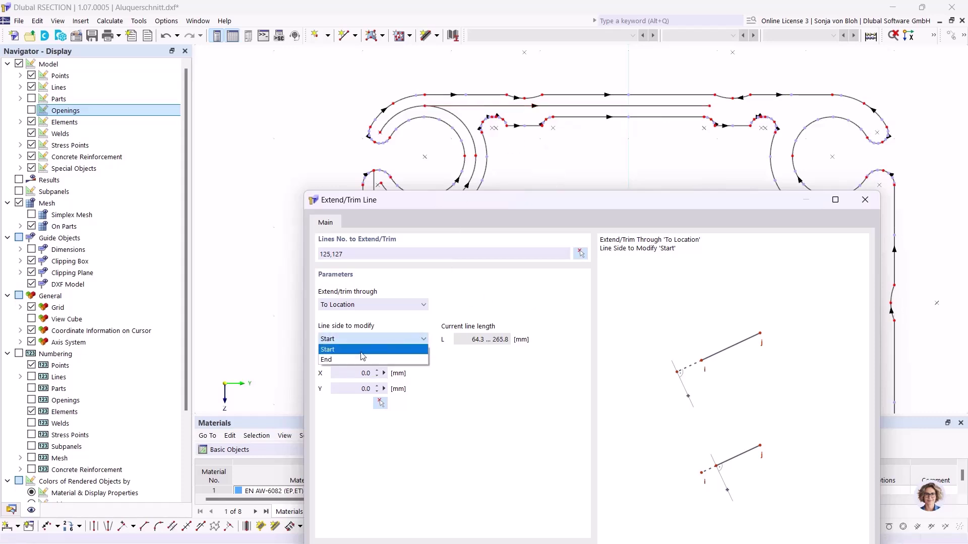
left_click(335, 359)
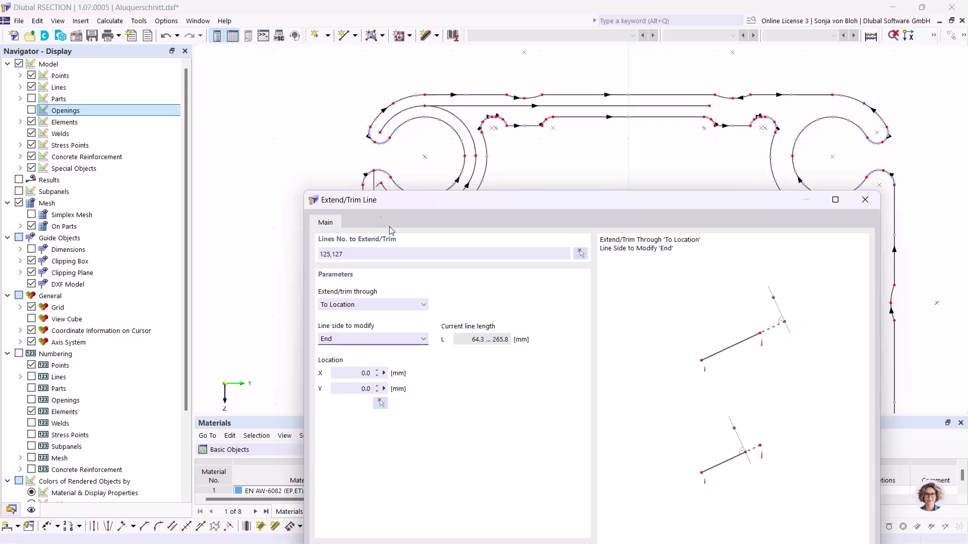
left_click_drag(384, 197, 352, 101)
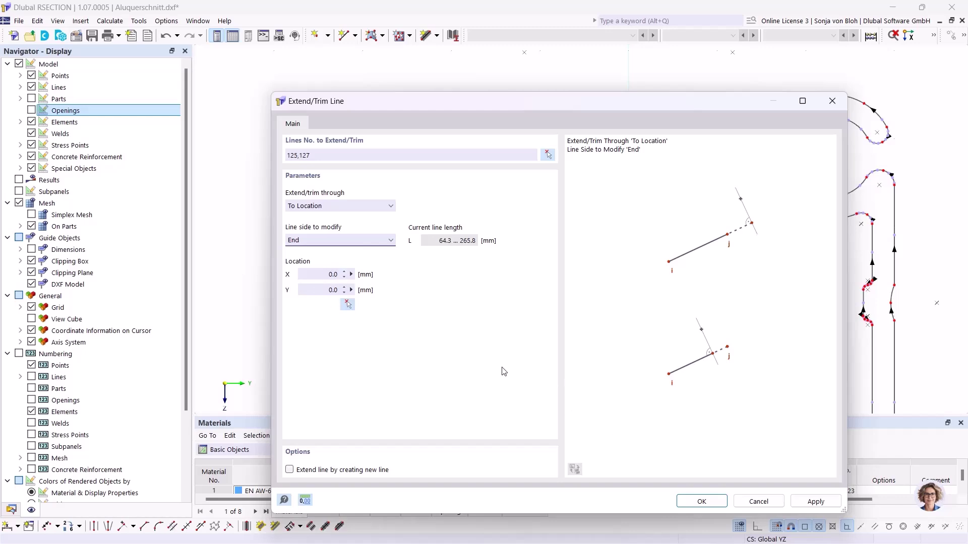
left_click(700, 501)
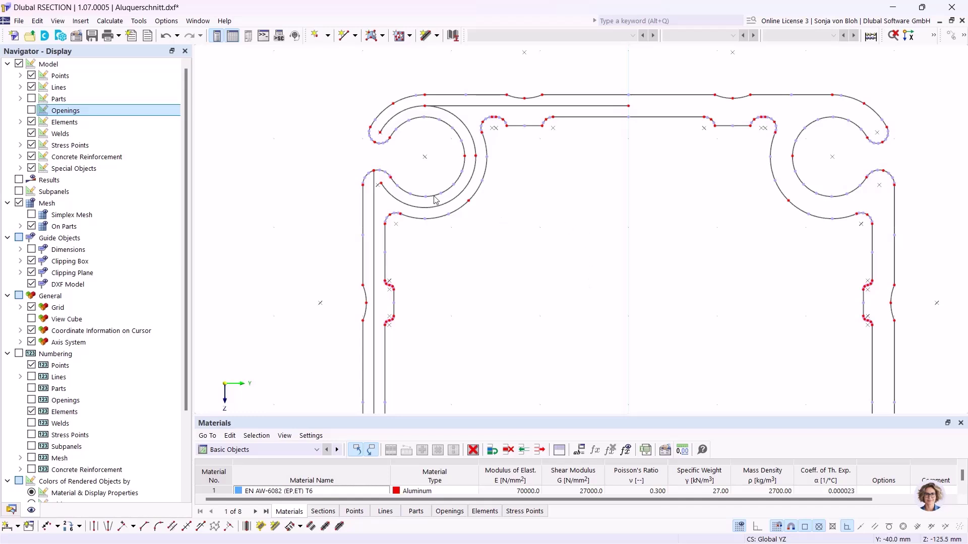
Step: Draw a short horizontal single line from the corner arc center line's lower end to the left web's center line
scroll(376, 184, "up", 3)
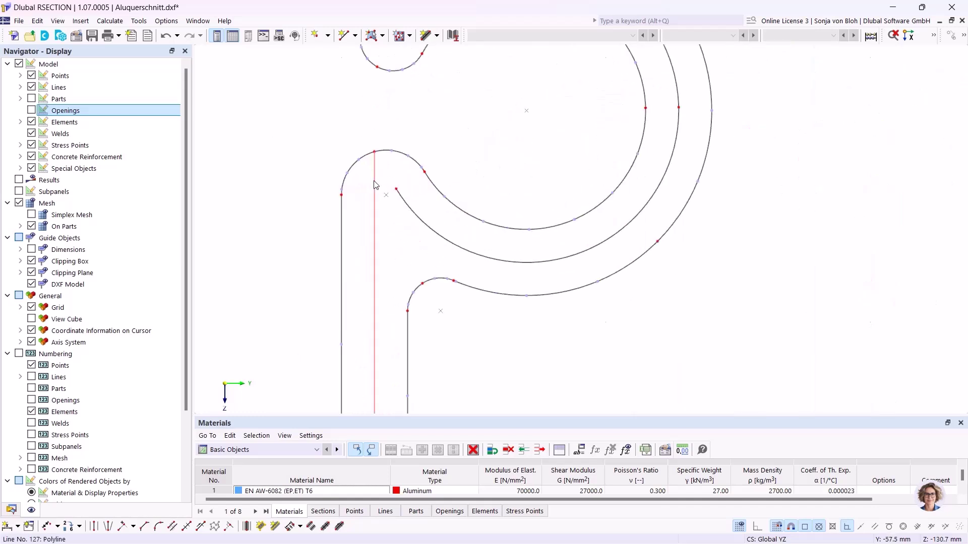
left_click(345, 36)
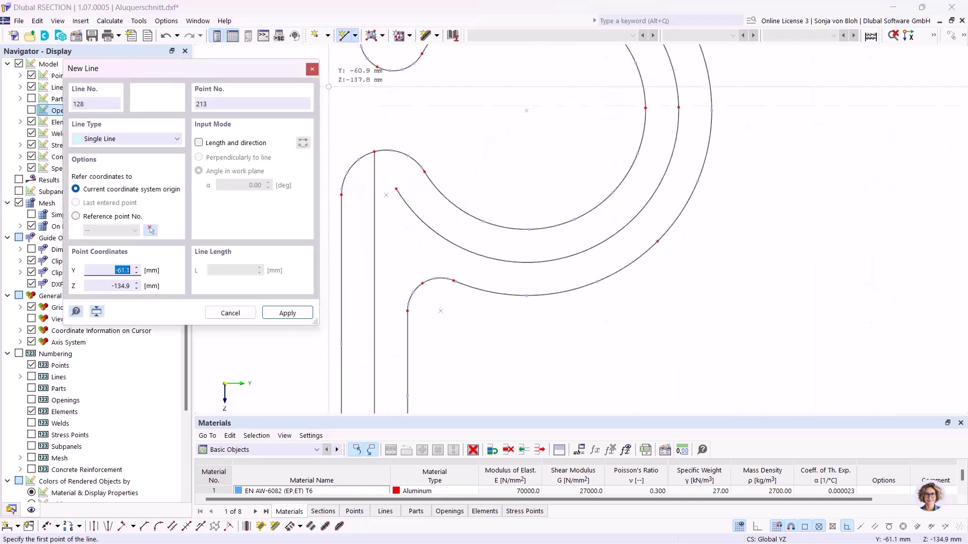
left_click(397, 189)
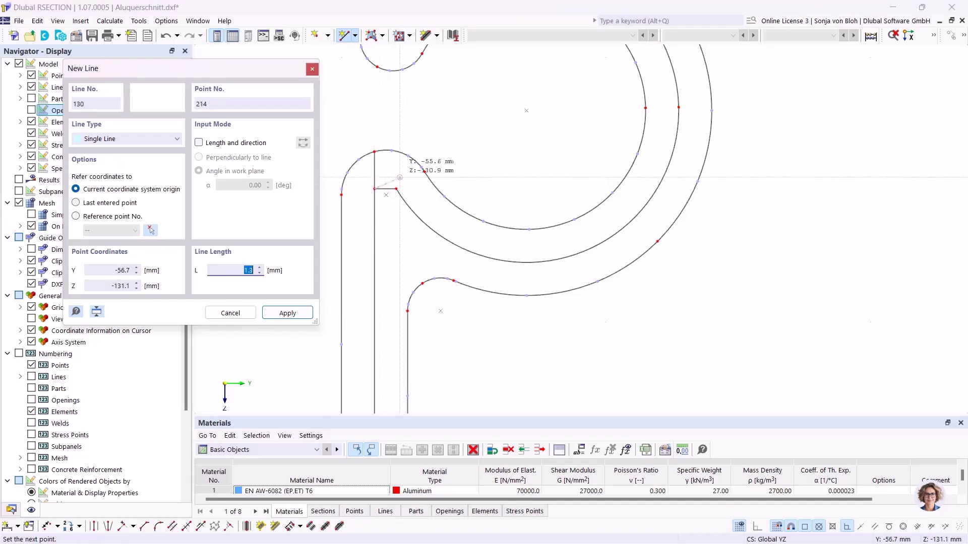
Step: Finish the short connecting line at the left web's center line and delete the web center line's excess piece above it
left_click(374, 190)
key("Escape")
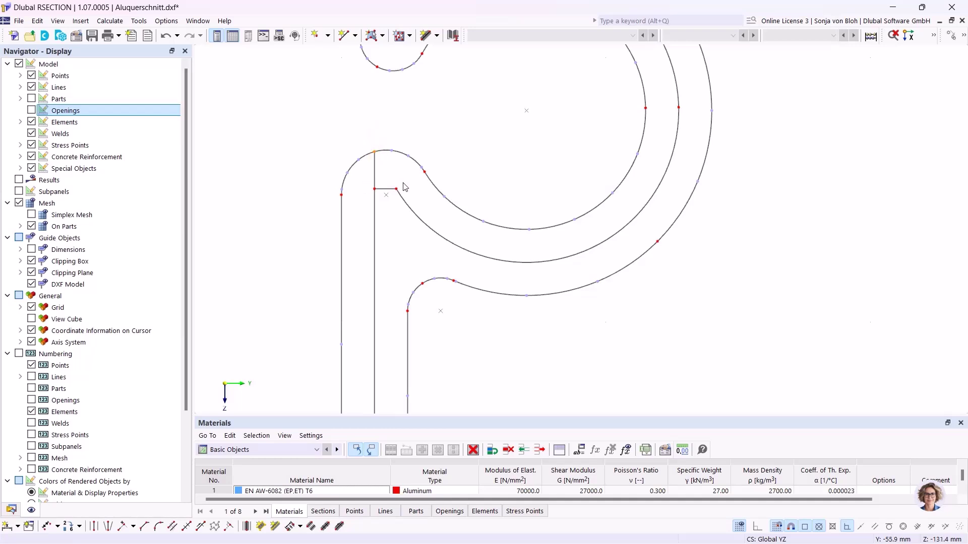
key("Delete")
Step: Connect the upper-left corner arc's center line with the upper flange's center line at their intersection point
mouse_move(520, 113)
middle_mouse_down()
mouse_move(509, 197)
mouse_move(463, 331)
middle_mouse_up()
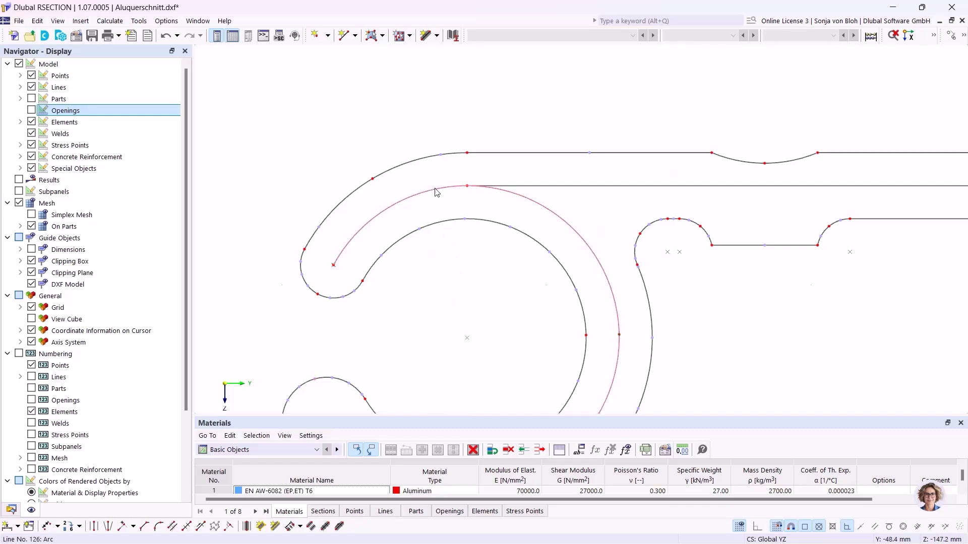
left_click(453, 186)
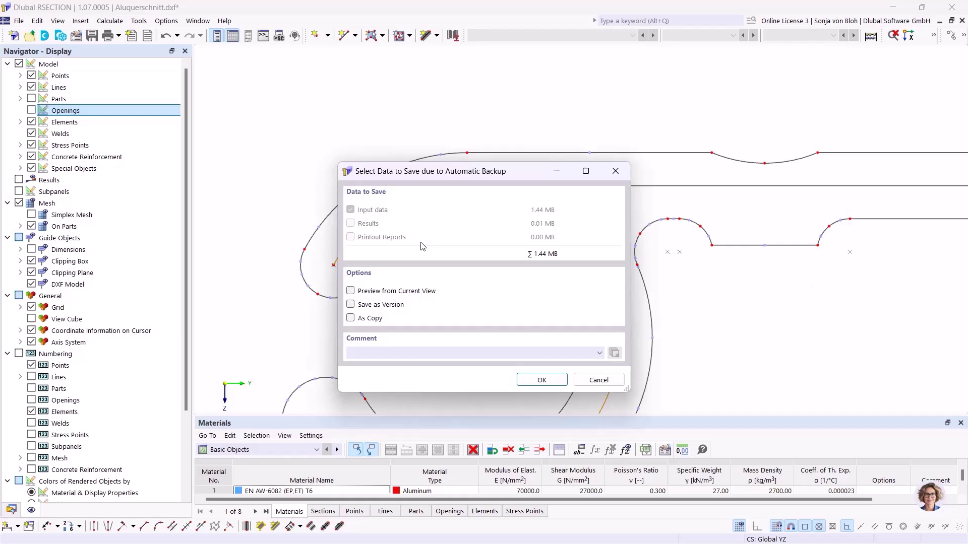
left_click(616, 171)
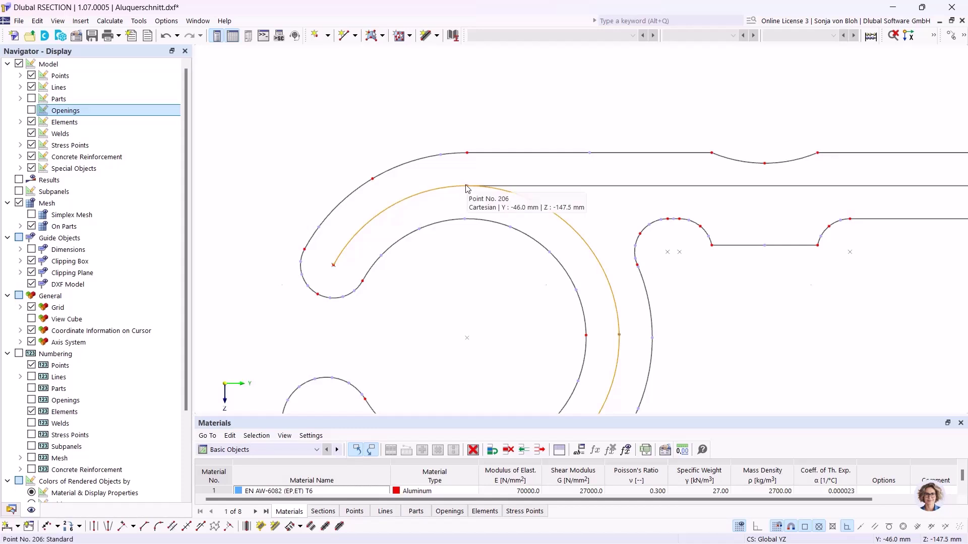
left_click(964, 36)
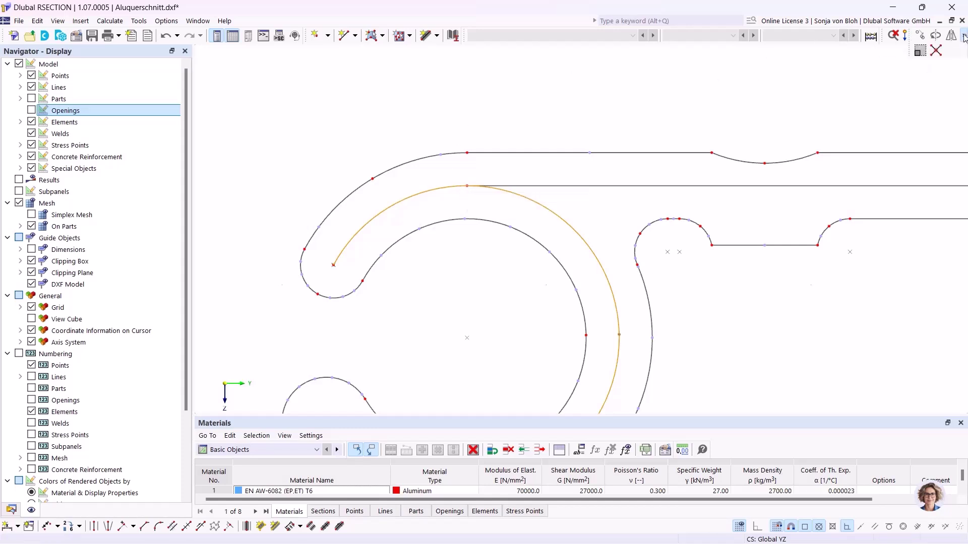
left_click(935, 51)
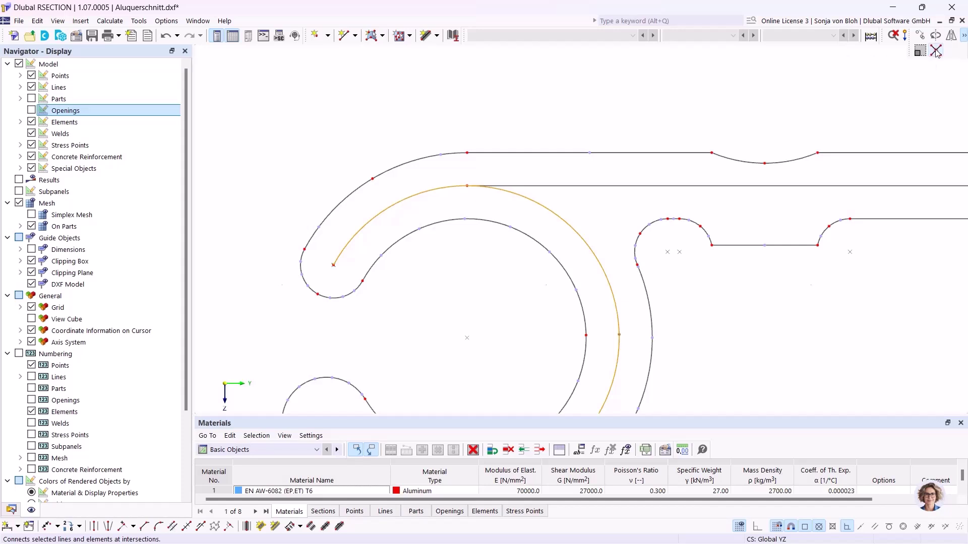
left_click_drag(446, 165, 505, 208)
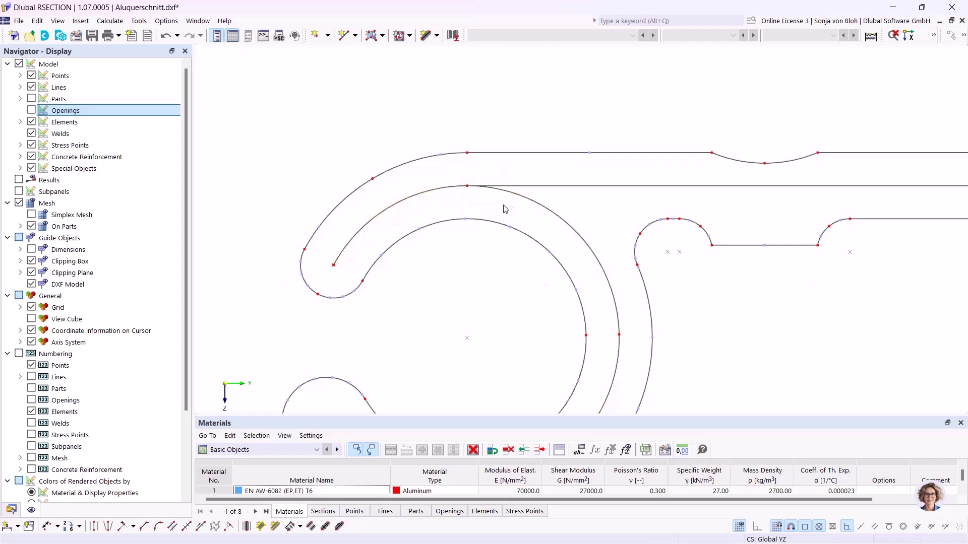
left_click(441, 194)
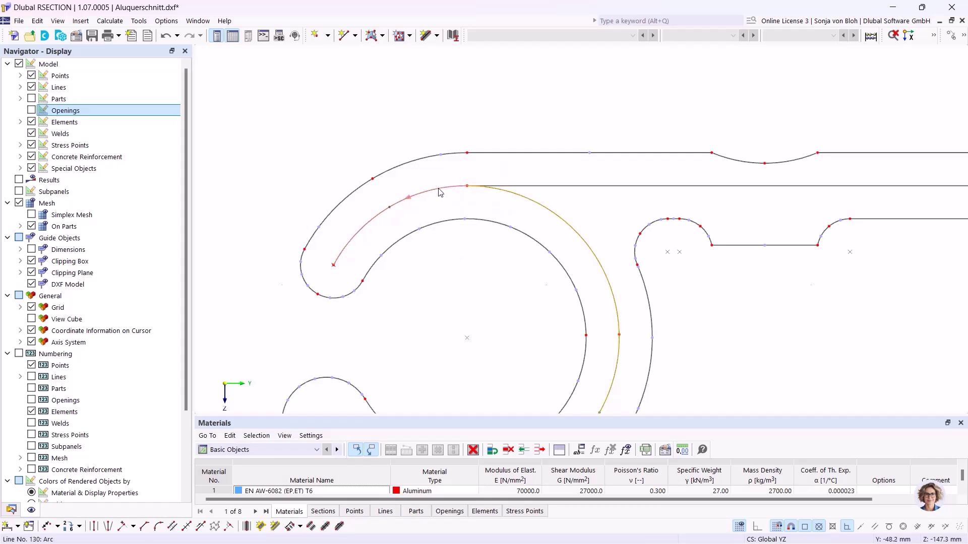
left_click(508, 194)
left_click(409, 295)
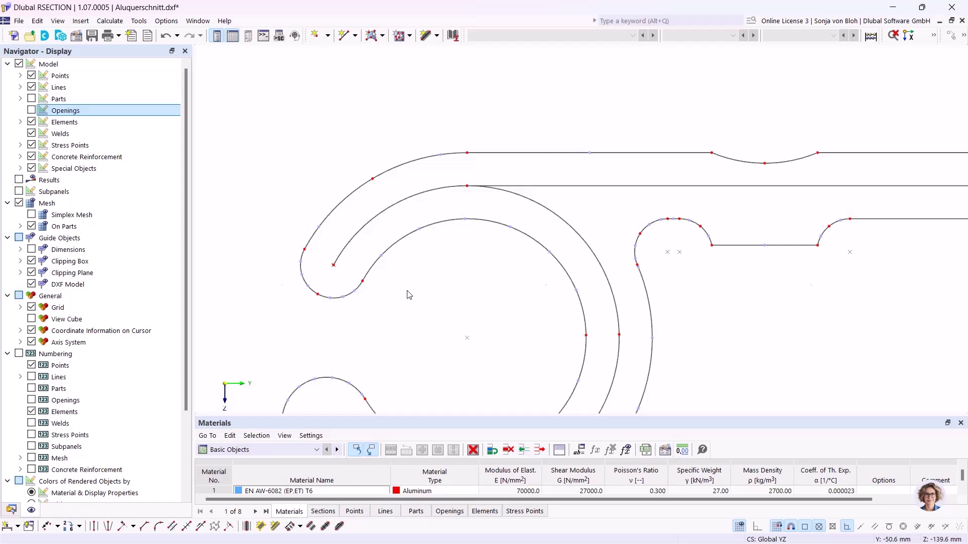
Step: Assign the upper flange, both corner arc pieces, the short connecting line and the left web center line for creating elements on lines
left_click(275, 526)
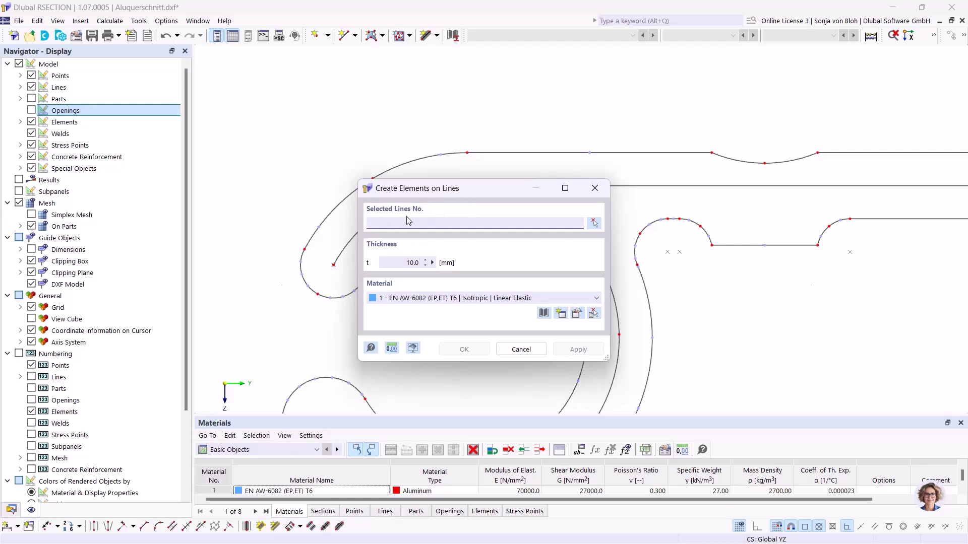
left_click(595, 223)
left_click(586, 186)
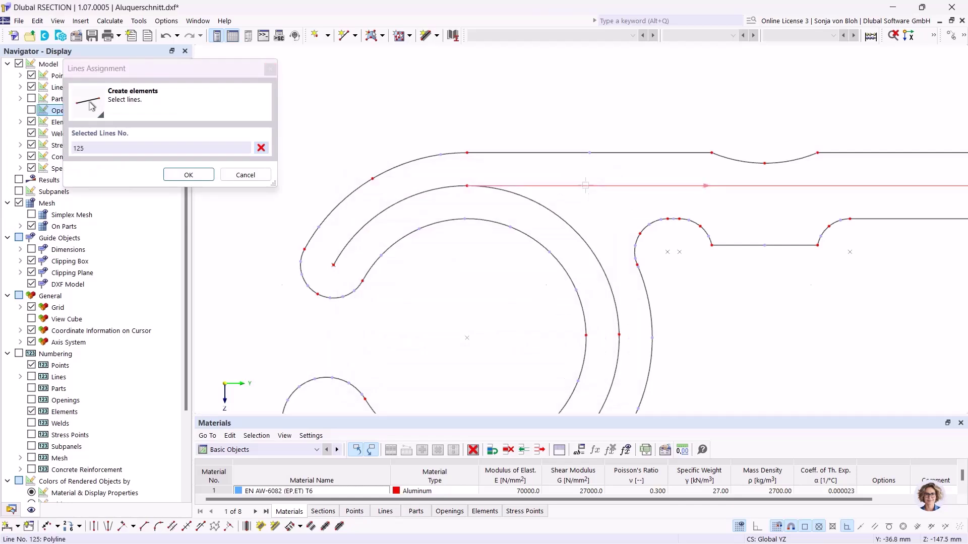
left_click(436, 196)
left_click(512, 206)
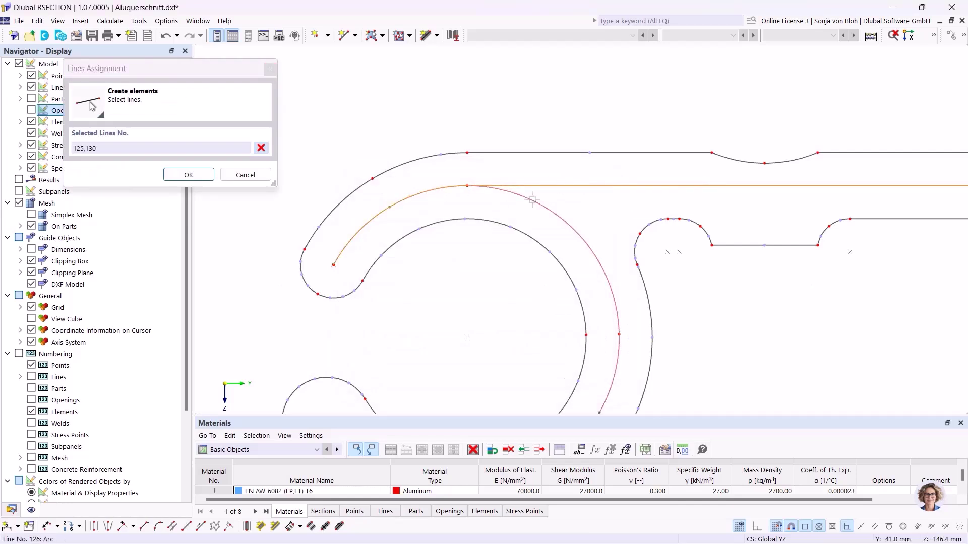
scroll(511, 206, "down", 1)
scroll(429, 294, "up", 3)
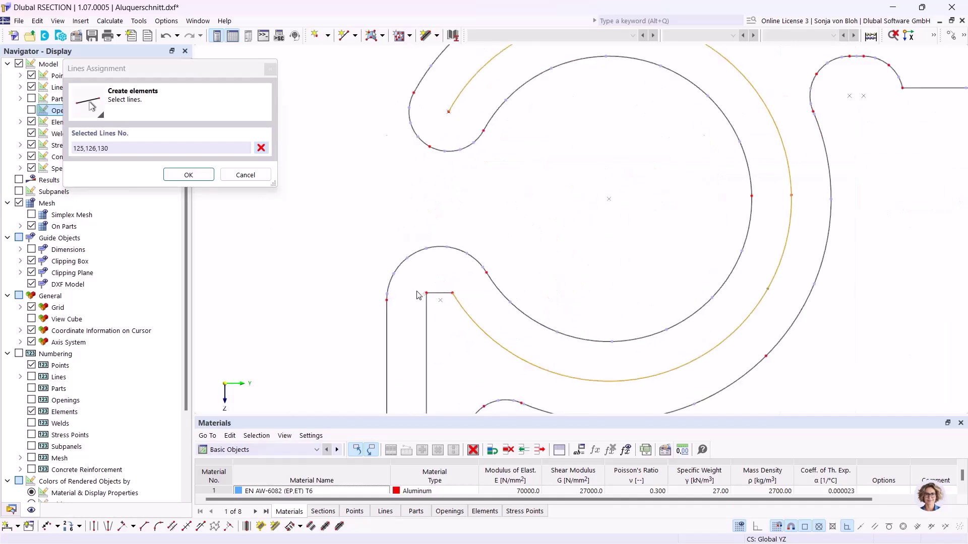
left_click(438, 293)
left_click(426, 312)
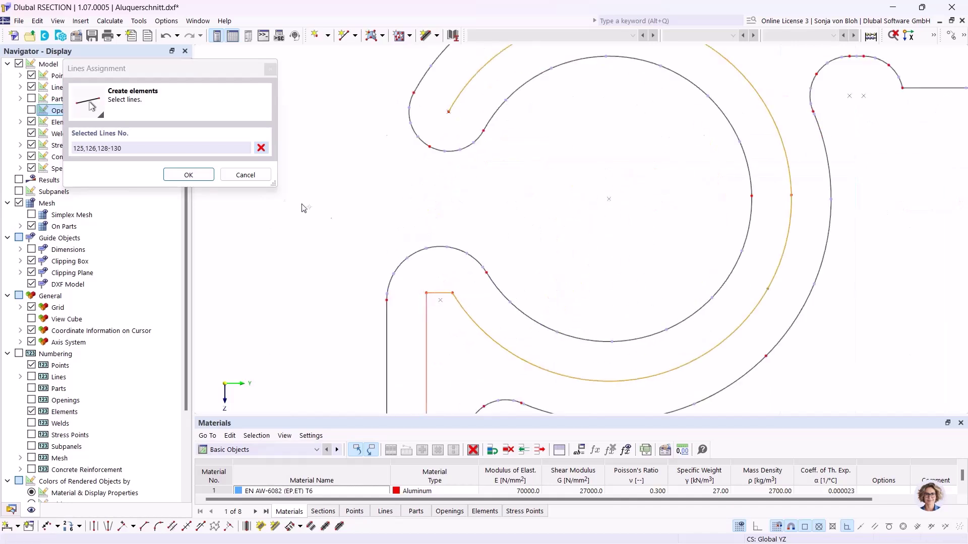
left_click(190, 174)
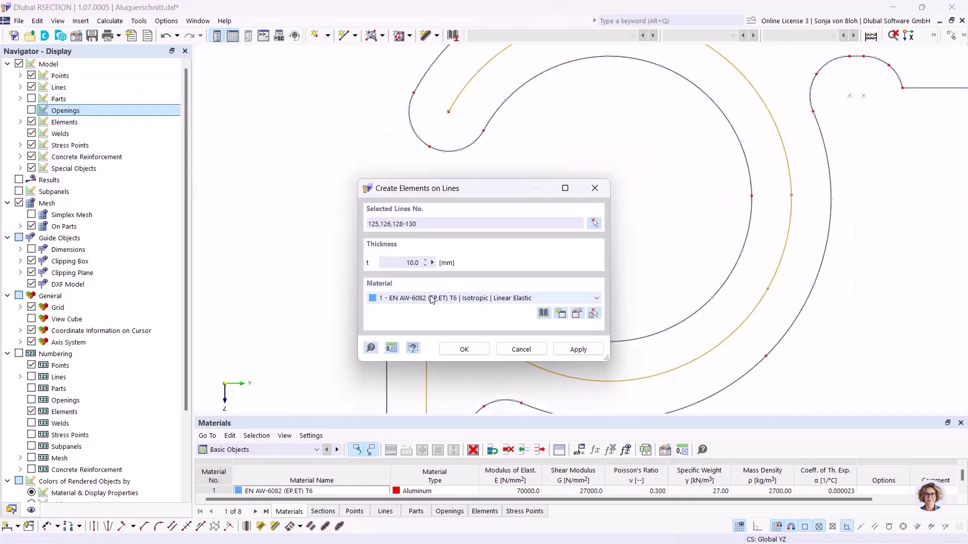
Step: Set the element thickness to 5 mm and create the elements on the selected center lines
left_click(402, 264)
type("5")
left_click(465, 350)
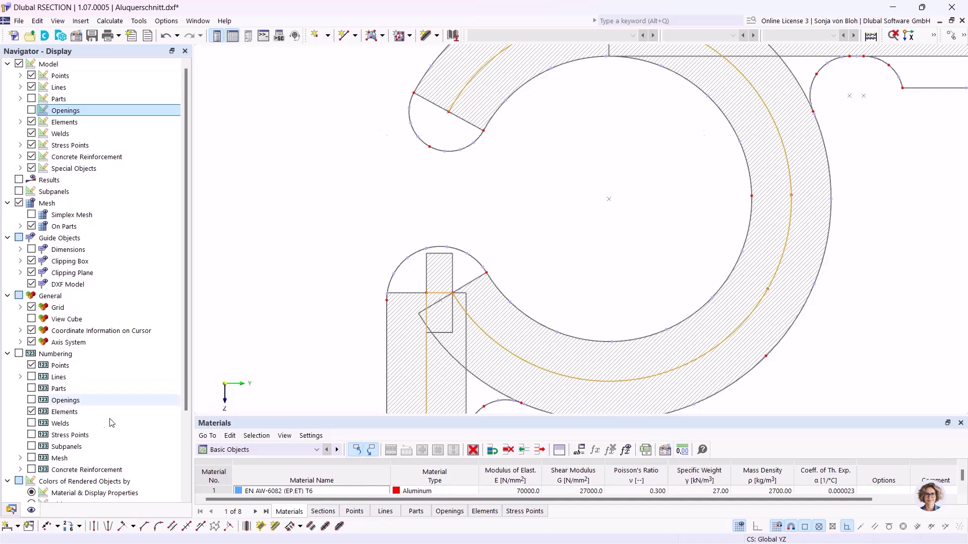
Step: Mirror the five new elements as a copy about the Z-parallel axis through Y 0.0, Z 0.0 mm
left_click(6, 508)
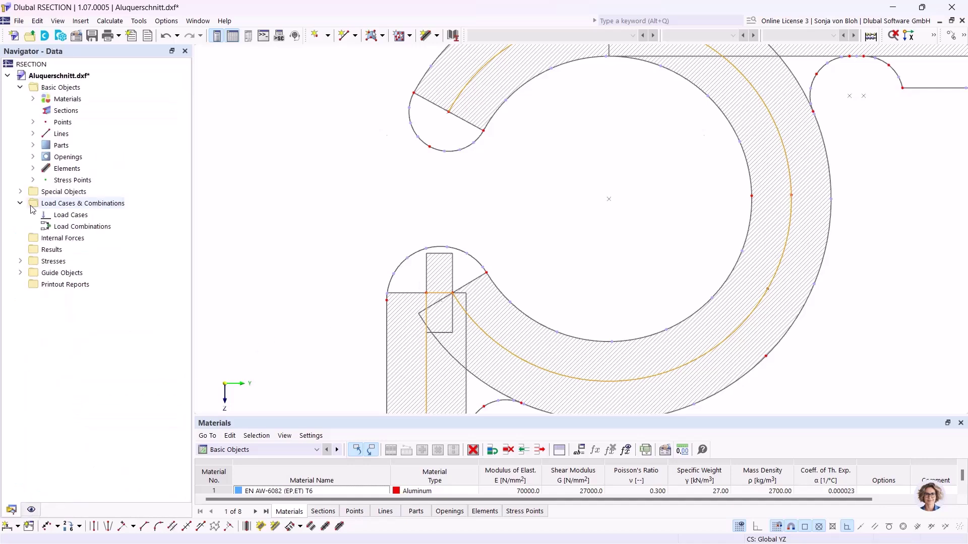
left_click(33, 168)
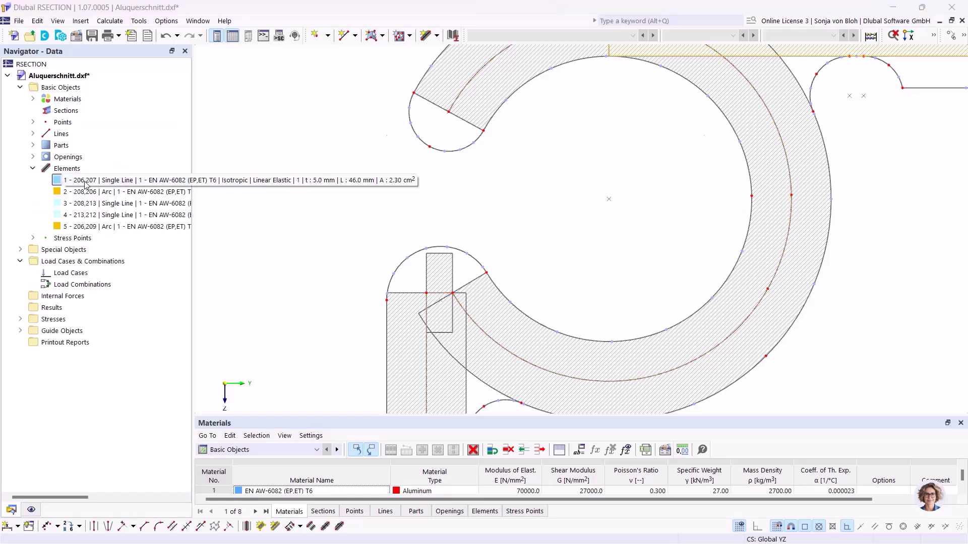
left_click(83, 227, "shift")
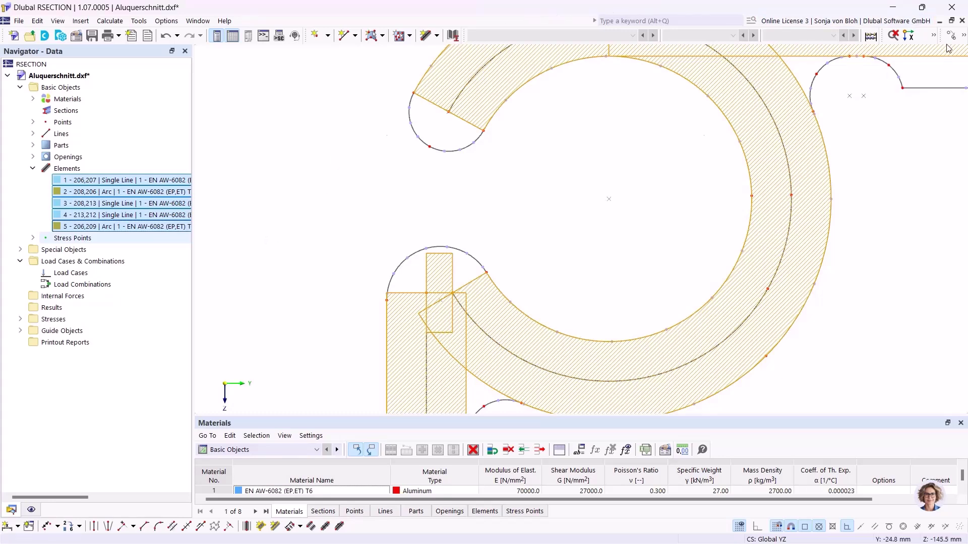
left_click(963, 37)
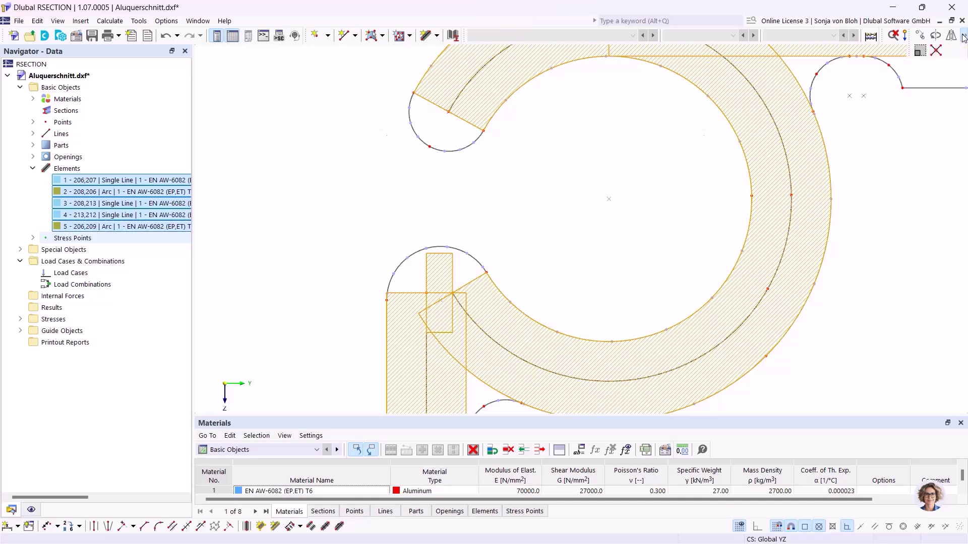
left_click(952, 37)
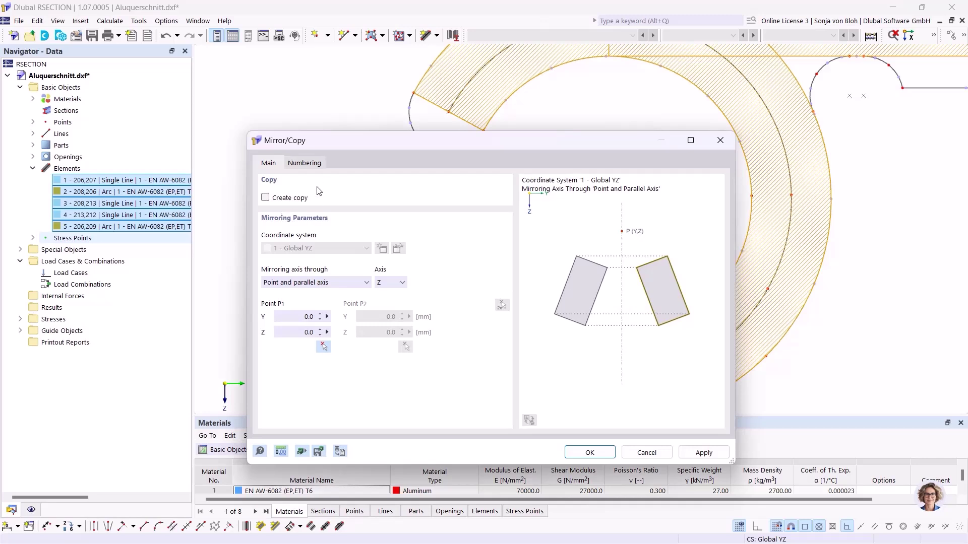
left_click(265, 197)
left_click(590, 453)
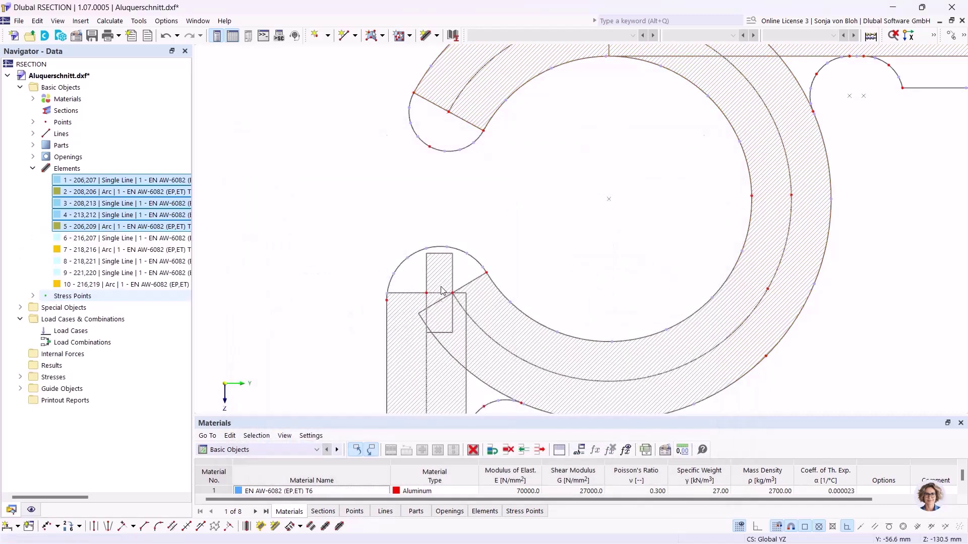
Step: Mirror all ten upper elements as a copy about the Y-parallel axis through Y 0.0, Z 0.0 mm
scroll(469, 283, "down", 3)
scroll(476, 273, "down", 3)
middle_click_drag(504, 325, 448, 168)
scroll(449, 170, "down", 1)
scroll(450, 172, "down", 1)
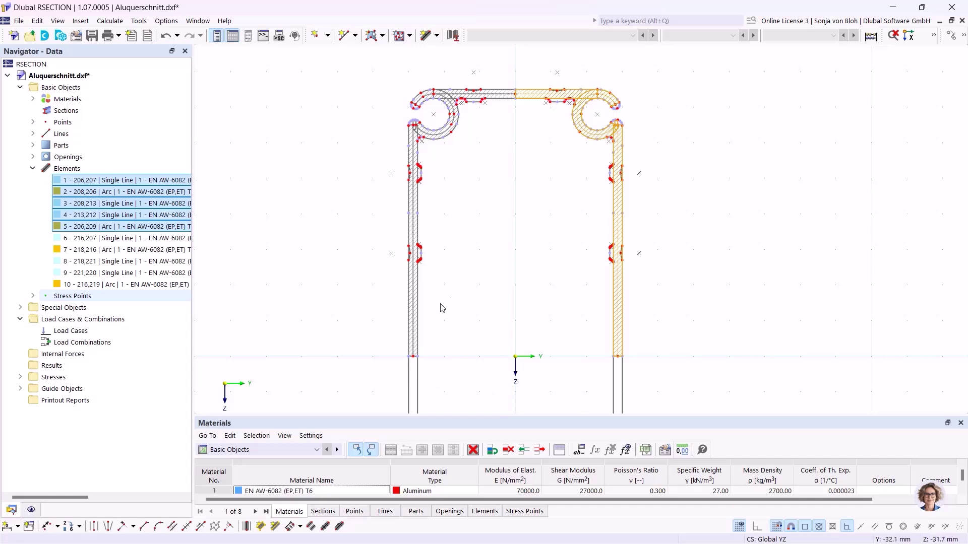
middle_click_drag(412, 339, 406, 227)
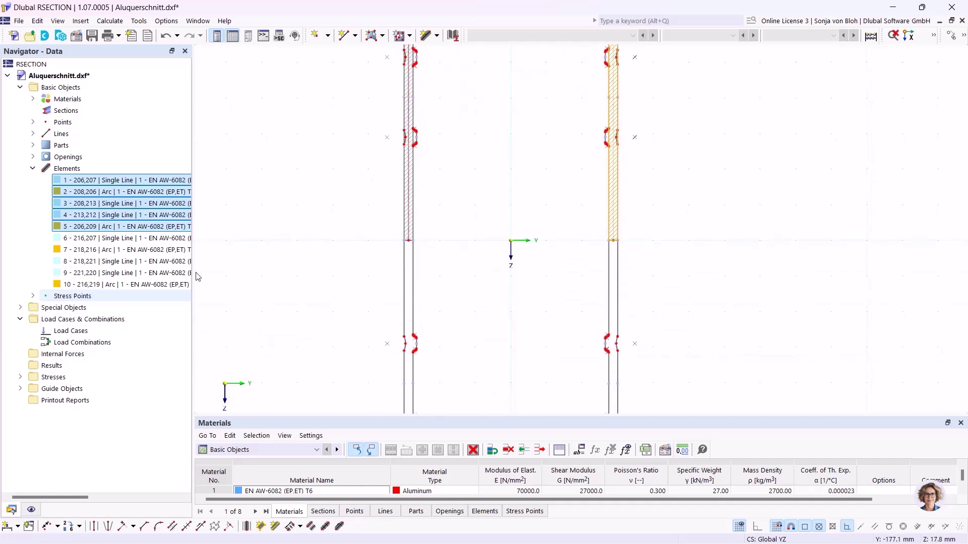
left_click(125, 285, "shift")
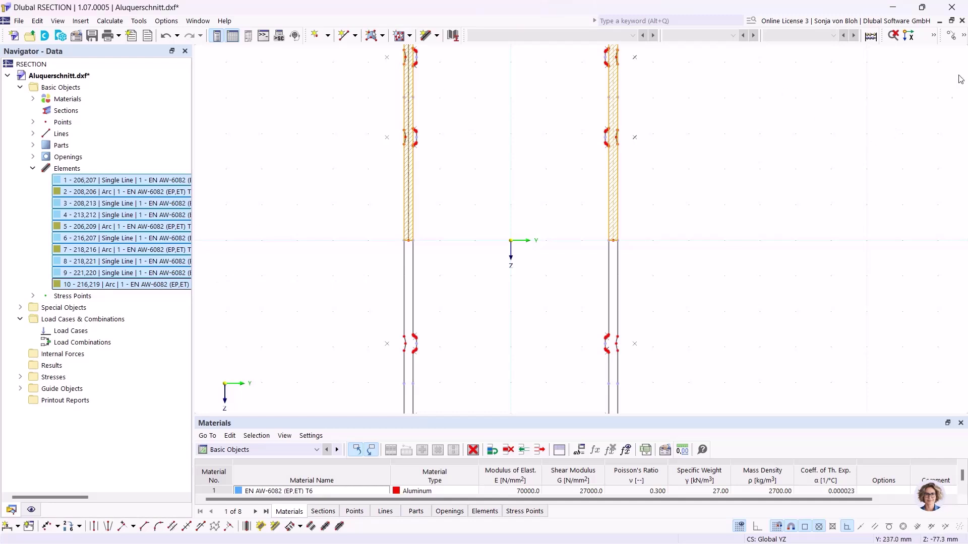
left_click(964, 36)
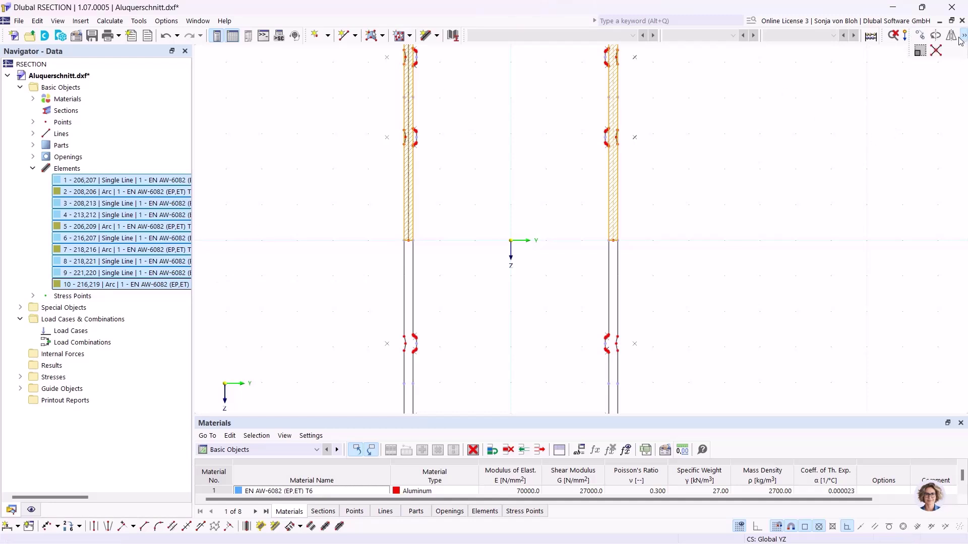
left_click(952, 36)
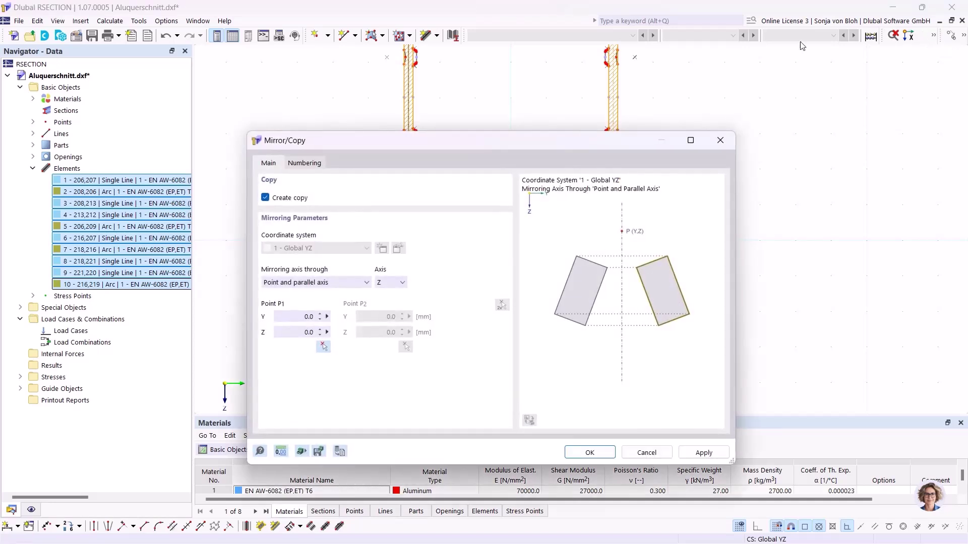
left_click(401, 283)
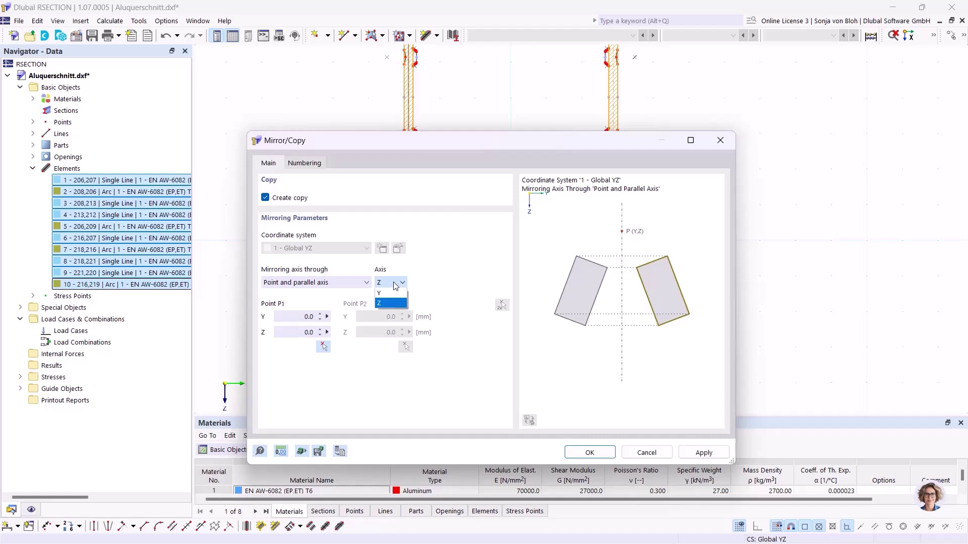
left_click(385, 294)
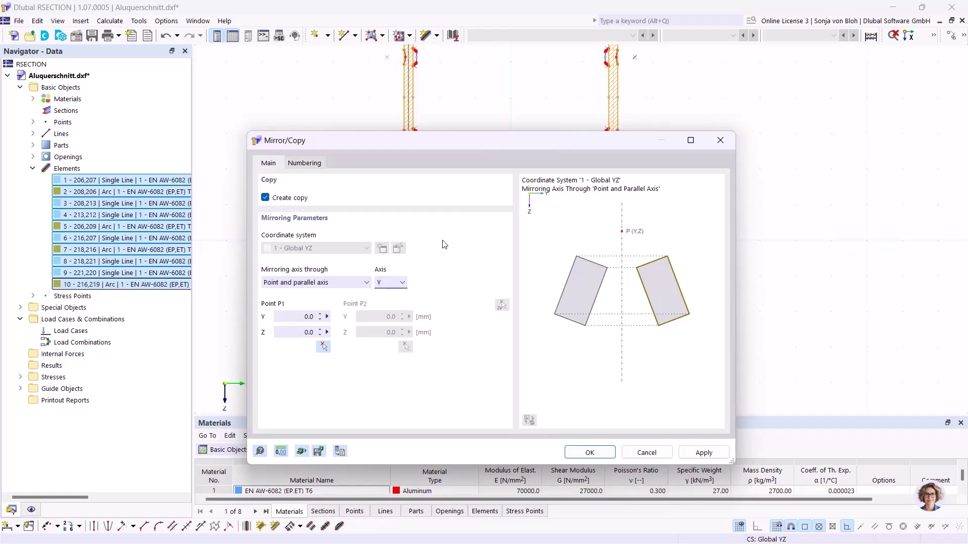
left_click(578, 453)
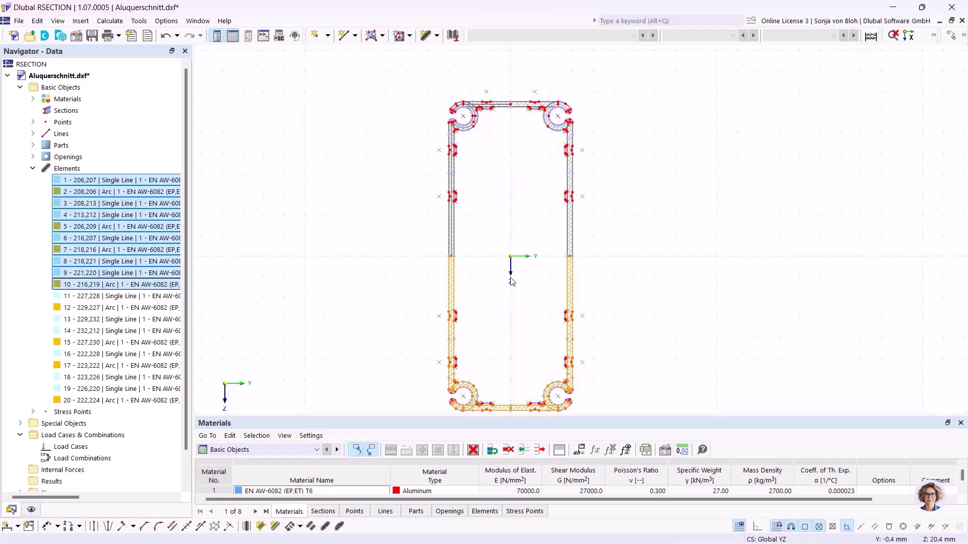
Step: Create a new section from the thin-walled library as a rectangular hollow section with the manufacturing type Welded
right_click(79, 113)
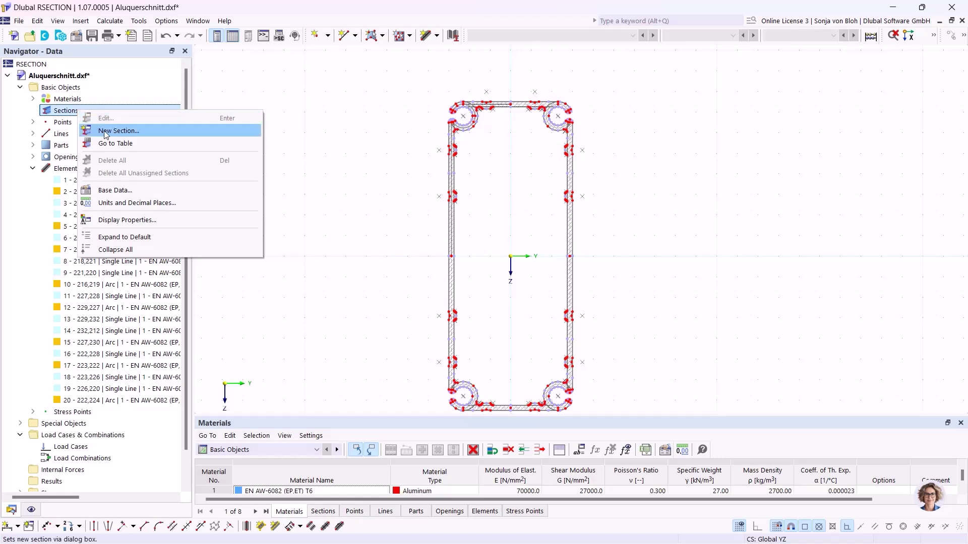
left_click(120, 133)
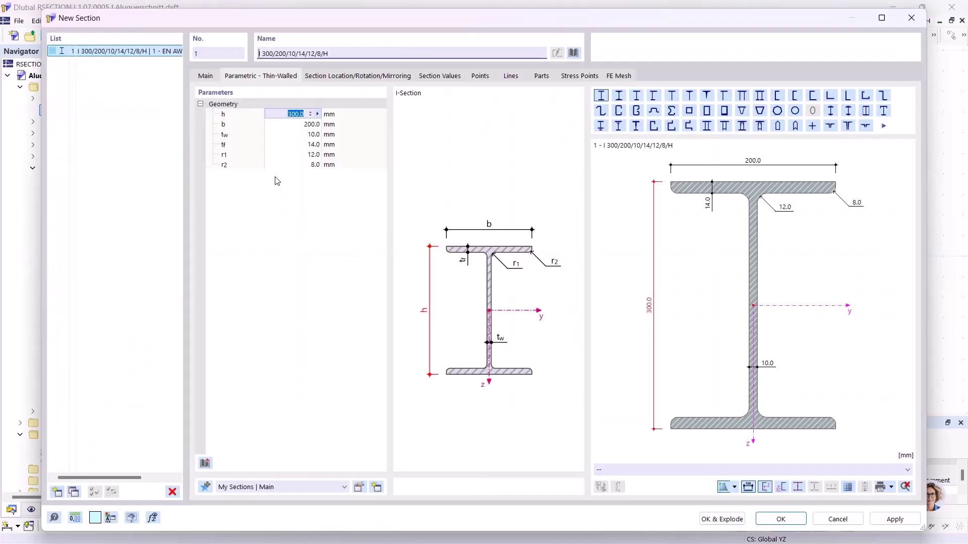
left_click(573, 52)
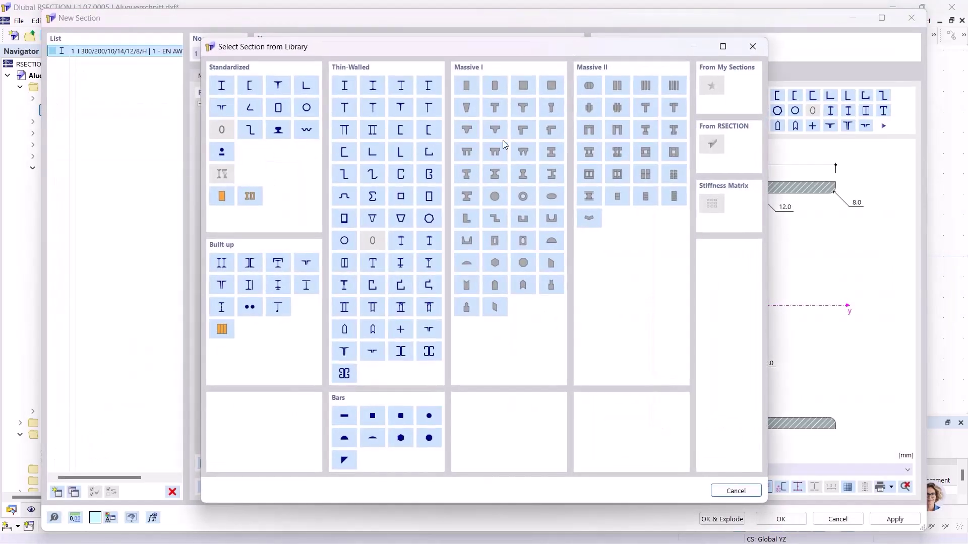
left_click(428, 197)
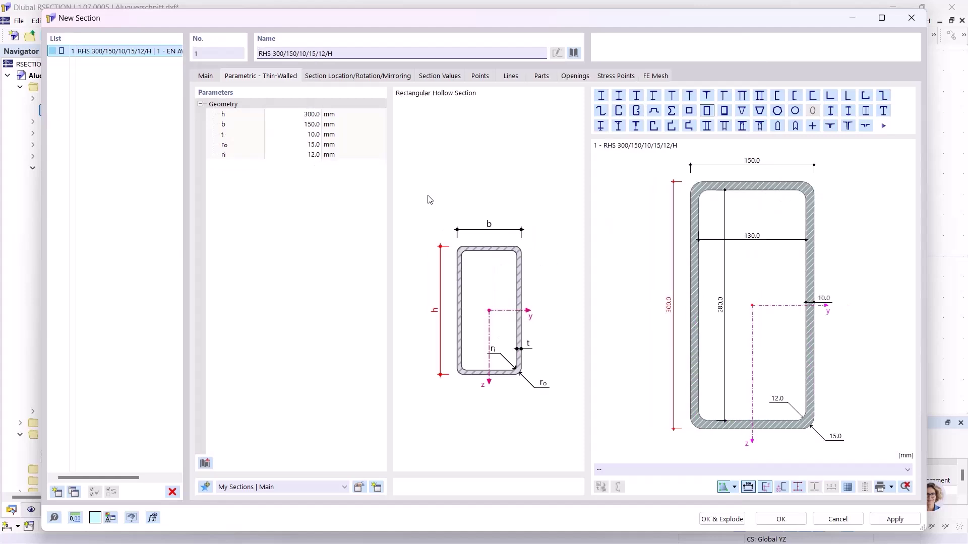
left_click(205, 76)
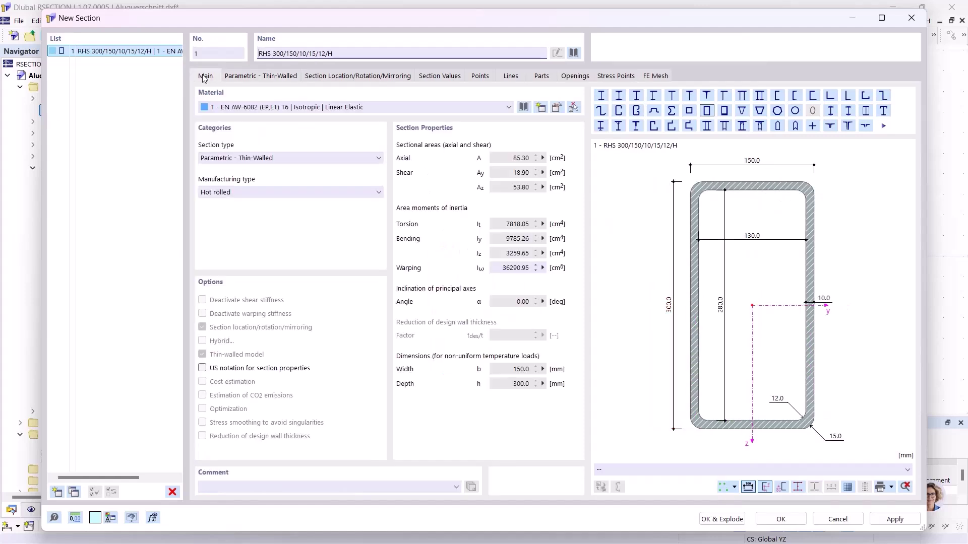
left_click(259, 193)
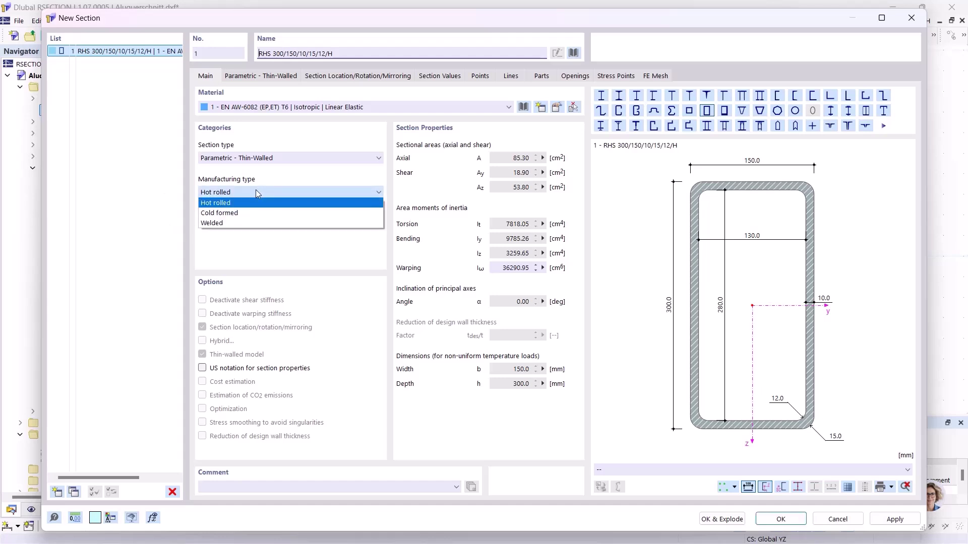
left_click(219, 222)
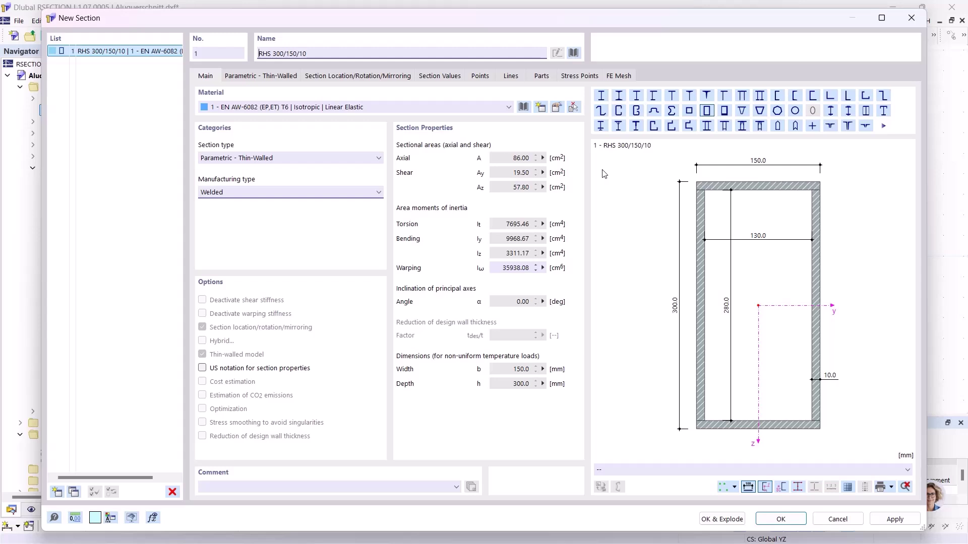
Step: Assign the hollow section a new S235 steel material from the library, using the Steel S series to EN 1993-1-1:2005-05
left_click(541, 107)
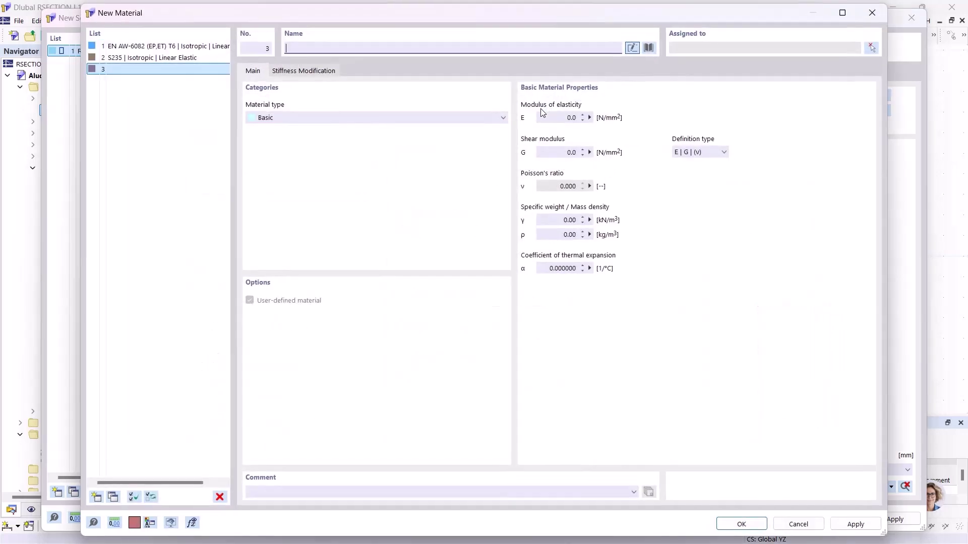
left_click(648, 48)
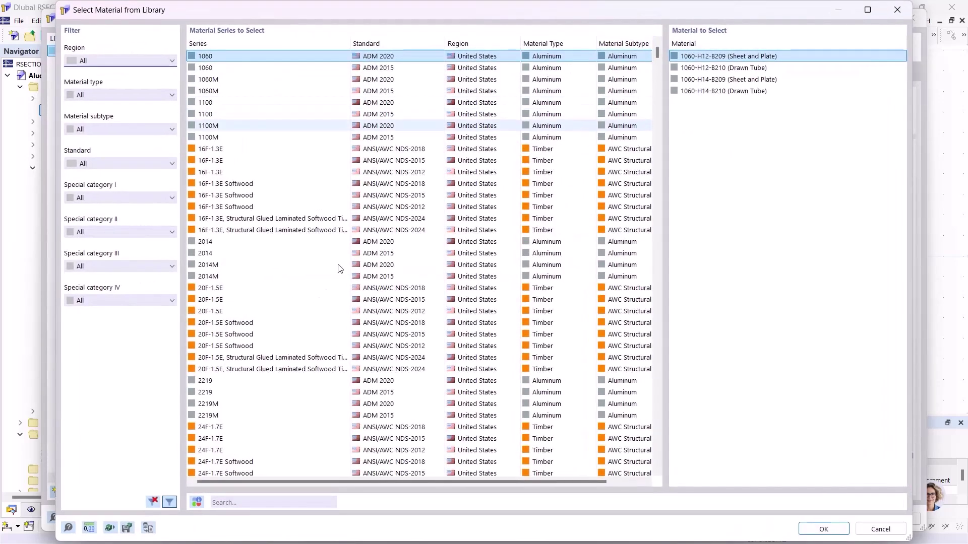
left_click(233, 502)
type("s235")
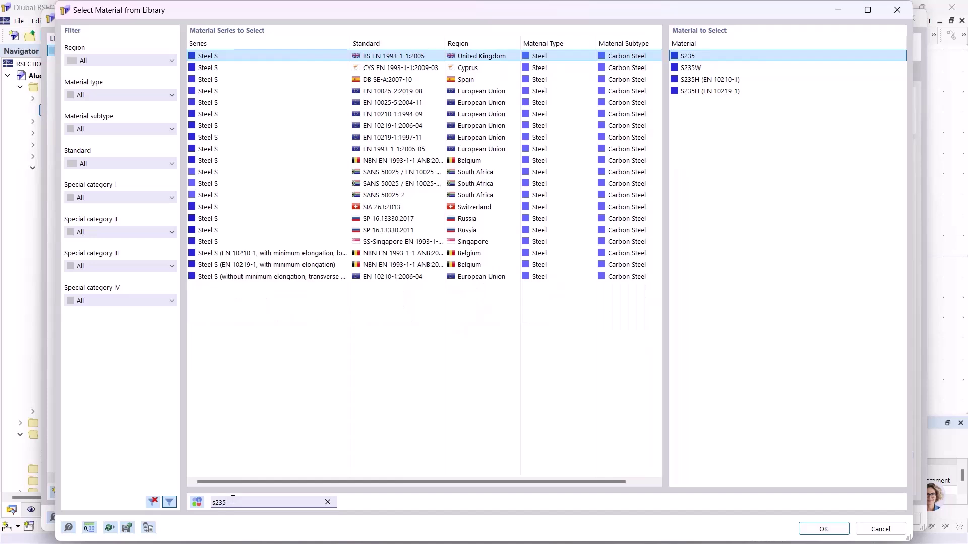
left_click(391, 150)
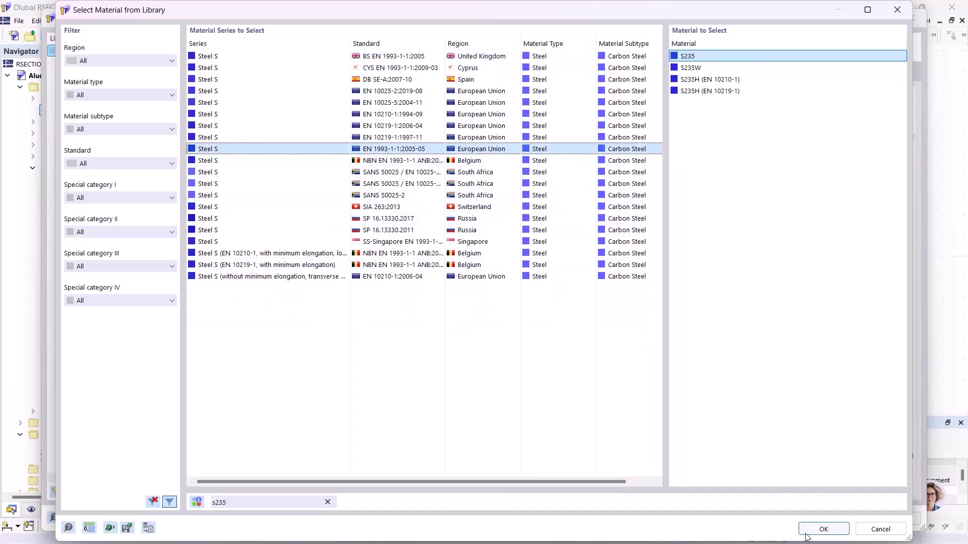
left_click(822, 528)
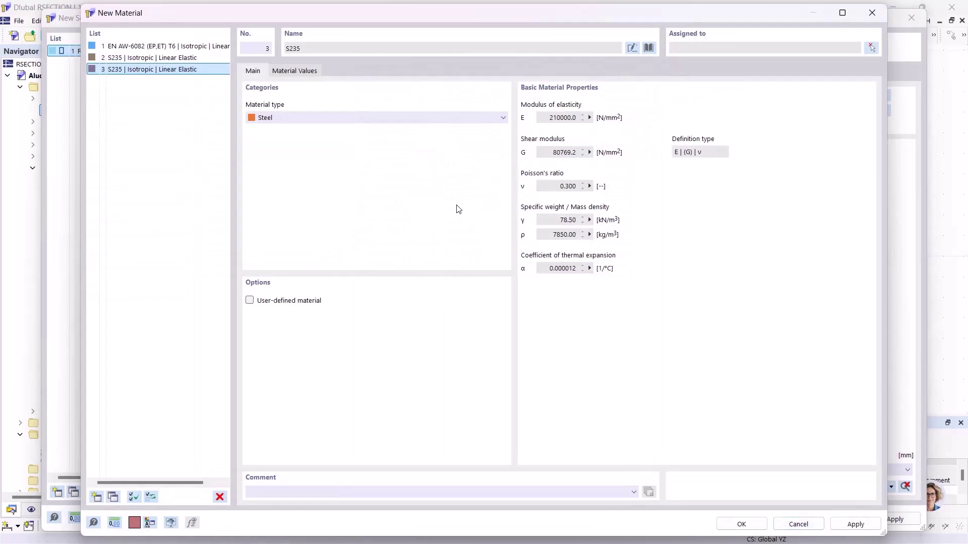
left_click(742, 525)
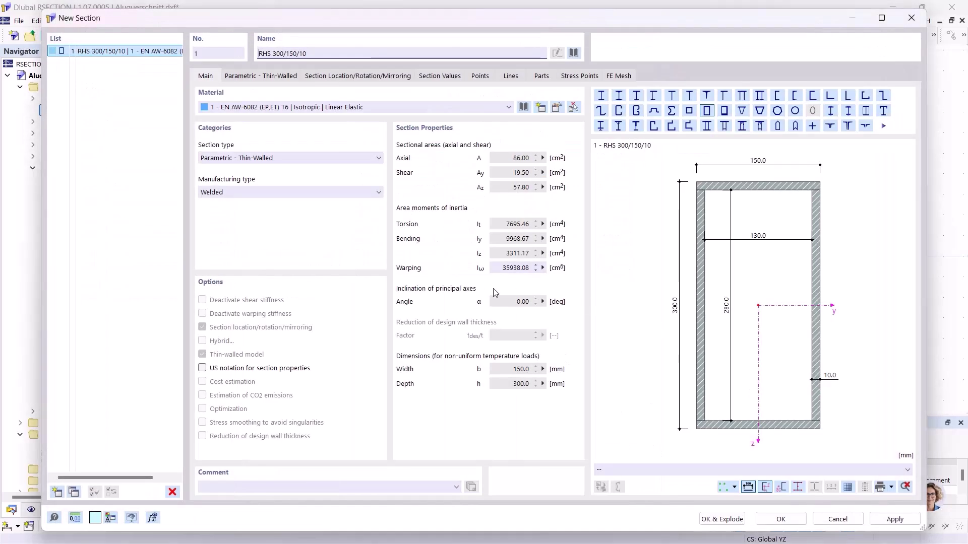
Step: Set the hollow section's height h to 230 mm, width b to 100 mm and thickness t to 5 mm
left_click(269, 78)
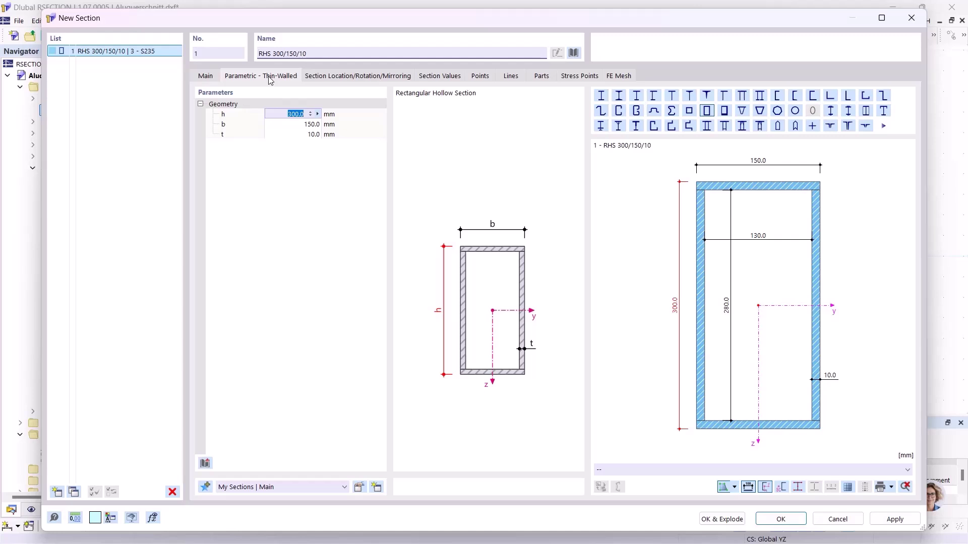
type("230")
left_click(295, 125)
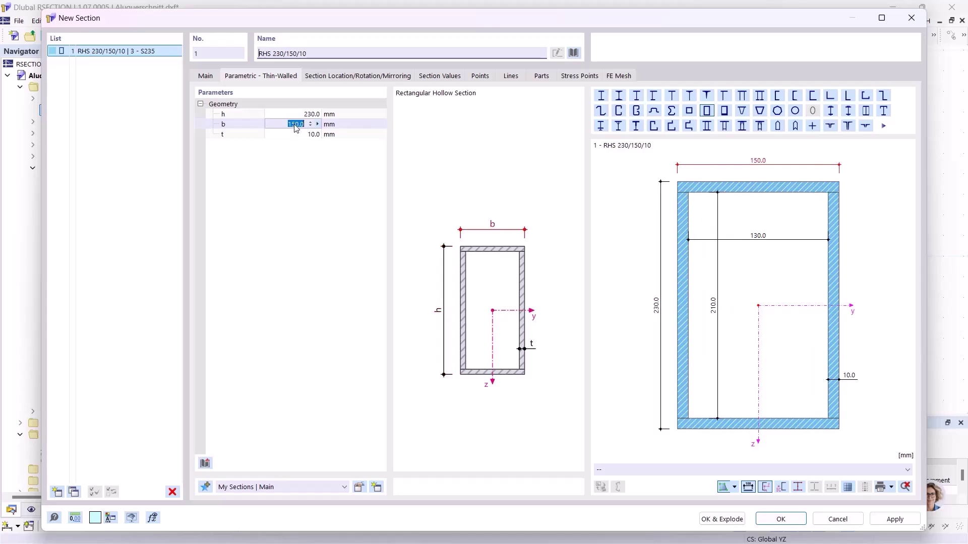
type("100")
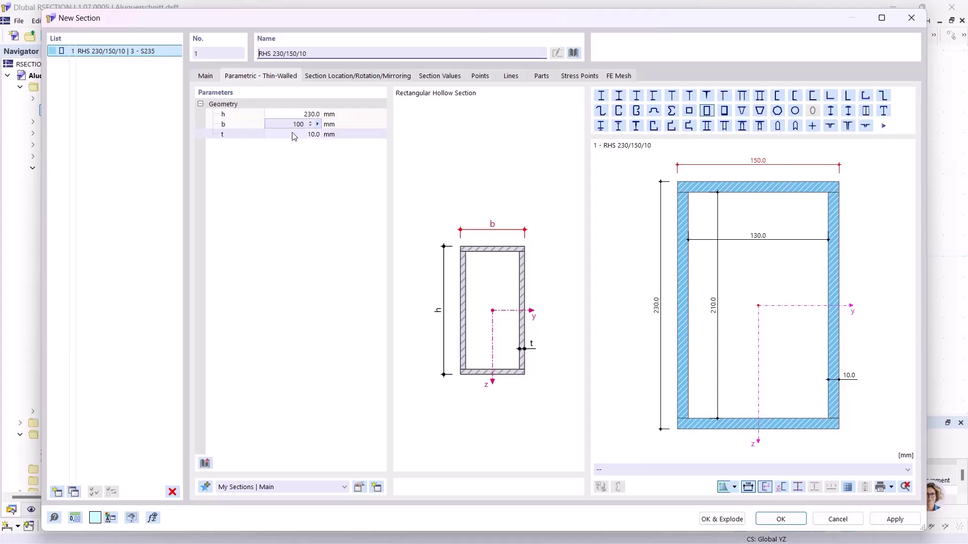
left_click(293, 134)
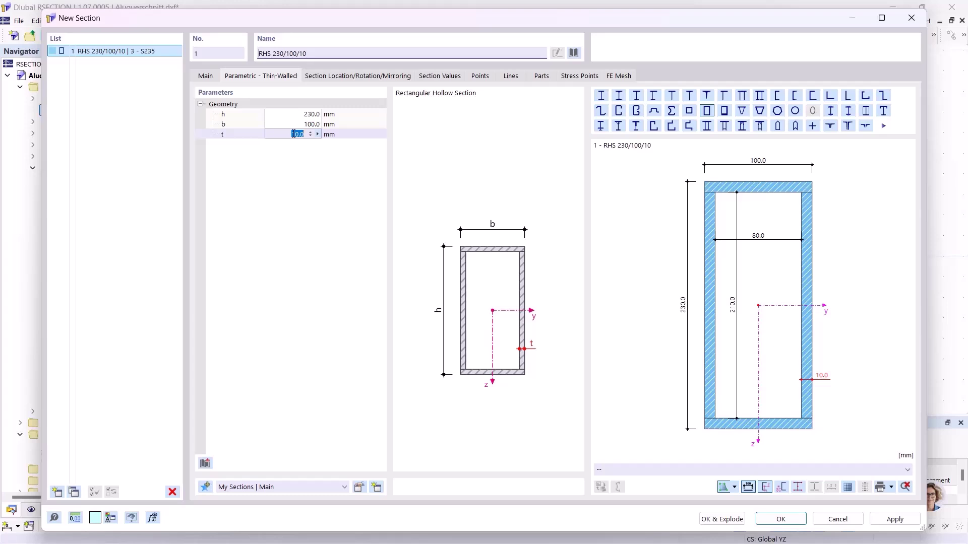
type("5")
key("Return")
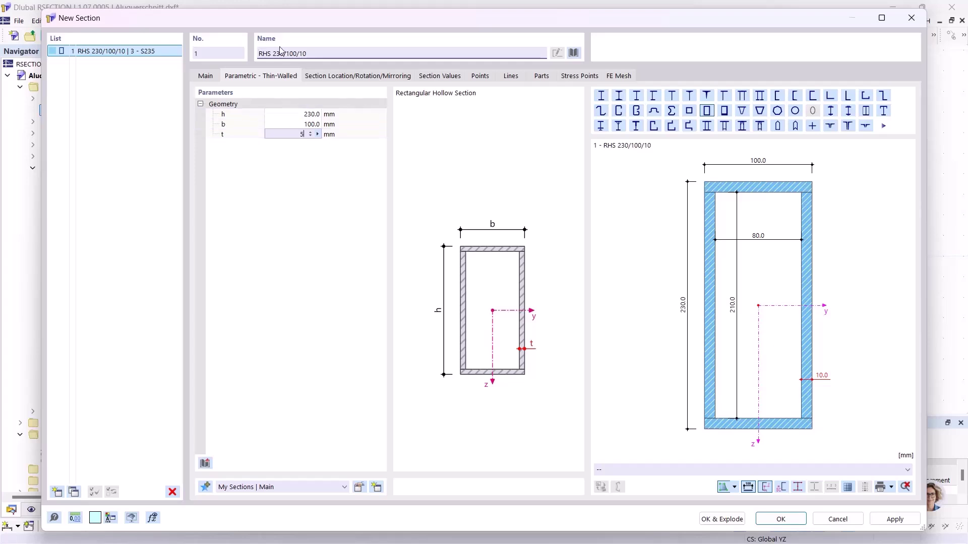
Step: Check the section's location and rotation settings, create the section at the origin and dismiss the automatic backup
left_click(323, 77)
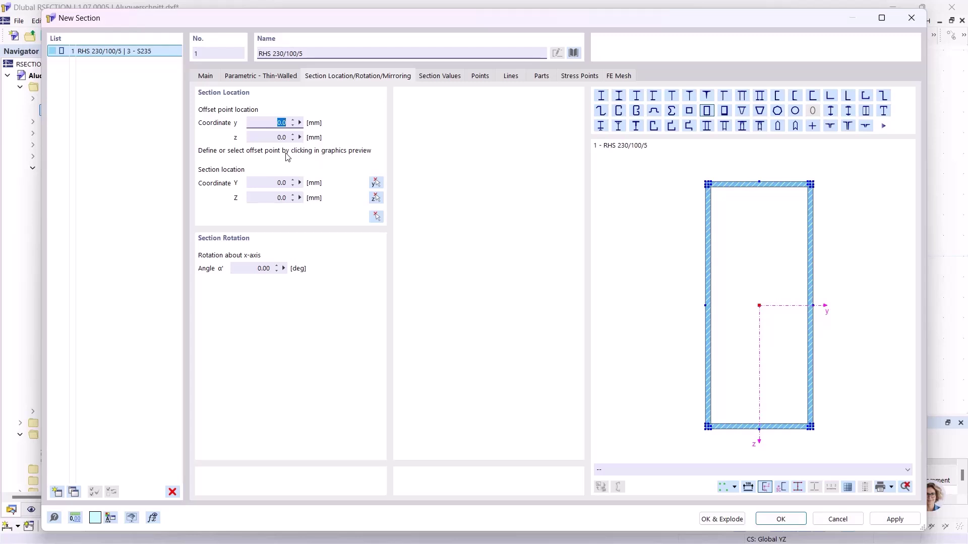
left_click(785, 519)
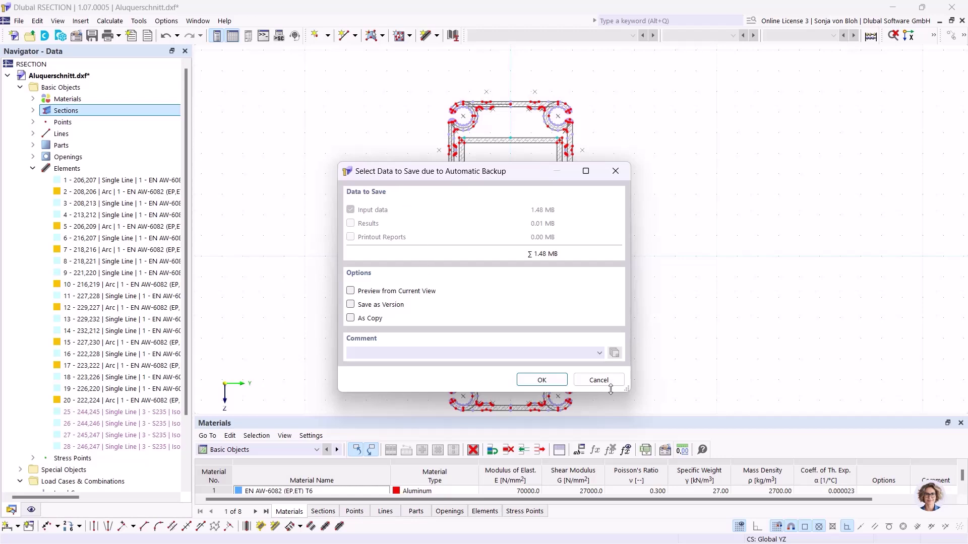
left_click(586, 381)
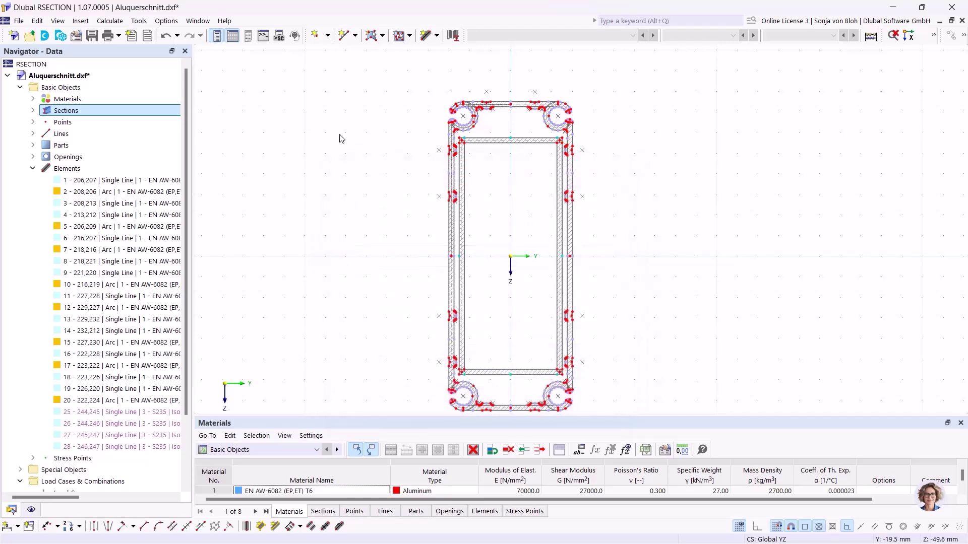
Step: Explode the RHS 230/100/5 section into individual elements
left_click(34, 110)
left_click(101, 122)
right_click(86, 125)
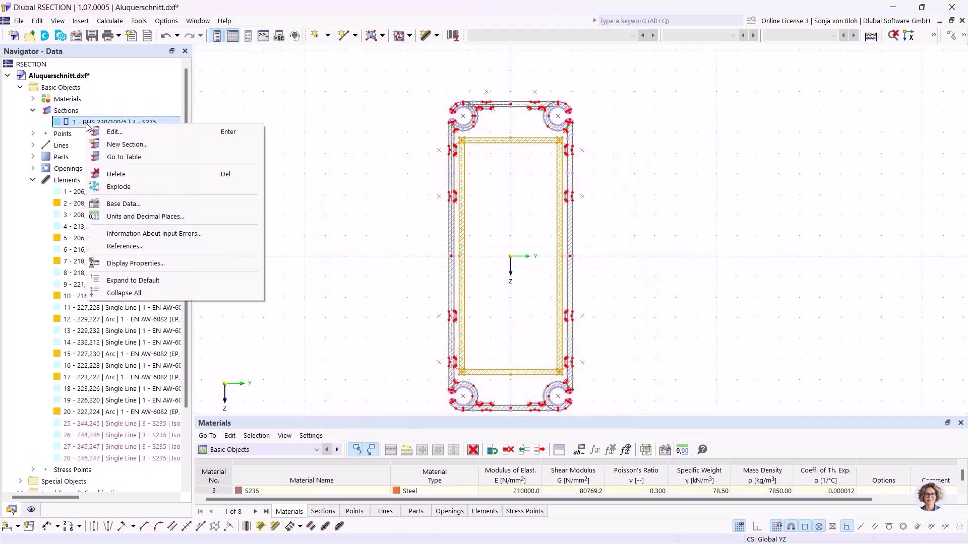
left_click(109, 186)
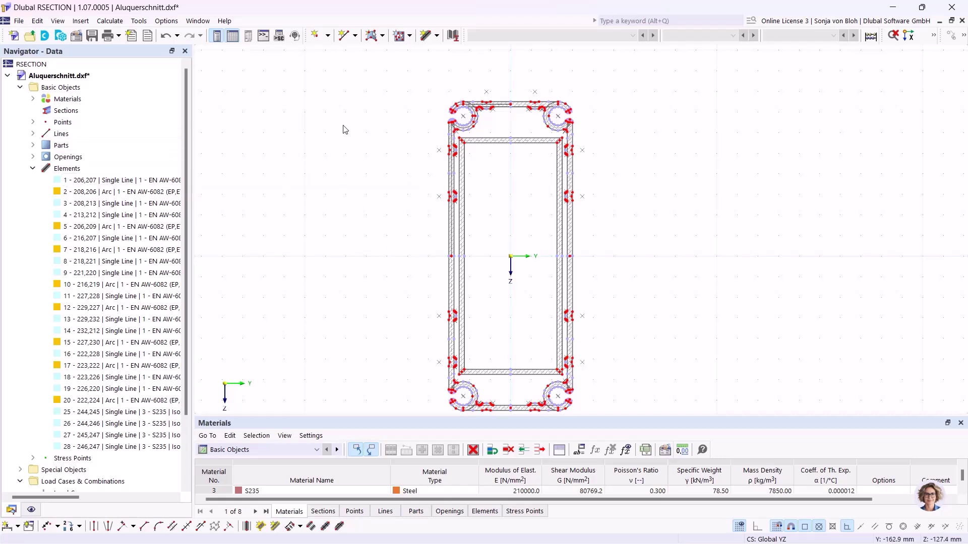
Step: Set up a new single-line element with thickness 0 mm and an effective shear transfer thickness of 5 mm
left_click(428, 39)
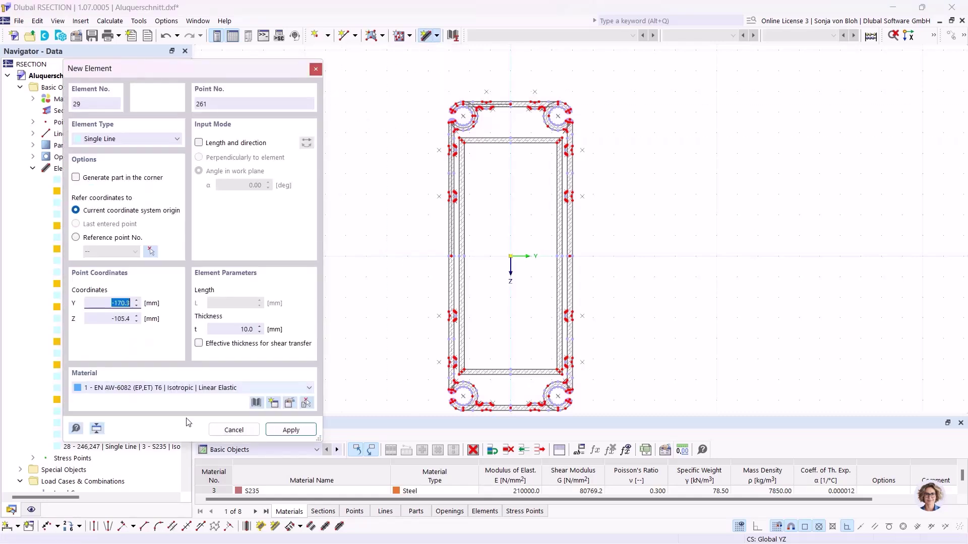
left_click_drag(221, 328, 271, 337)
type("0")
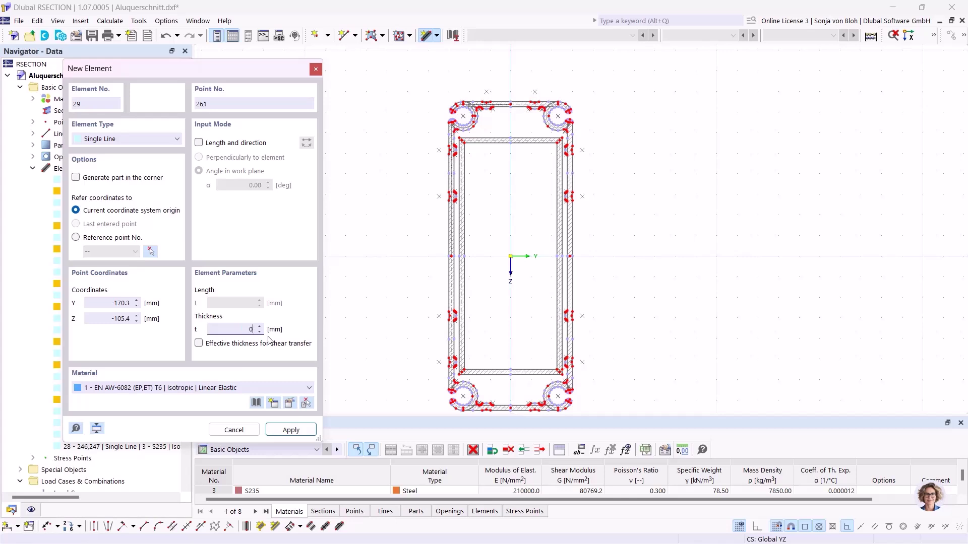
left_click(200, 344)
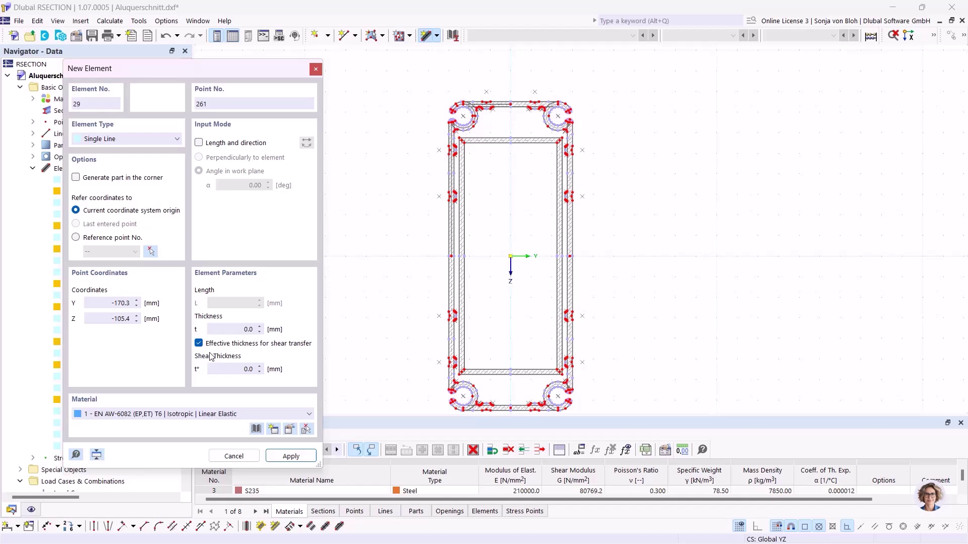
left_click(227, 369)
type("5")
key("Return")
Step: Draw a horizontal shear element at mid-height from the left aluminum web's center line to the steel hollow section's left wall center line
scroll(453, 262, "up", 5)
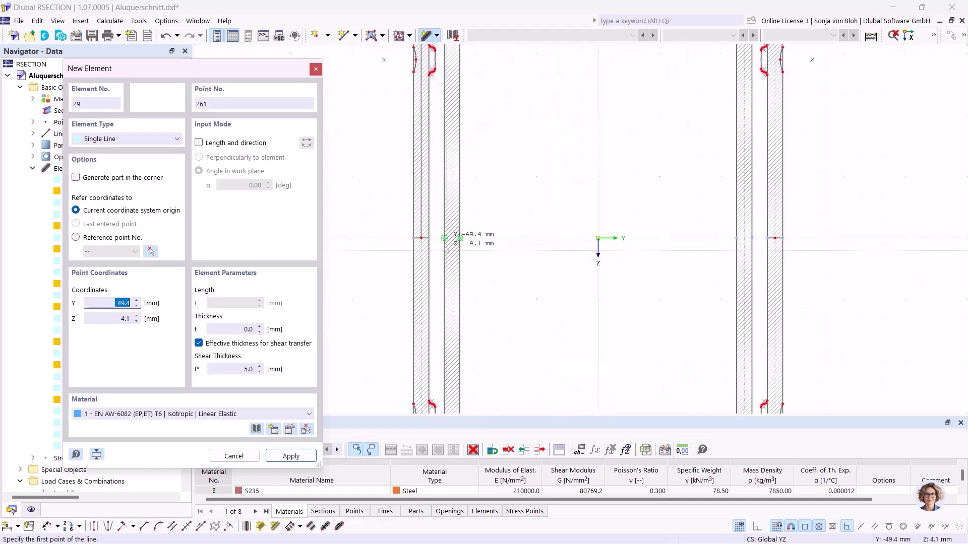
left_click(454, 227)
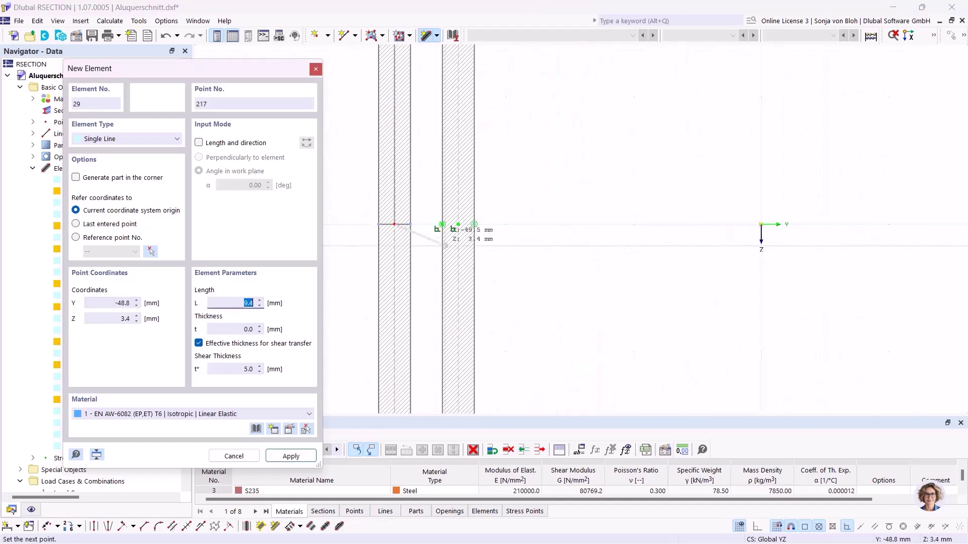
left_click(458, 224)
right_click(533, 263)
Step: Draw a 10 mm shear element from the right aluminum web's center line to the steel wall's center at Y 47.5, Z 0.0 mm
scroll(468, 249, "down", 5)
middle_click_drag(605, 288, 491, 309)
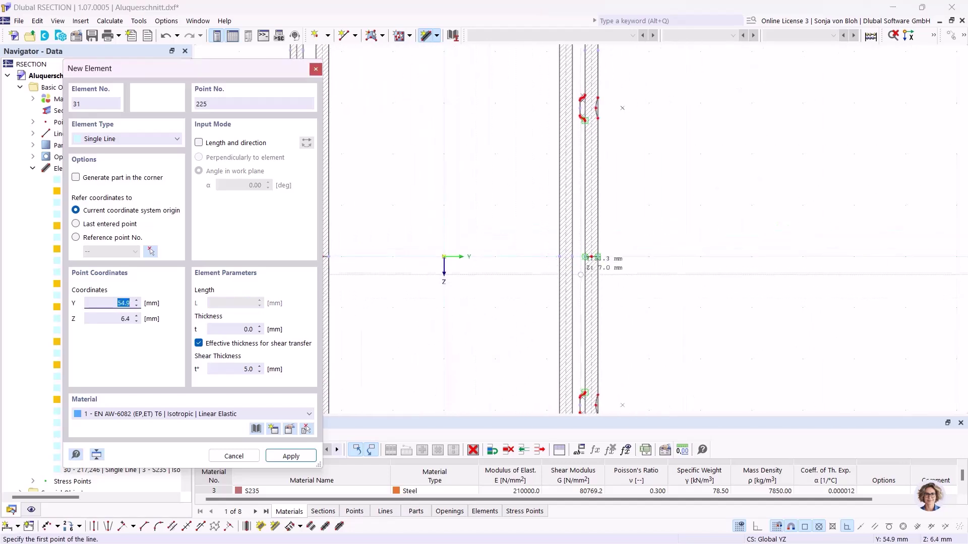
scroll(587, 271, "up", 2)
left_click(565, 251)
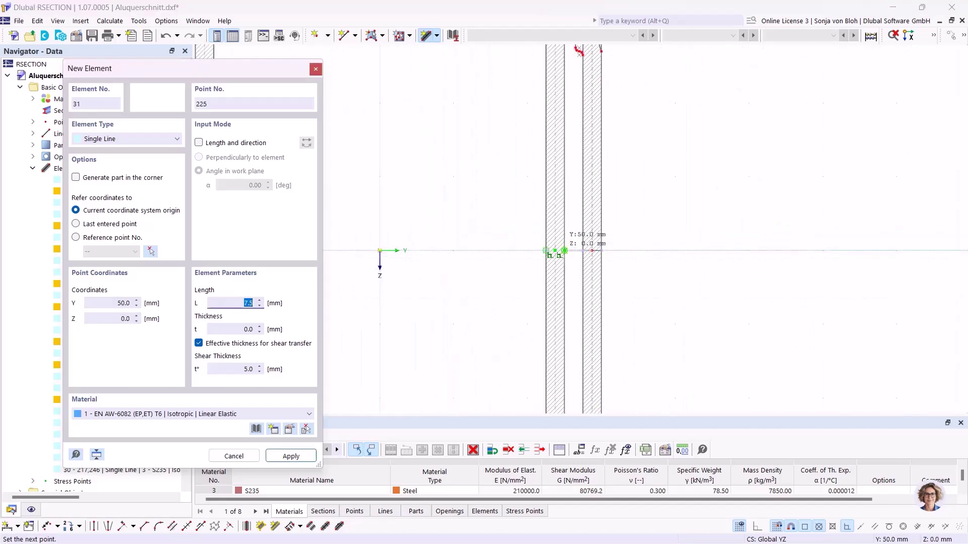
left_click(555, 250)
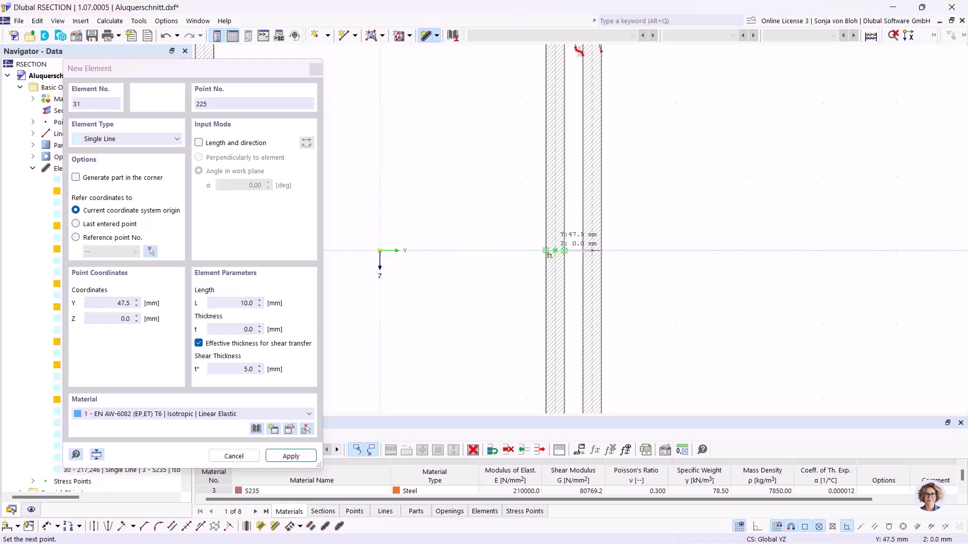
key("Escape")
key("Escape")
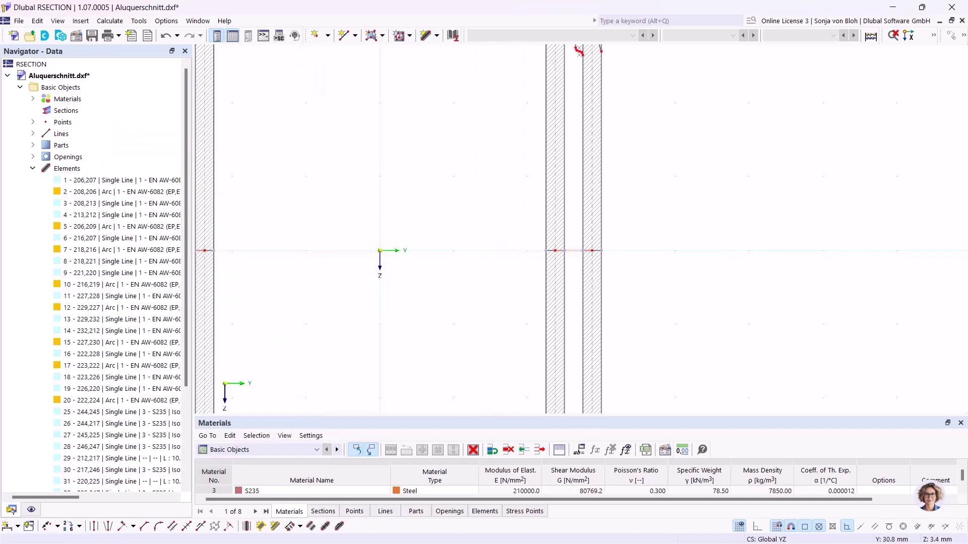
Step: Switch the model's analysis method to Thin-Walled Analysis and calculate the section properties
scroll(499, 260, "down", 1)
scroll(499, 260, "down", 2)
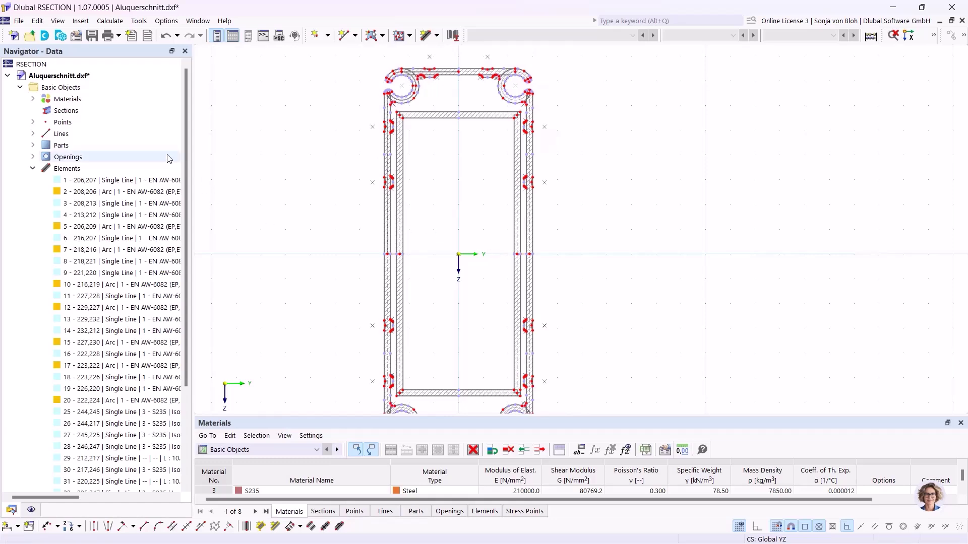
right_click(77, 89)
left_click(108, 96)
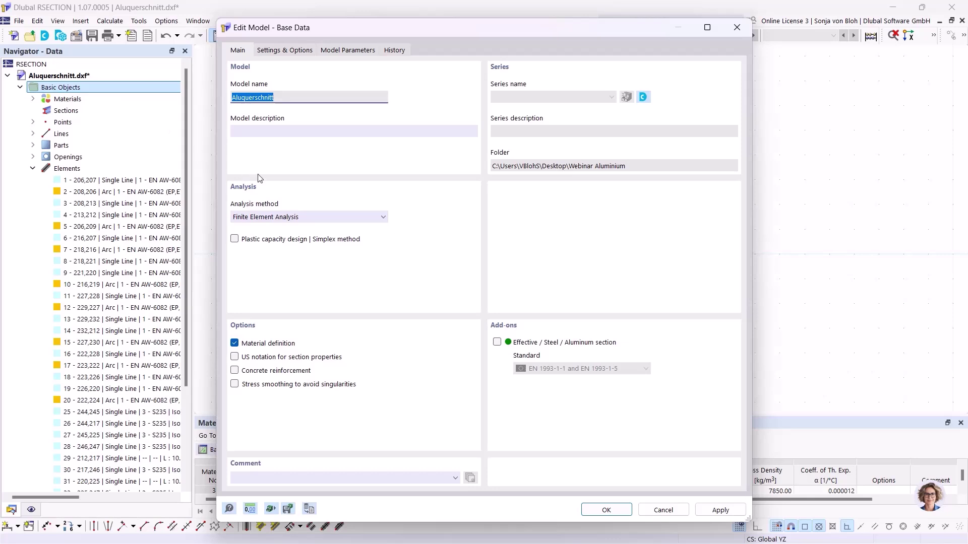
left_click(264, 219)
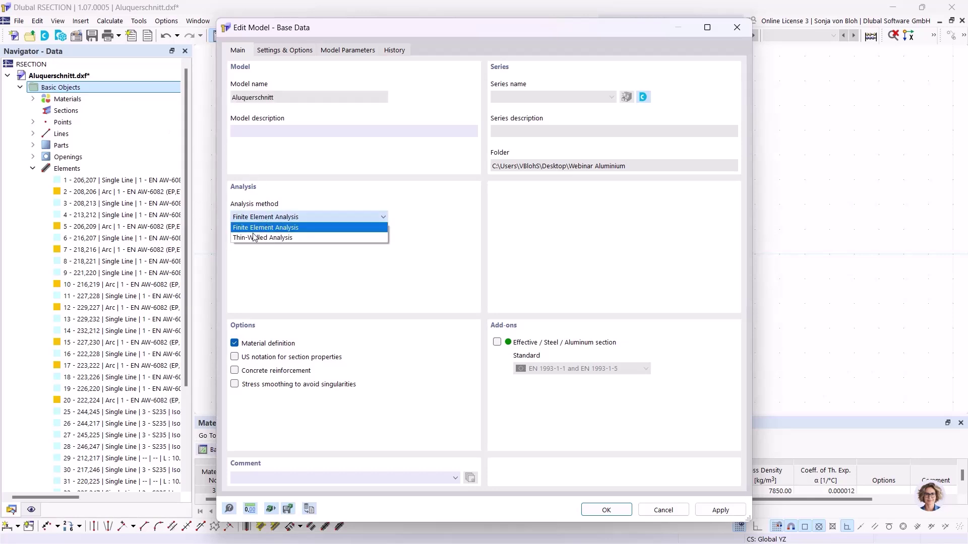
left_click(255, 237)
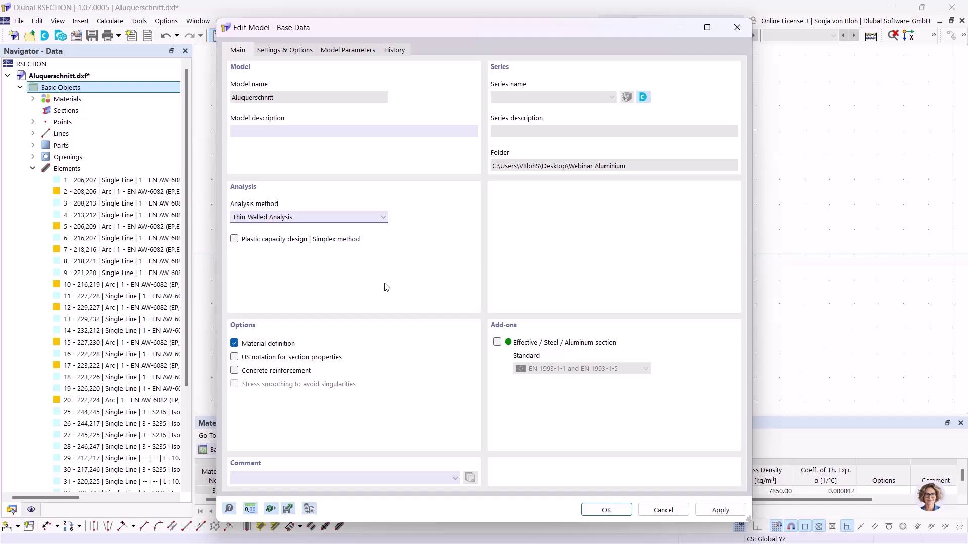
left_click(601, 512)
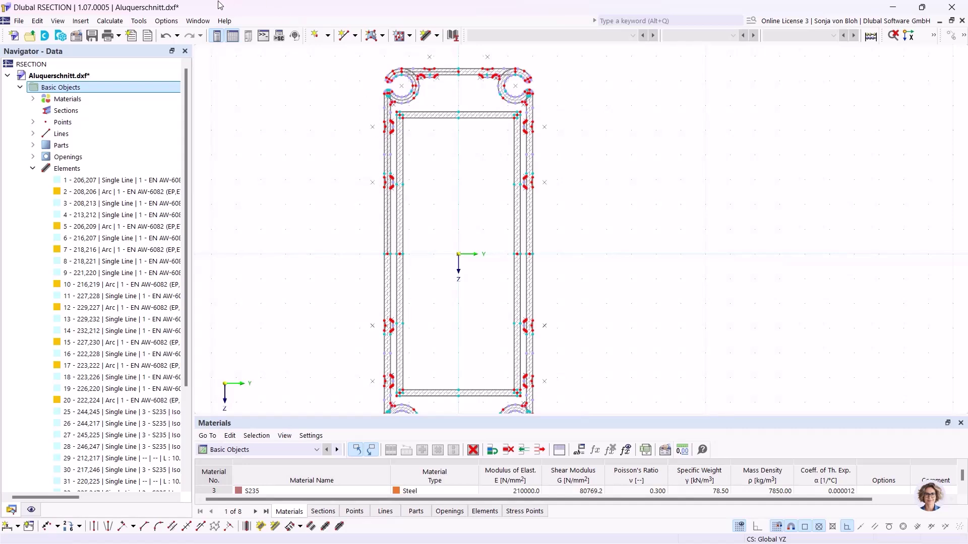
left_click(110, 21)
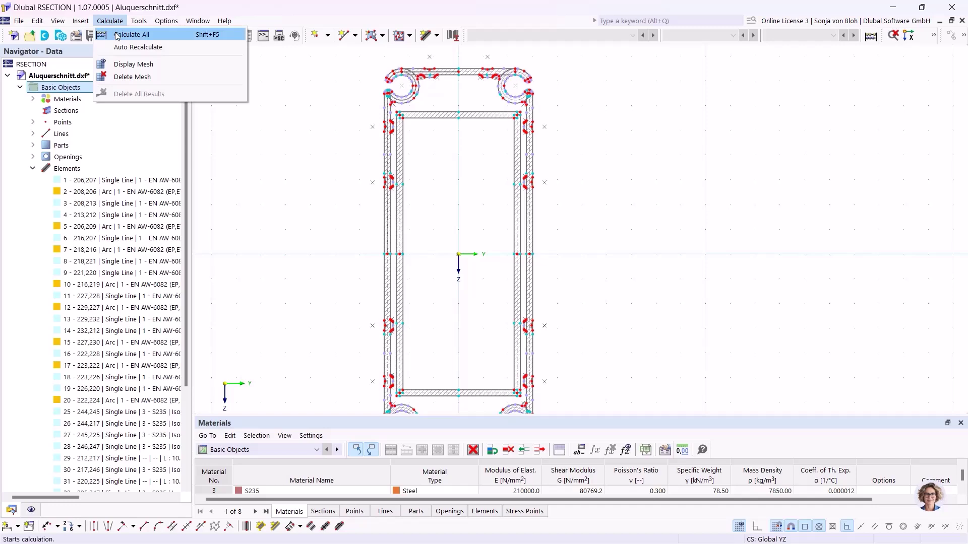
left_click(126, 33)
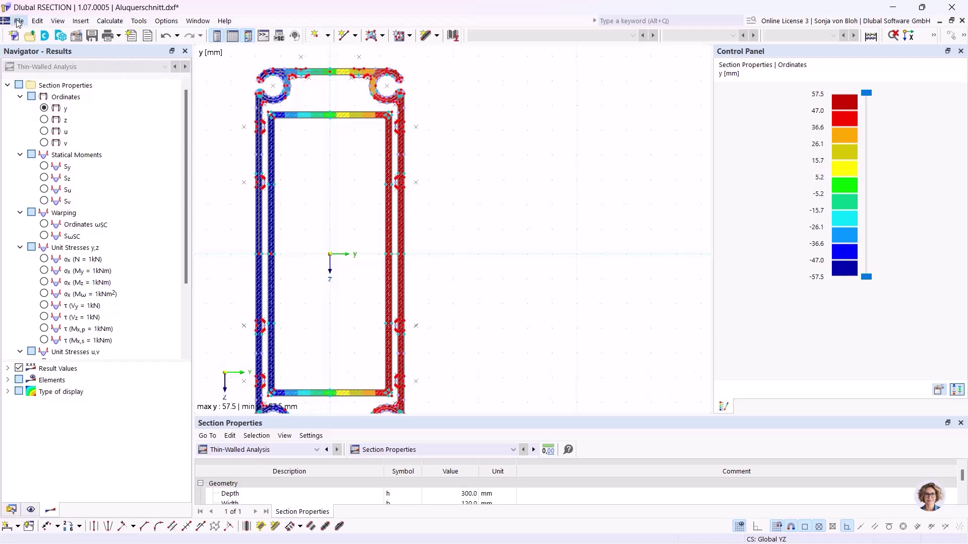
Step: Save the model with its results as "Reinforded AluSection" in the Webinar Aluminium folder and close it
left_click(92, 36)
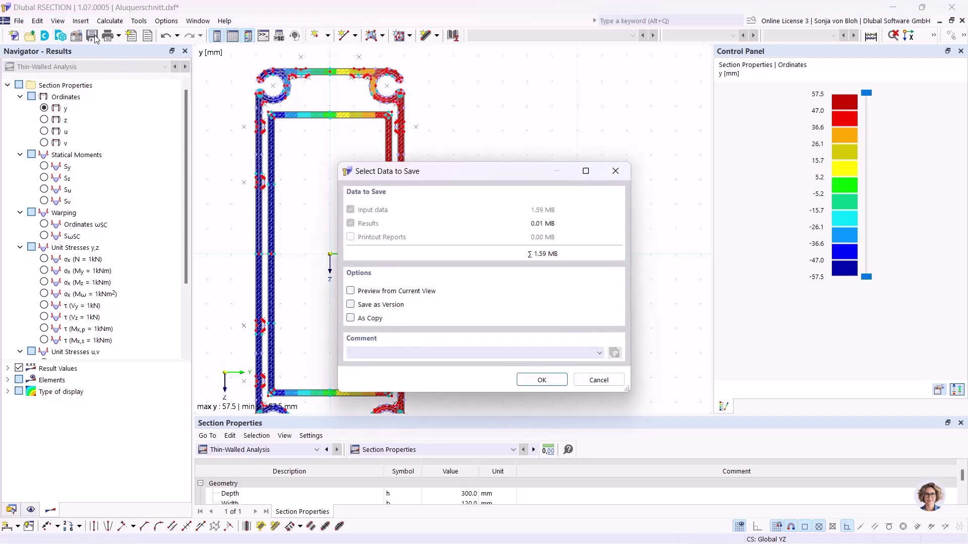
left_click(541, 380)
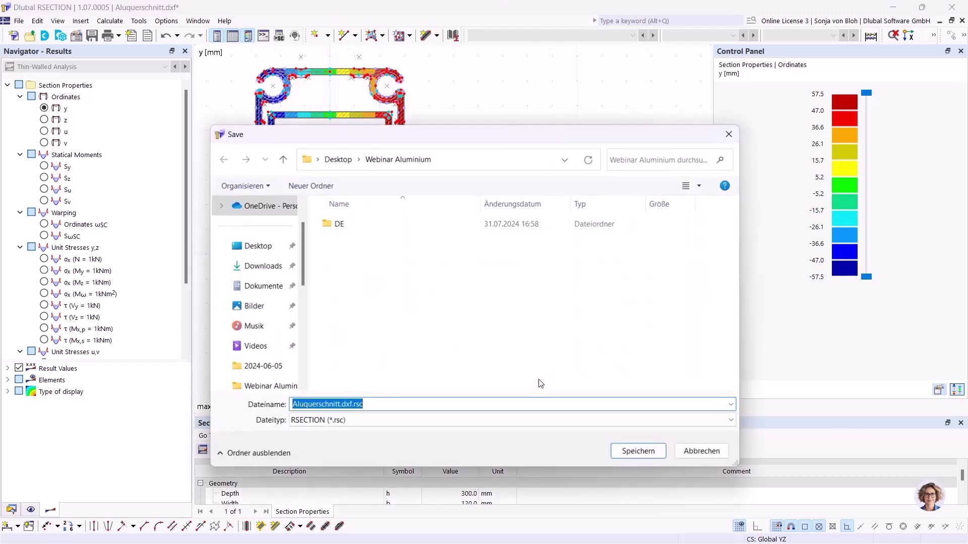
left_click(352, 406)
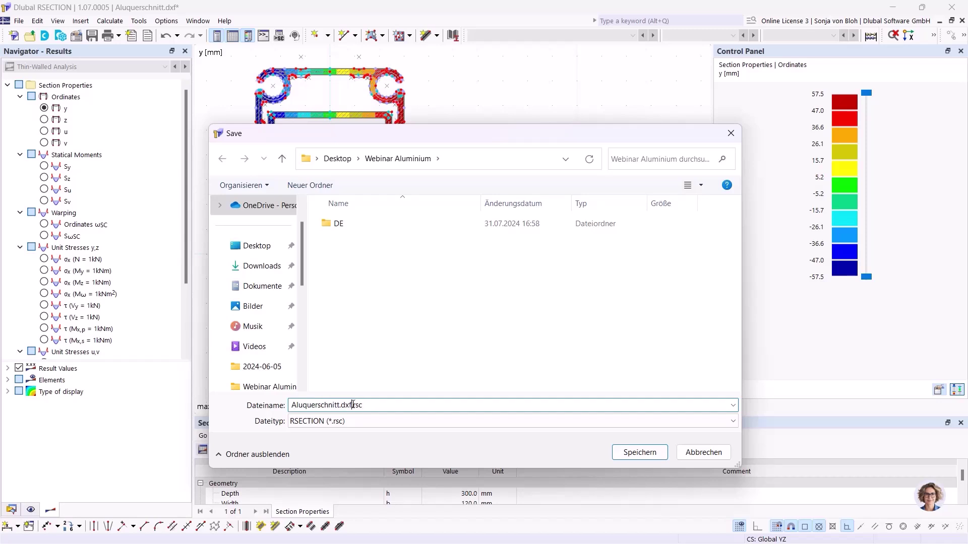
key("ctrl+a")
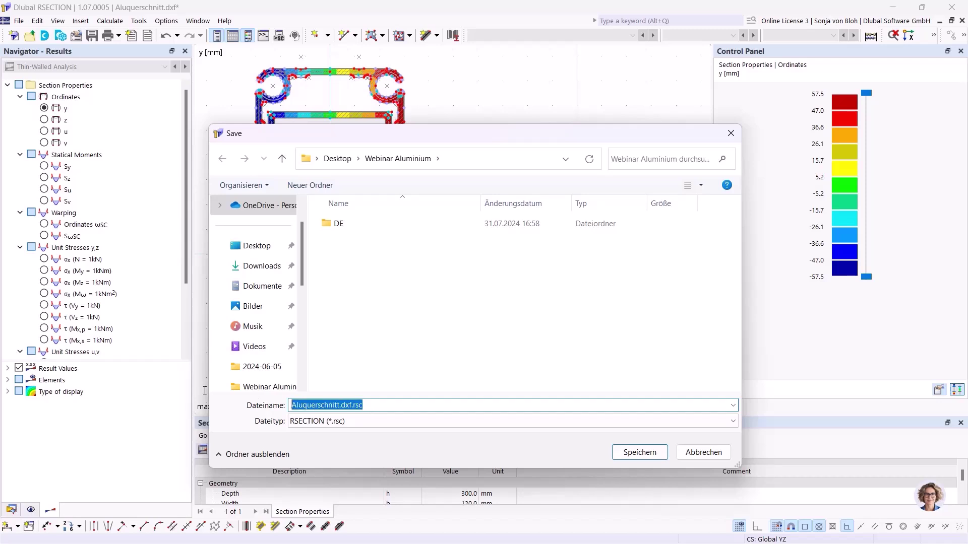
type("Rein")
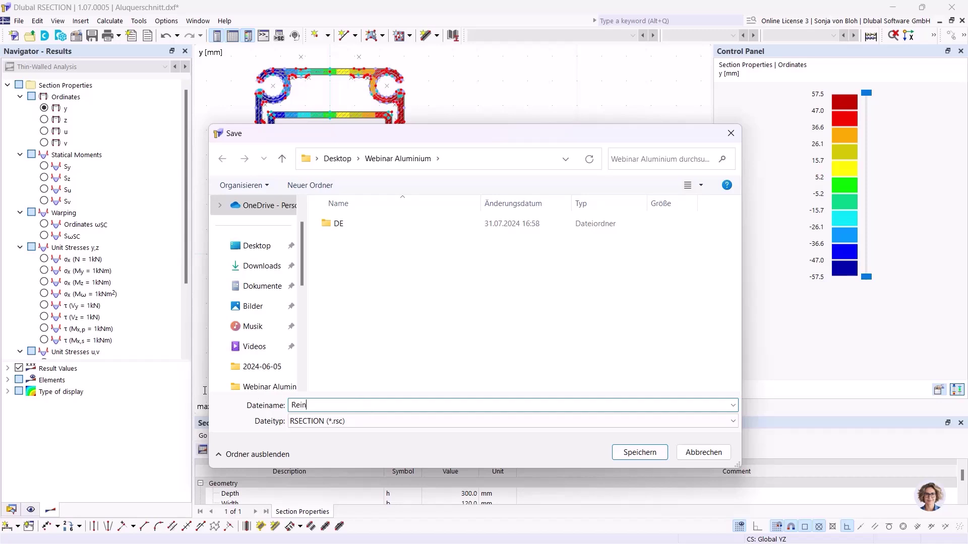
type("forded AluSection")
left_click(643, 453)
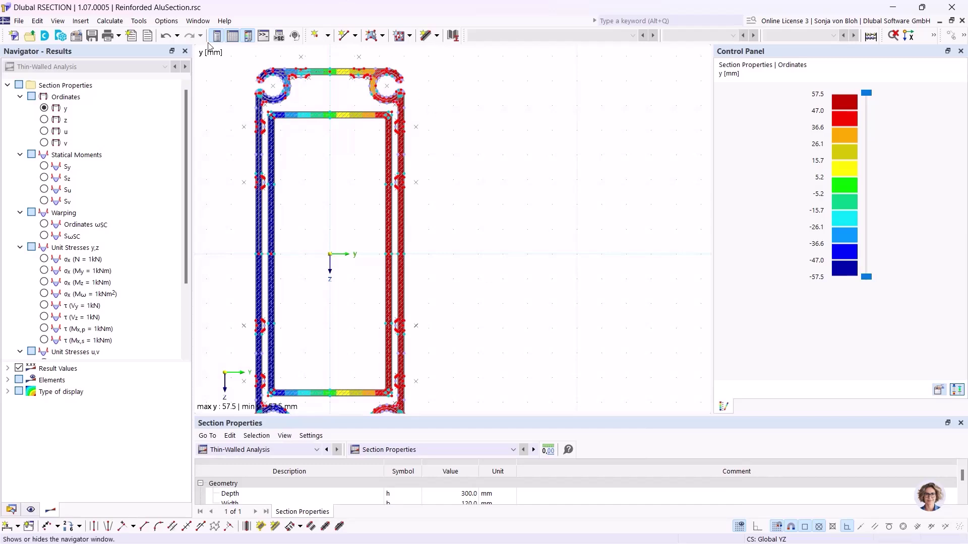
left_click(18, 21)
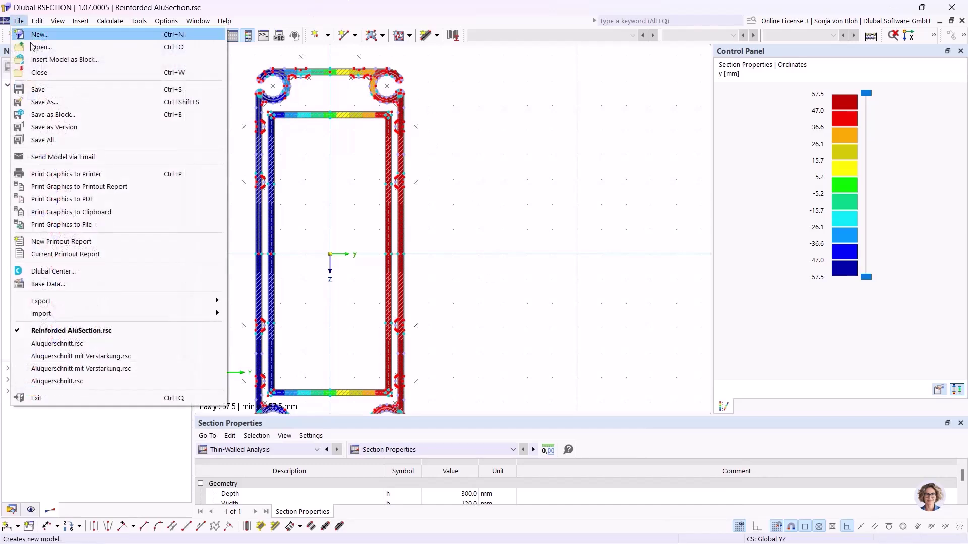
left_click(49, 75)
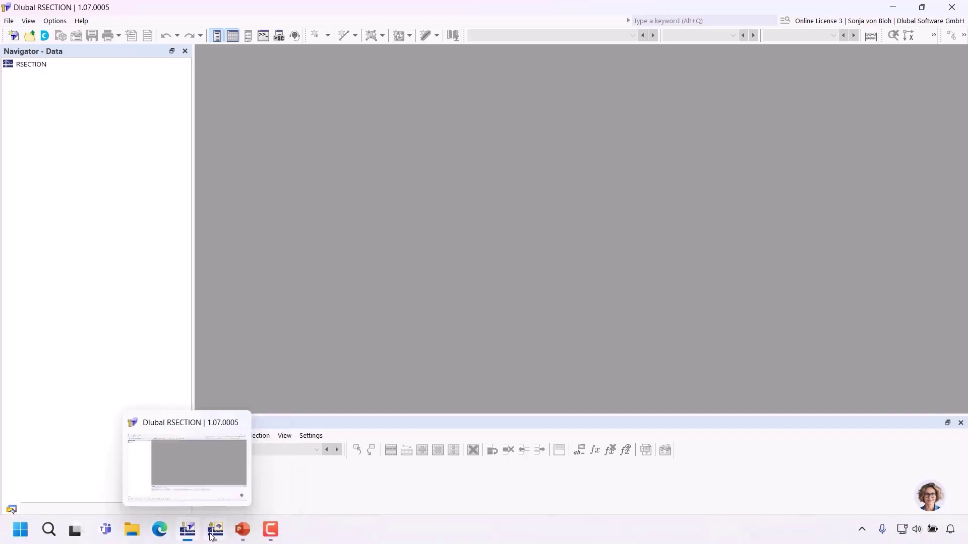
Step: Switch to RFEM and create a new section by importing the Reinforded AluSection model from RSECTION
left_click(215, 531)
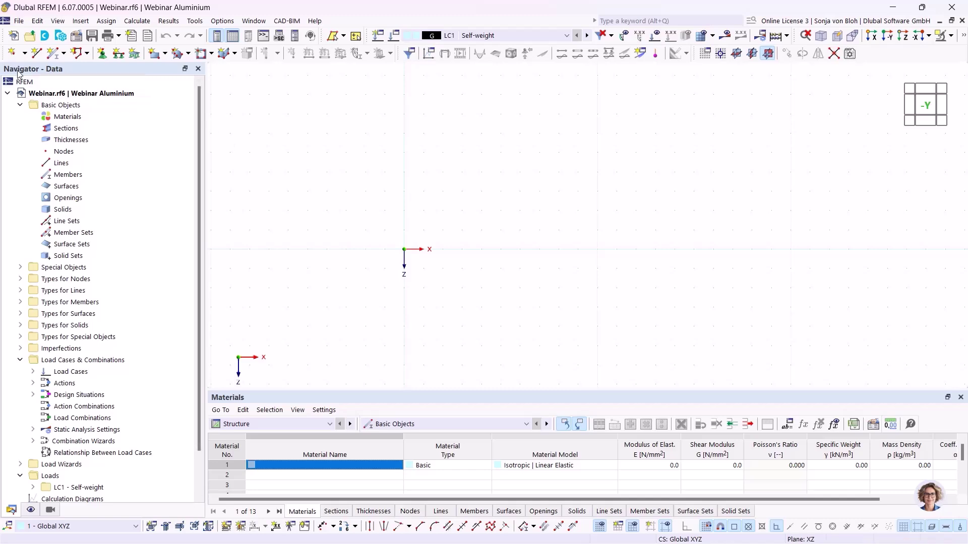
right_click(62, 129)
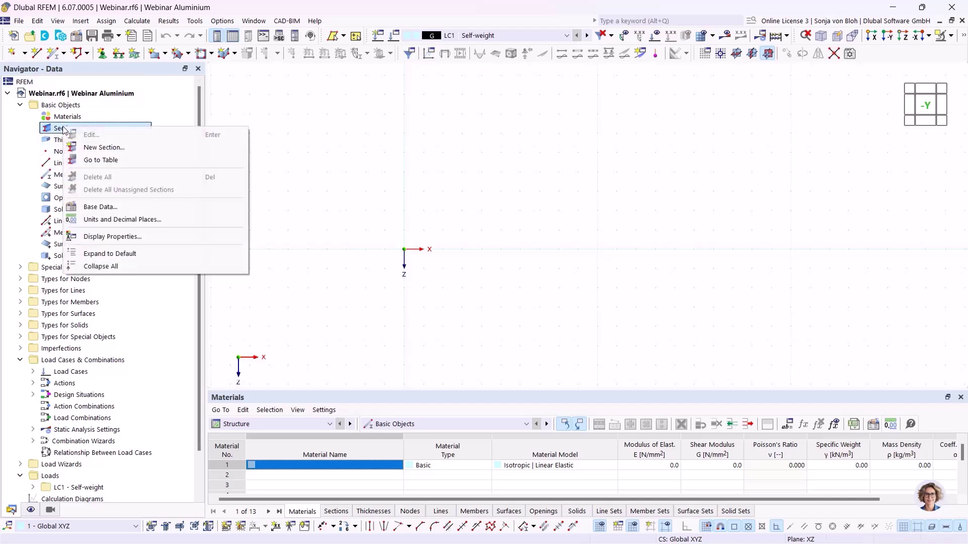
left_click(103, 147)
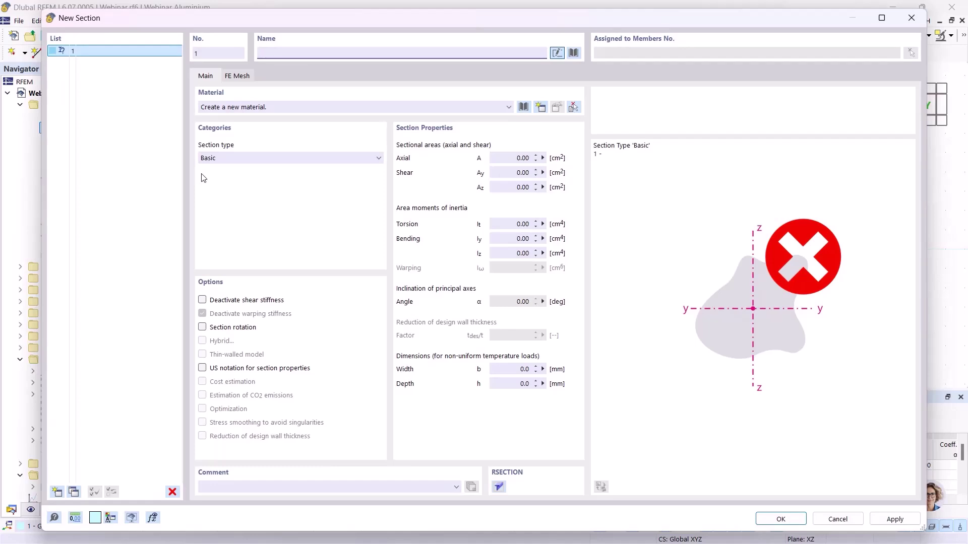
left_click(573, 53)
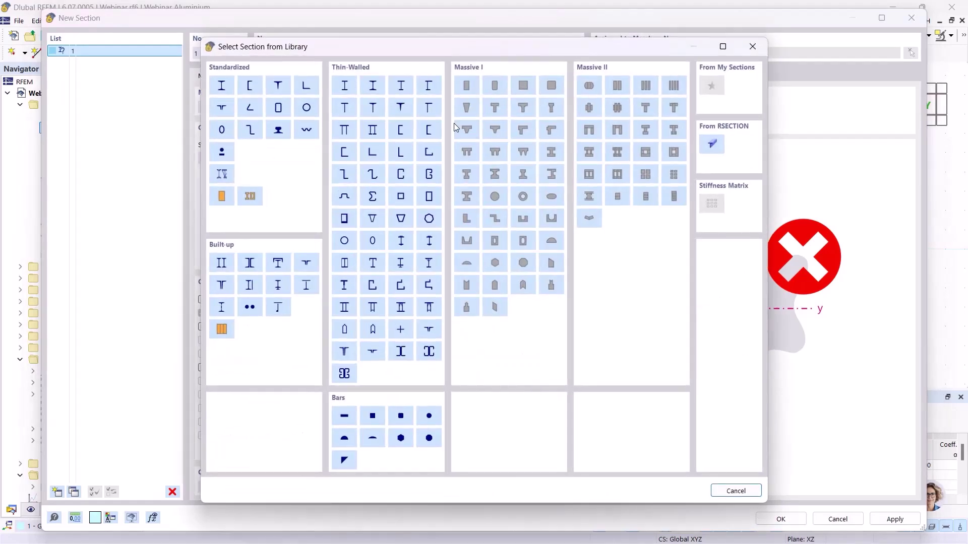
left_click(711, 144)
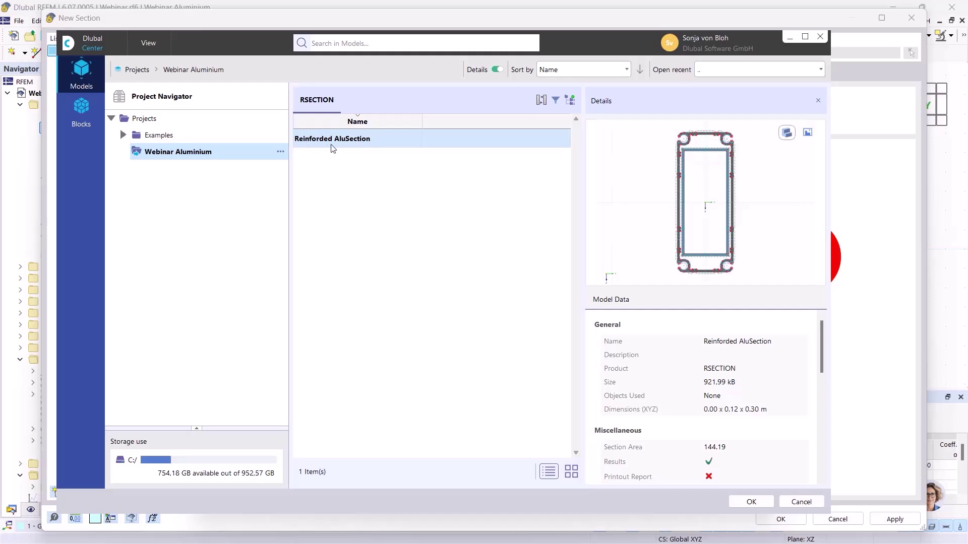
left_click(751, 501)
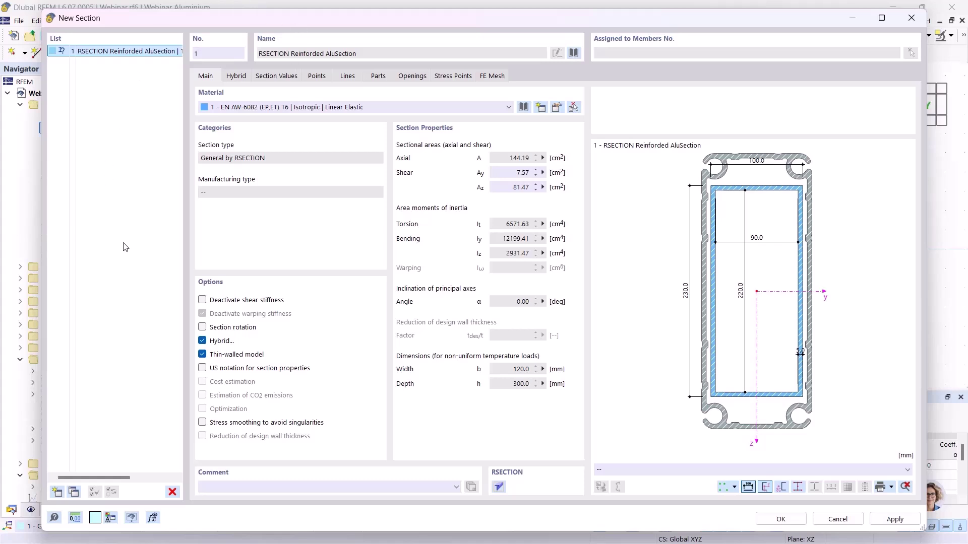
Step: Duplicate the imported section and open the copy in RSECTION for editing
left_click(74, 491)
left_click(499, 487)
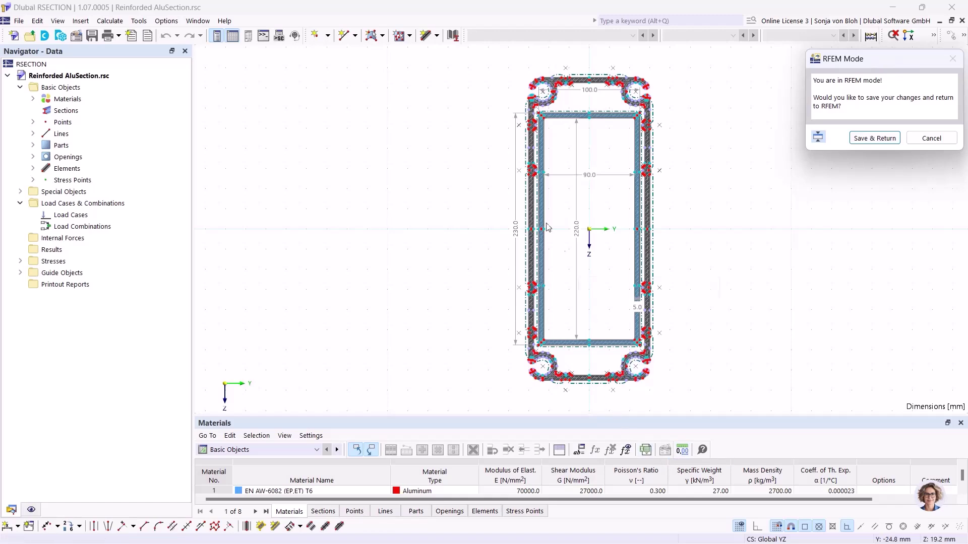
Step: Delete the inner steel hollow section from the profile and recalculate the section properties
middle_click_drag(561, 141, 521, 167)
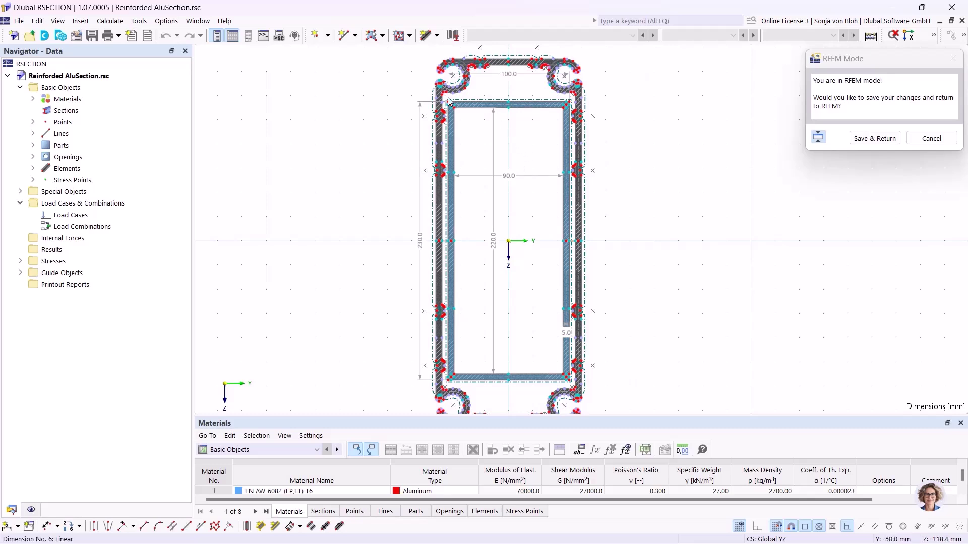
left_click_drag(444, 99, 573, 389)
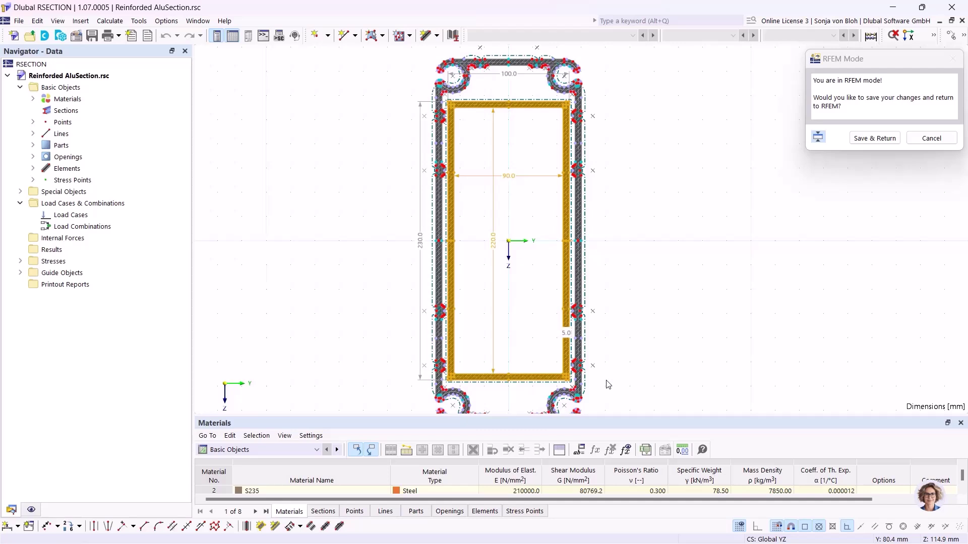
key("Delete")
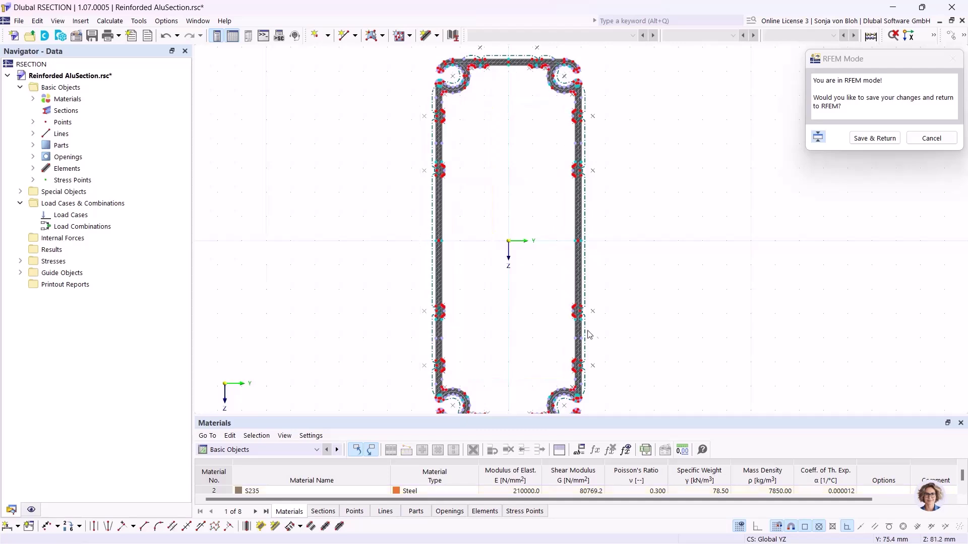
left_click(117, 23)
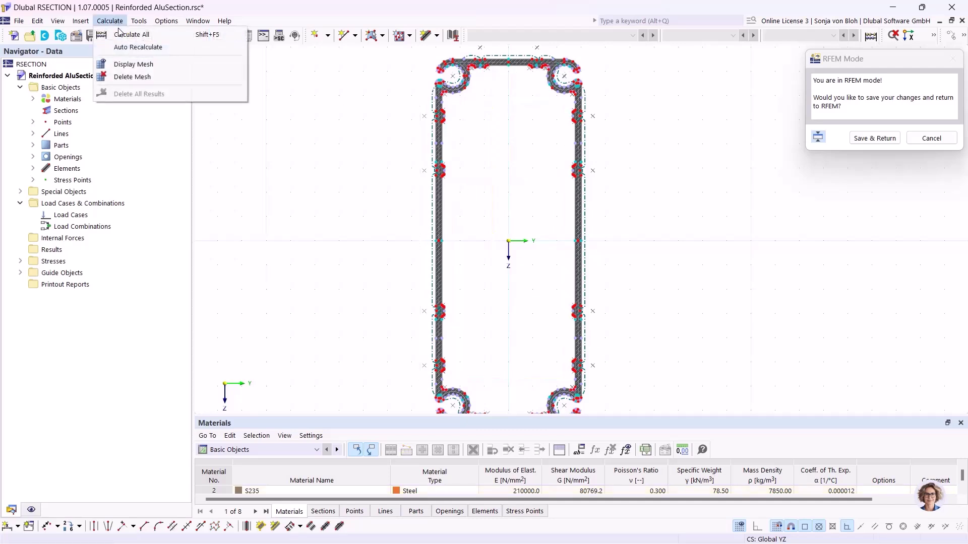
left_click(121, 34)
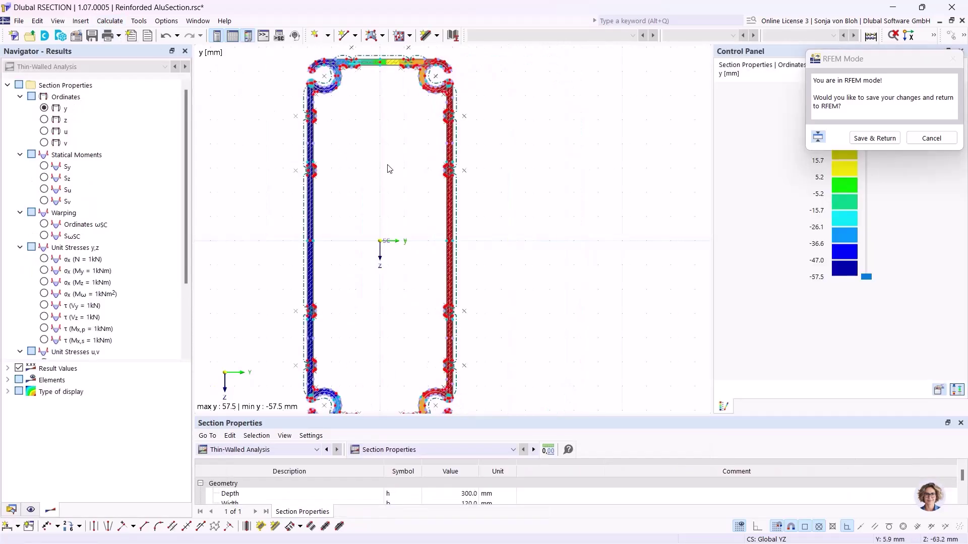
scroll(390, 168, "down", 1)
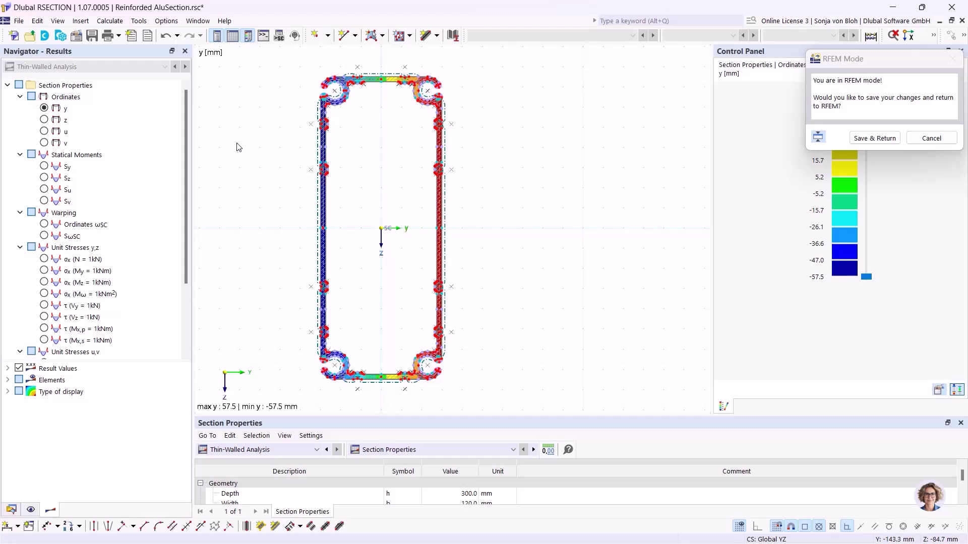
Step: Save the unreinforced section model under the file name AluSection.rsc in the Webinar Aluminium folder
left_click(25, 23)
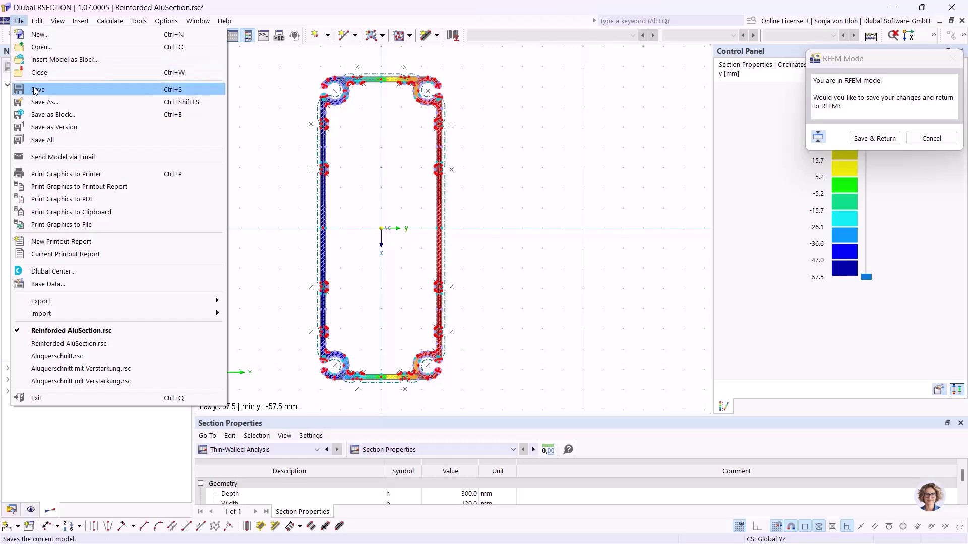
left_click(47, 104)
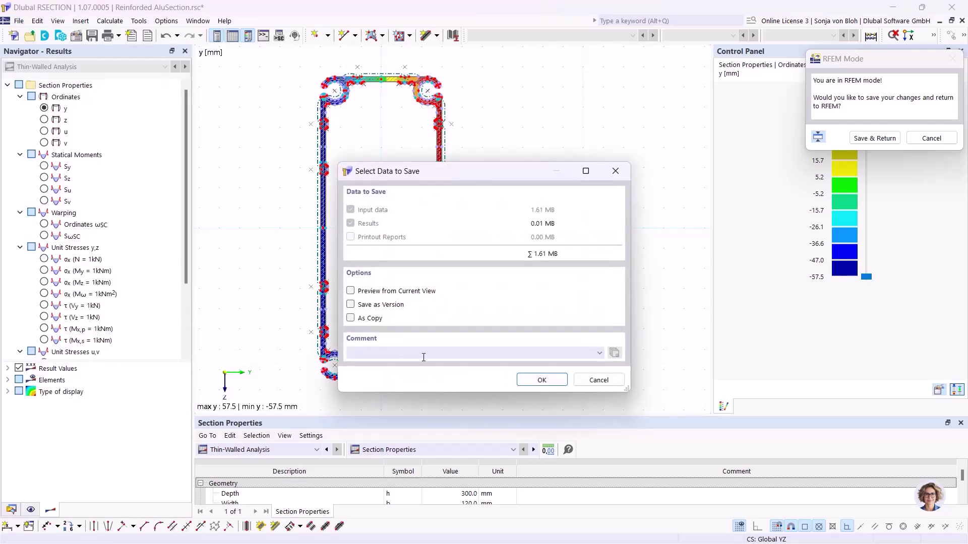
left_click(540, 380)
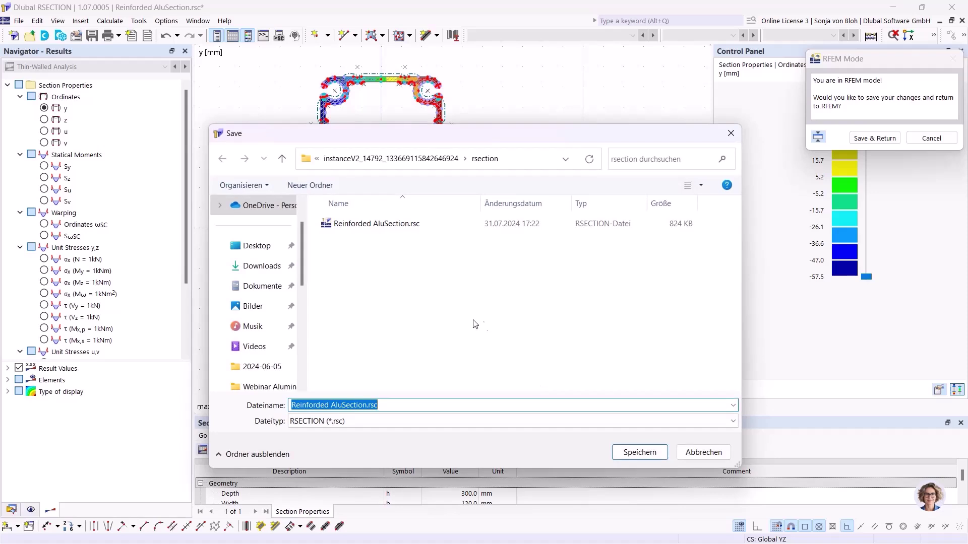
left_click(337, 407)
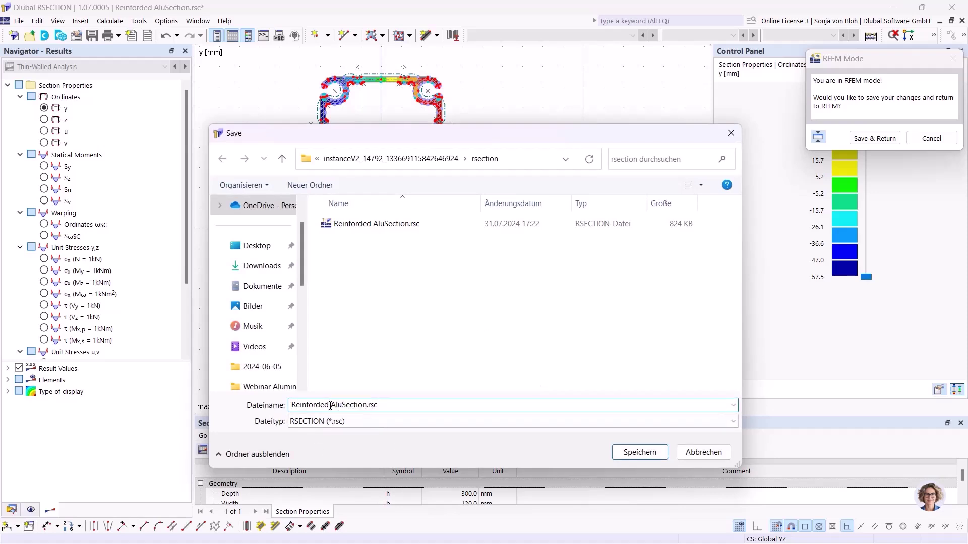
double_click(327, 406)
key("Delete")
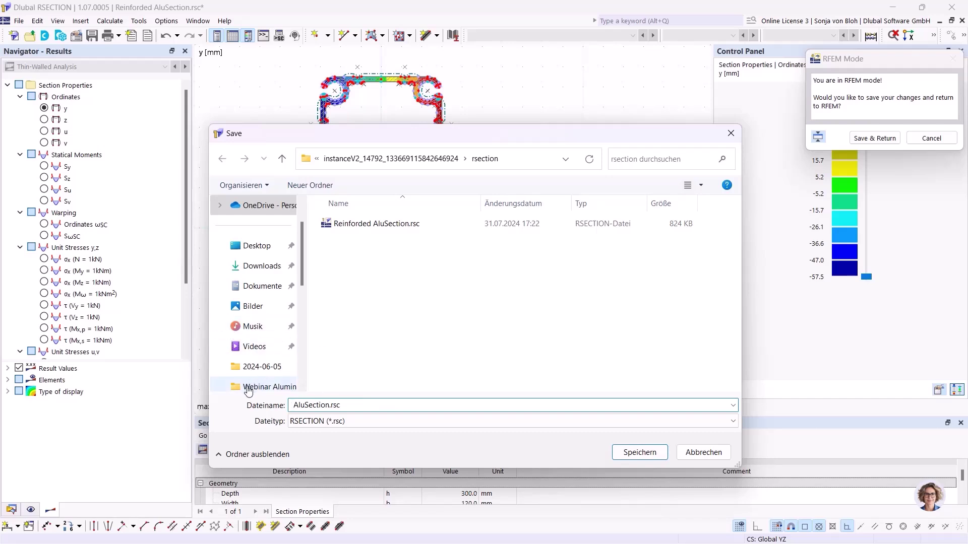
left_click(249, 389)
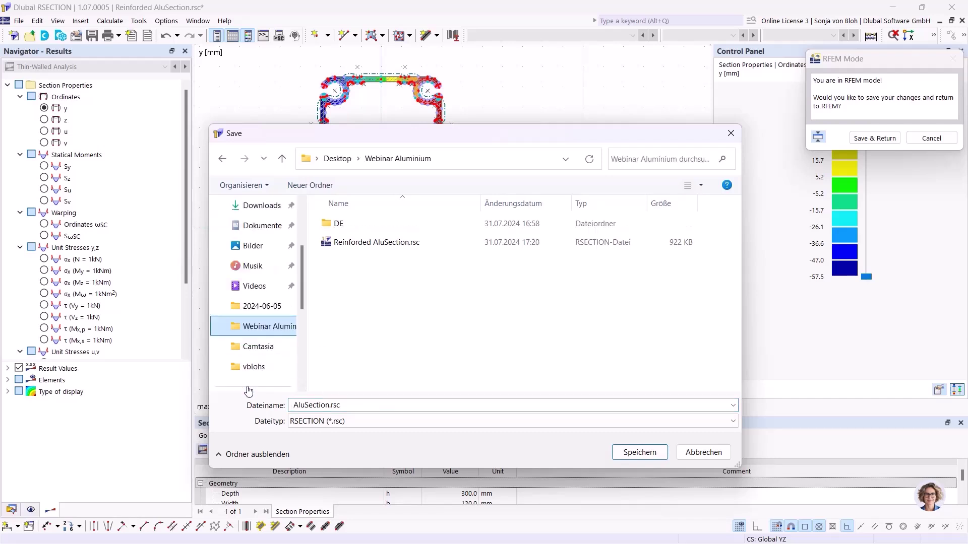
left_click(297, 403)
left_click(297, 403)
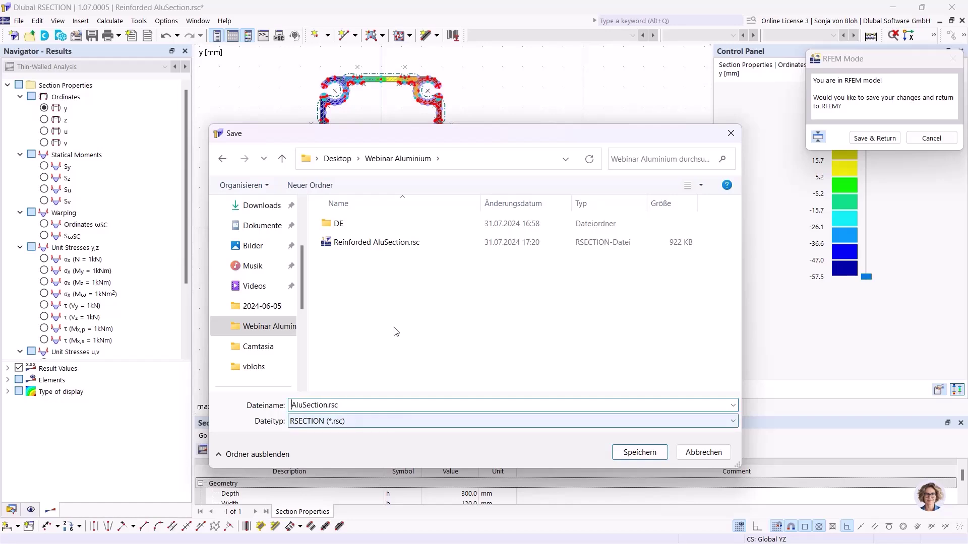
left_click(639, 453)
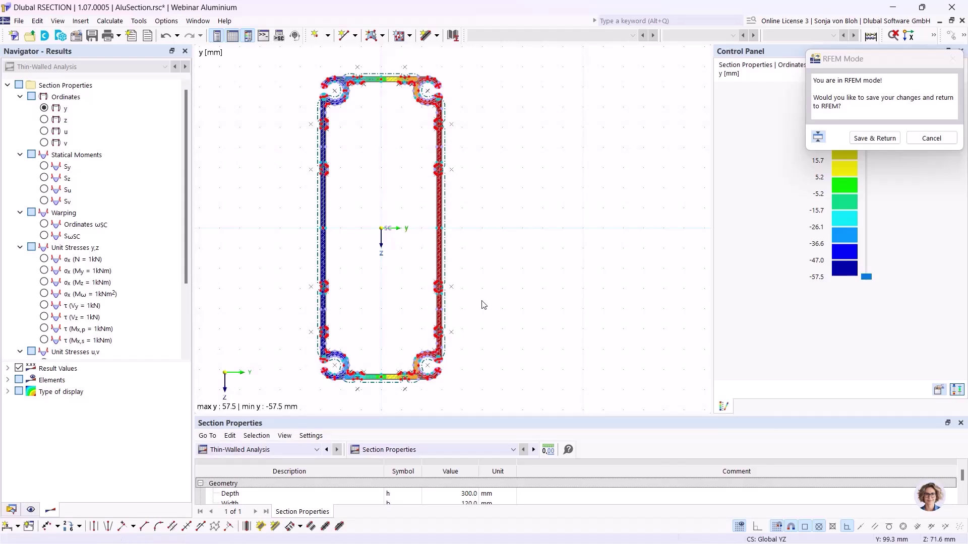
Step: Save and return the AluSection model to RFEM, compare it with the reinforced section, and accept both sections
left_click(882, 142)
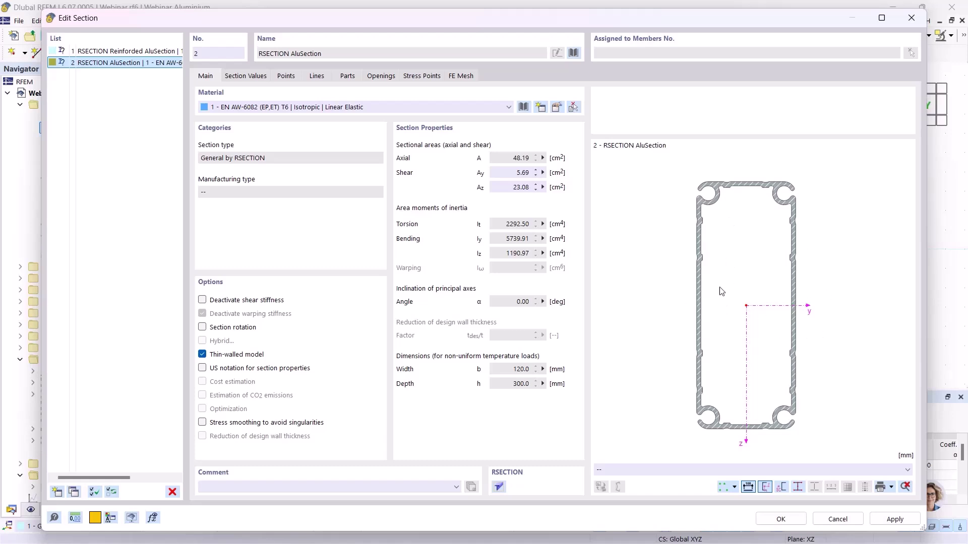
left_click(131, 51)
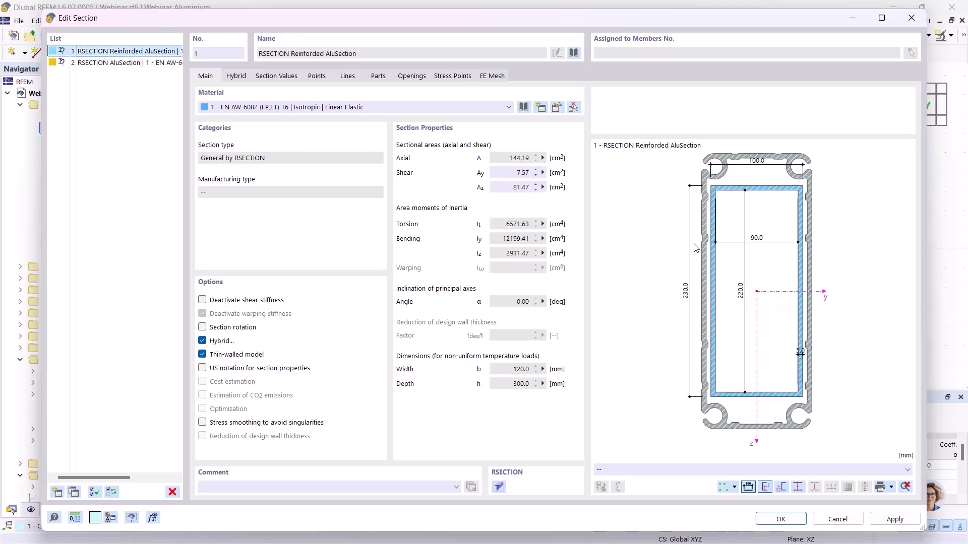
left_click(124, 63)
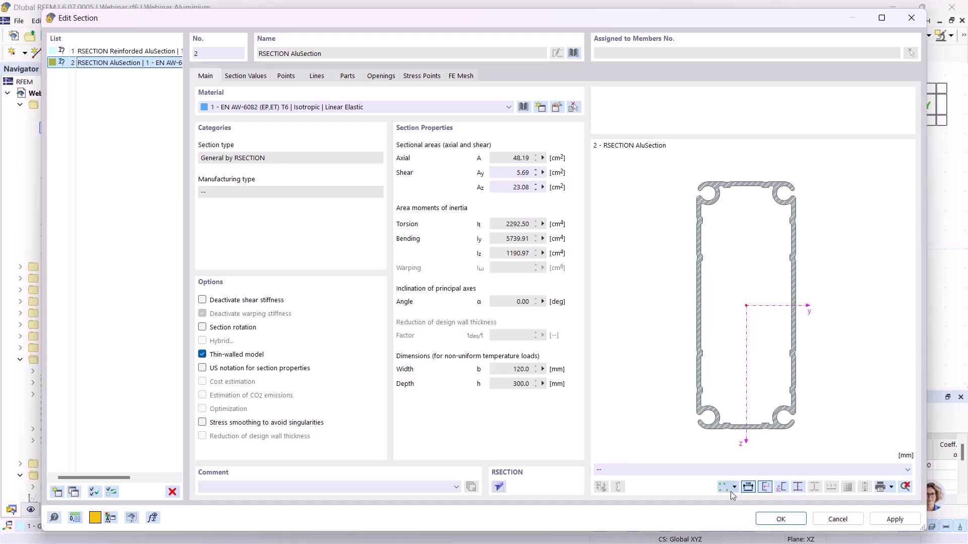
left_click(774, 524)
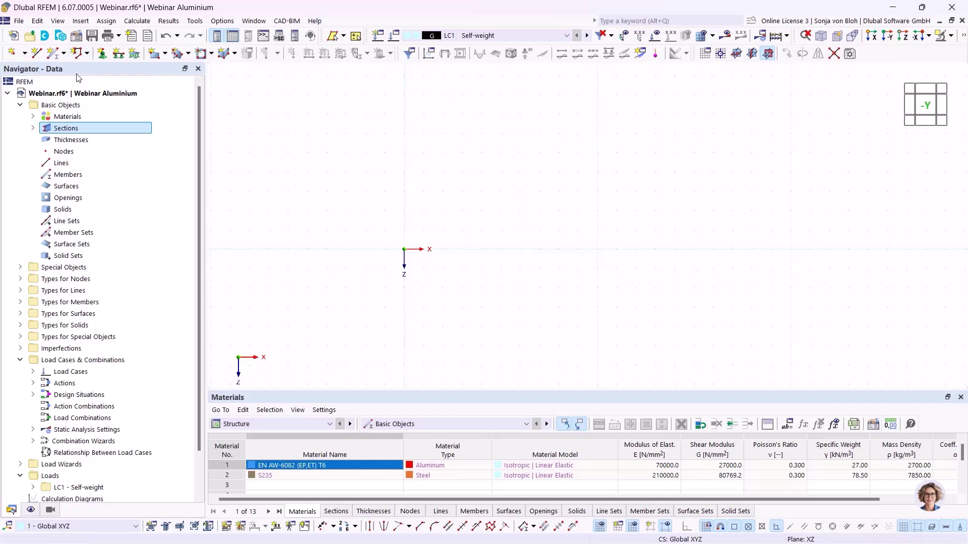
Step: Create a vertical beam-type member with section 2 - RSECTION AluSection from the origin up to Z = -6.000 m
left_click(52, 57)
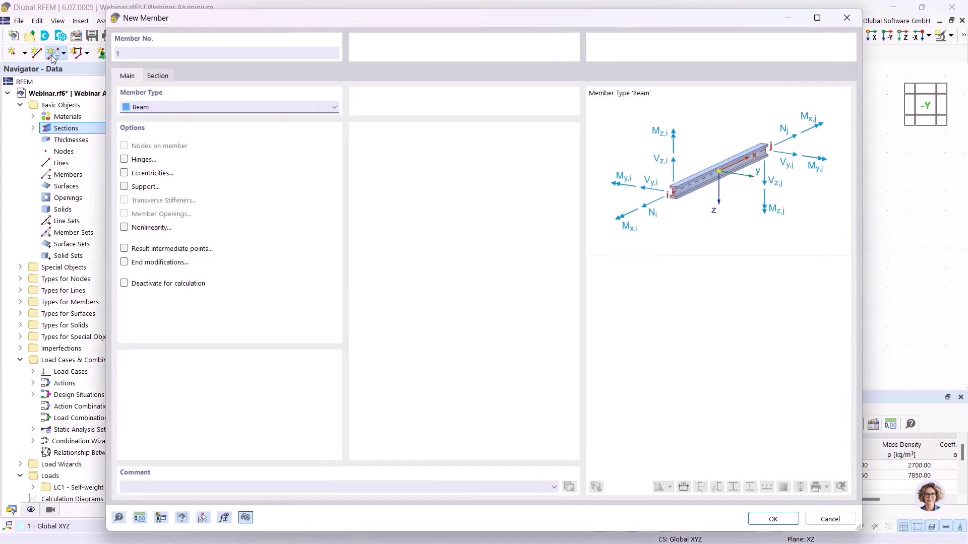
left_click(165, 79)
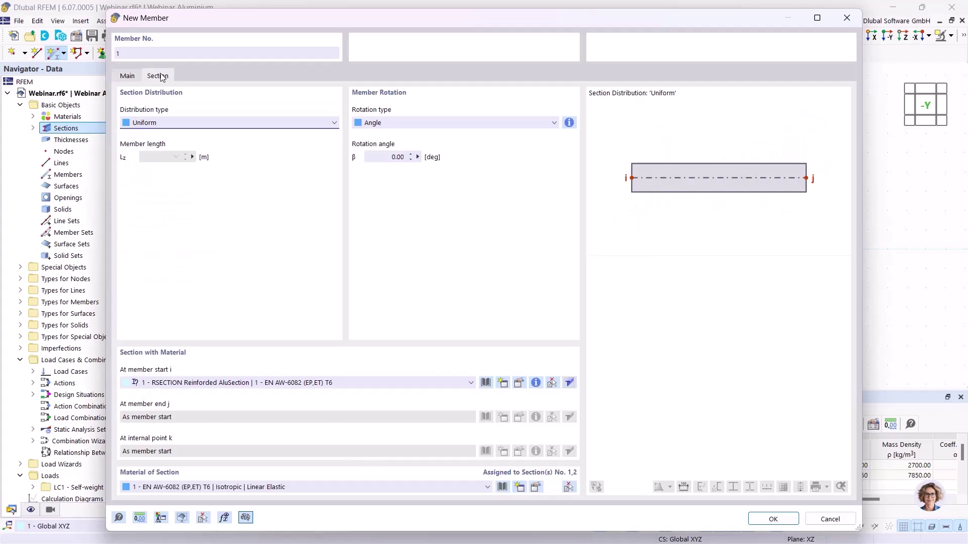
left_click(233, 383)
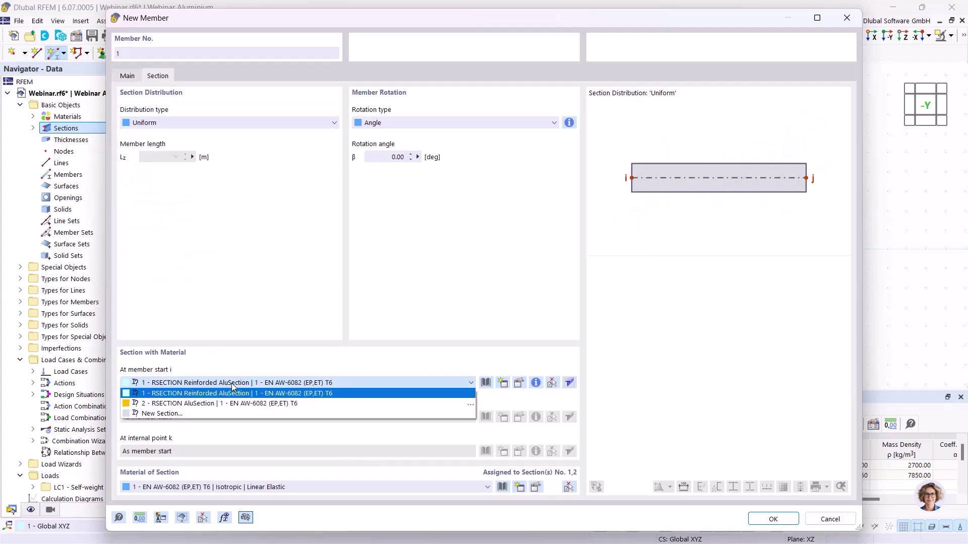
left_click(207, 404)
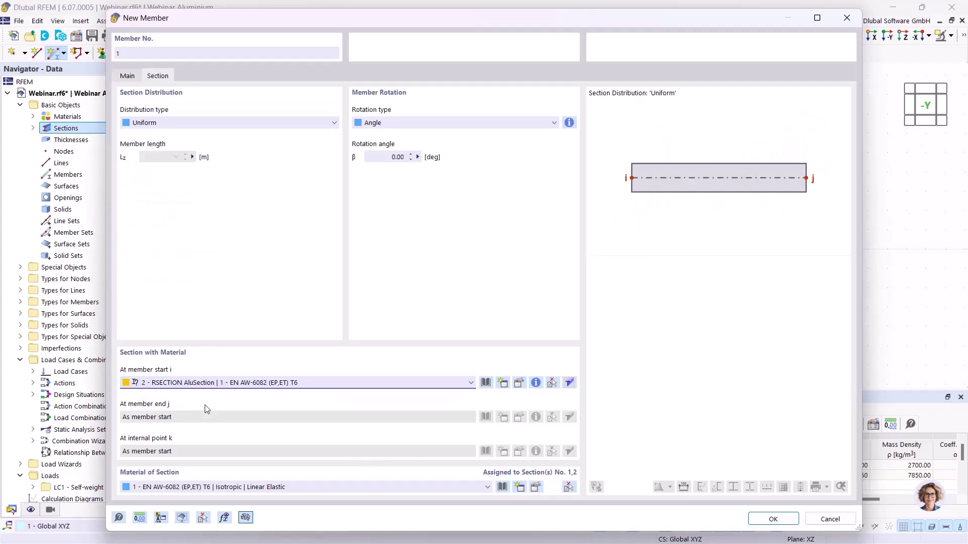
left_click(772, 519)
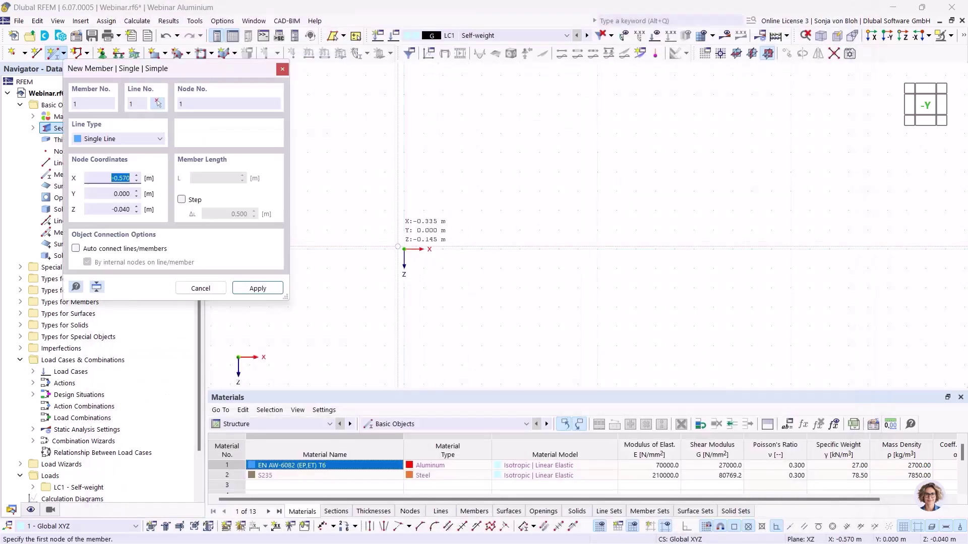
left_click(404, 249)
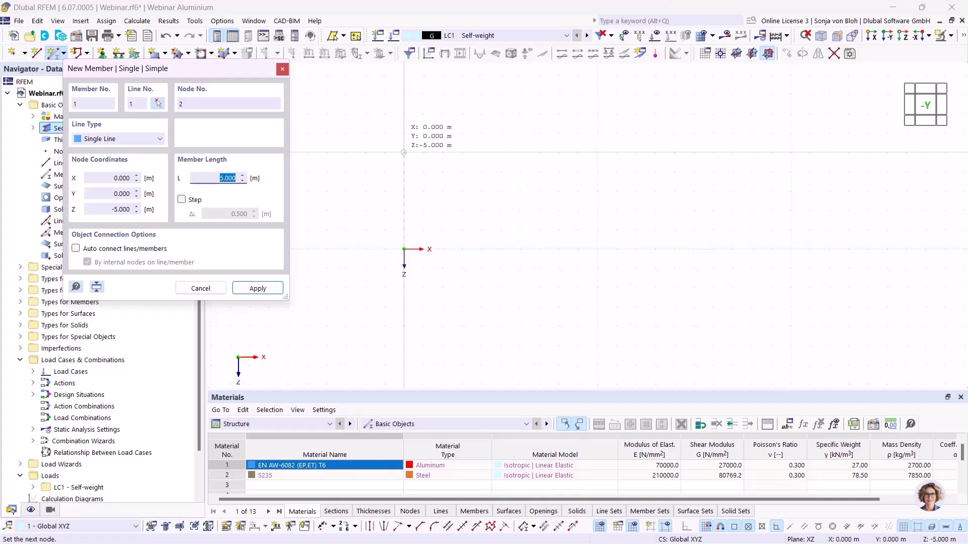
left_click(404, 133)
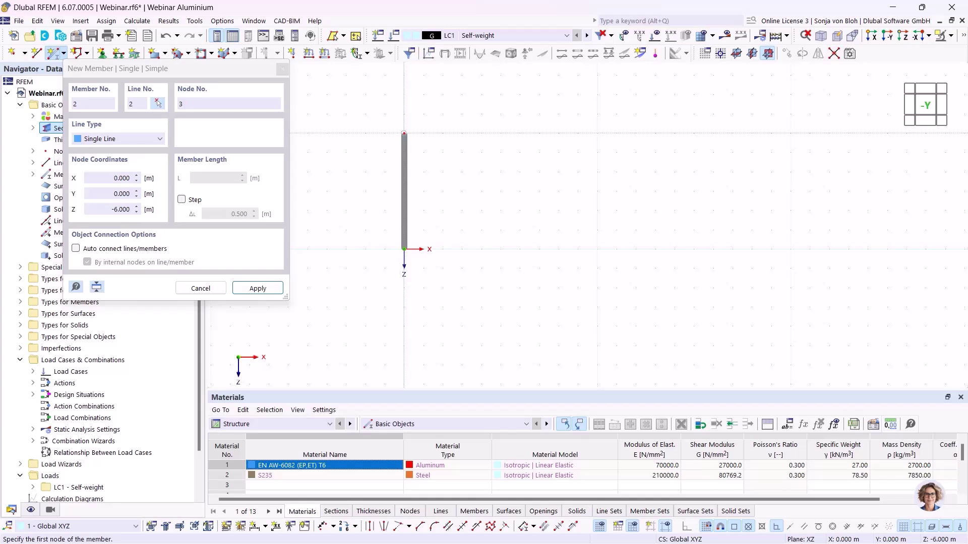
Step: Add a horizontal member with the same section from the column's upper node in the positive X direction
left_click(404, 133)
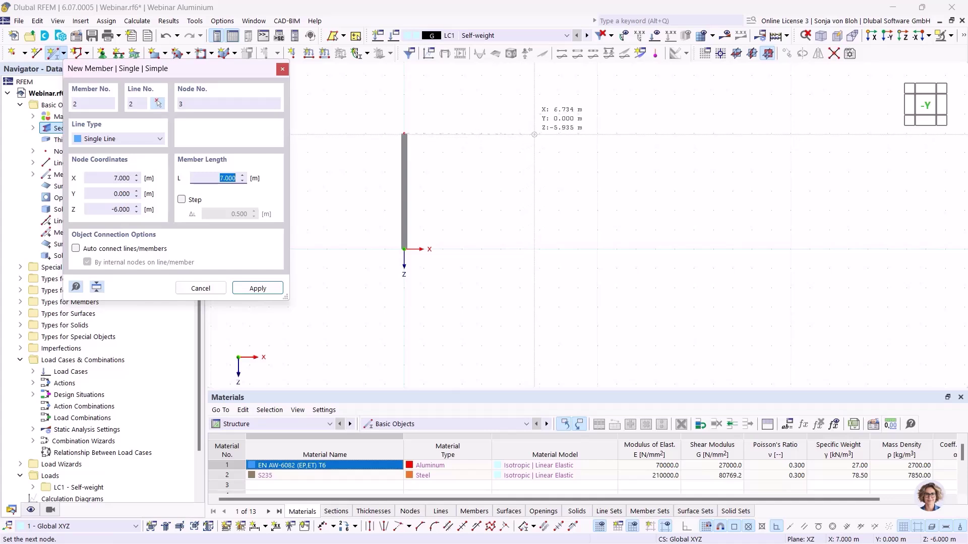
left_click(558, 133)
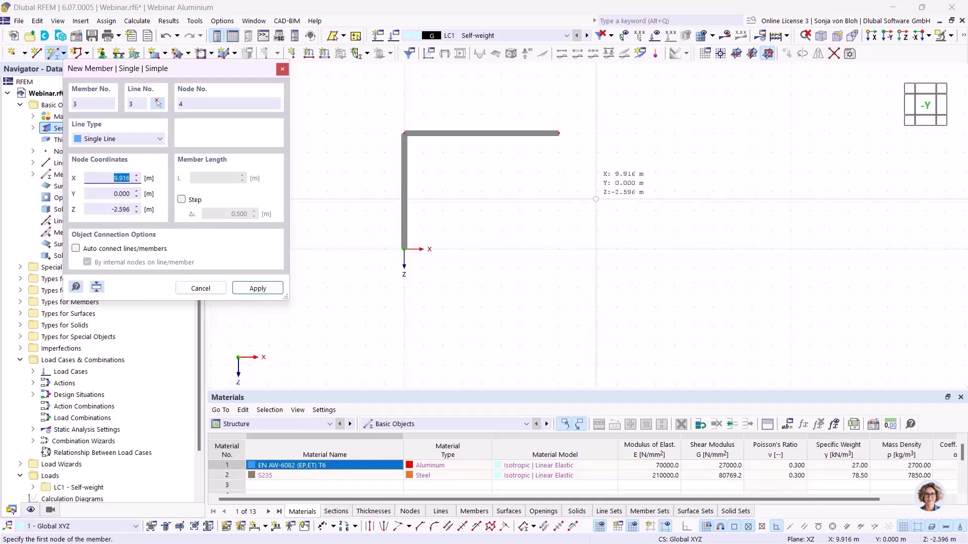
key("Escape")
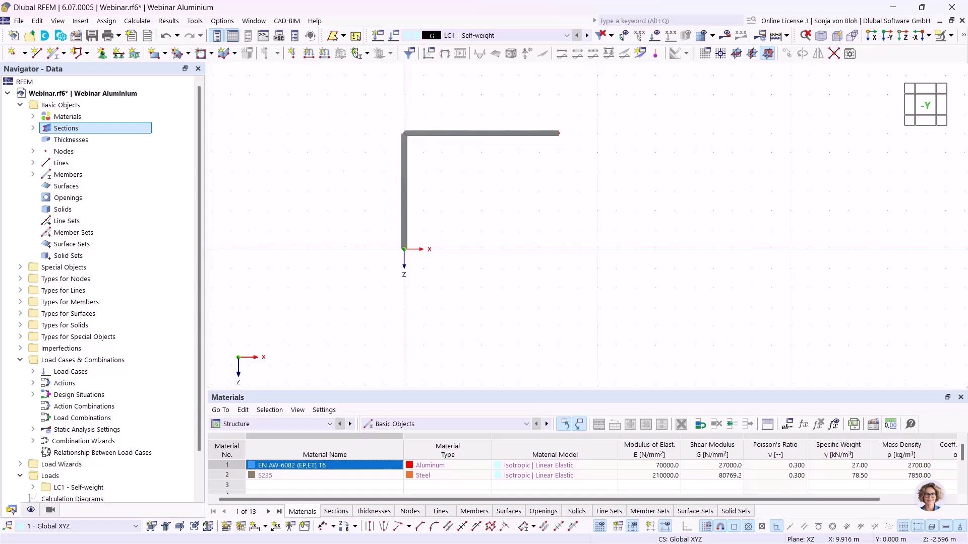
Step: Chamfer the horizontal member by 18° about the Y axis in direction Z, using the column's upper node as point P
left_click_drag(586, 155, 509, 117)
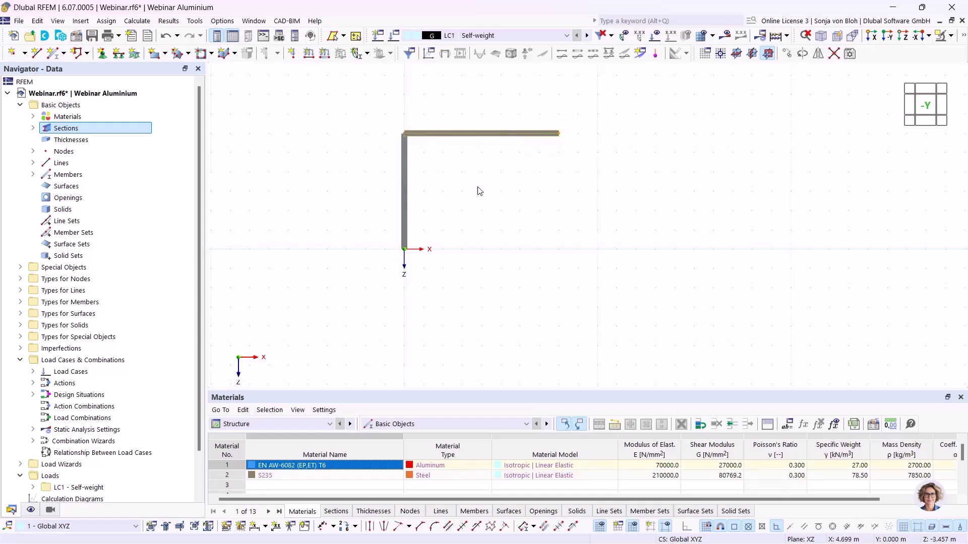
left_click(40, 21)
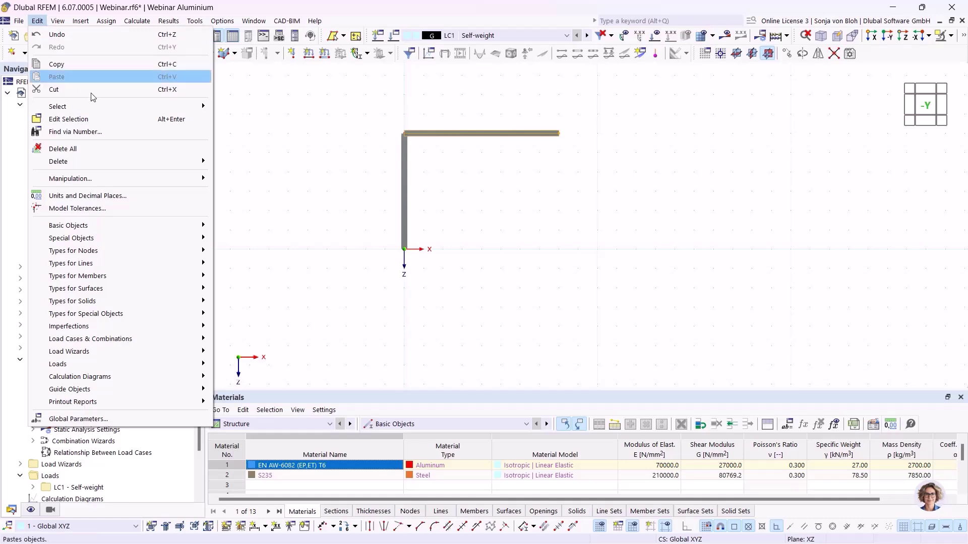
mouse_move(91, 179)
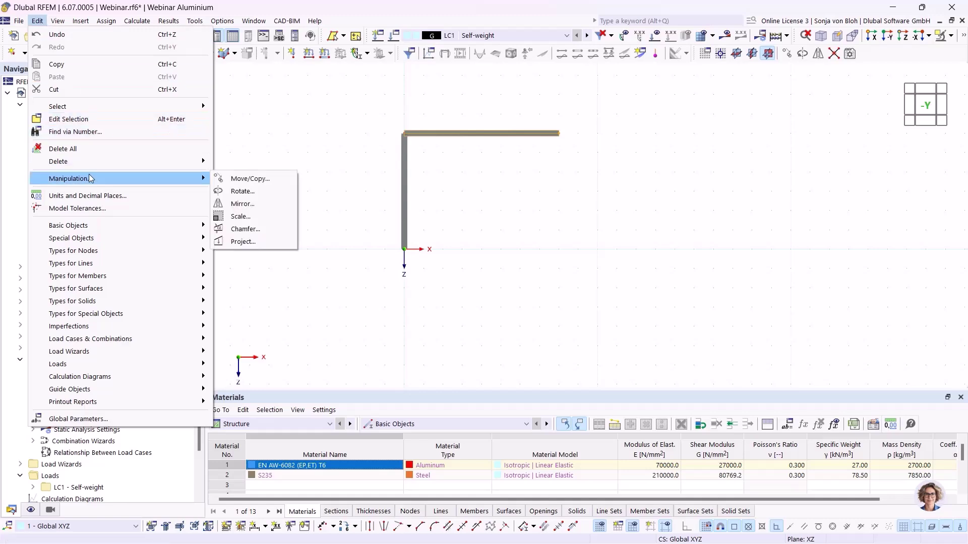
left_click(241, 230)
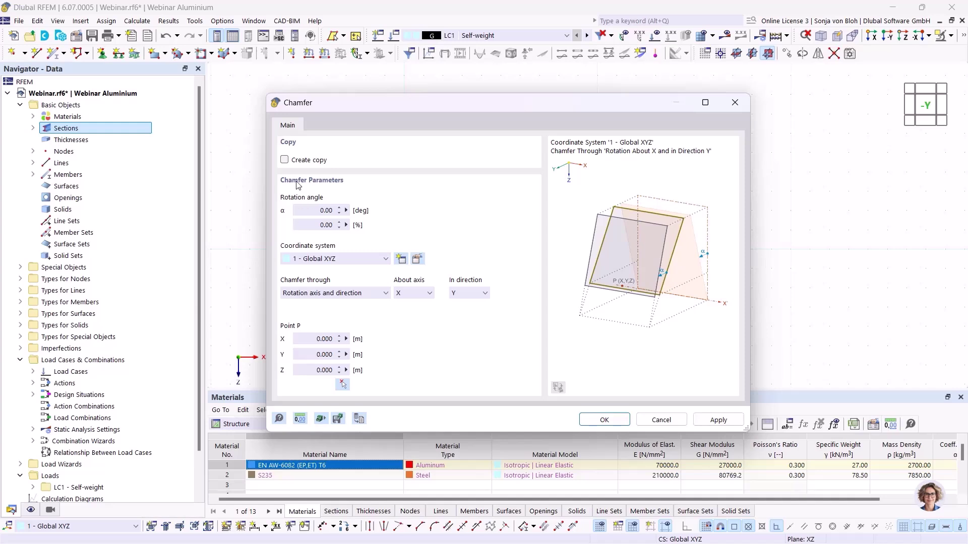
left_click(312, 213)
left_click(429, 293)
left_click(408, 313)
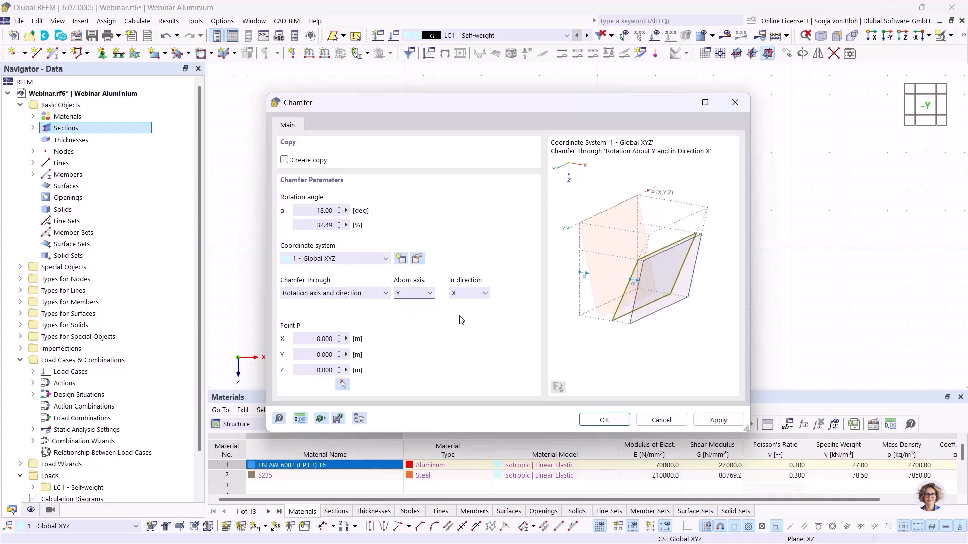
left_click(485, 294)
left_click(470, 317)
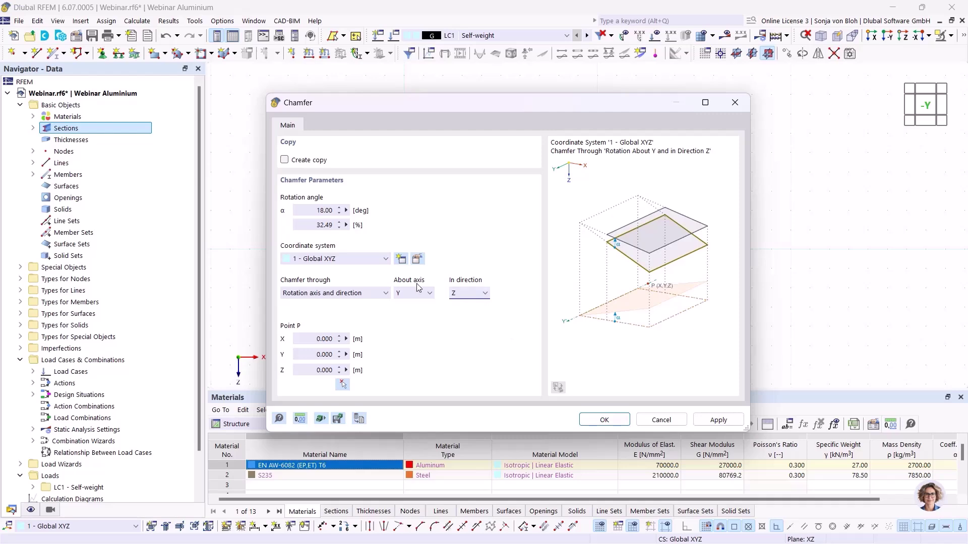
left_click(342, 384)
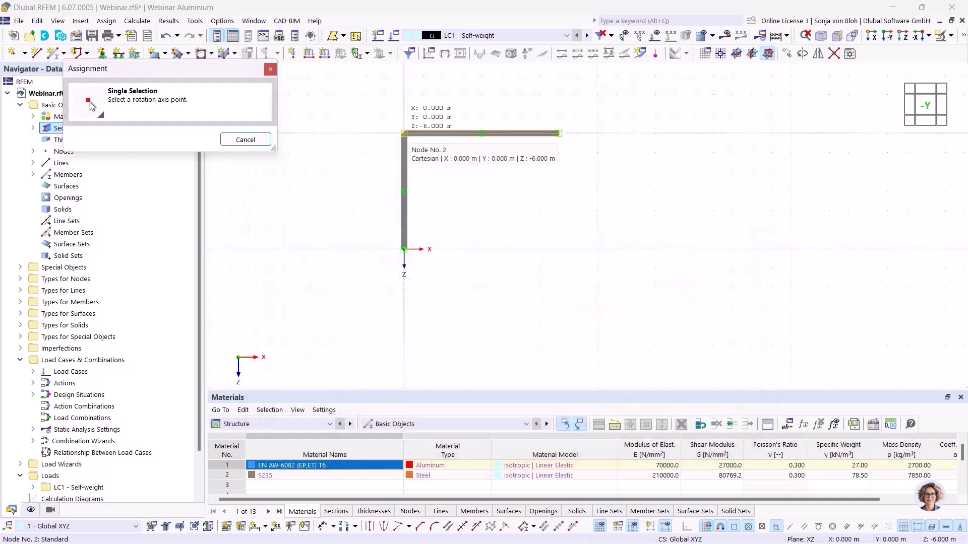
left_click(403, 134)
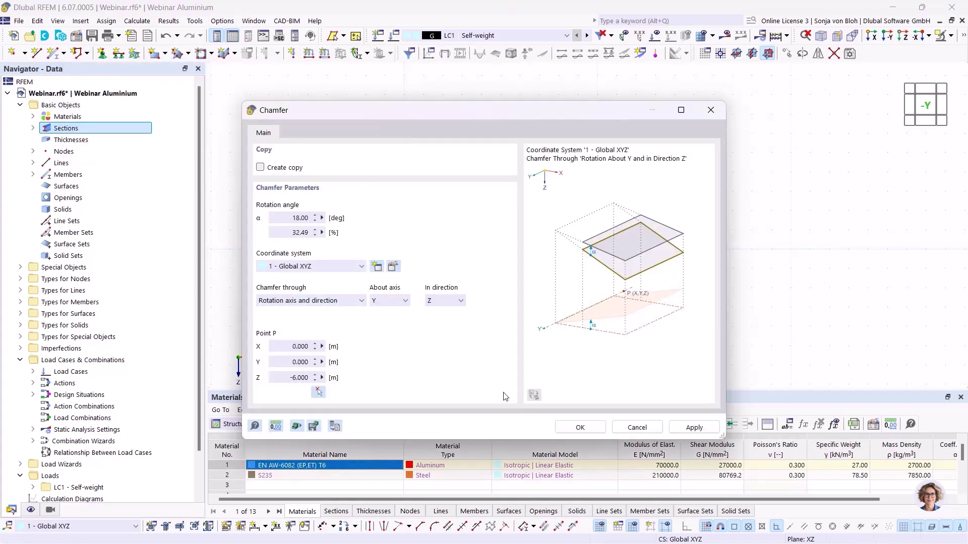
left_click(574, 429)
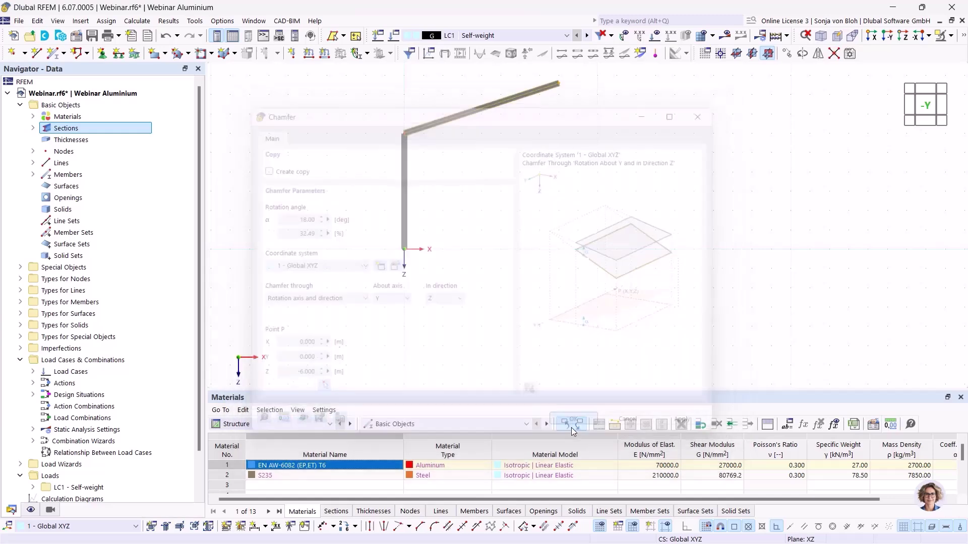
Step: Divide the vertical column by distance, placing the new node 0.5 m from the member end
middle_click_drag(534, 280, 534, 281)
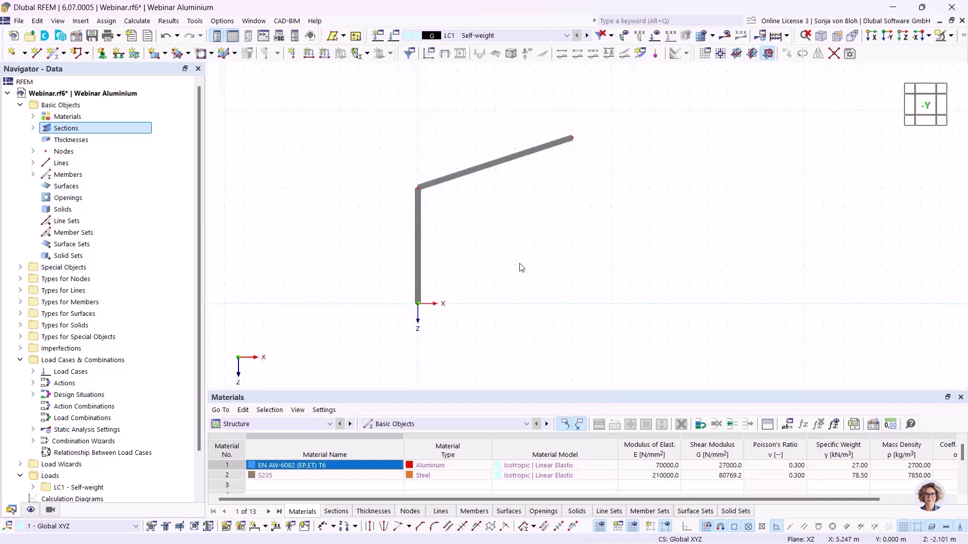
right_click(423, 211)
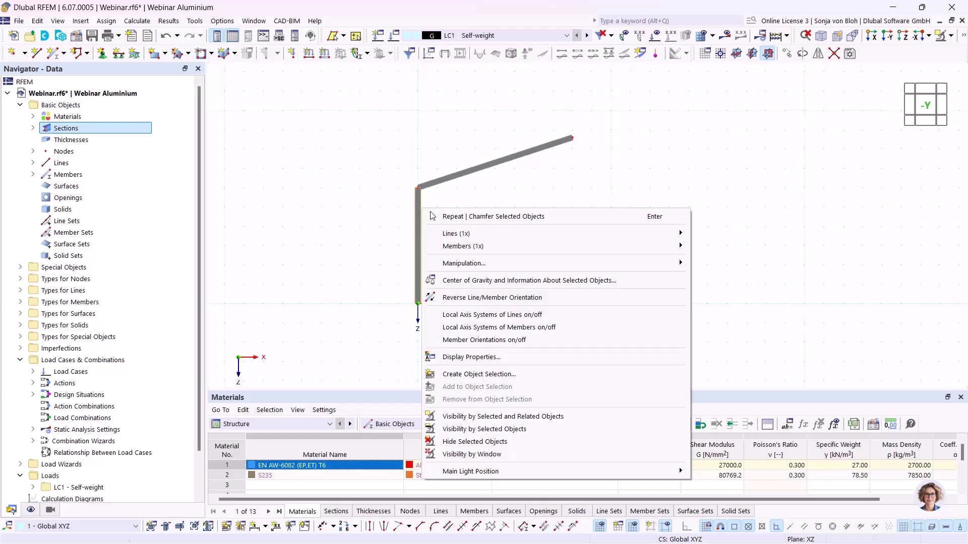
mouse_move(483, 251)
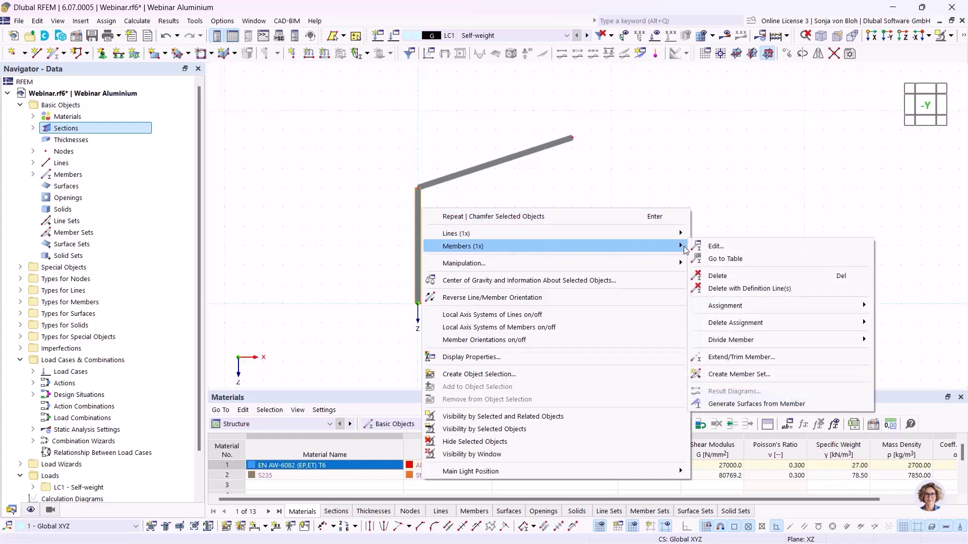
mouse_move(749, 339)
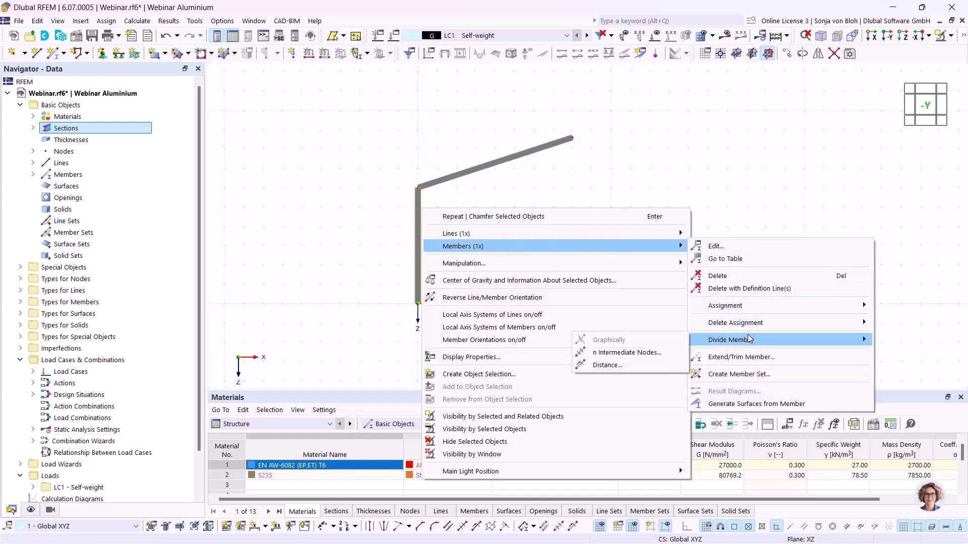
left_click(614, 367)
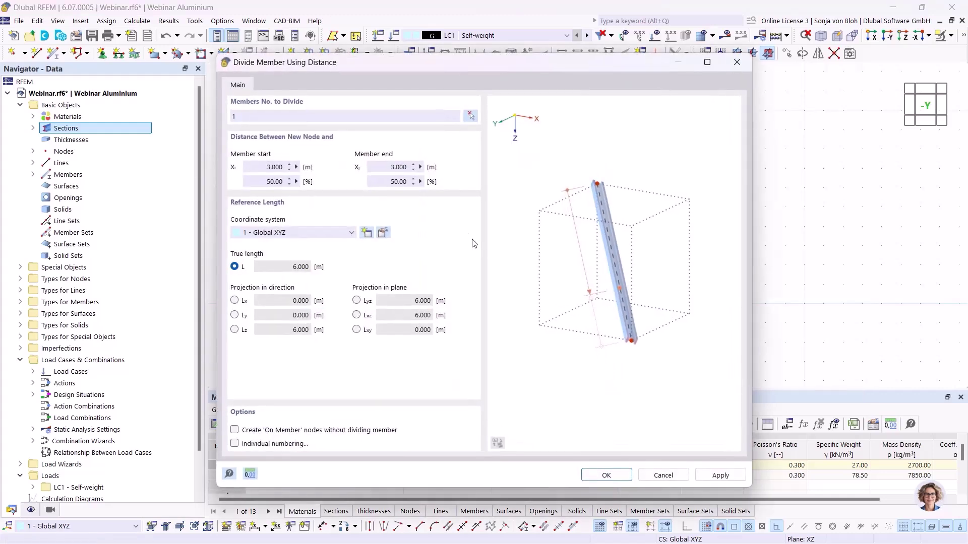
left_click(386, 167)
type("0,5")
left_click(721, 475)
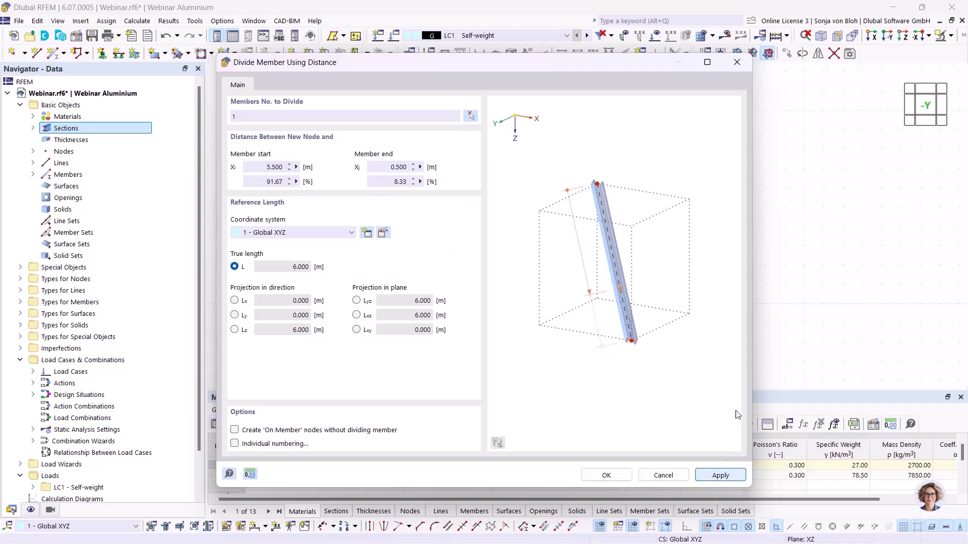
Step: Divide only the sloped member 2 by distance, placing the new node 0.5 m from the member start
left_click(470, 115)
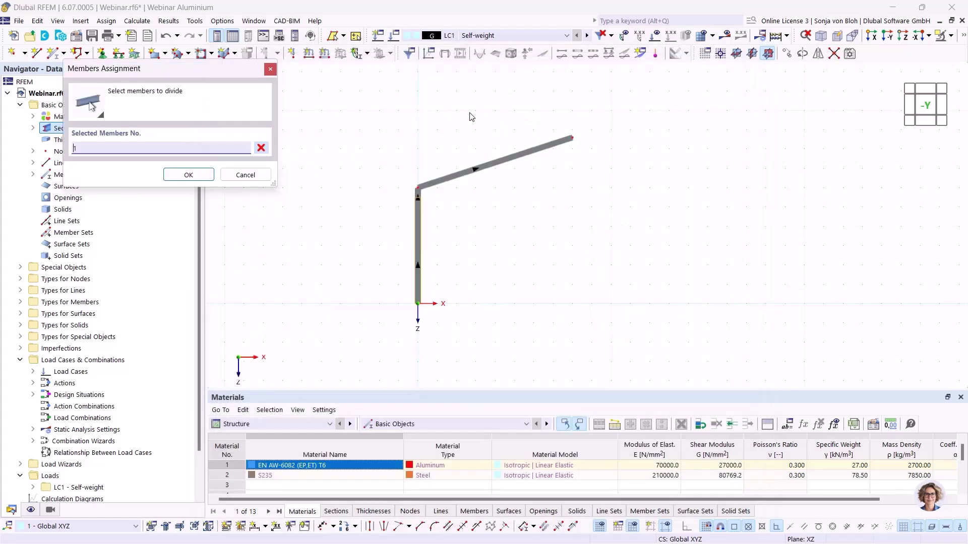
left_click(429, 185)
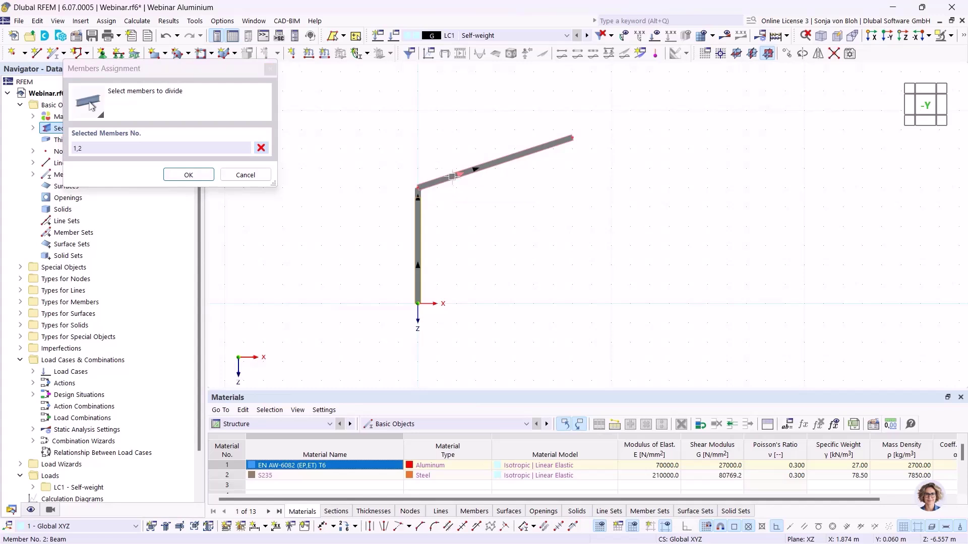
left_click(78, 148)
key("BackSpace")
key("Delete")
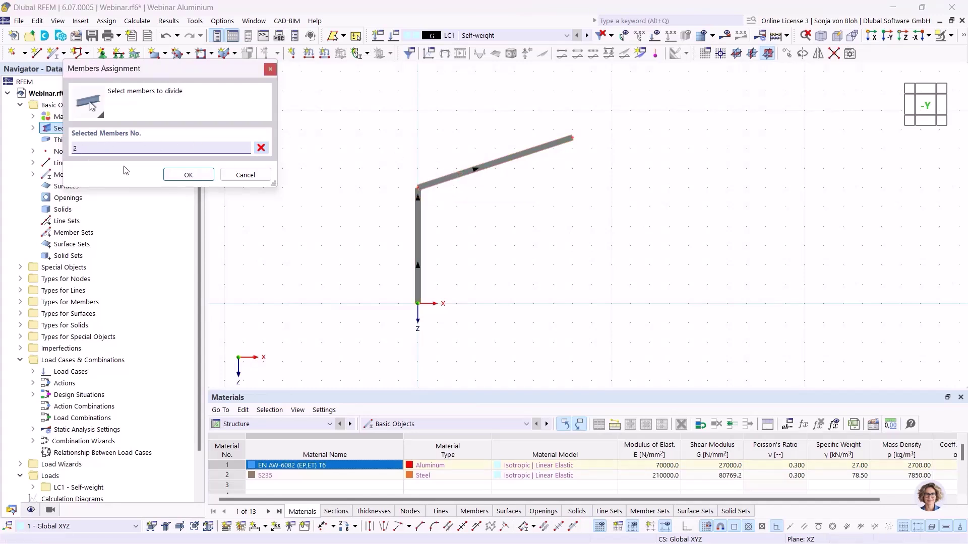
left_click(190, 175)
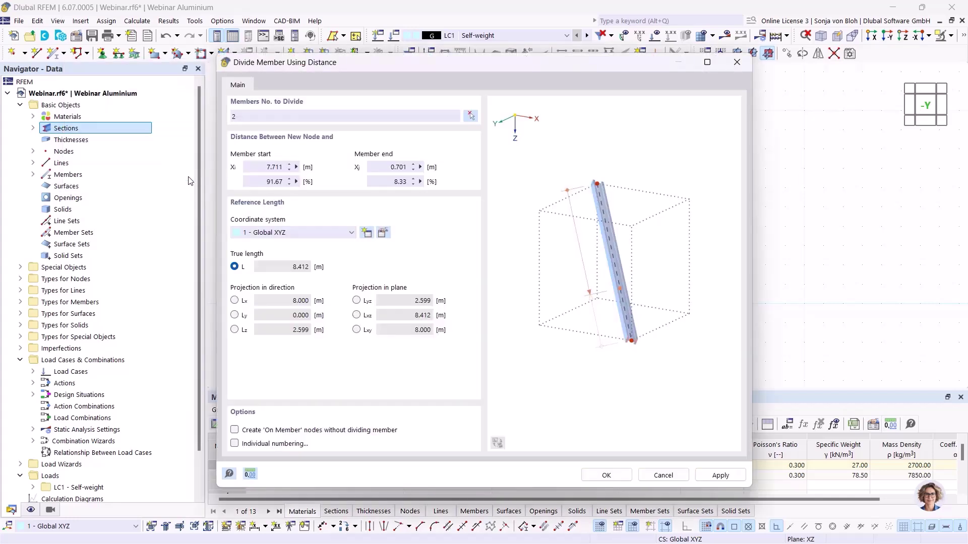
left_click_drag(258, 168, 317, 175)
type("0.5")
left_click(607, 474)
Step: Assign the hinged nodal support to the column base and the upper end of the sloped member
scroll(433, 199, "up", 4)
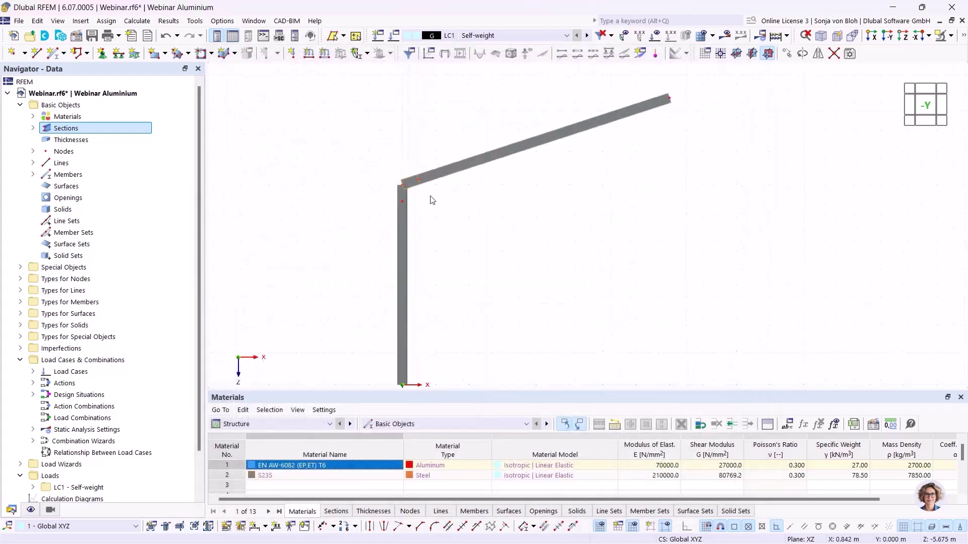
scroll(425, 201, "up", 3)
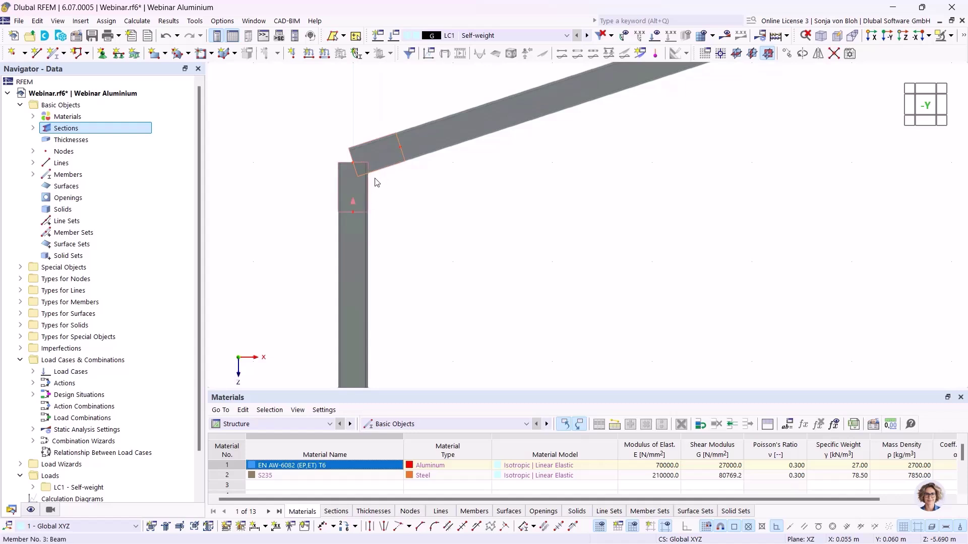
scroll(421, 213, "down", 2)
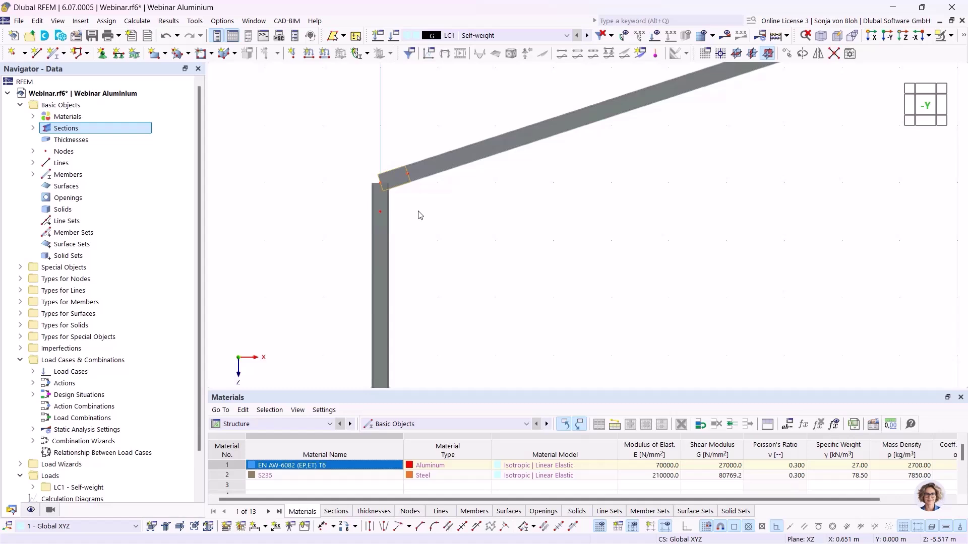
scroll(420, 215, "down", 2)
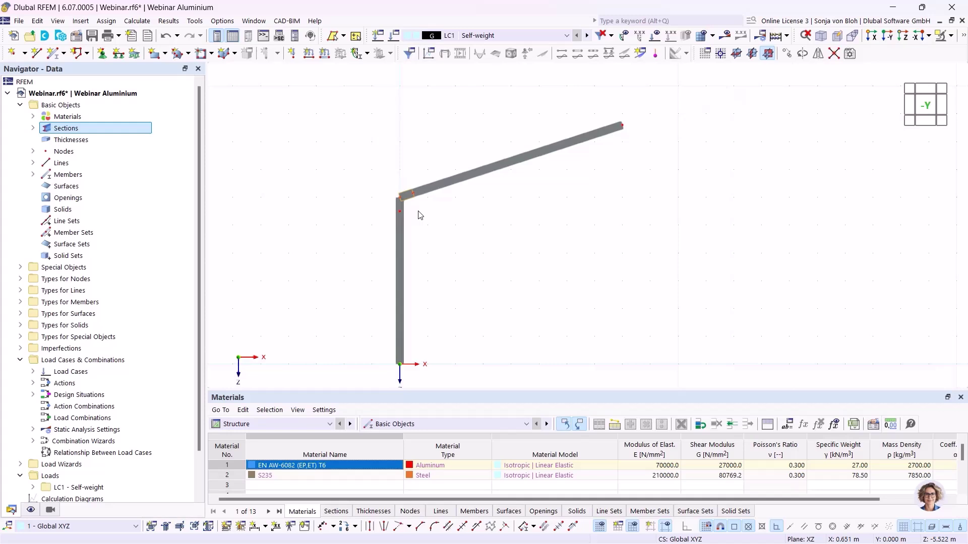
left_click(103, 54)
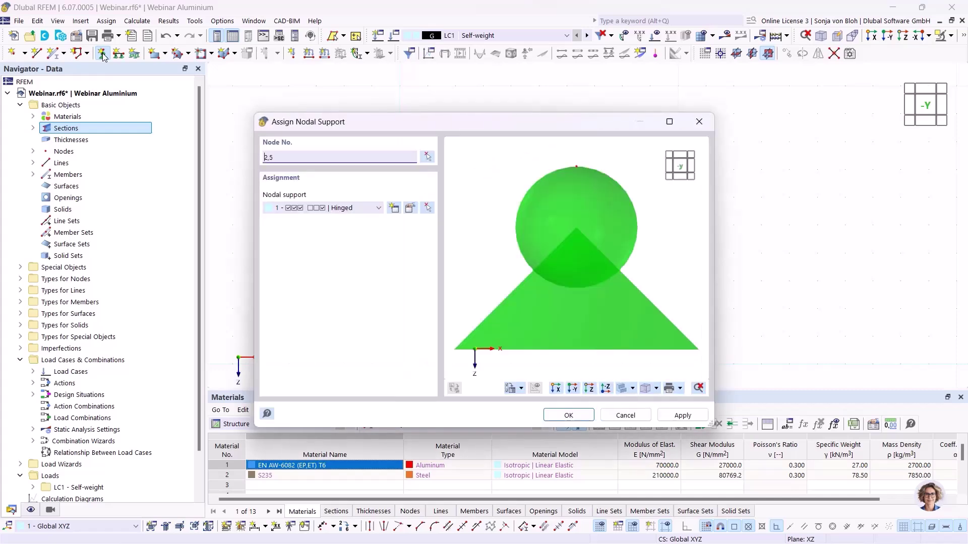
left_click(564, 415)
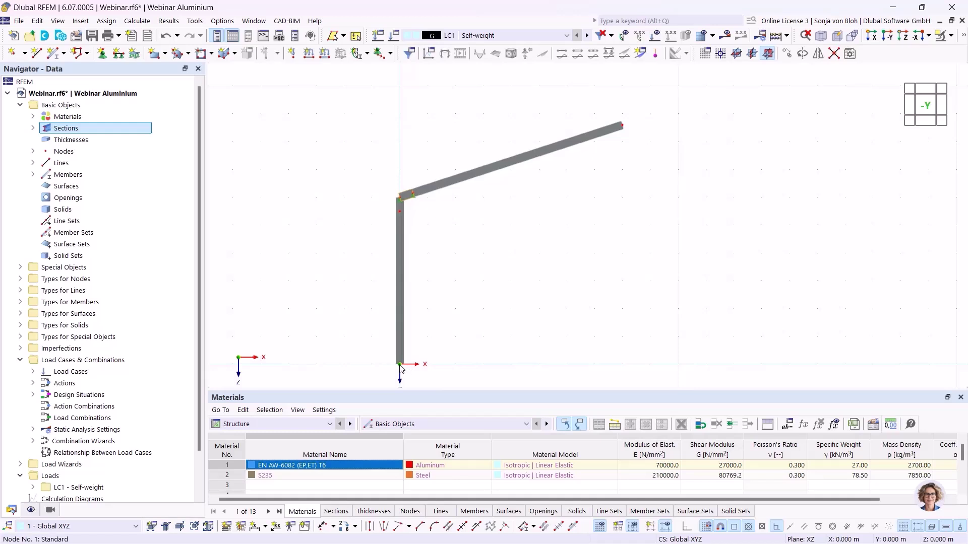
scroll(410, 194, "up", 3)
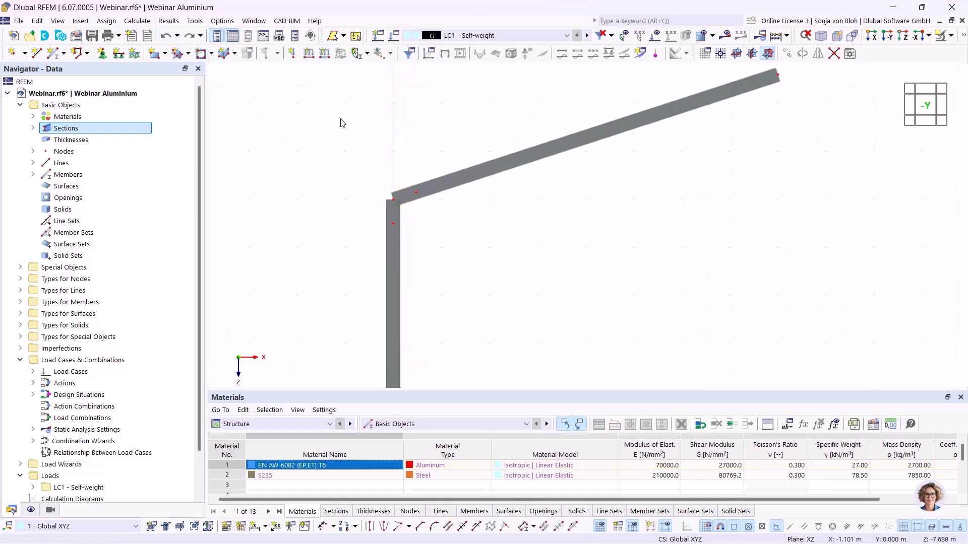
left_click(102, 53)
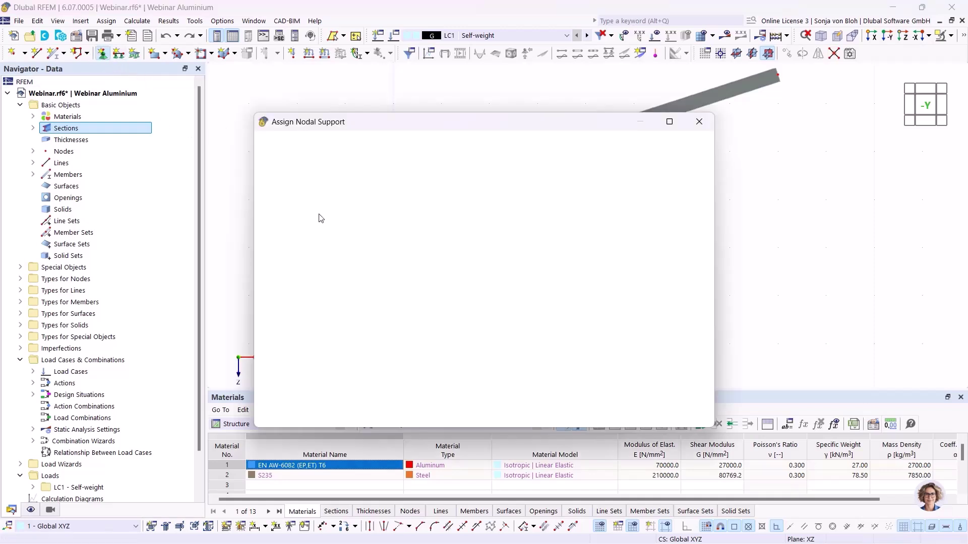
left_click(556, 414)
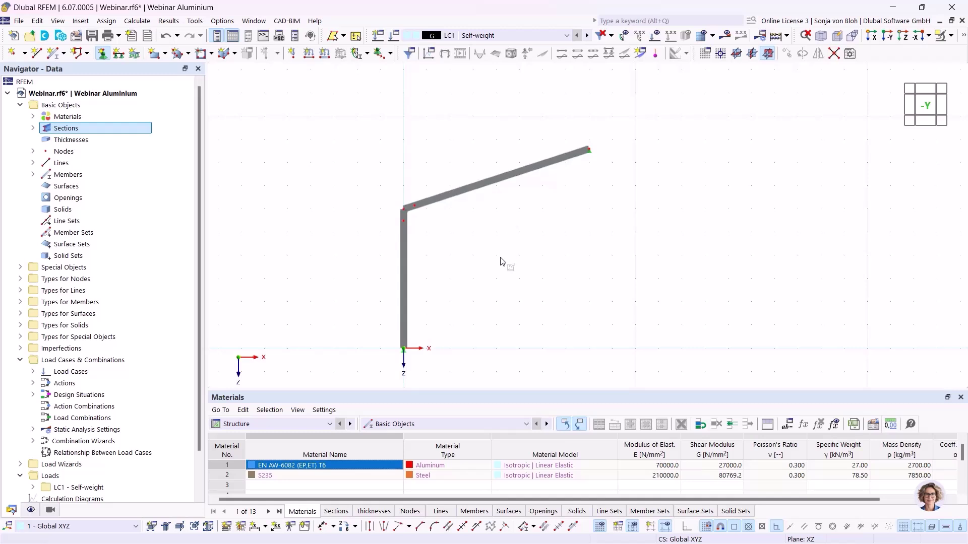
key("Escape")
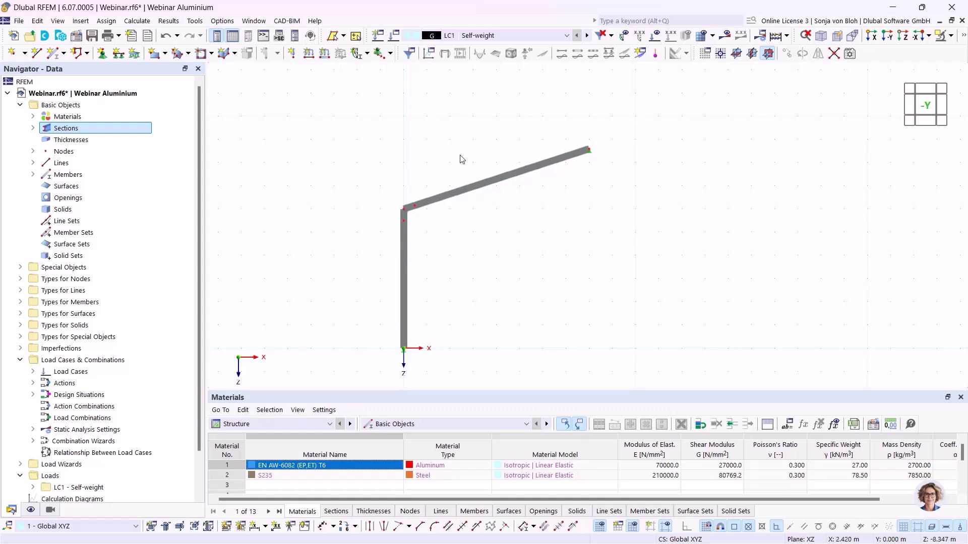
Step: Copy the entire frame with its supports in 2 steps with a displacement of 10 m in X
left_click_drag(338, 142, 650, 388)
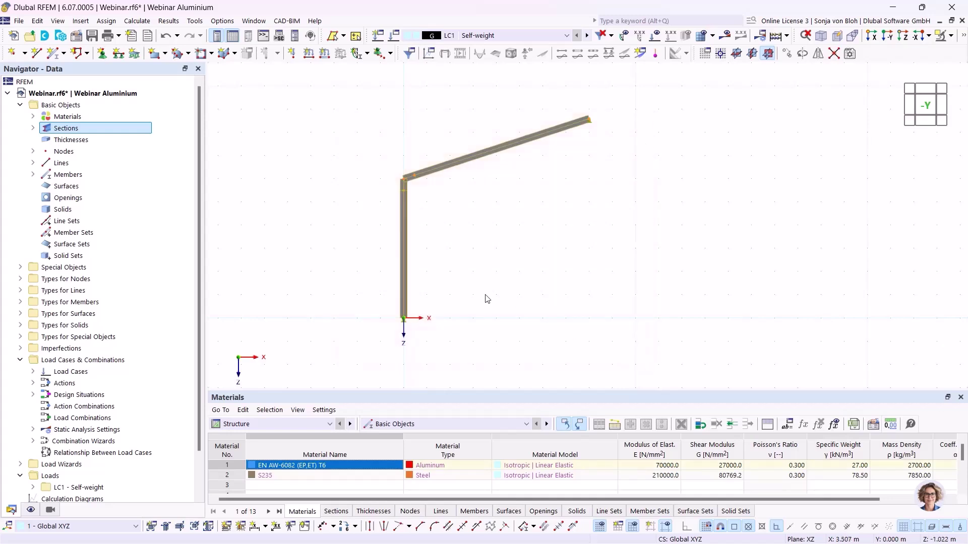
left_click(788, 54)
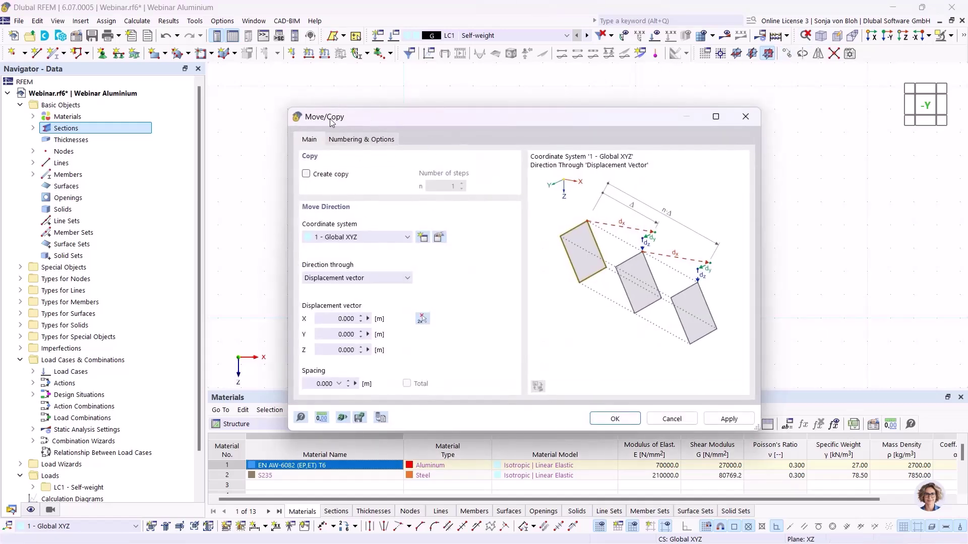
left_click(307, 174)
left_click(461, 183)
left_click(330, 319)
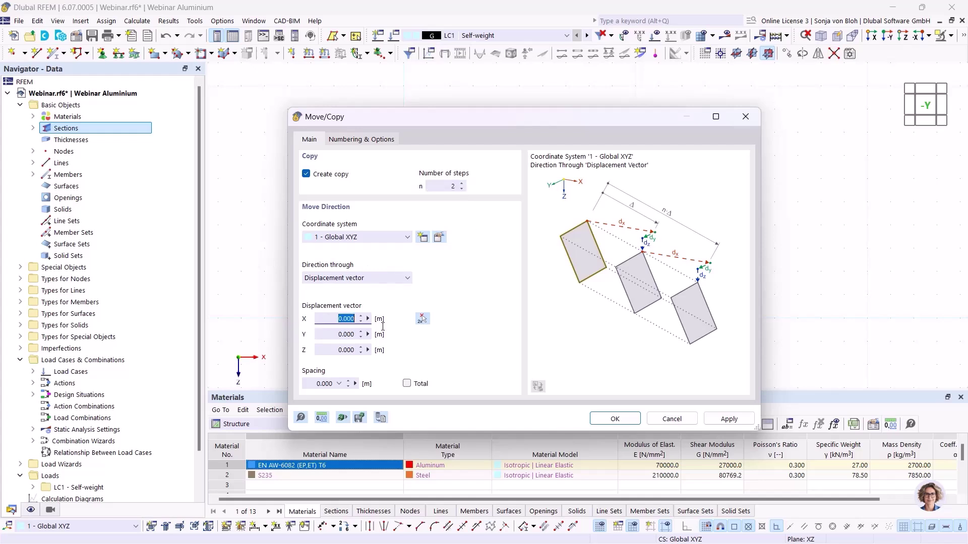
type("10")
left_click(615, 420)
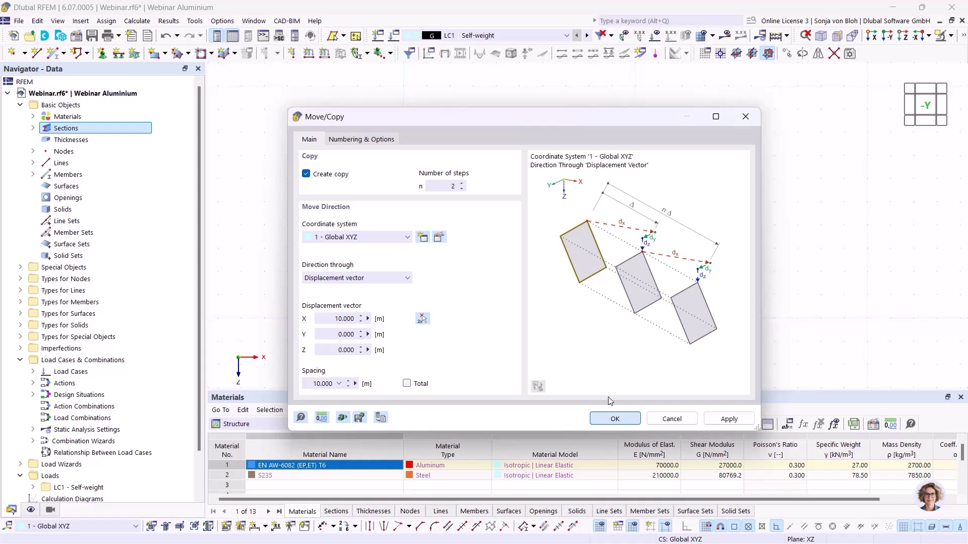
key("Return")
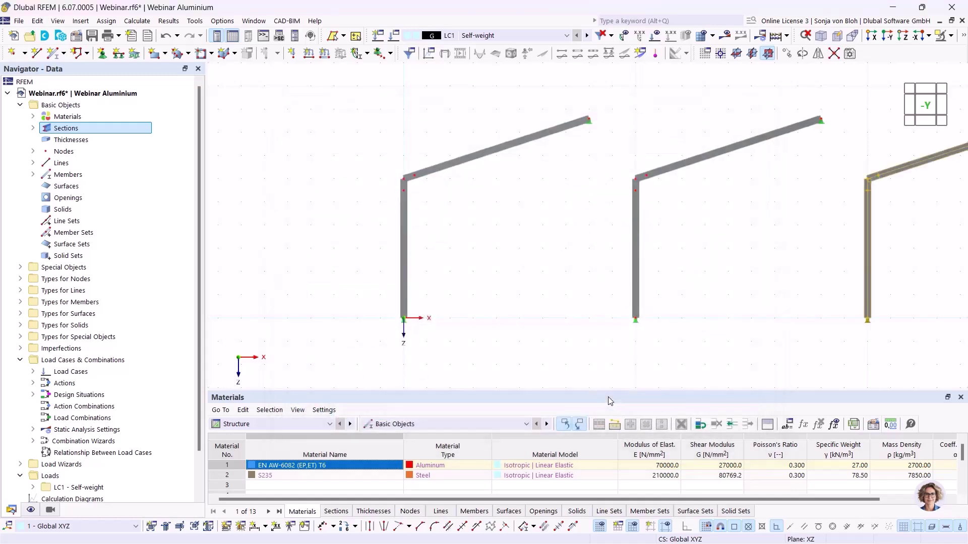
Step: Assign section 1 - RSECTION Reinforded AluSection to the two 0.5 m corner members of the first frame
middle_click_drag(540, 280, 444, 308)
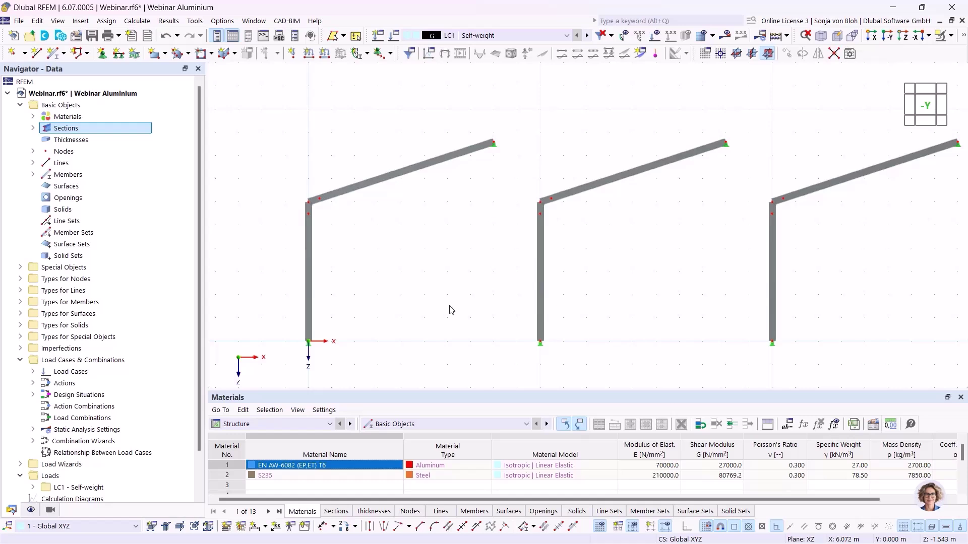
scroll(335, 213, "up", 2)
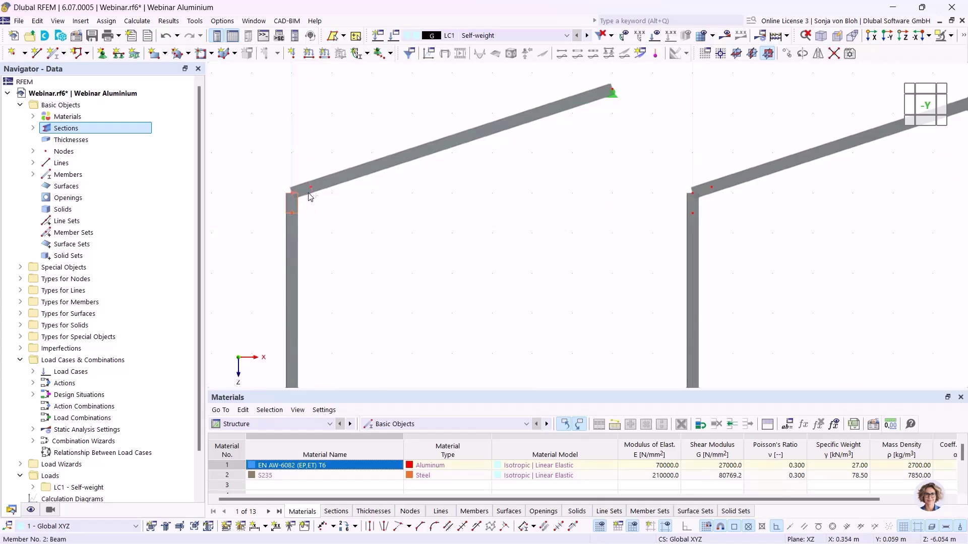
right_click(309, 196)
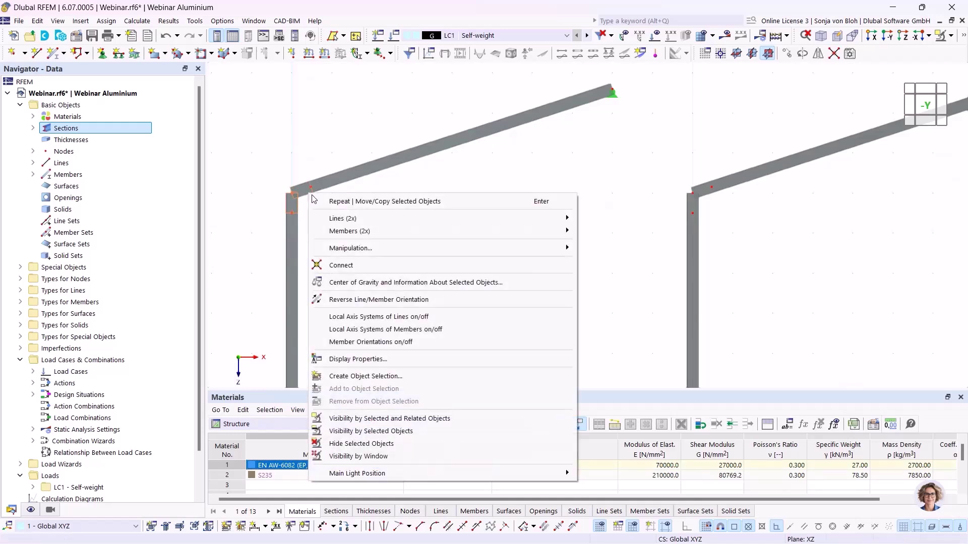
mouse_move(359, 235)
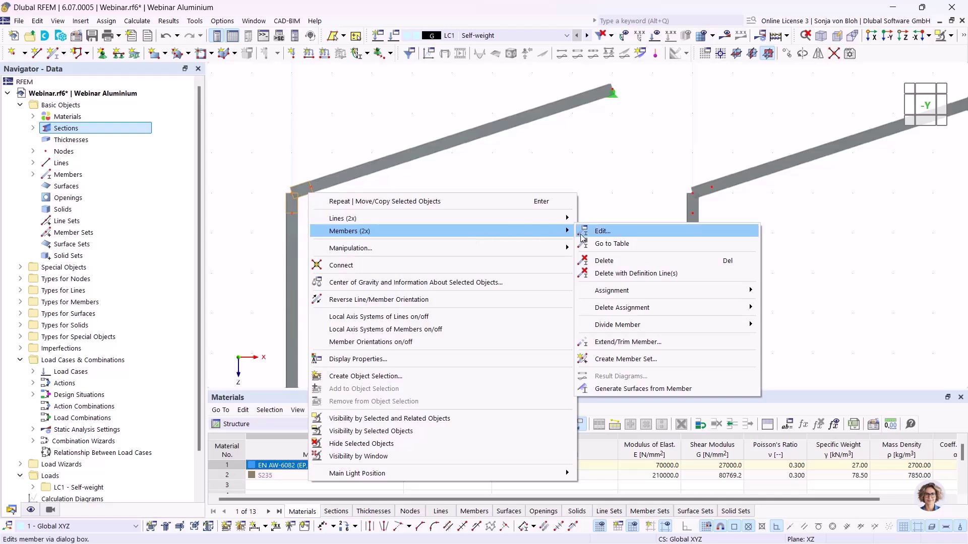
left_click(598, 234)
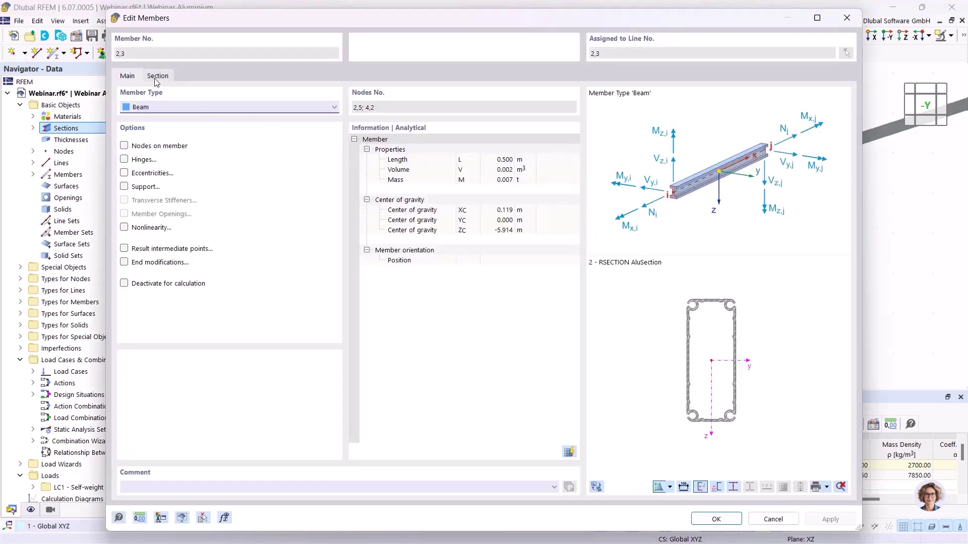
left_click(156, 78)
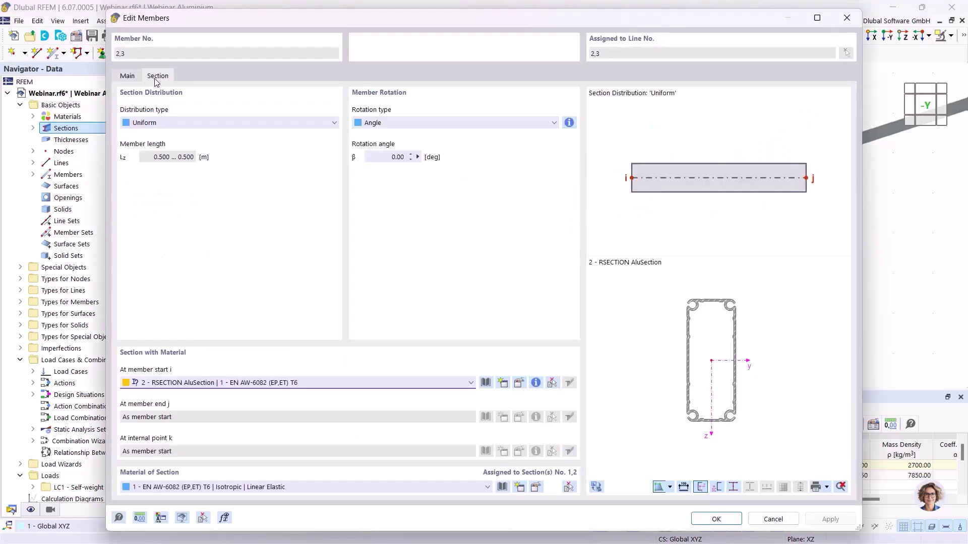
left_click(257, 383)
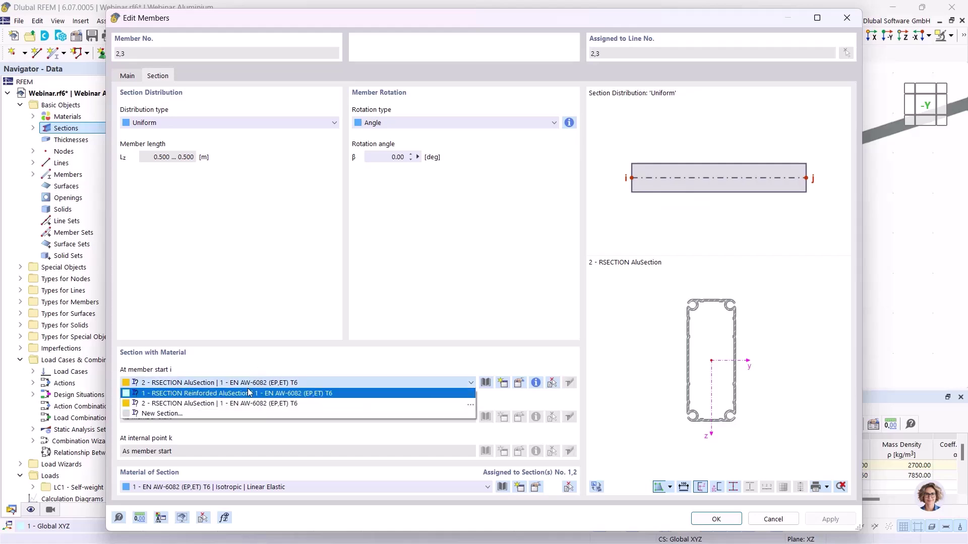
left_click(248, 393)
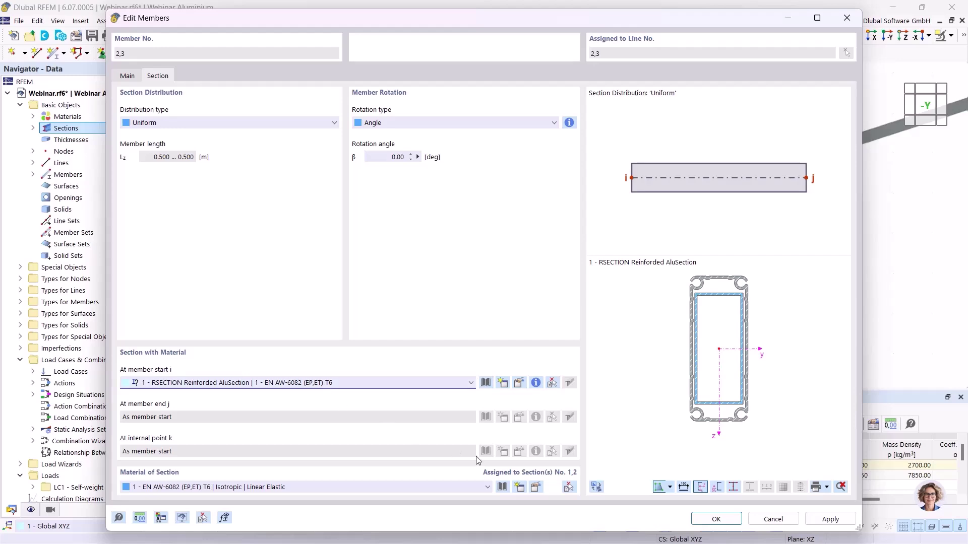
left_click(715, 519)
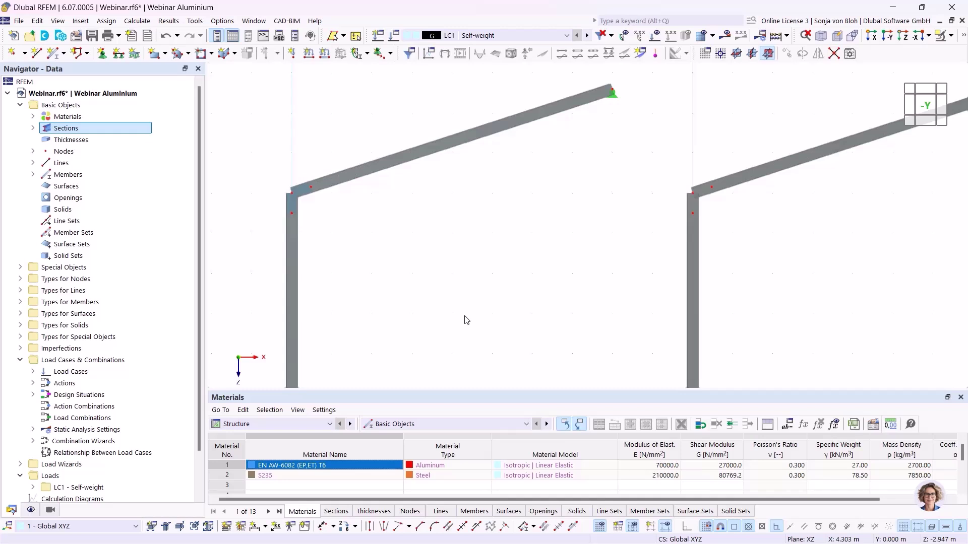
Step: Deactivate the active self-weight in load case LC1 Self-weight
left_click(33, 372)
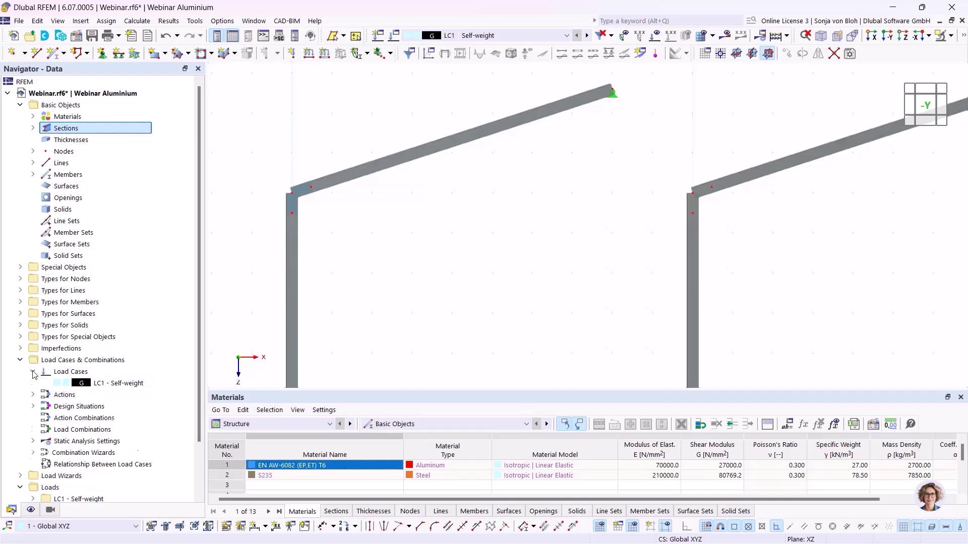
double_click(107, 383)
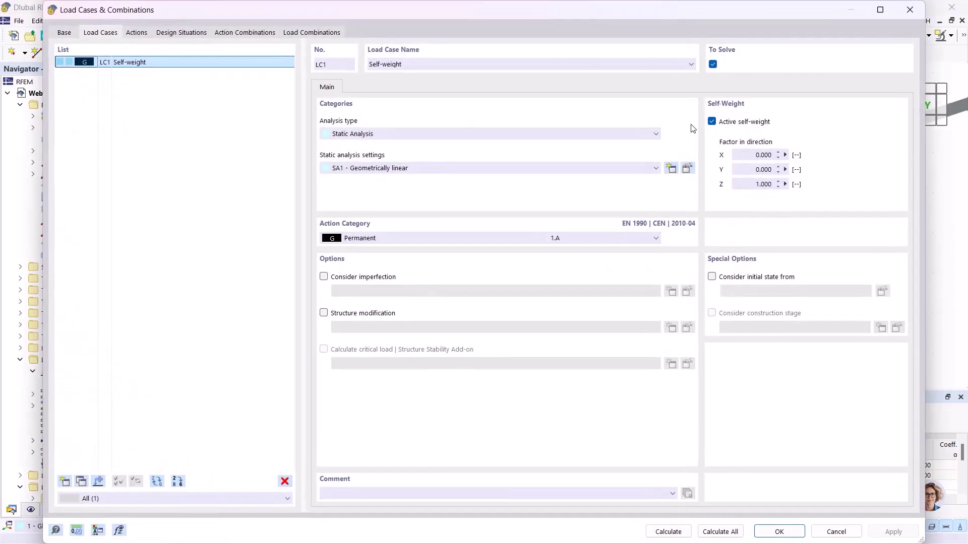
left_click(712, 121)
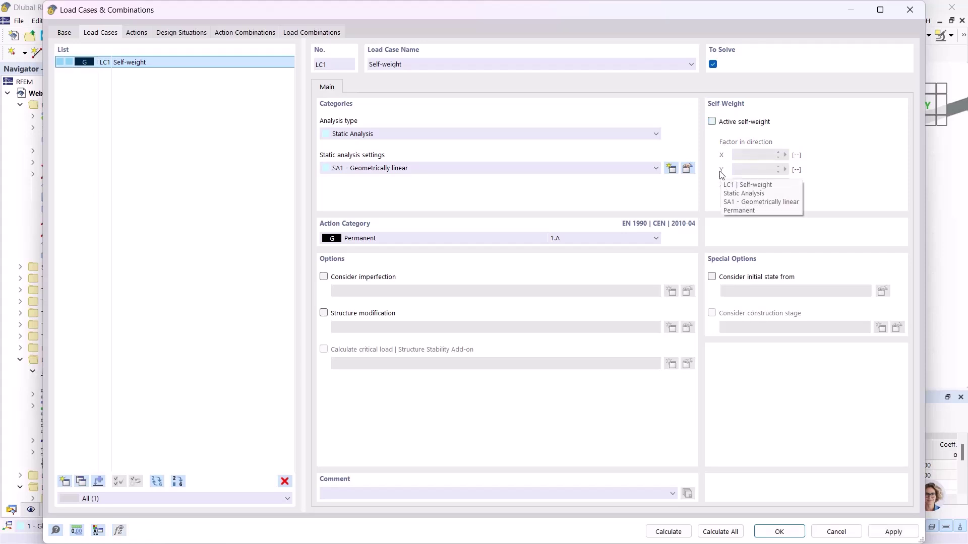
left_click(779, 532)
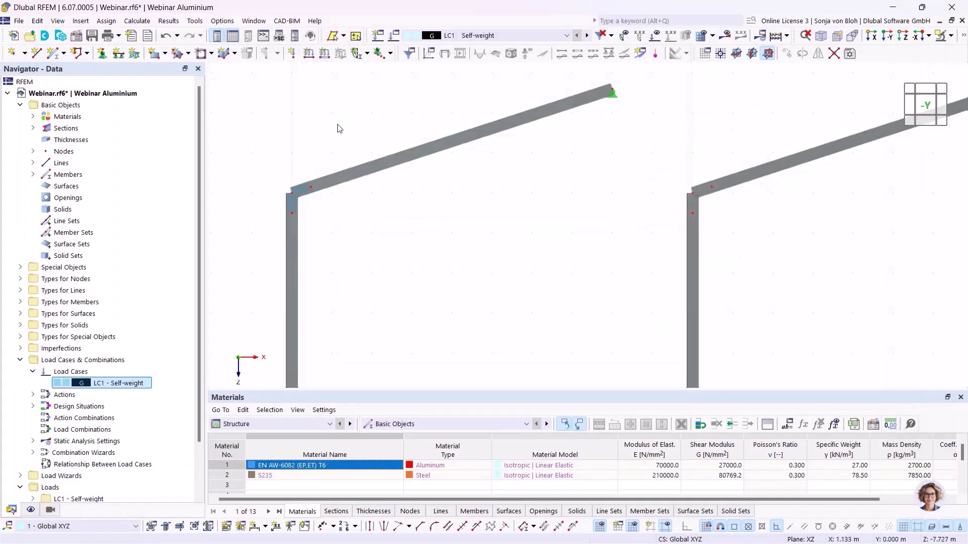
Step: Apply a uniform 2.6 kN/m force in global Z on projected length in LC1 to sloped members 2 and 4 of the first frame
left_click(325, 54)
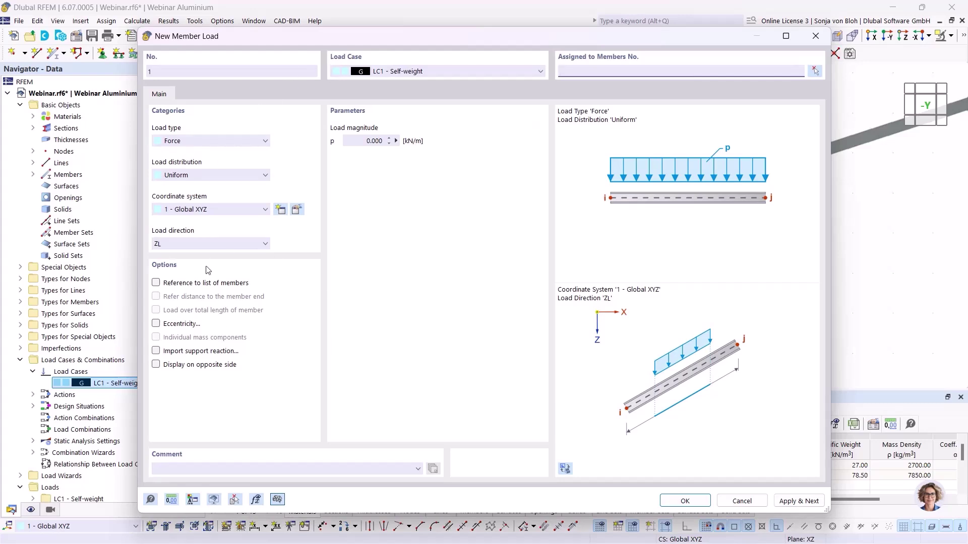
left_click(259, 247)
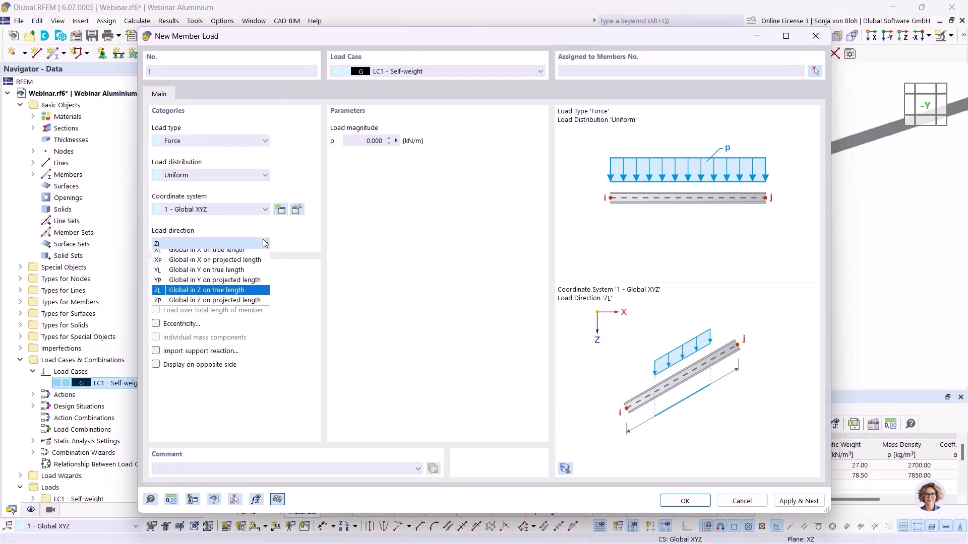
left_click(213, 305)
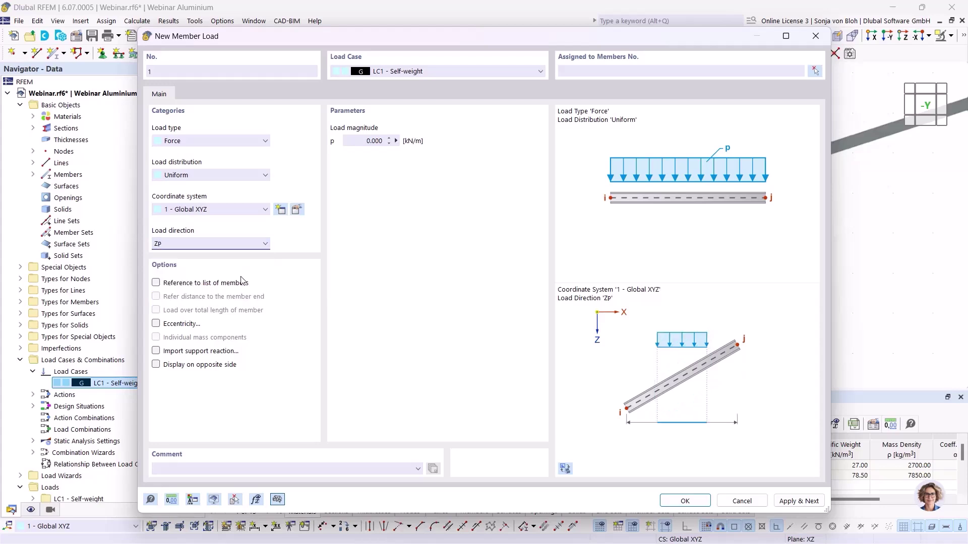
left_click(364, 141)
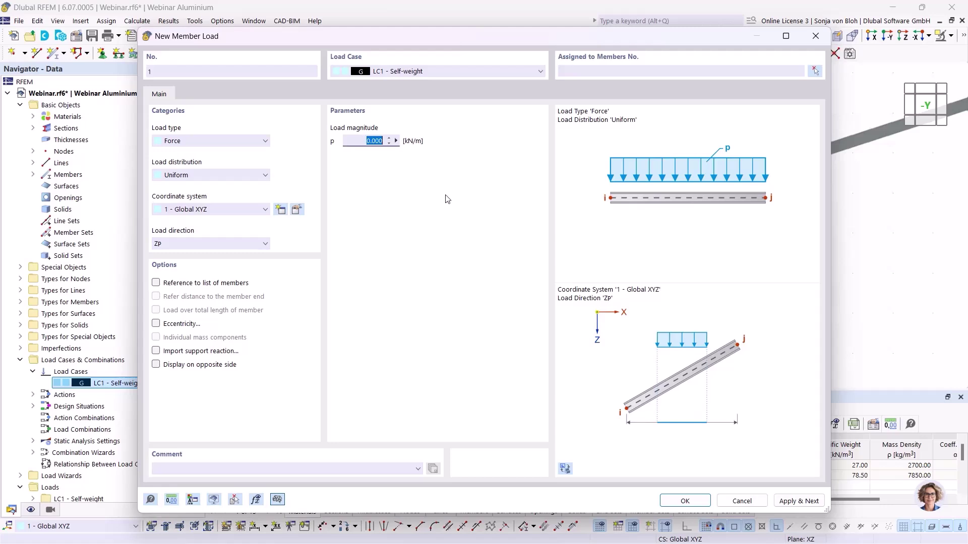
type("2,6")
left_click(685, 501)
left_click(323, 179)
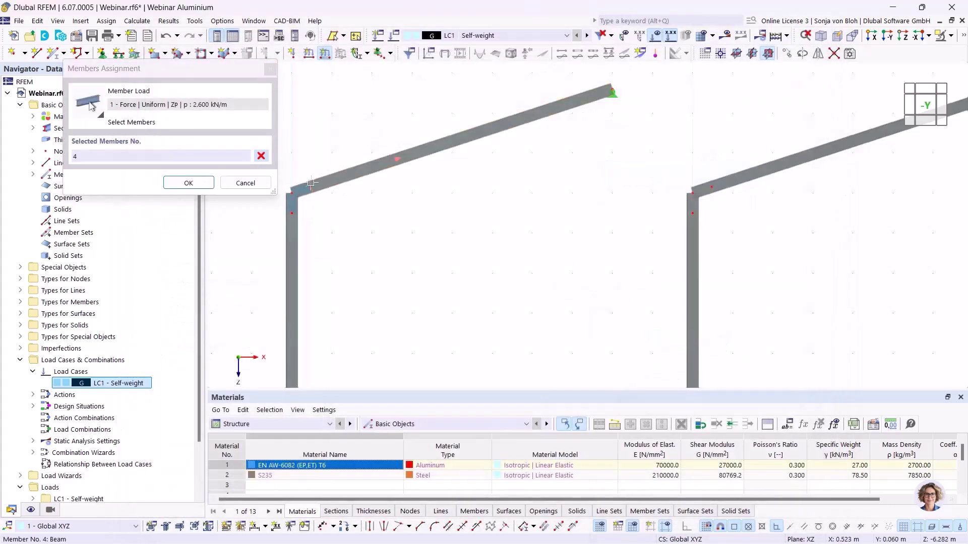
left_click(301, 190)
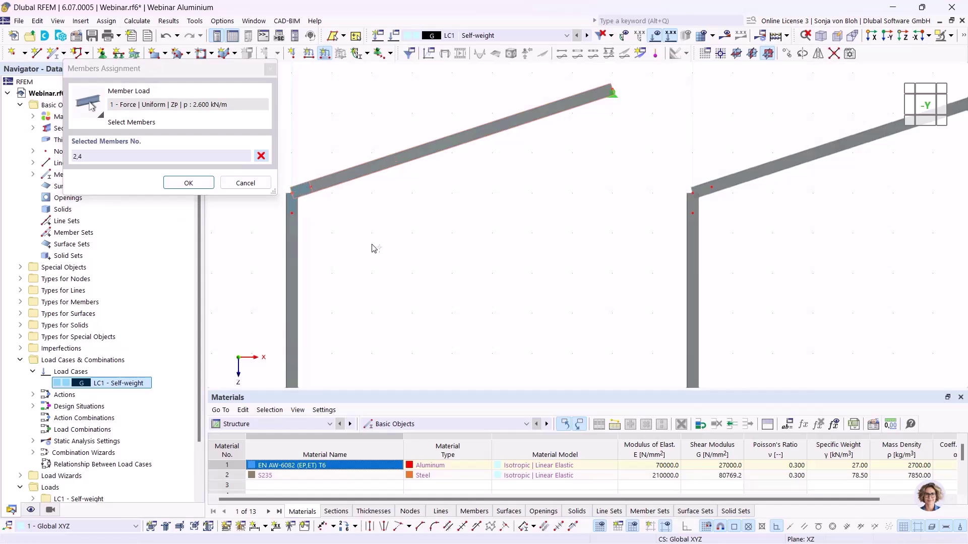
left_click(190, 184)
scroll(424, 270, "down", 4)
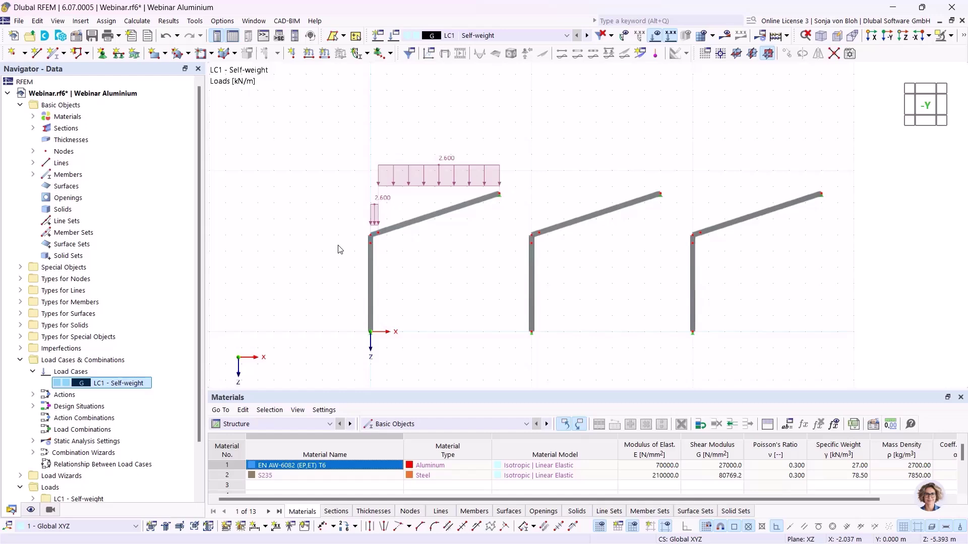
Step: Calculate the LC1 results and display the member axial forces N on the first frame
left_click(727, 36)
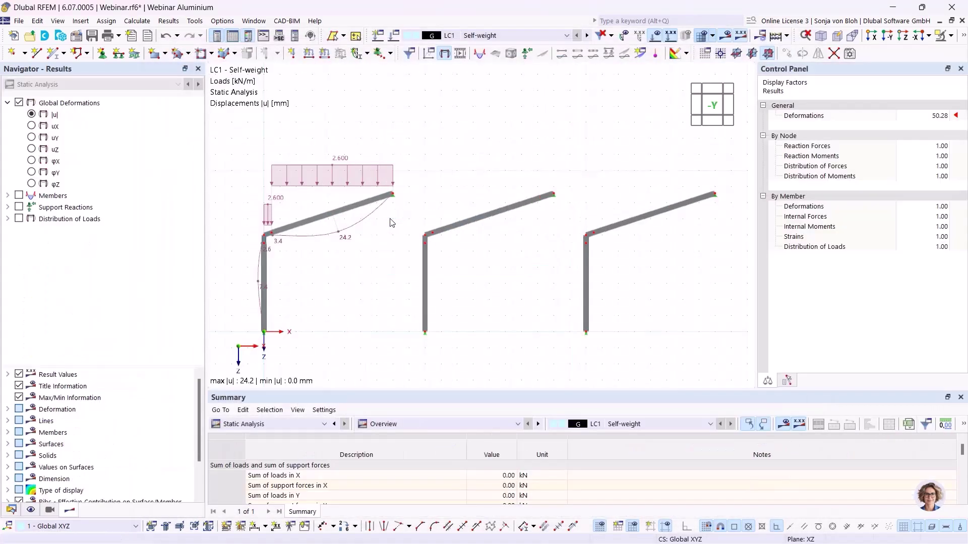
left_click(8, 196)
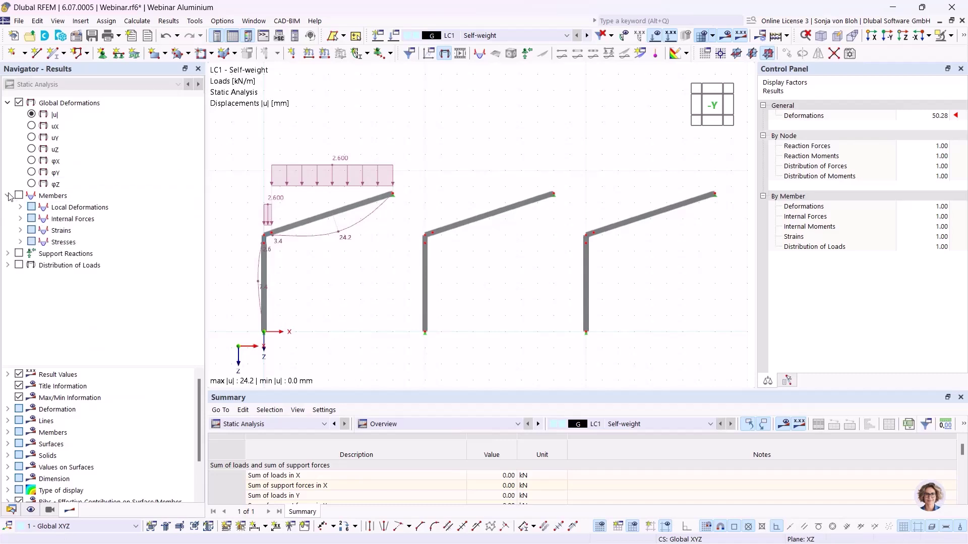
left_click(20, 218)
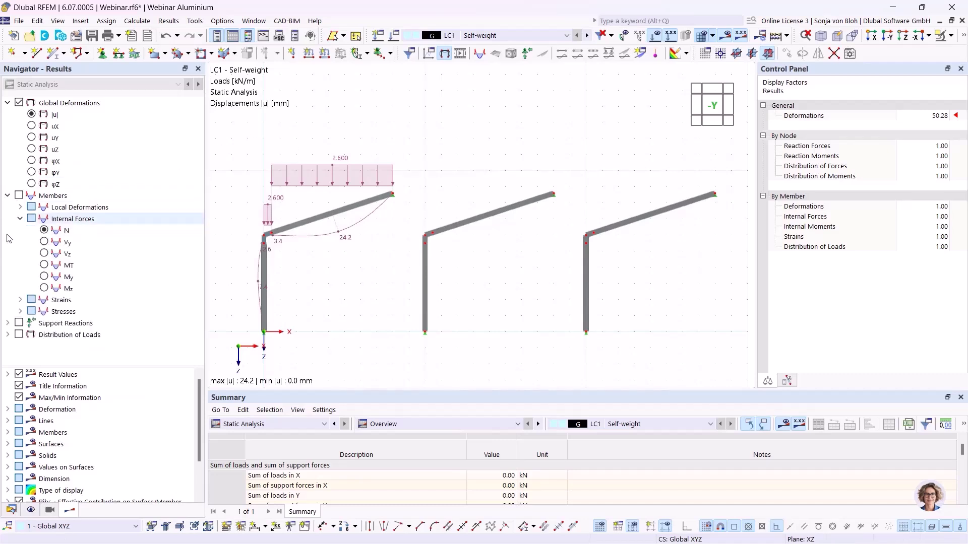
middle_click_drag(312, 323, 427, 295)
scroll(413, 237, "up", 2)
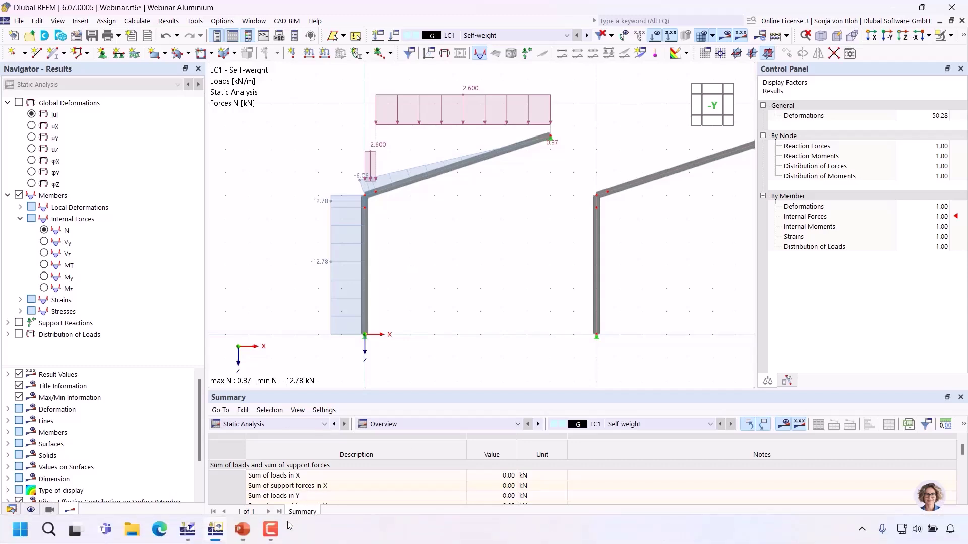
Step: Switch to the PowerPoint slide show and advance to the Line release slide
mouse_move(245, 534)
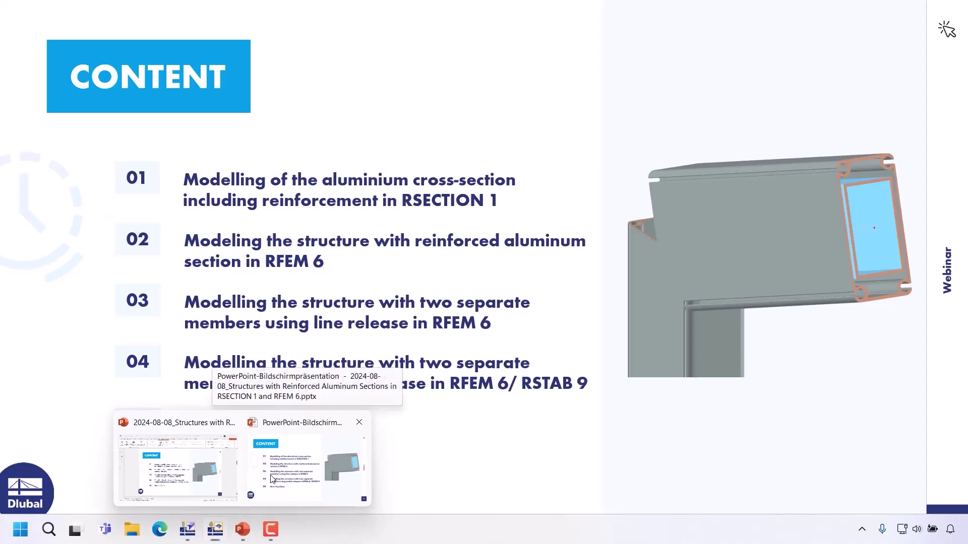
left_click(273, 478)
key("Right")
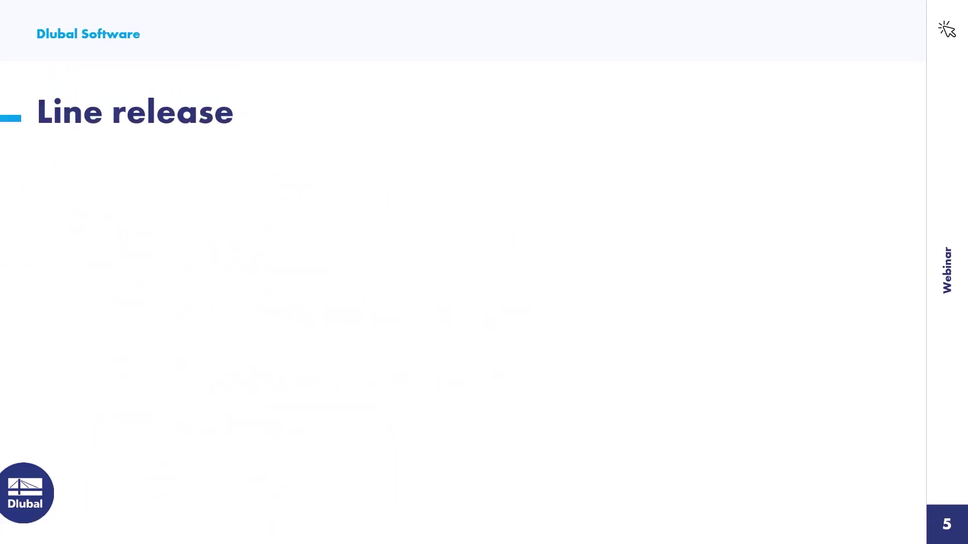
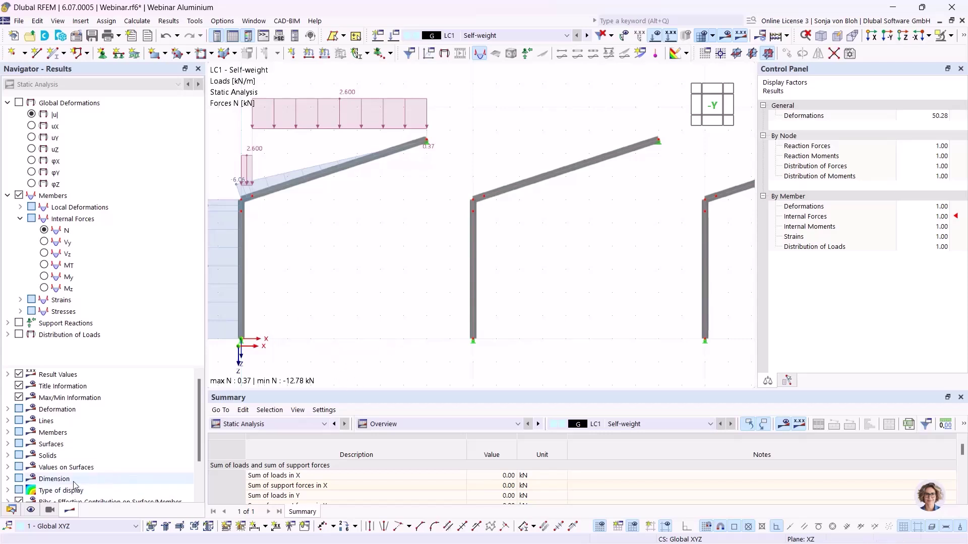
Step: Start a new line release in RFEM and assign it to the 0.5 m corner lines 6 and 7 of the second frame
left_click(11, 509)
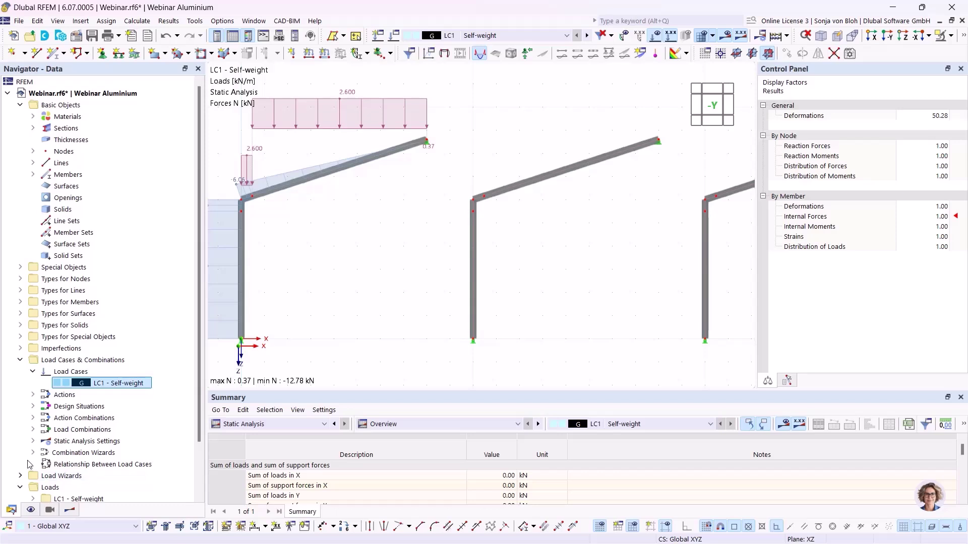
left_click(21, 268)
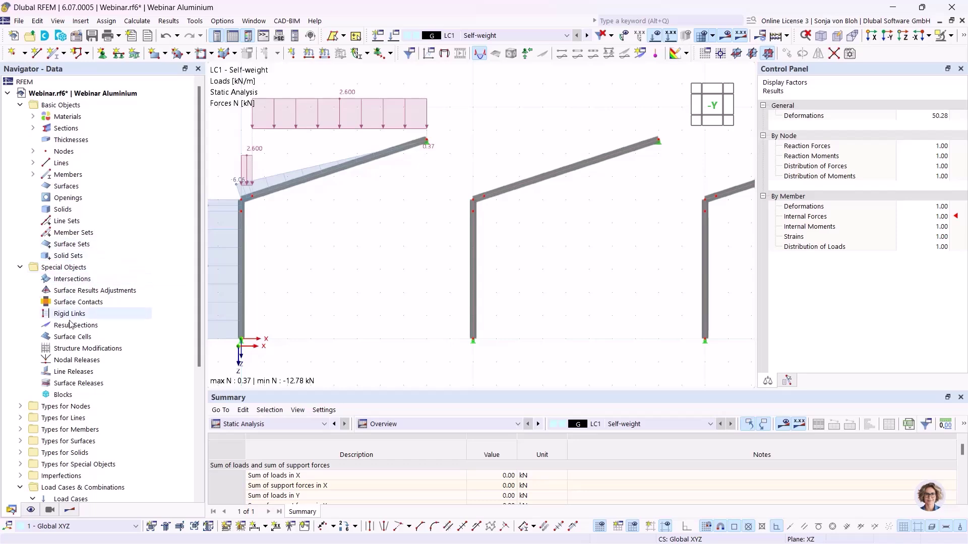
left_click(72, 372)
right_click(72, 371)
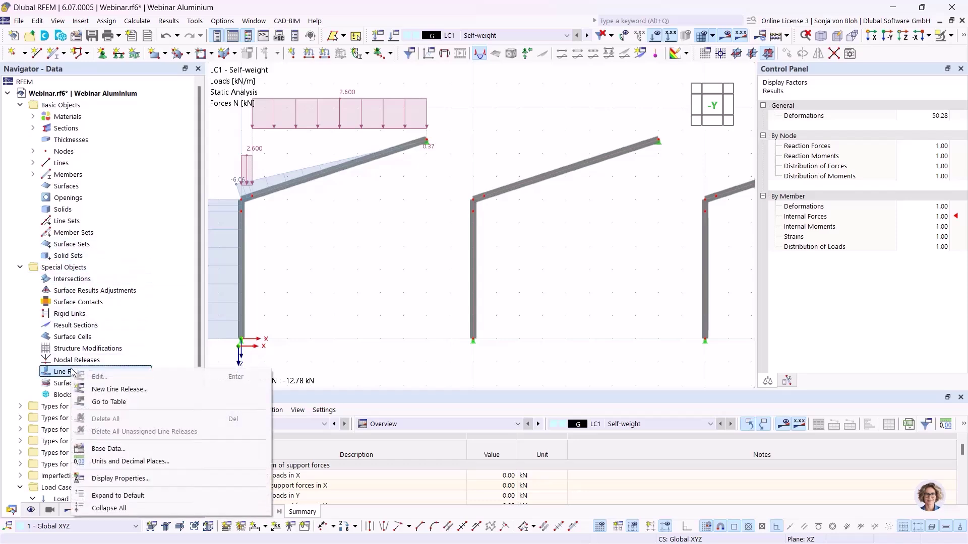
left_click(121, 391)
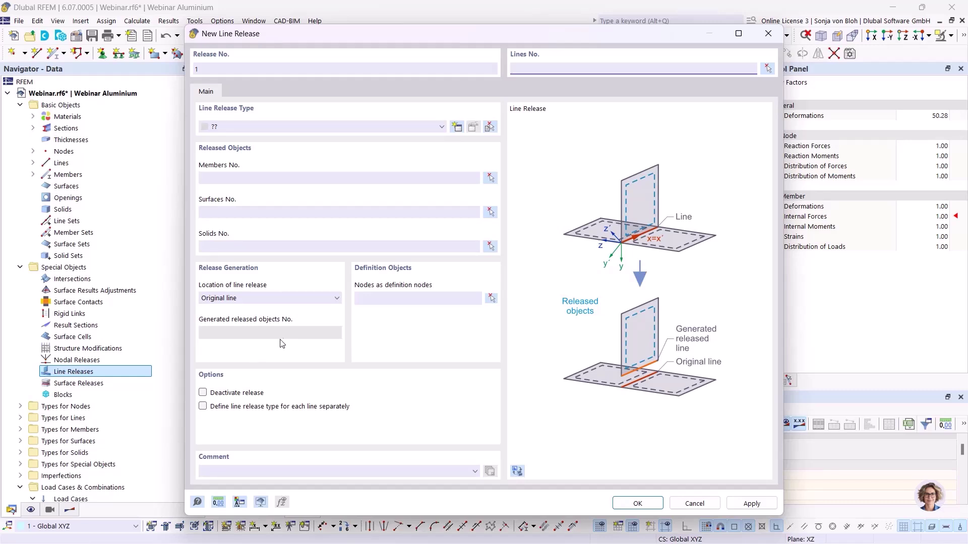
left_click(767, 69)
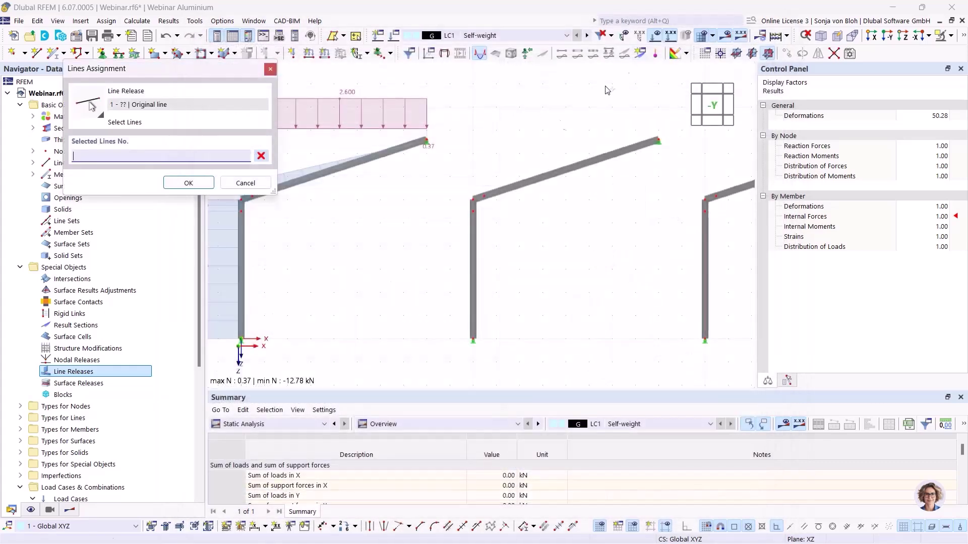
scroll(474, 202, "up", 3)
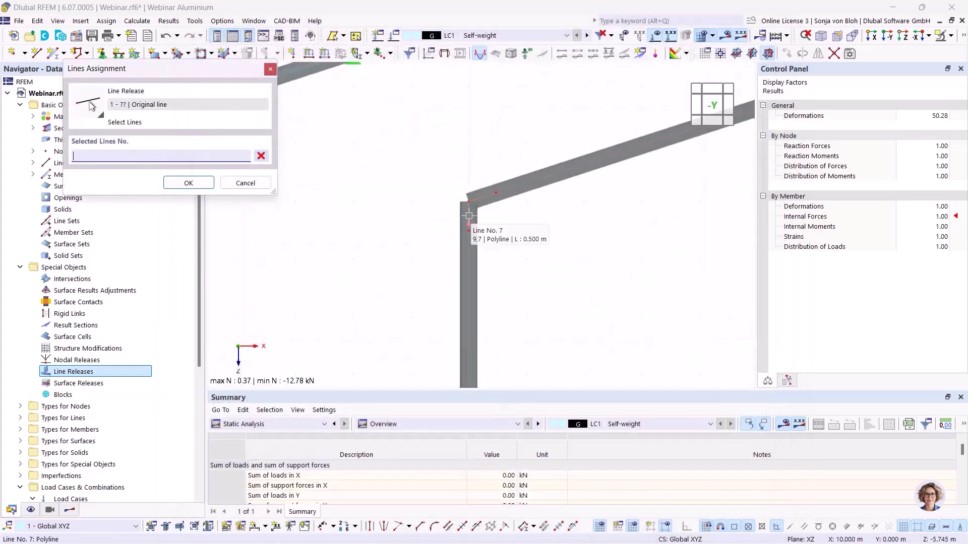
left_click(469, 215)
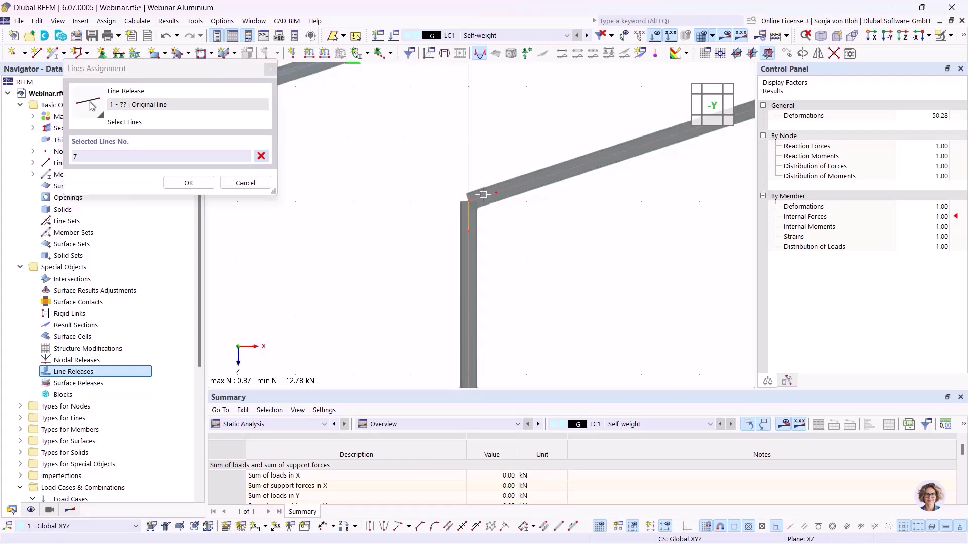
left_click(487, 198)
left_click(188, 183)
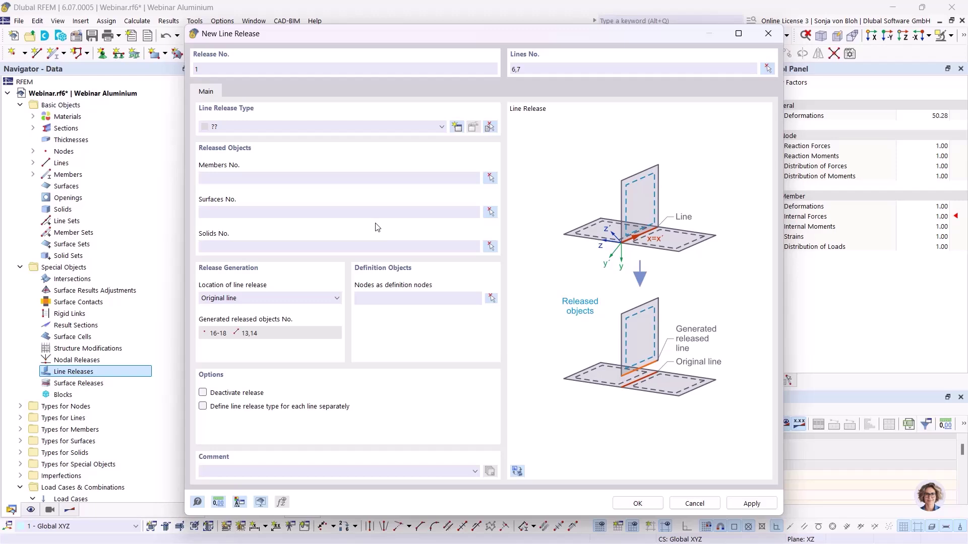
Step: Create a line release type with translation ux released and rotation φx fixed, and complete the line release with it
left_click(442, 127)
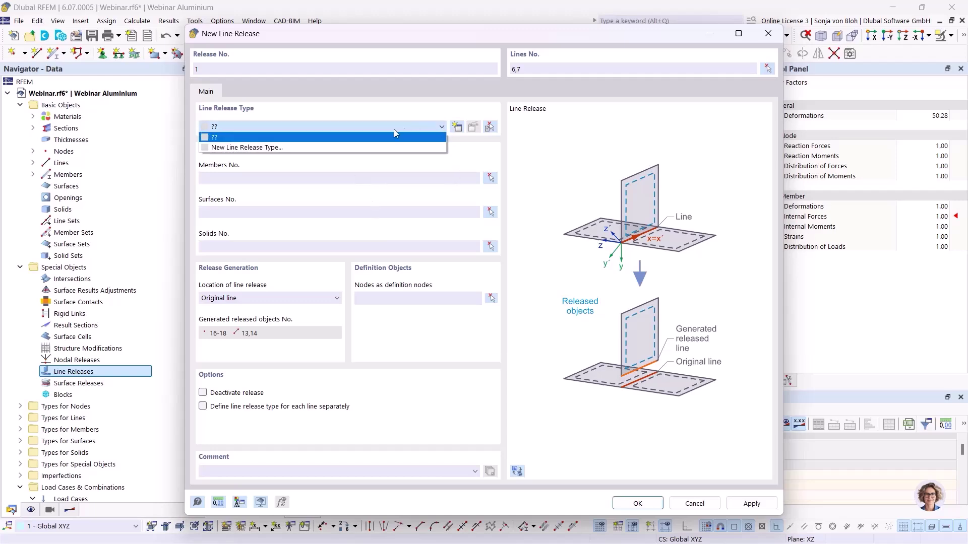
left_click(359, 148)
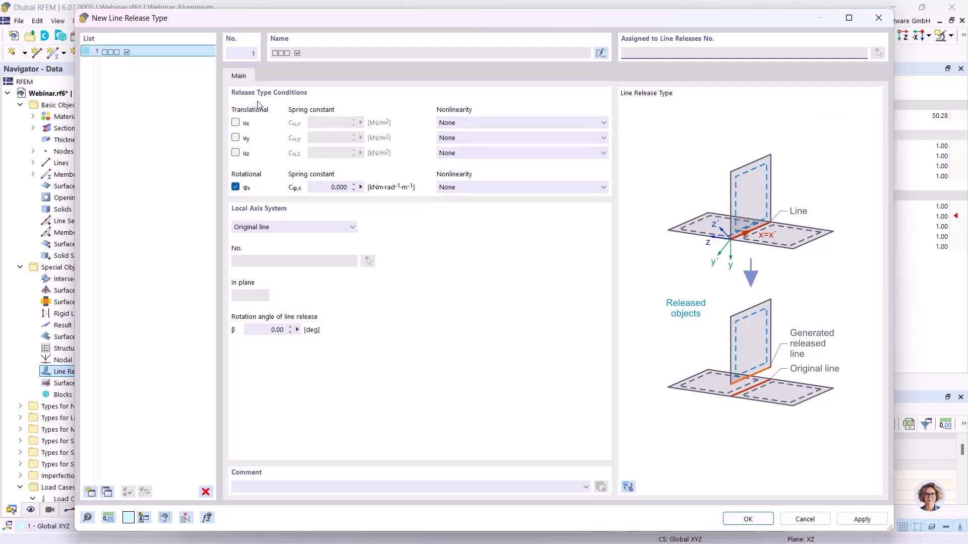
left_click(236, 122)
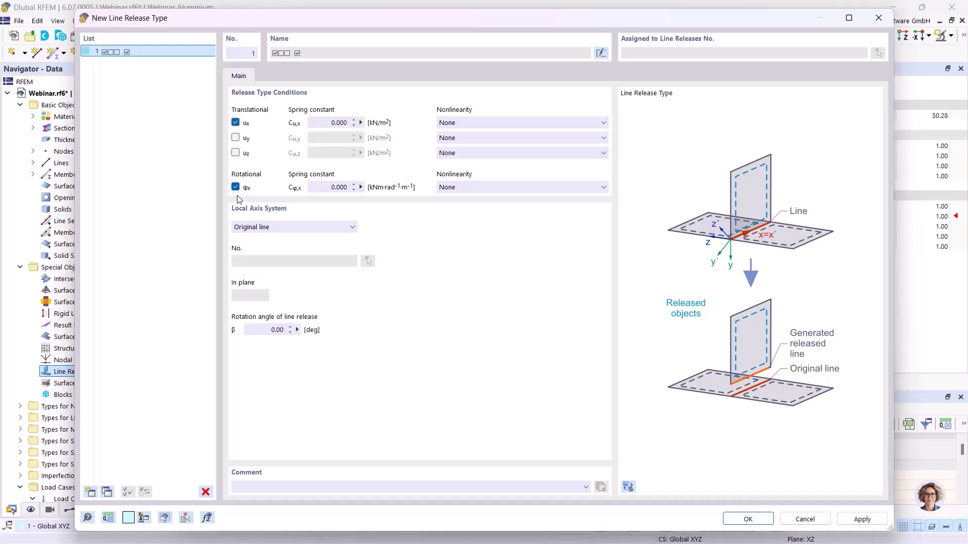
left_click(235, 187)
left_click(747, 519)
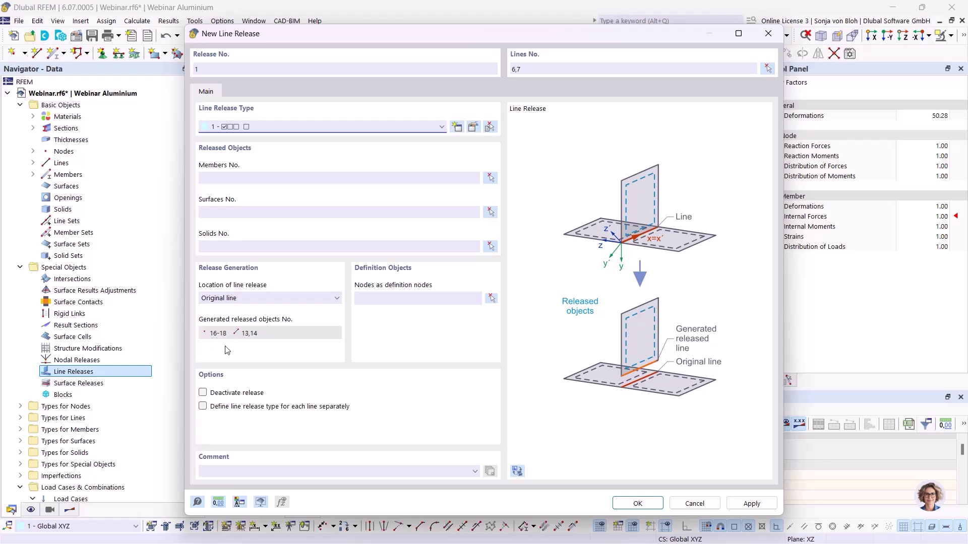
left_click(636, 502)
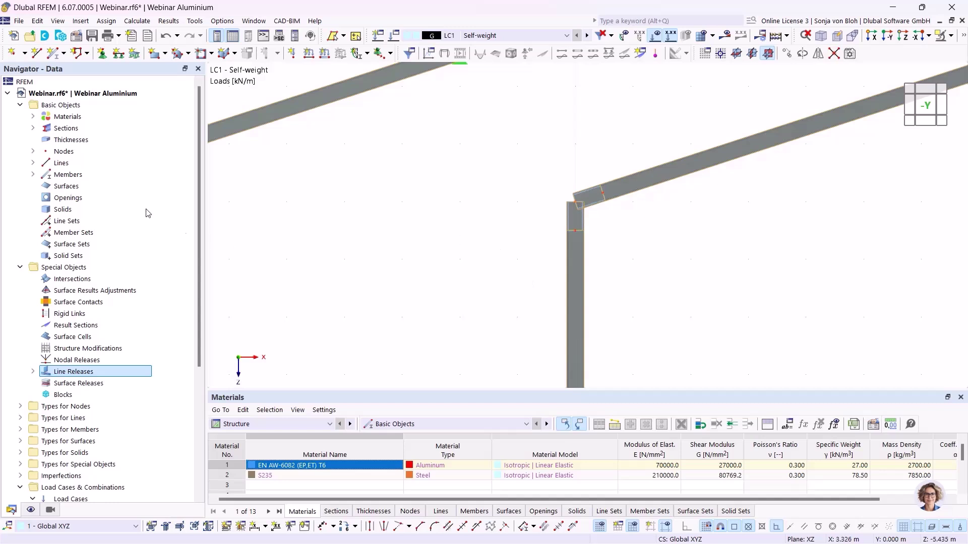
Step: Open the two released 0.5 m corner lines 13 and 14 together for editing and start a new member on them
left_click(33, 163)
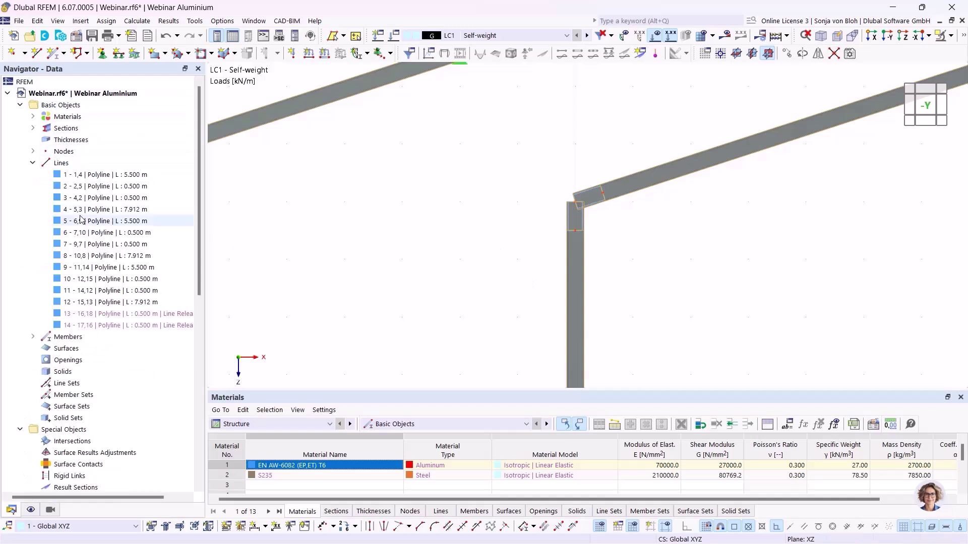
left_click(93, 314)
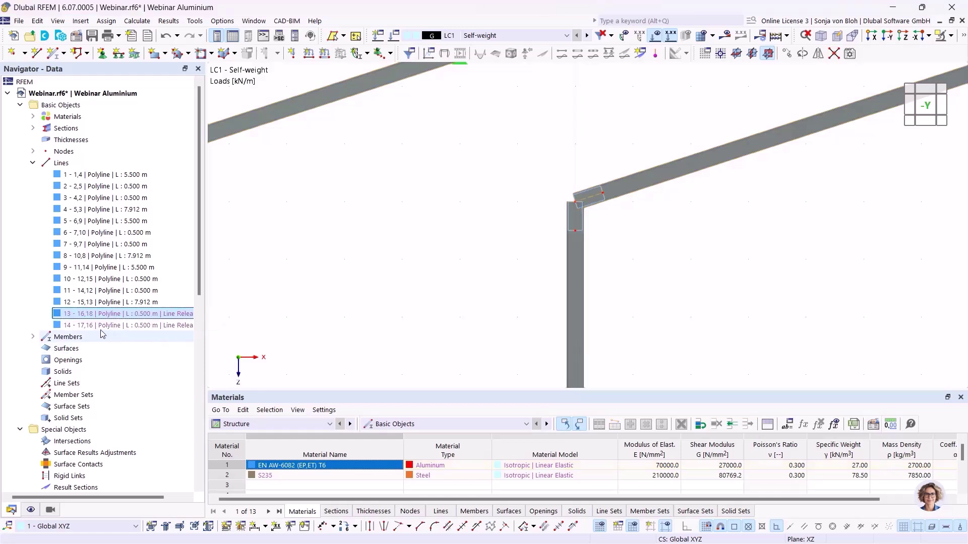
left_click(108, 327, "ctrl")
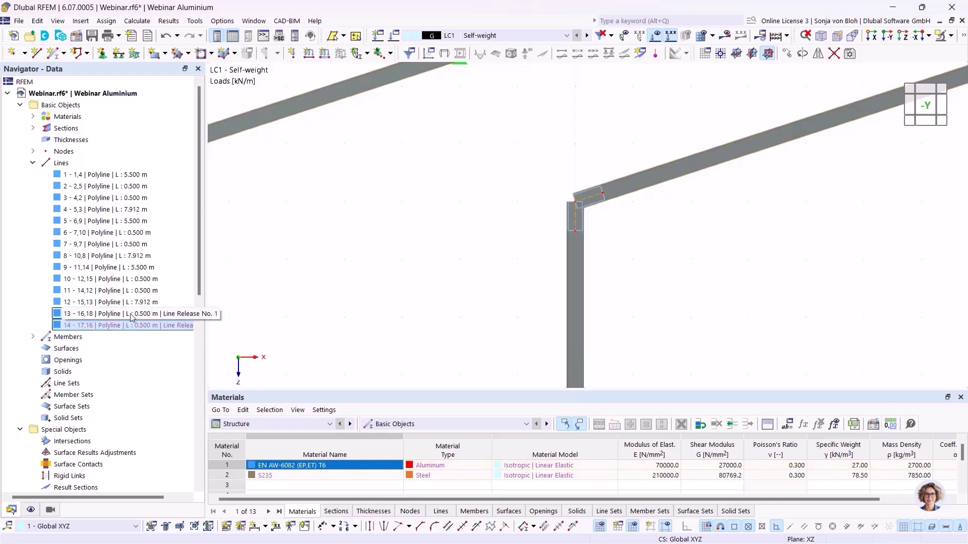
right_click(103, 319)
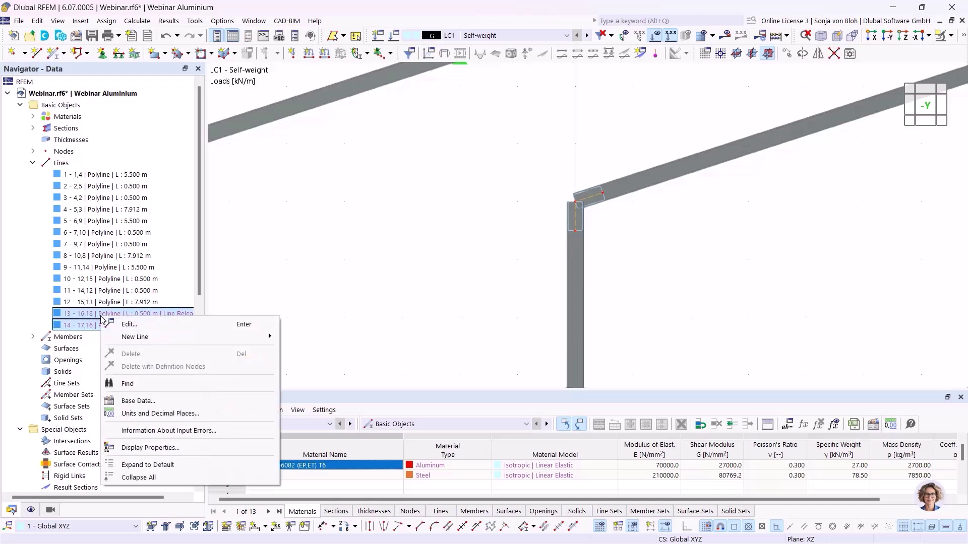
left_click(146, 326)
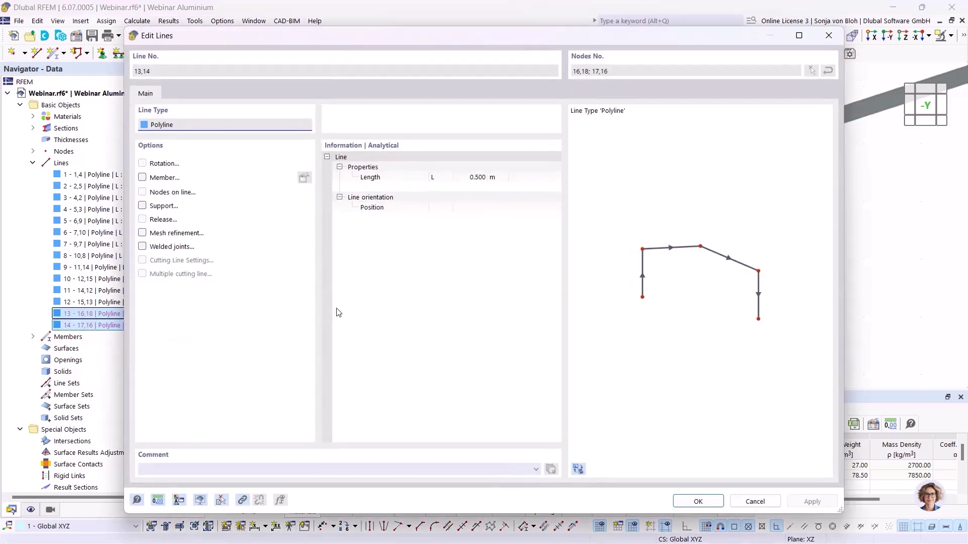
left_click(143, 177)
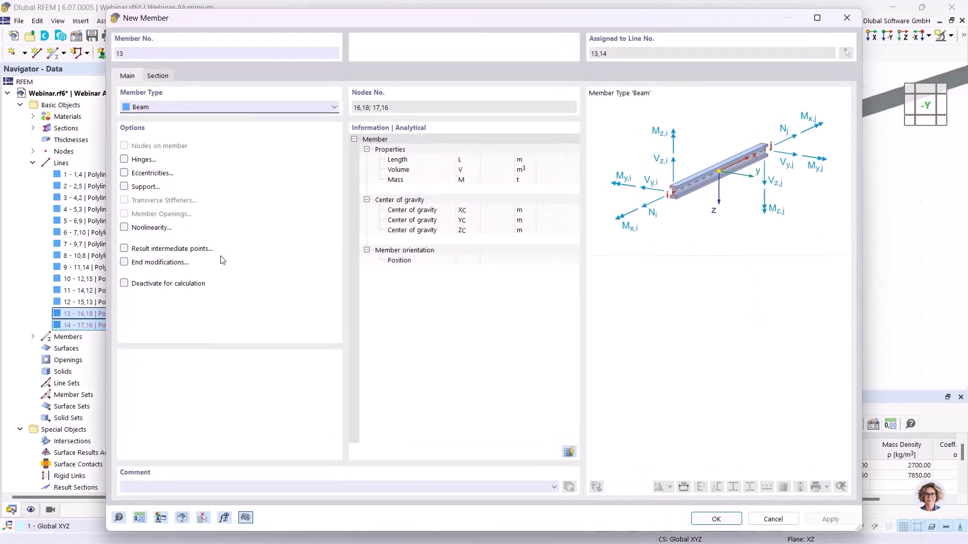
Step: Create a new section for the member from the library as a parametric thin-walled rectangular hollow section
left_click(160, 77)
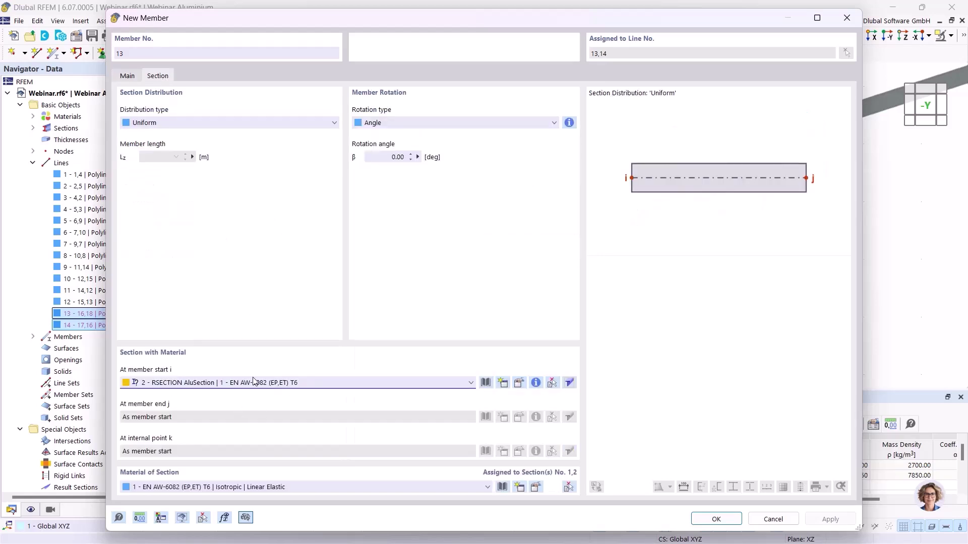
left_click(238, 383)
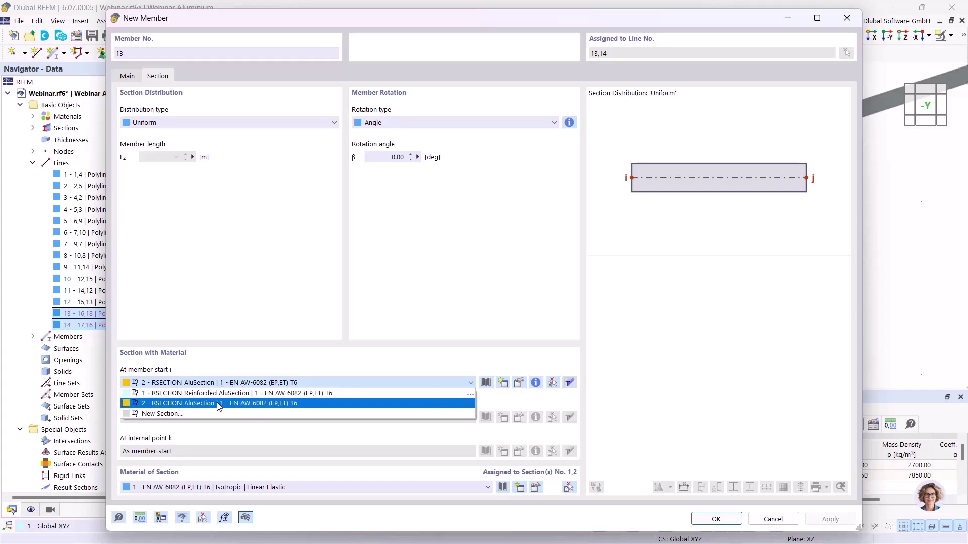
left_click(238, 403)
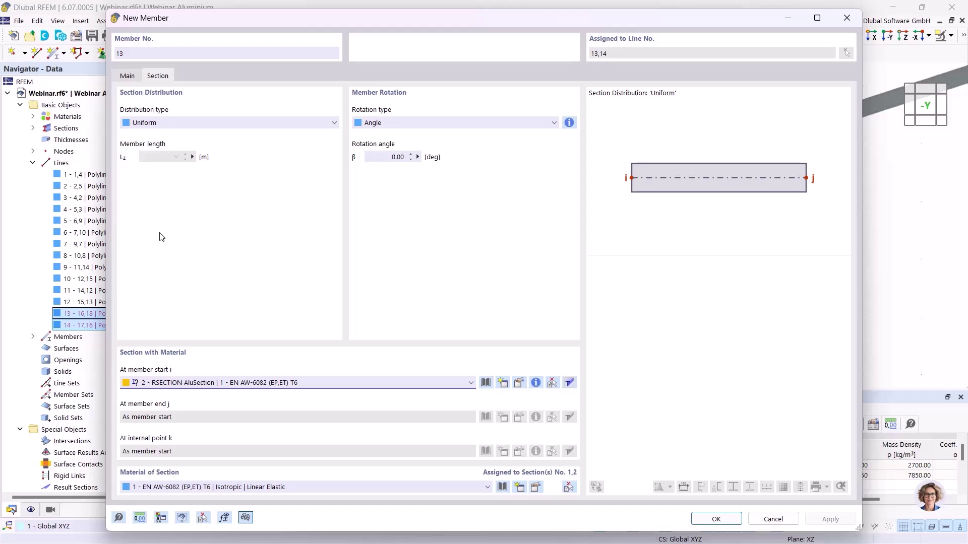
left_click(503, 383)
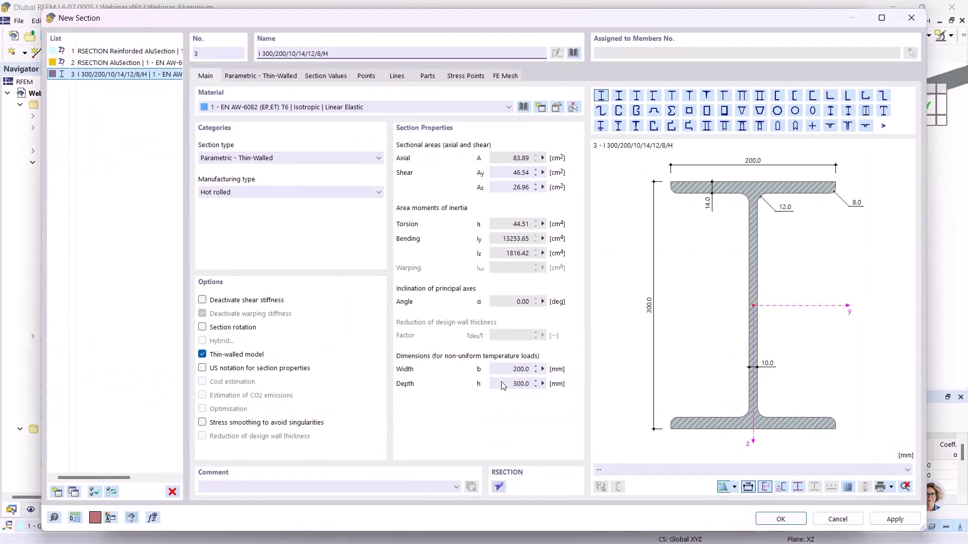
left_click(573, 53)
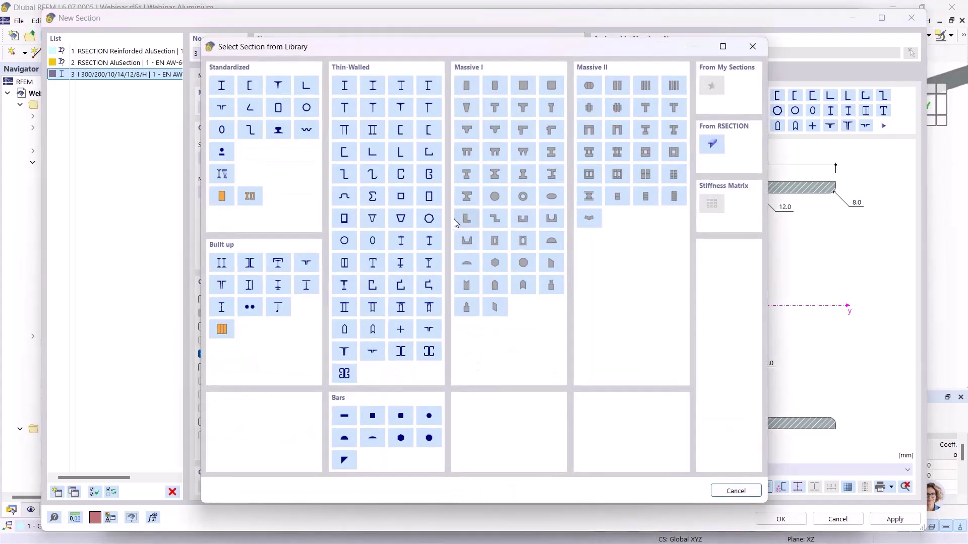
key("Escape")
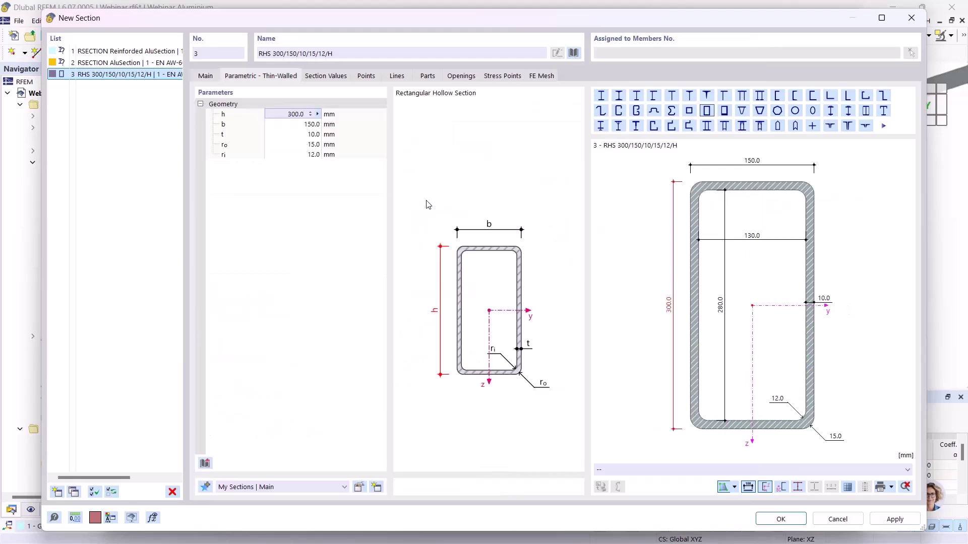
Step: Set the hollow section's manufacturing type to Welded and its material to S235
left_click(205, 78)
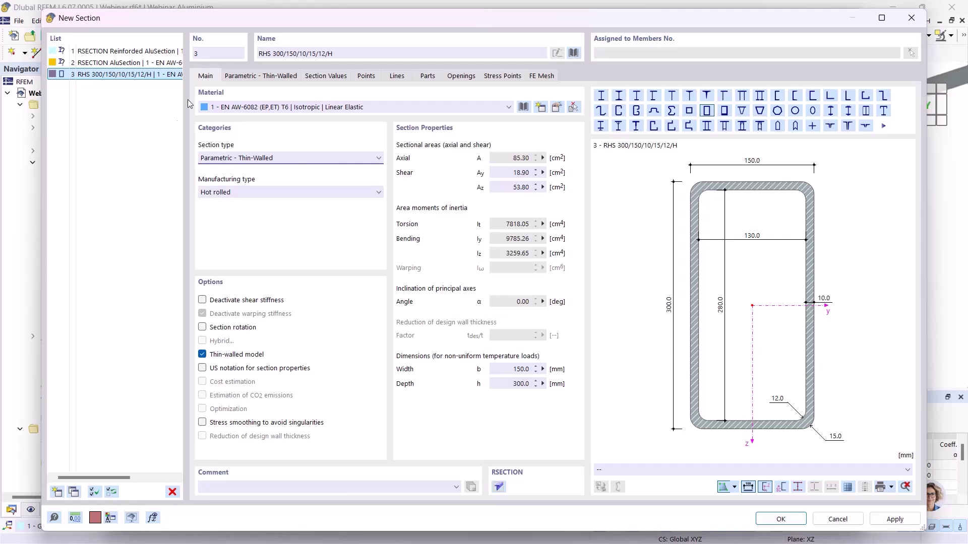
left_click(231, 193)
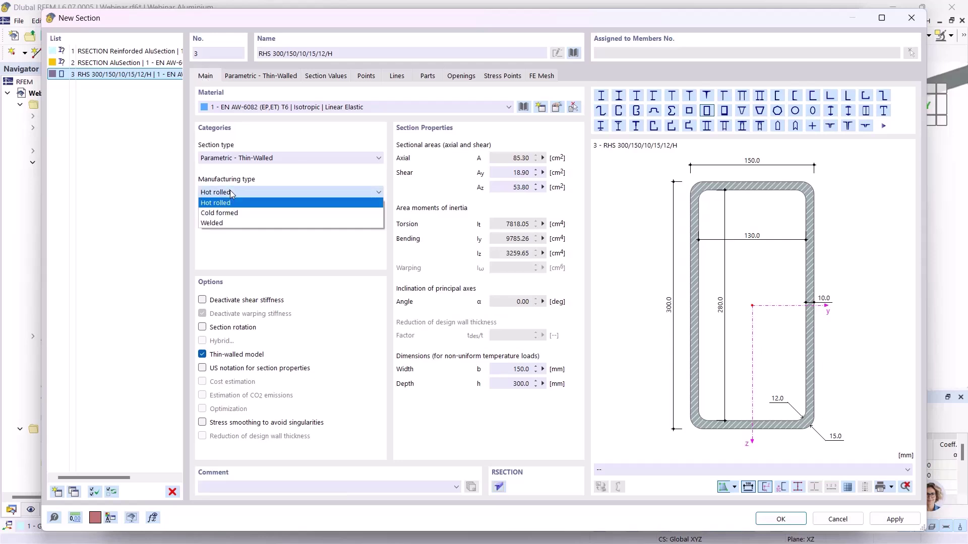
left_click(218, 223)
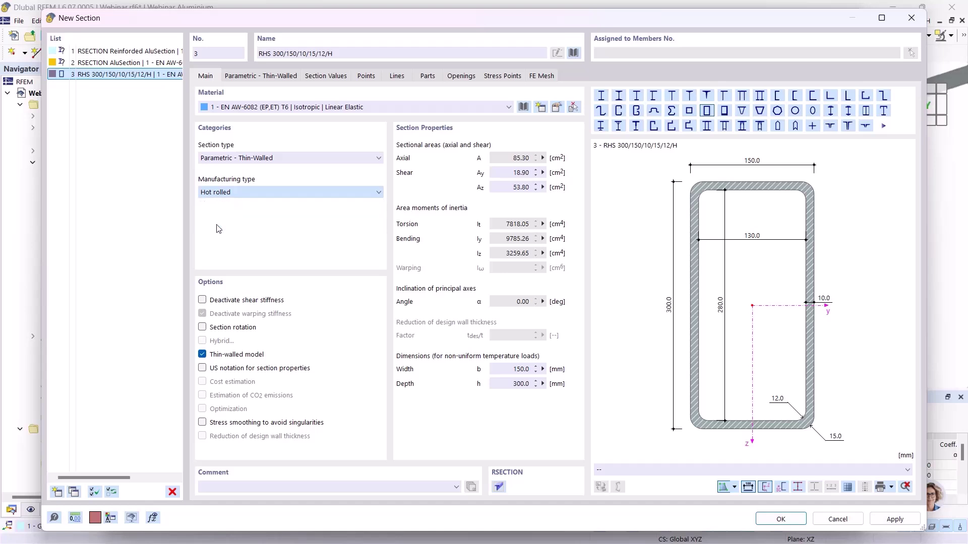
left_click(240, 107)
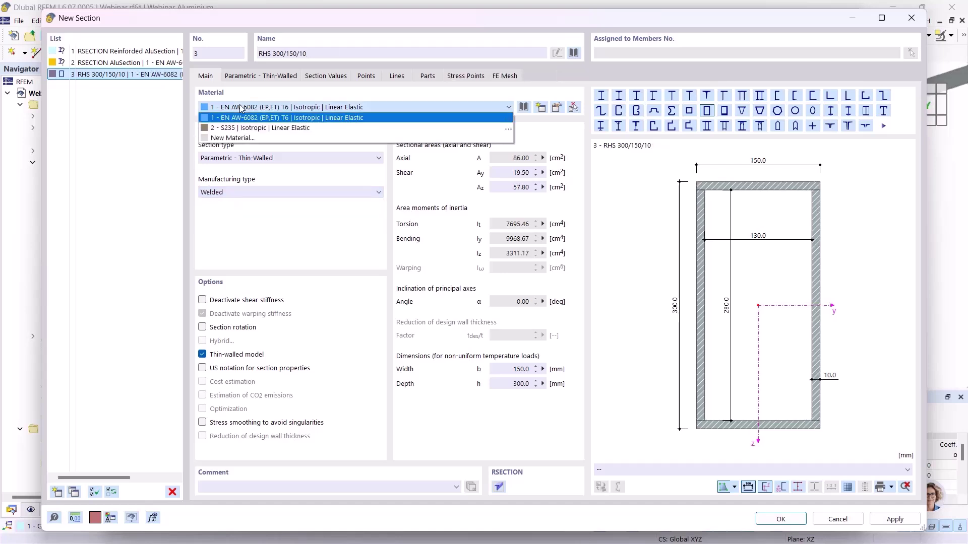
left_click(236, 130)
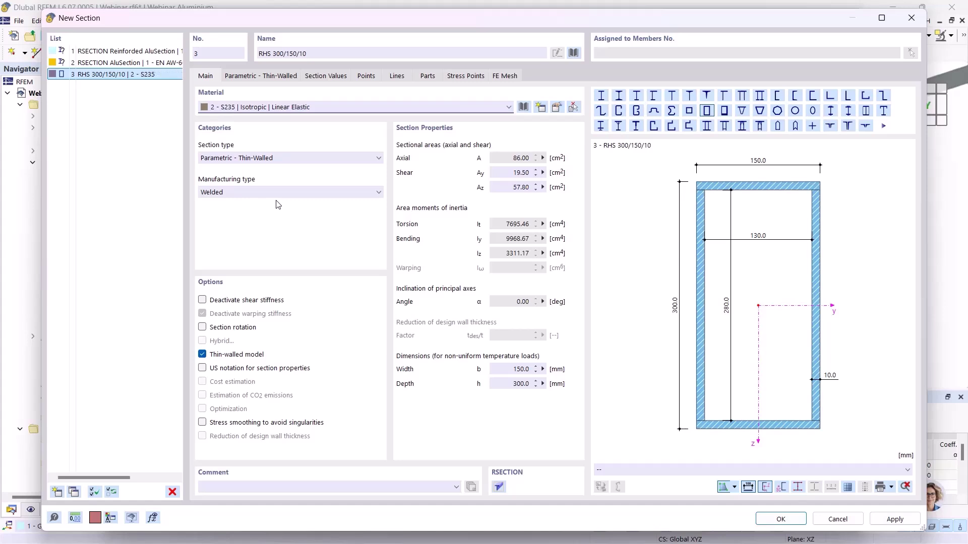
Step: Set the hollow section to h 230 mm, b 100 mm and t 5 mm, and assign the new member to the lines
left_click(263, 77)
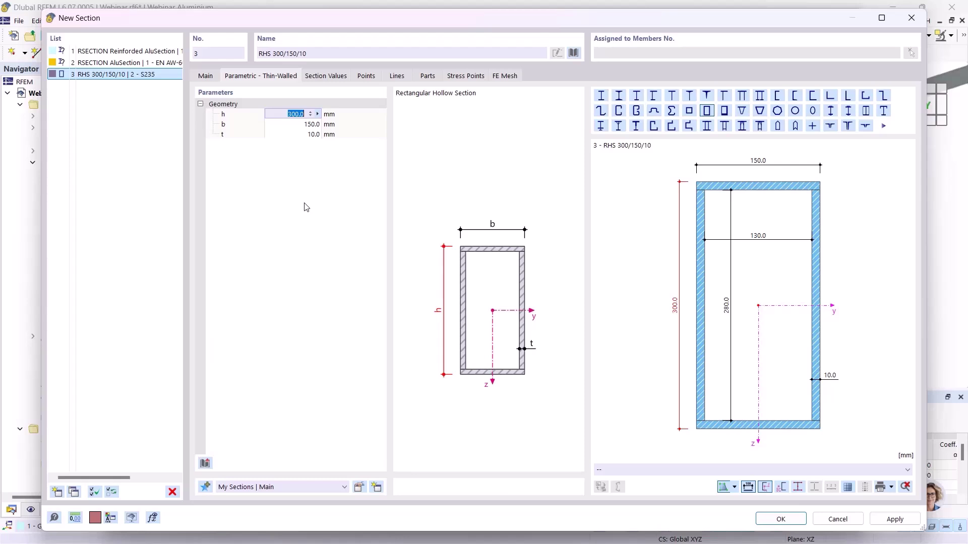
type("230")
left_click(293, 124)
type("100")
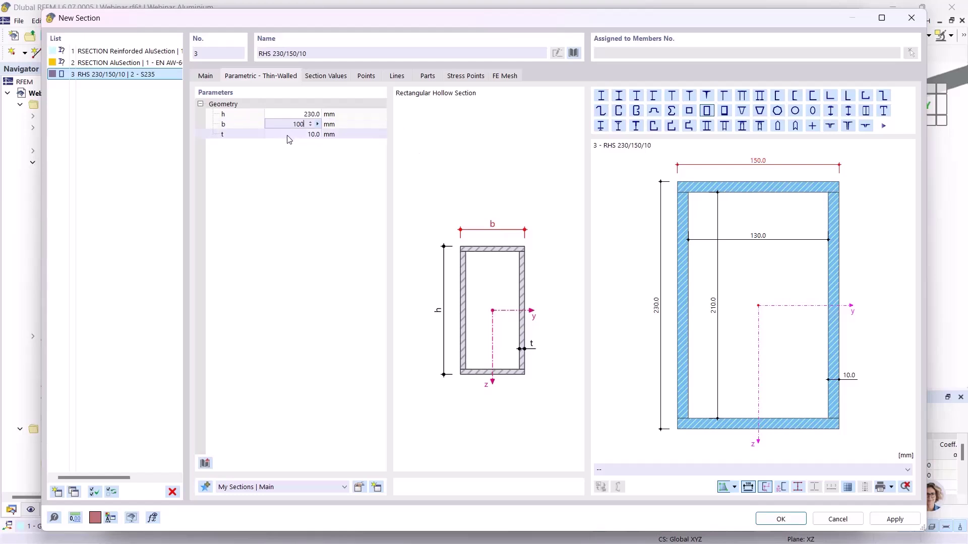
key("Tab")
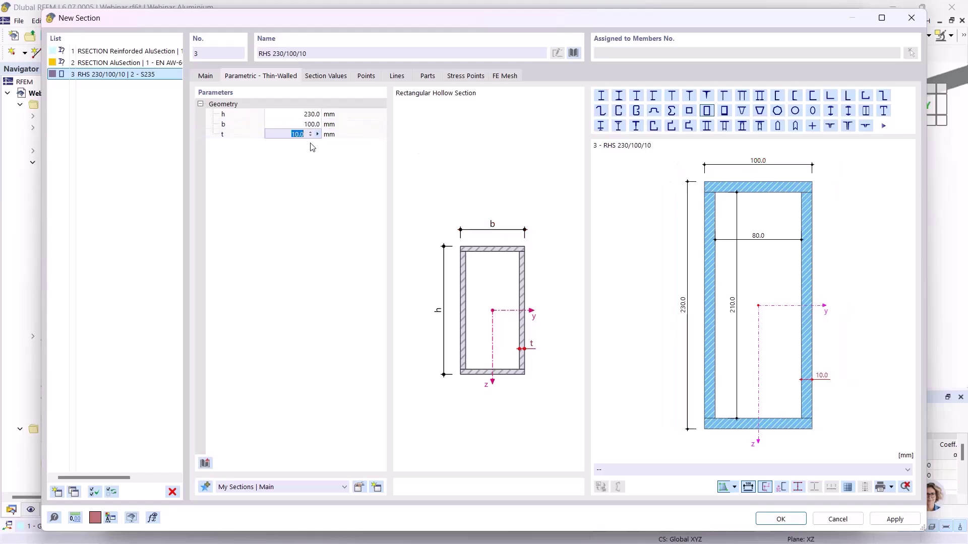
type("5")
key("Return")
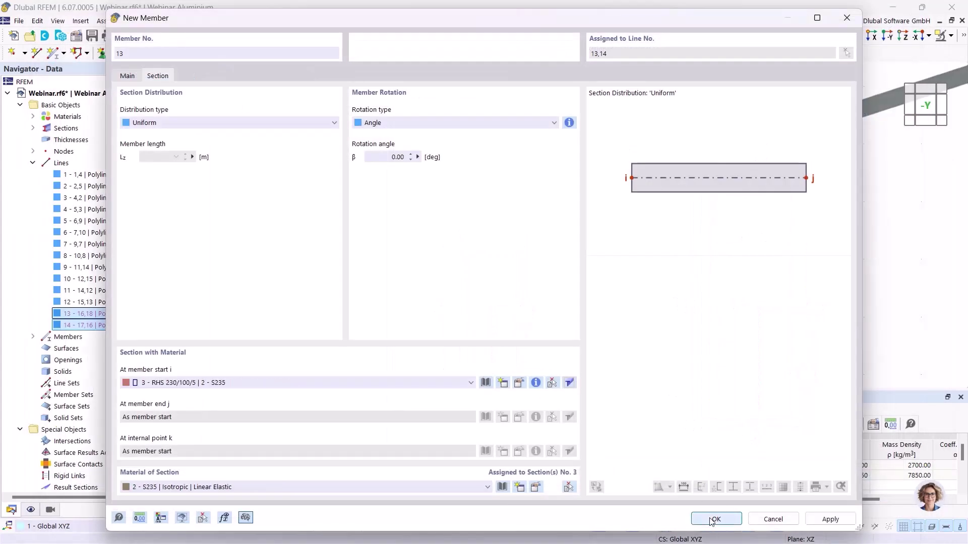
left_click(714, 518)
left_click(703, 499)
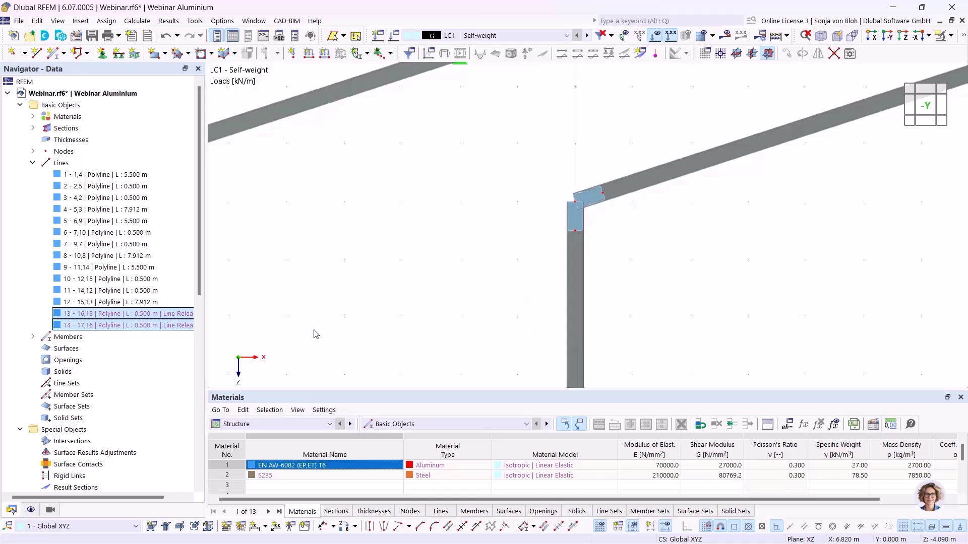
Step: Activate the generated visibility by section for RHS 230/100/5 only and examine the nodes of the steel corner members
left_click(50, 511)
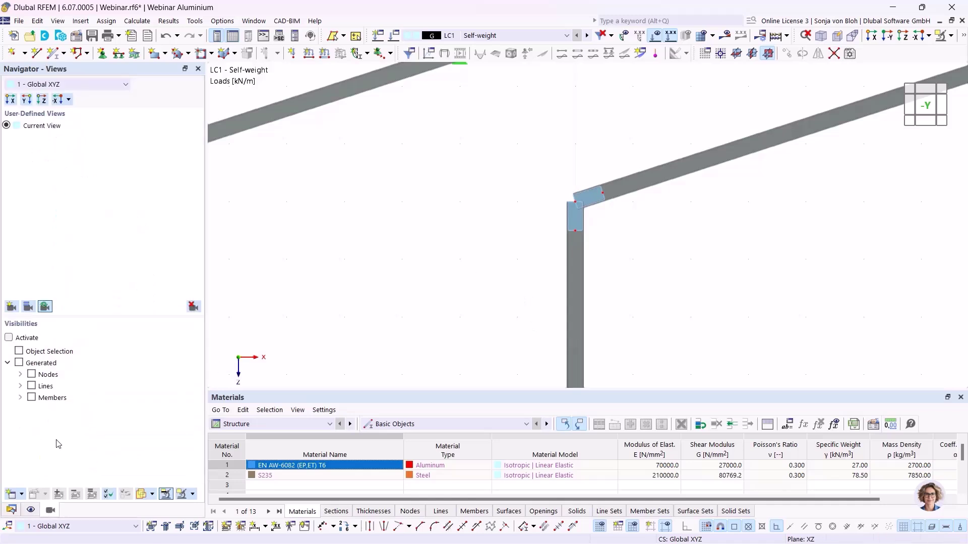
left_click(20, 397)
left_click(33, 422)
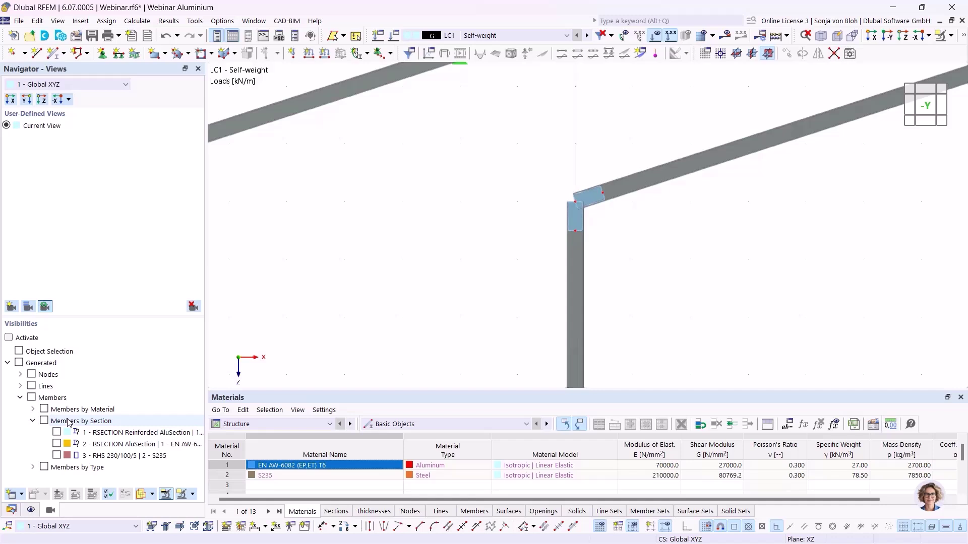
left_click(57, 456)
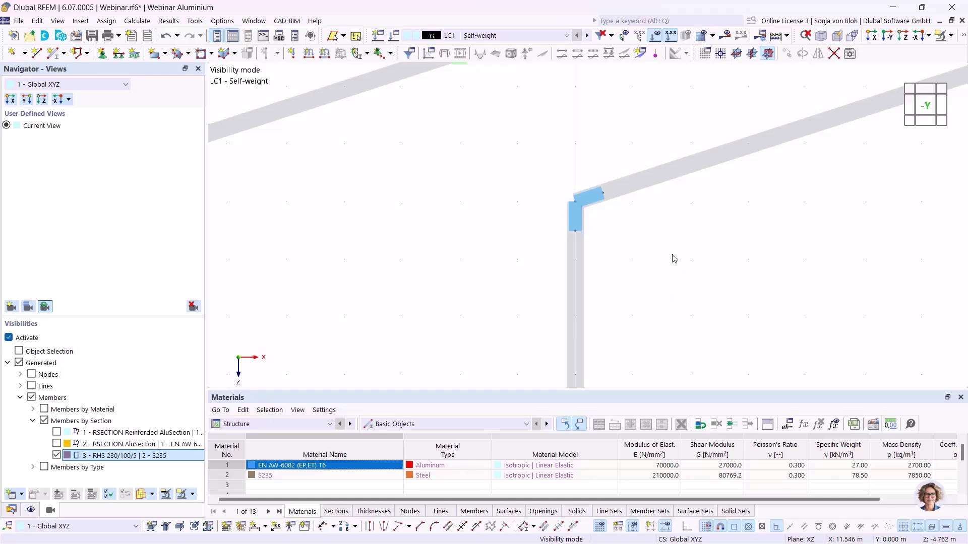
scroll(670, 222, "up", 2)
scroll(544, 210, "up", 1)
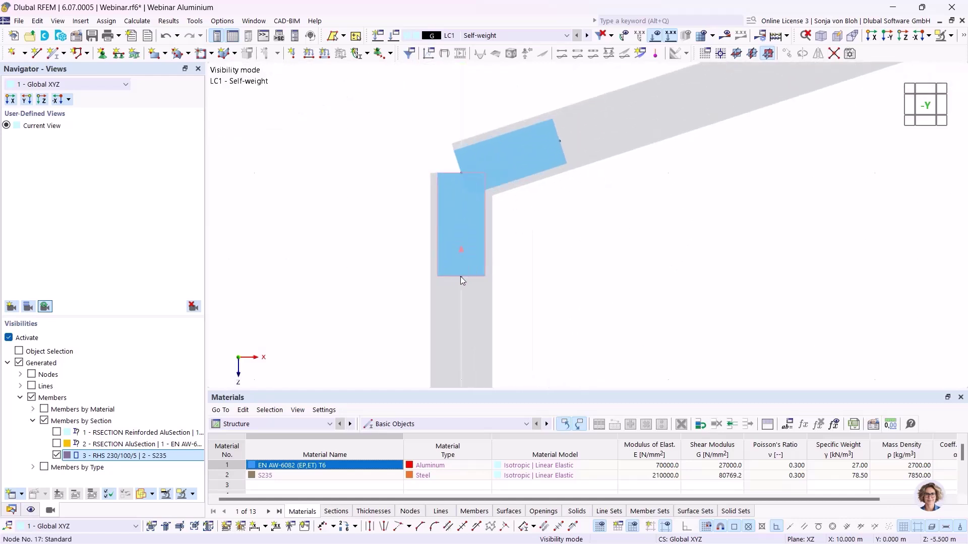
mouse_move(460, 277)
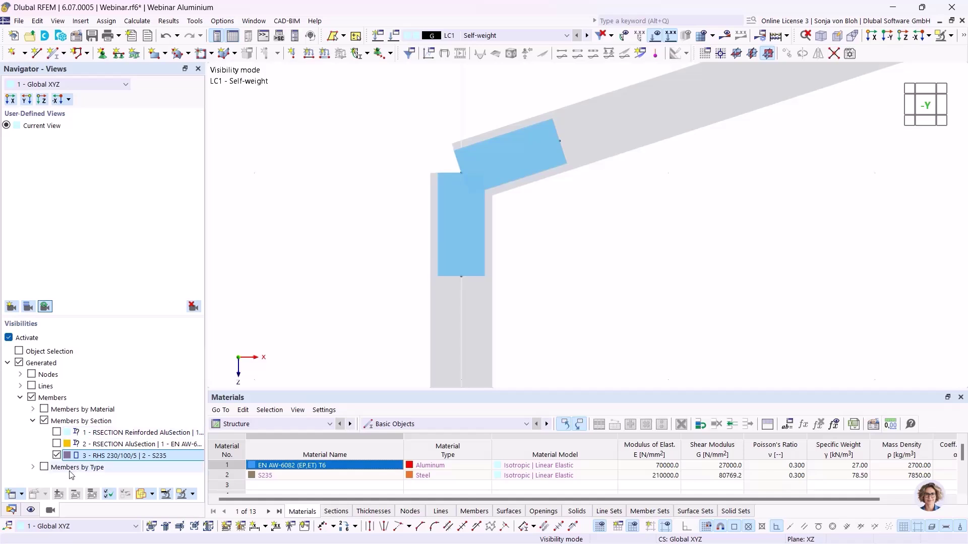
Step: Switch the visibility from the steel RHS members to the RSECTION AluSection members and examine their corner nodes
left_click(56, 443)
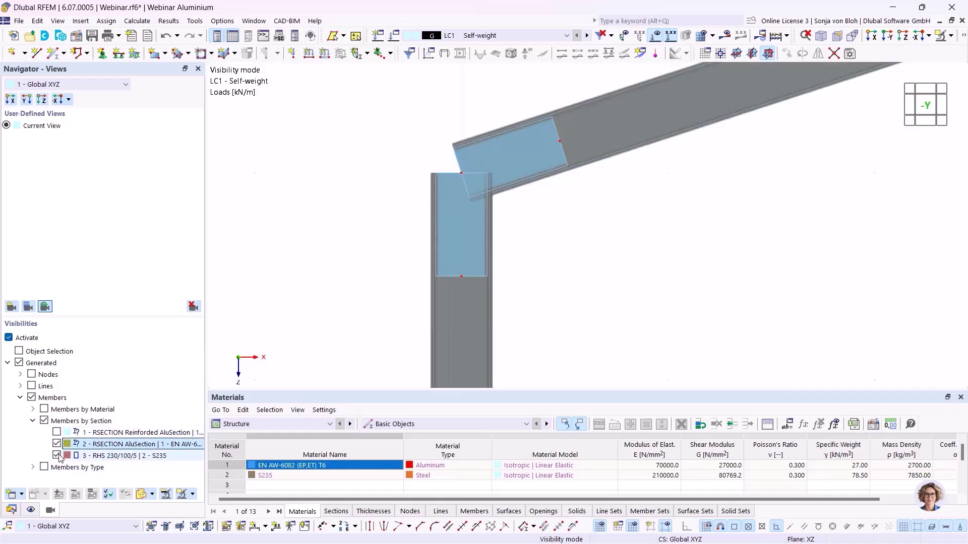
left_click(56, 455)
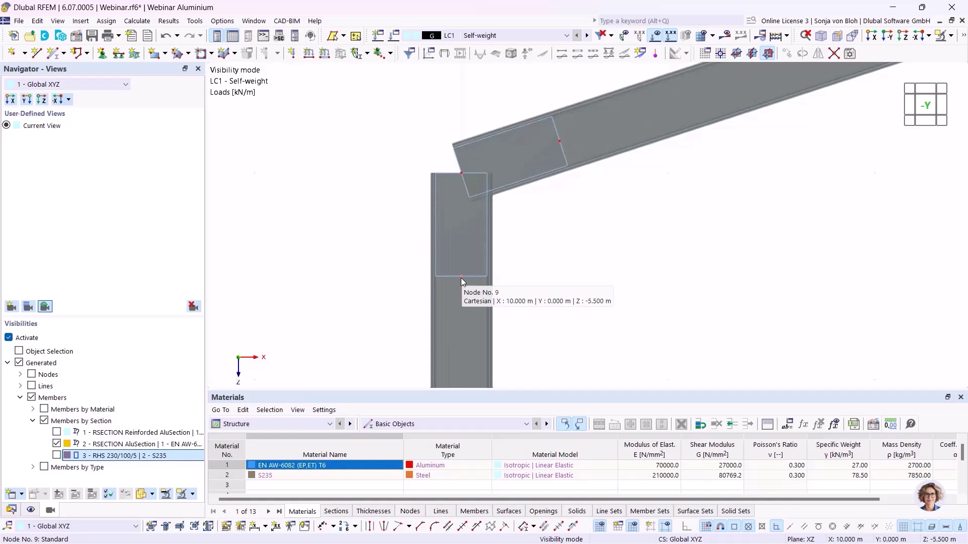
mouse_move(461, 175)
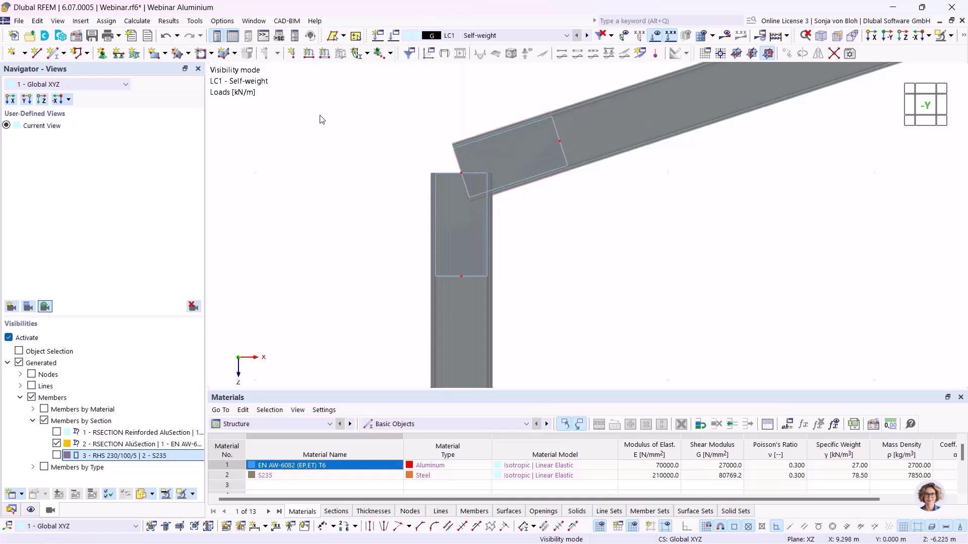
Step: Apply a uniform member load of 2.6 kN/m in direction ZP in LC1 to rafter members 6 and 8 of the second frame
scroll(333, 129, "down", 4)
middle_click_drag(468, 224, 424, 371)
scroll(397, 281, "down", 3)
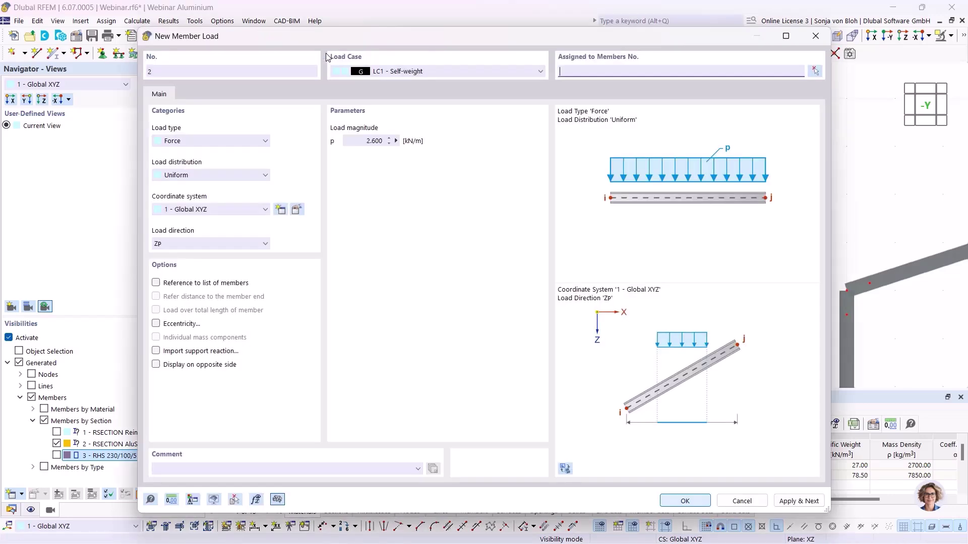
left_click(325, 53)
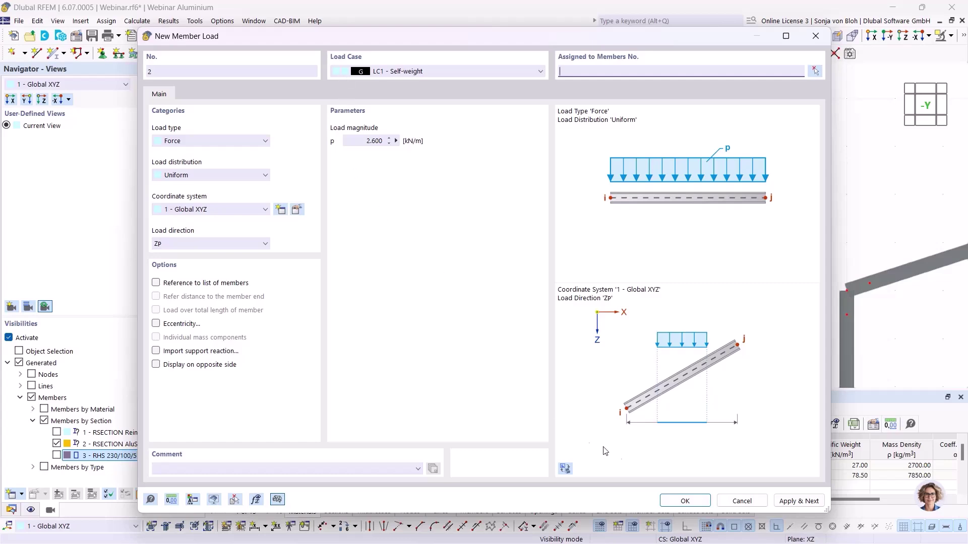
left_click(685, 501)
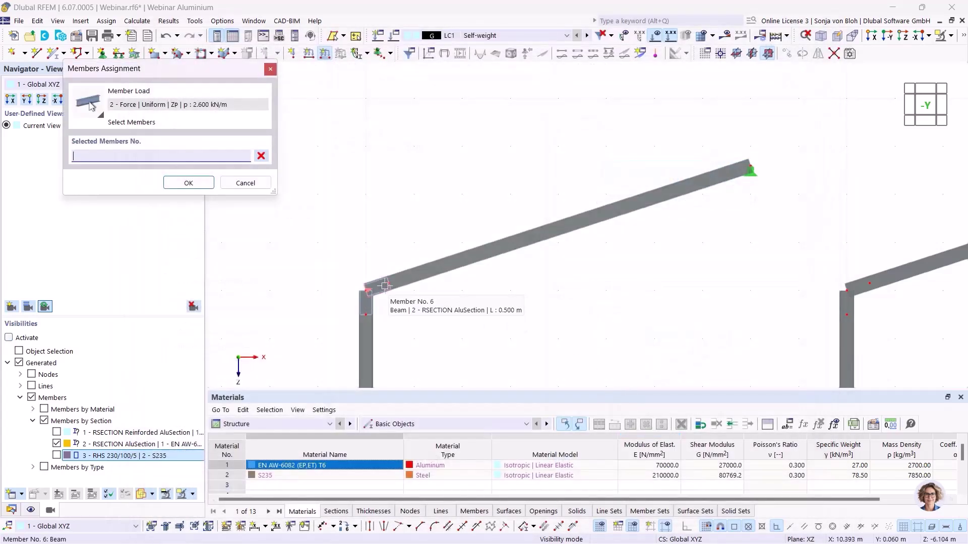
left_click(410, 279)
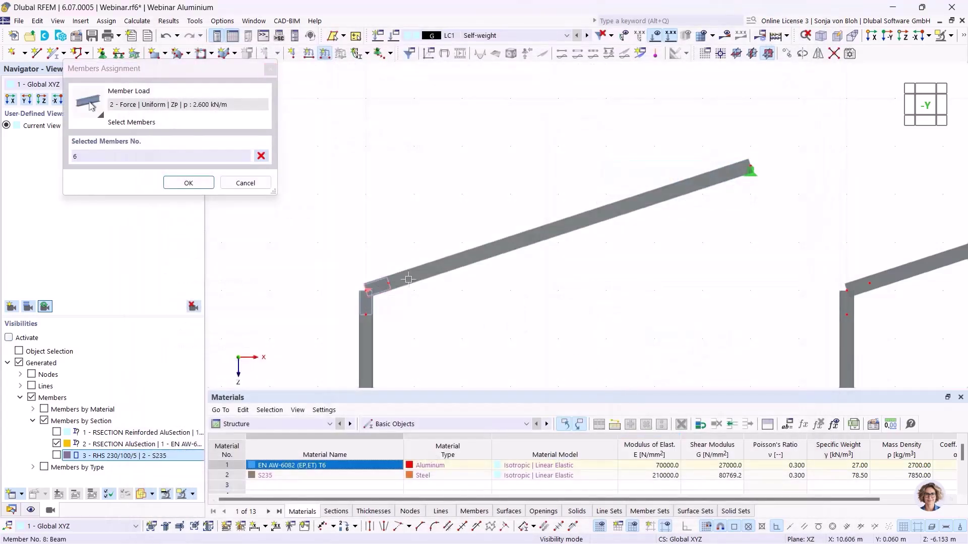
left_click(188, 183)
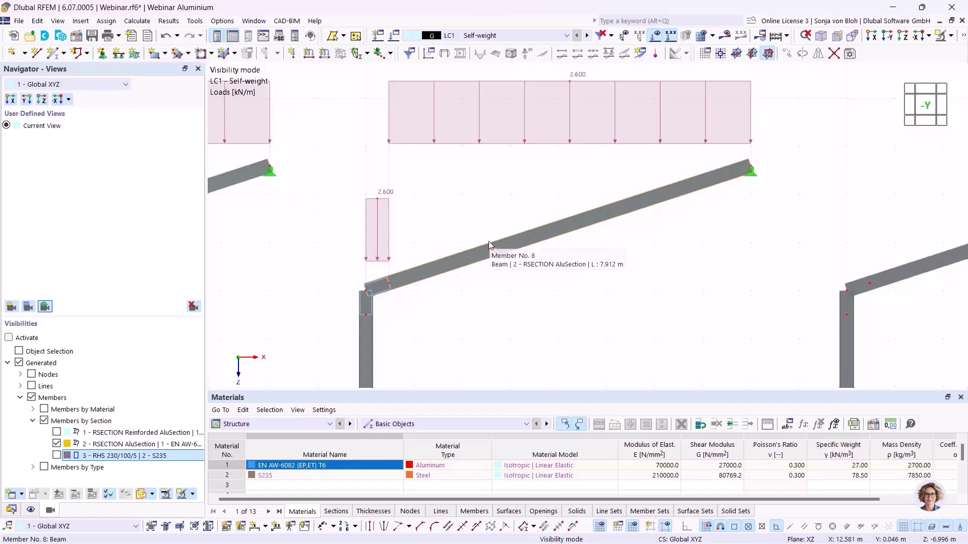
Step: Calculate LC1 and show the member results on the second frame with the loads hidden
scroll(489, 241, "down", 1)
scroll(511, 324, "down", 1)
middle_click_drag(510, 337, 516, 275)
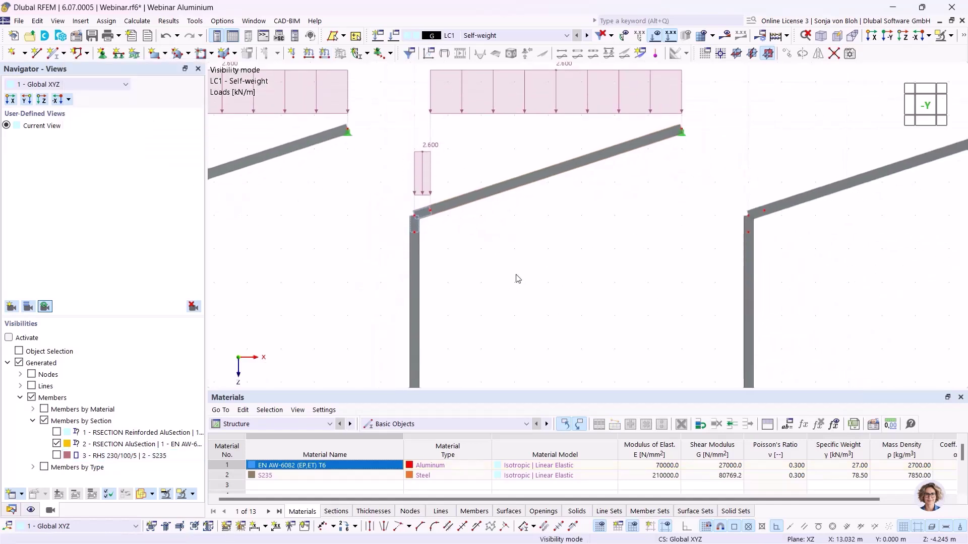
left_click(725, 36)
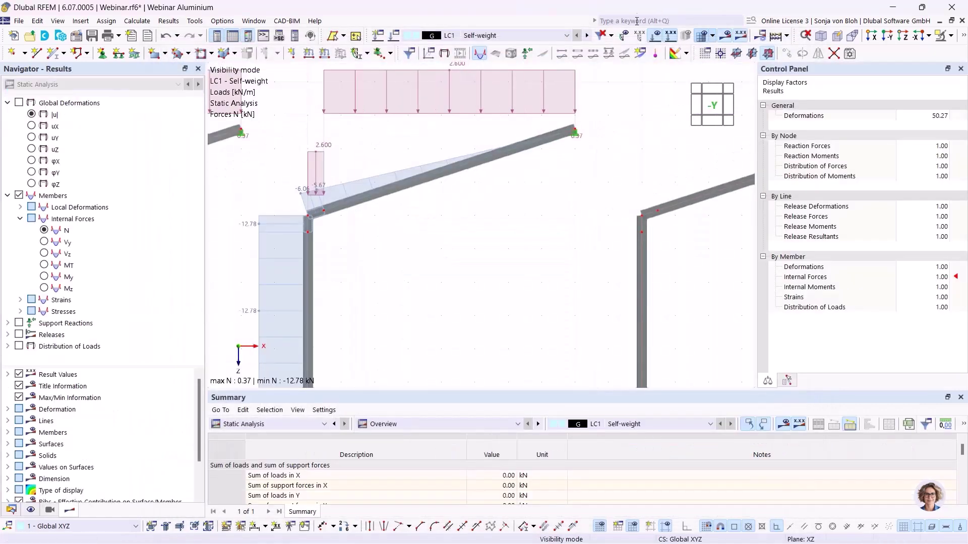
left_click(655, 35)
middle_click_drag(465, 249, 518, 244)
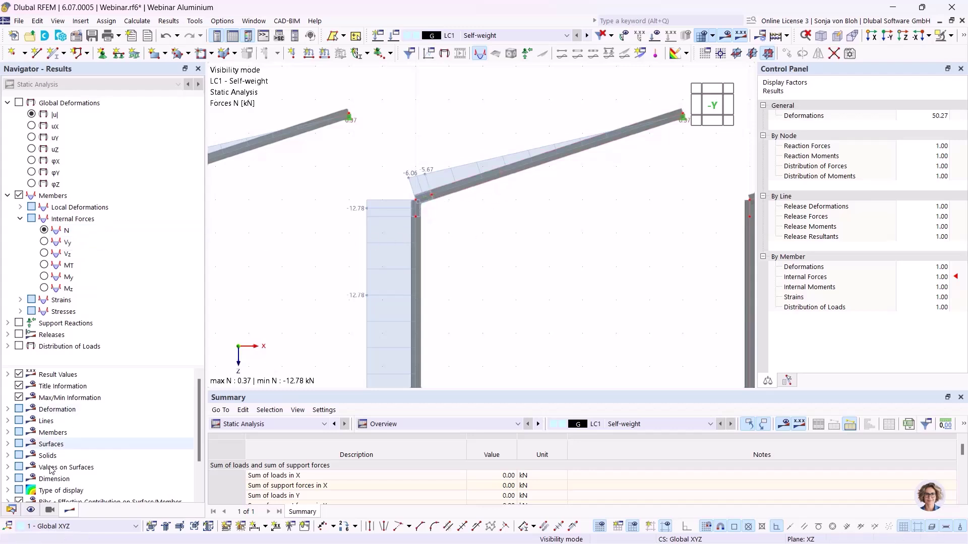
Step: Limit the visibility by section to RHS 230/100/5 and display the My moments of the steel corner members
left_click(49, 509)
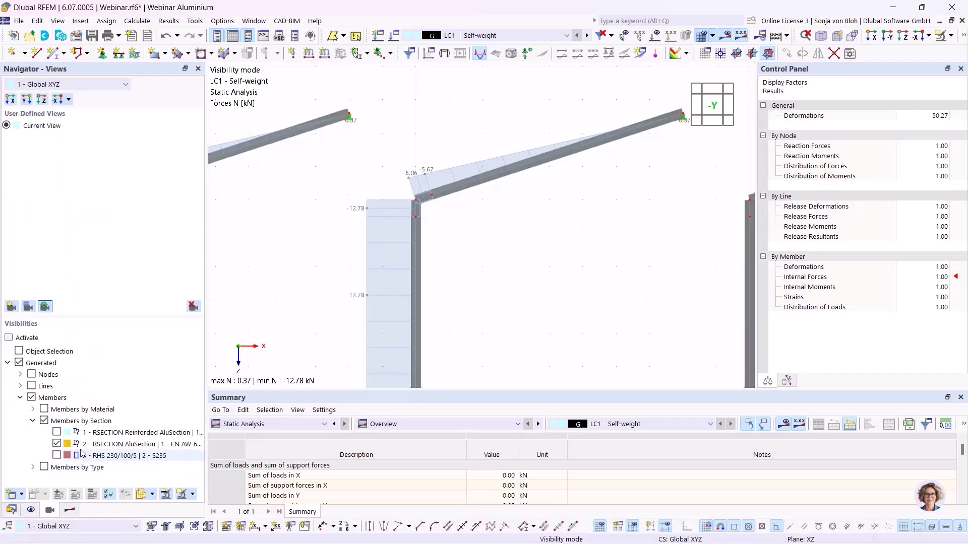
left_click(57, 455)
left_click(57, 456)
left_click(57, 444)
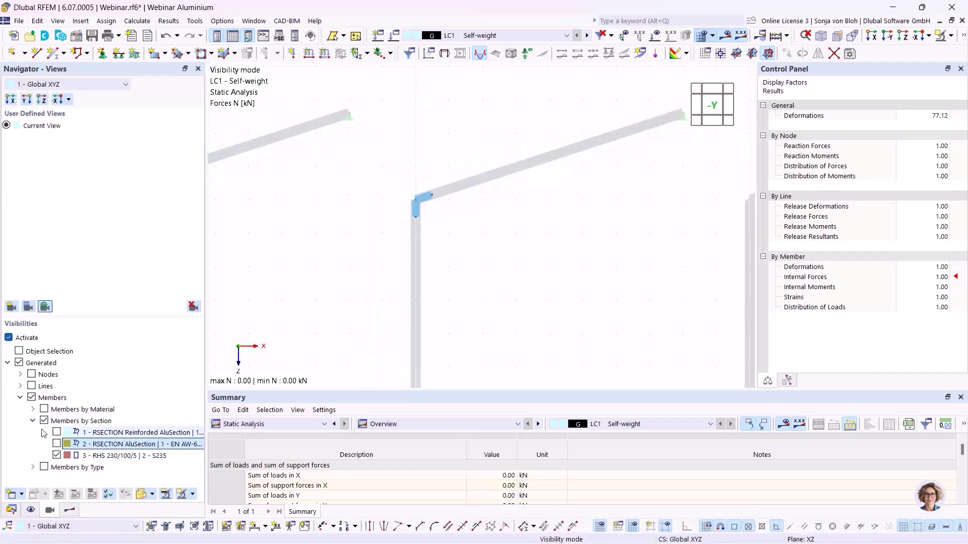
scroll(408, 202, "up", 3)
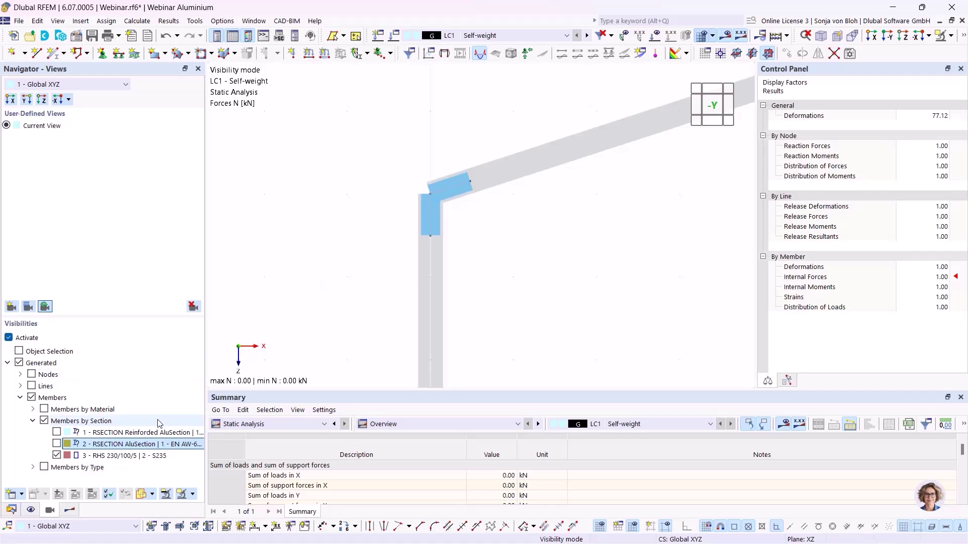
left_click(70, 510)
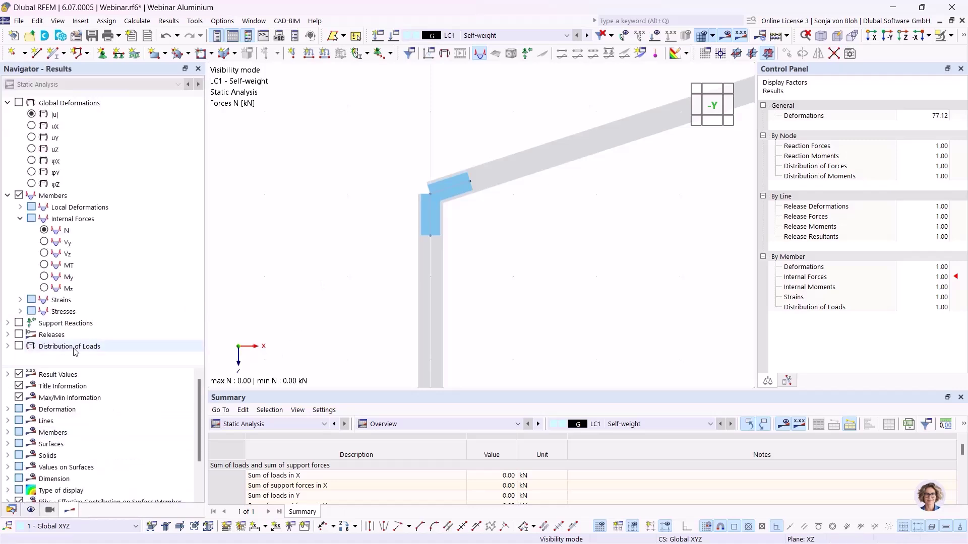
left_click(44, 277)
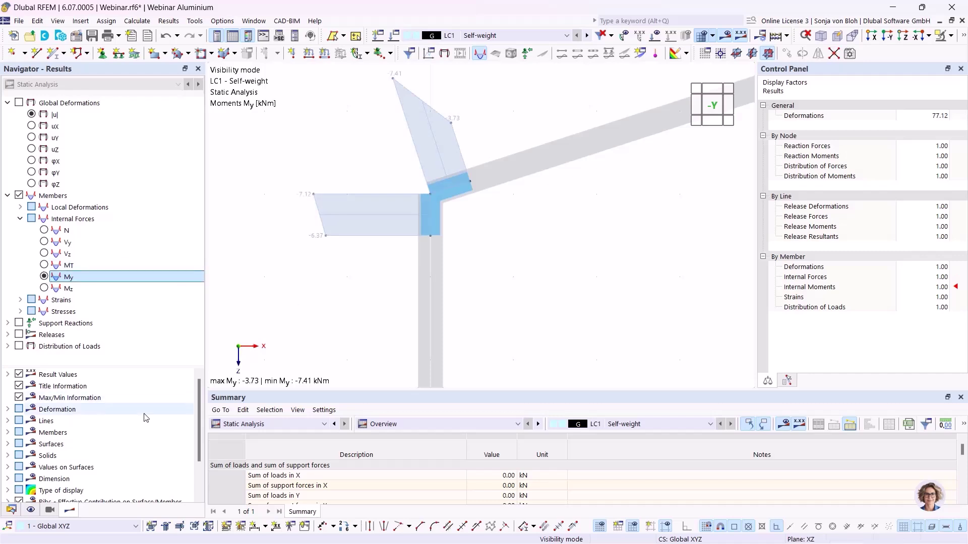
Step: Deactivate the visibility and compare the My moments of the aluminum and steel members at the second frame's corner
left_click(50, 510)
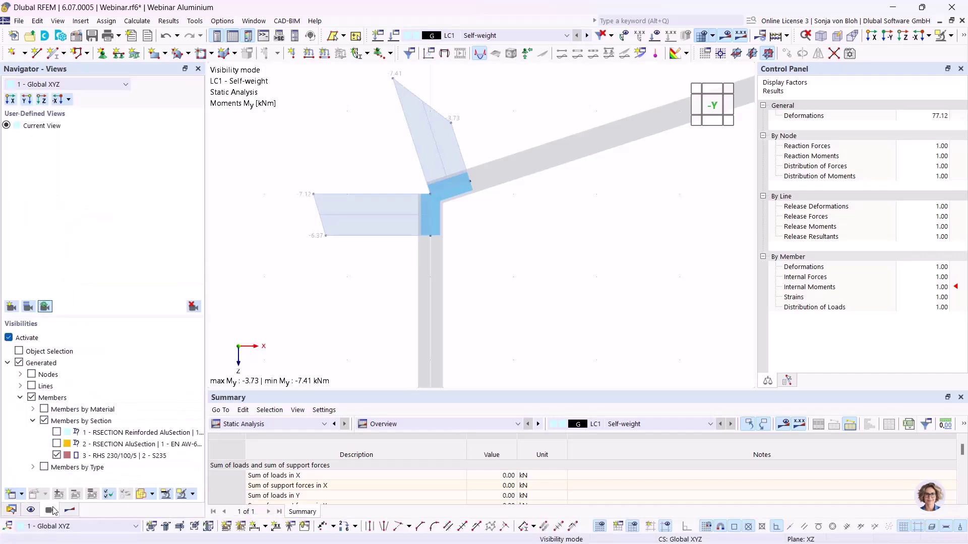
left_click(8, 338)
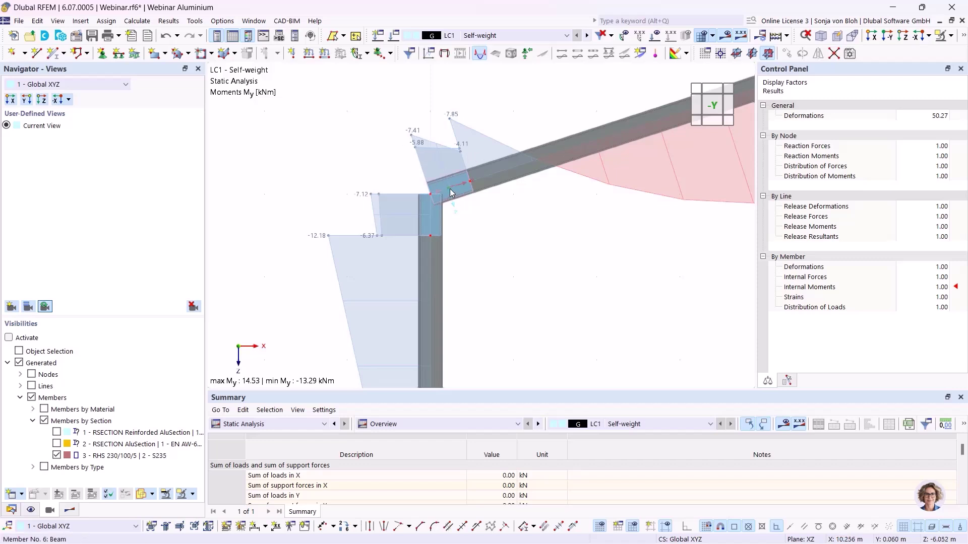
scroll(425, 143, "up", 3)
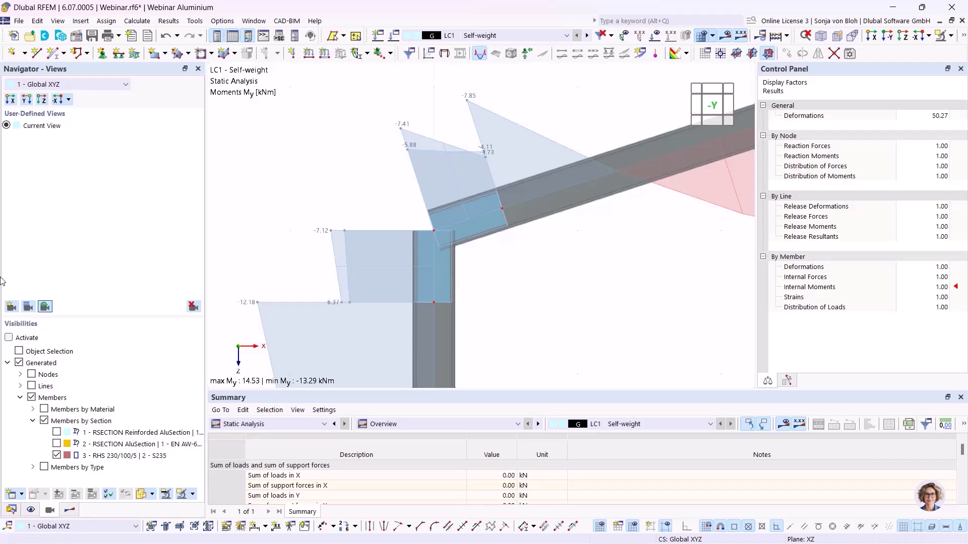
Step: Switch to the PowerPoint slide show and advance to the Nodal release slide
mouse_move(333, 516)
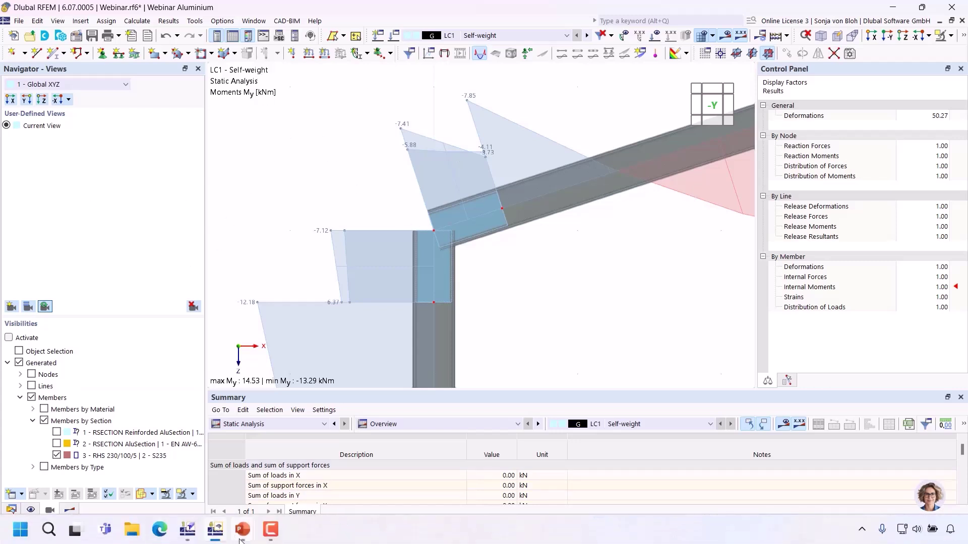
mouse_move(242, 529)
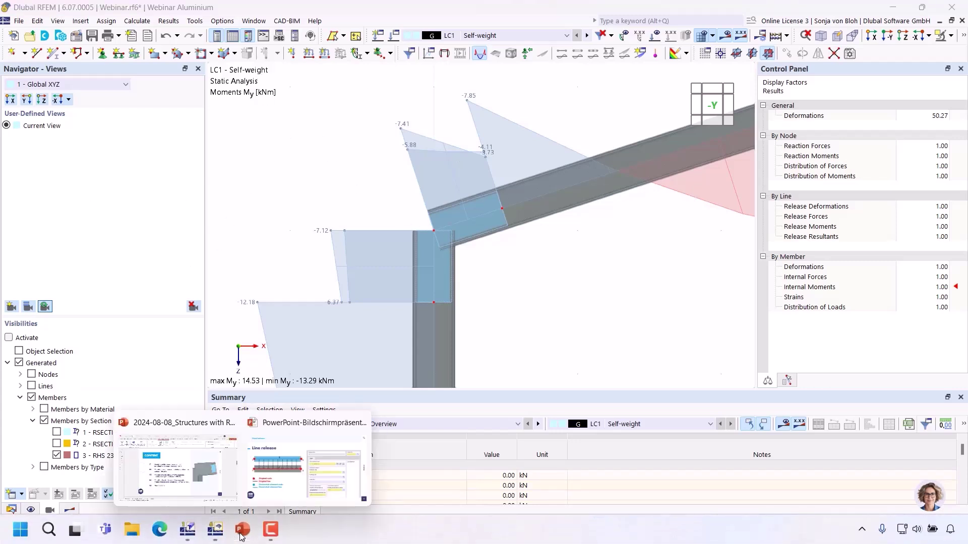
left_click(263, 465)
key("Right")
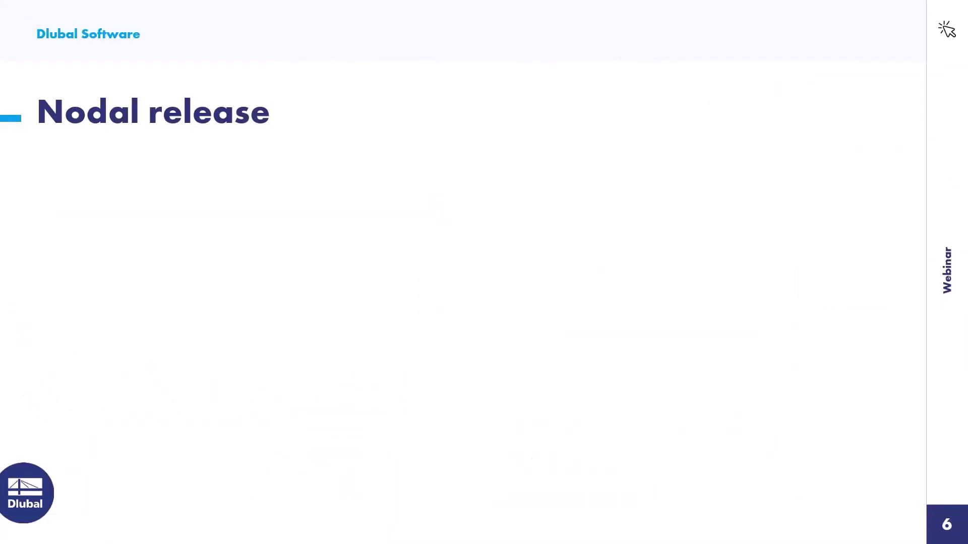
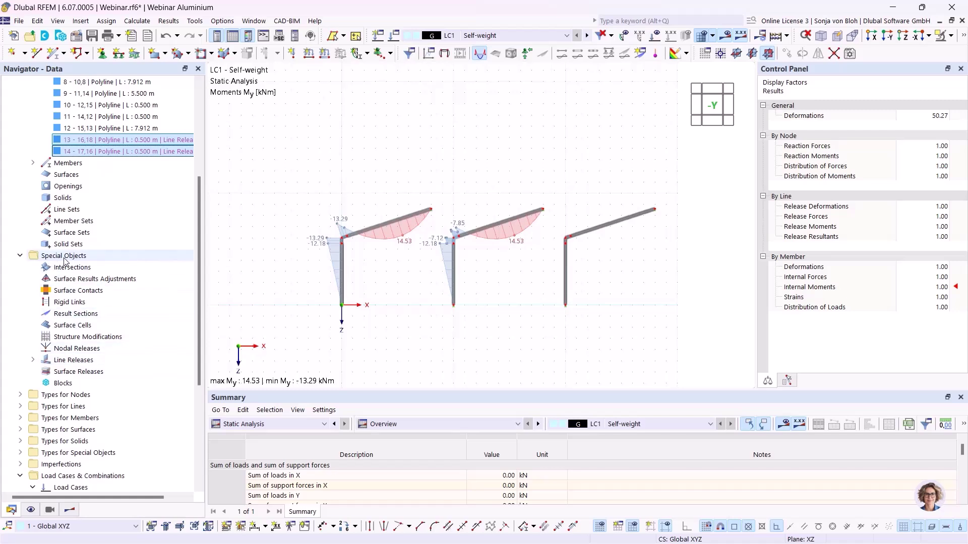
Step: Start a new nodal release on corner nodes 12, 14 and 15 of the third frame, with the release type defined separately for each node
right_click(72, 351)
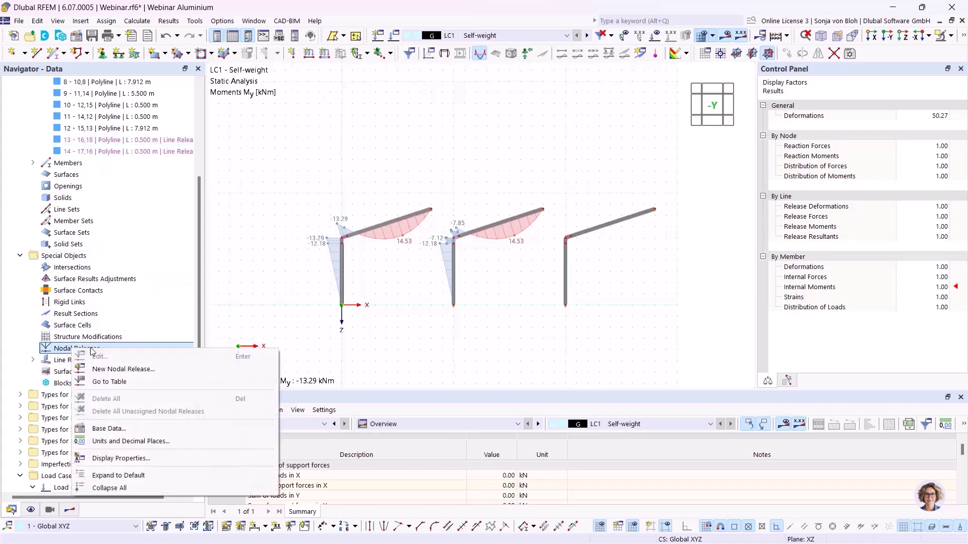
left_click(121, 370)
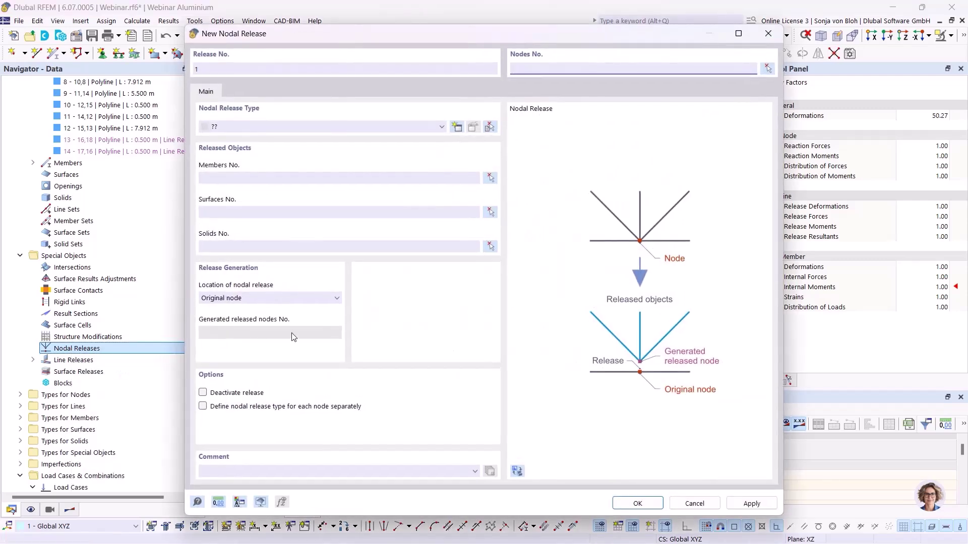
left_click(767, 69)
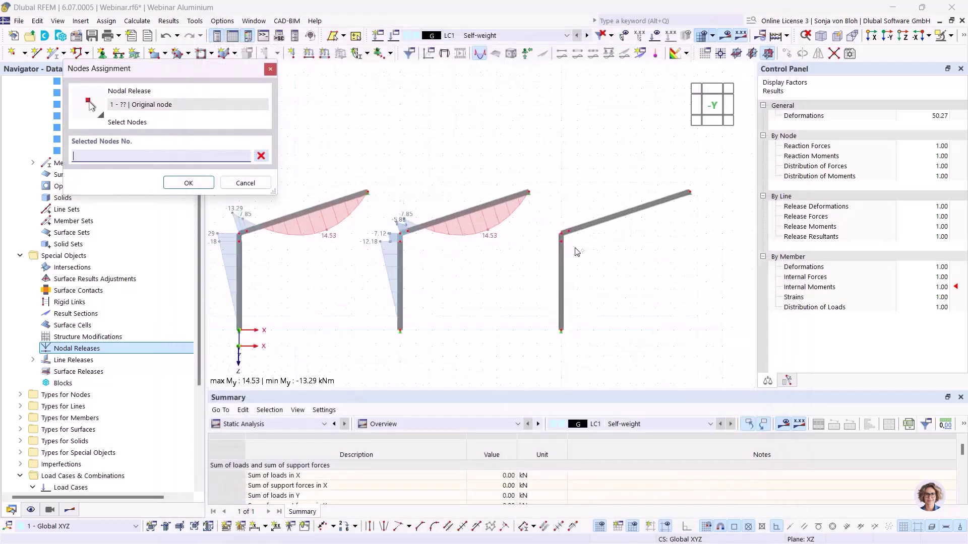
scroll(577, 252, "up", 4)
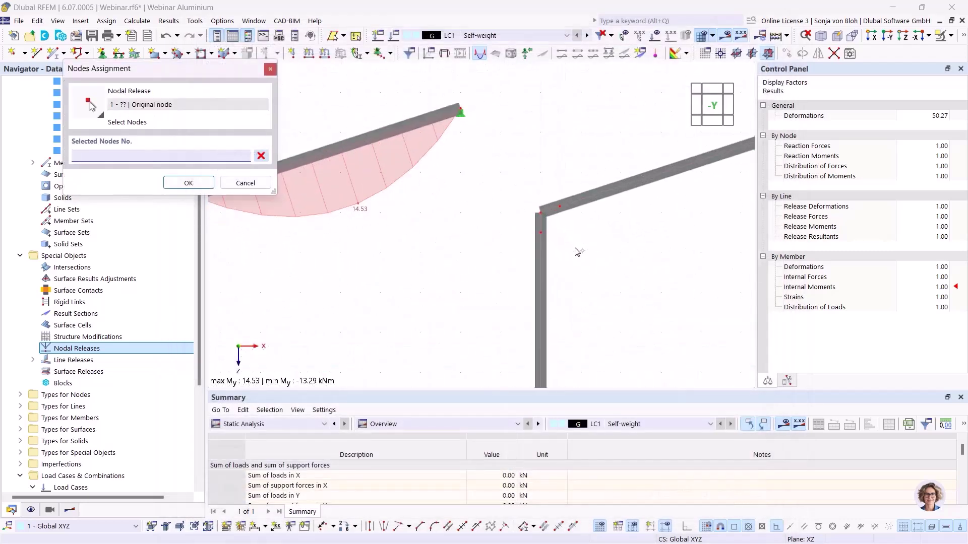
left_click(540, 232)
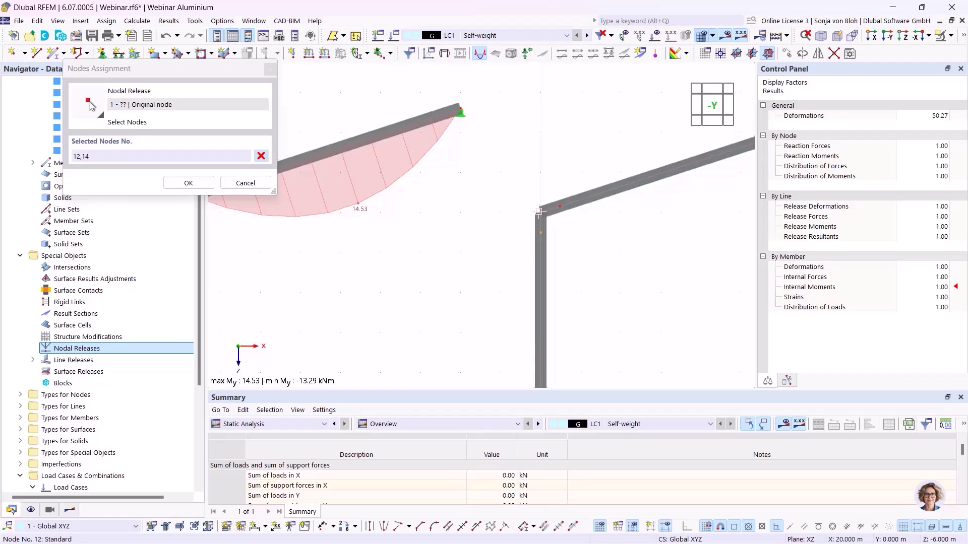
left_click(558, 205)
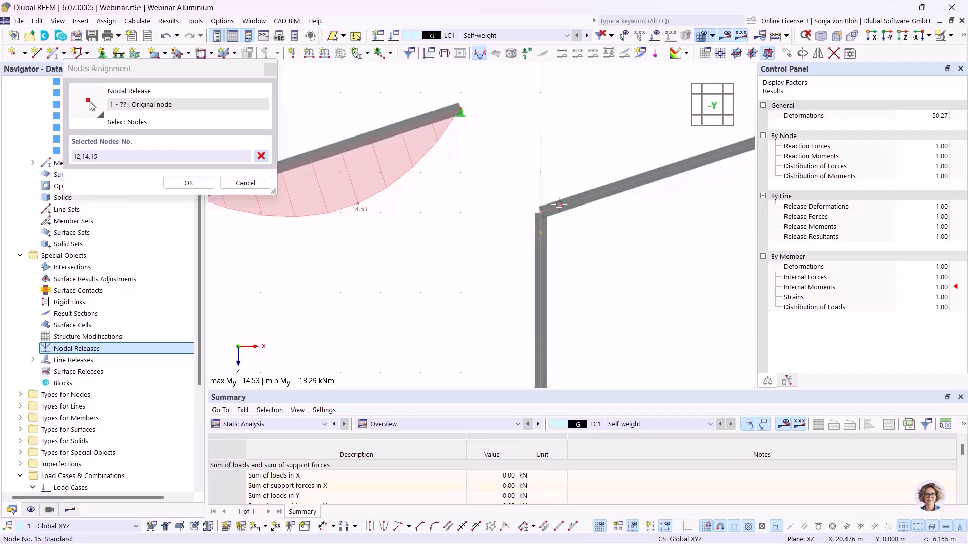
left_click(188, 183)
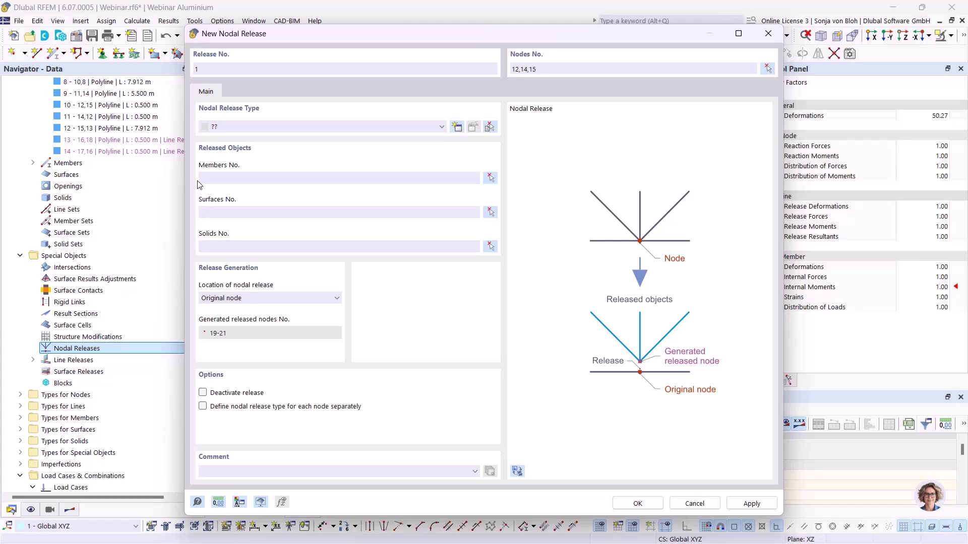
left_click(203, 407)
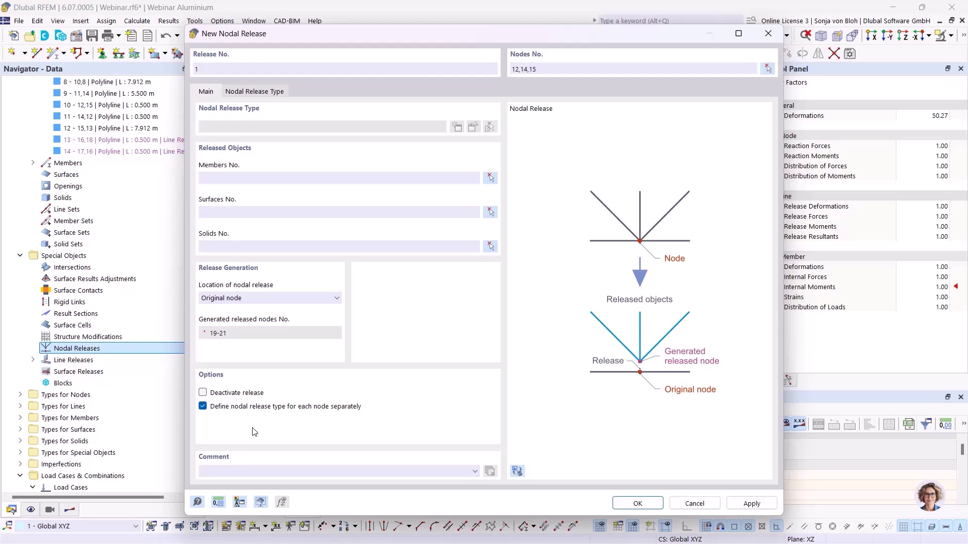
left_click(269, 92)
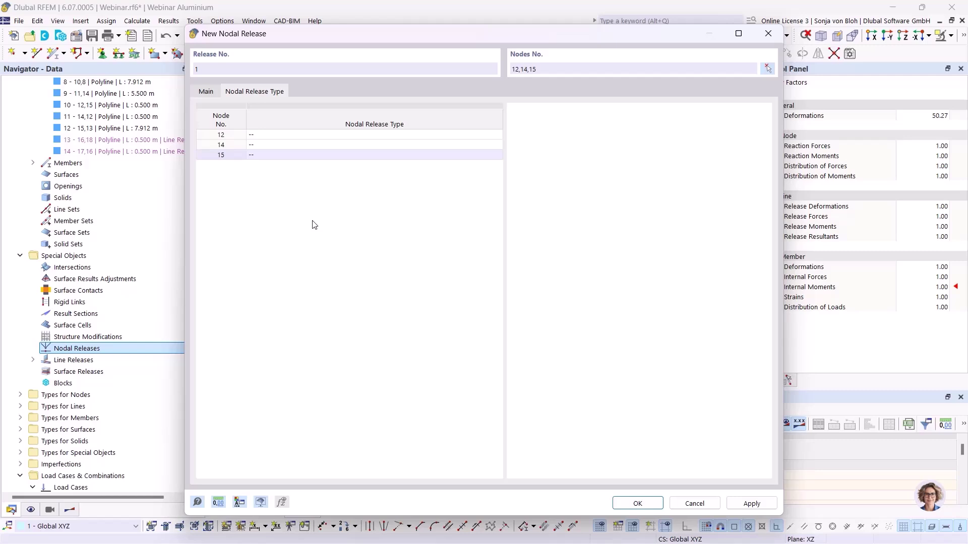
Step: Create a nodal release type for node 12 that releases only ux, using the local axes of rafter member 12
left_click(306, 135)
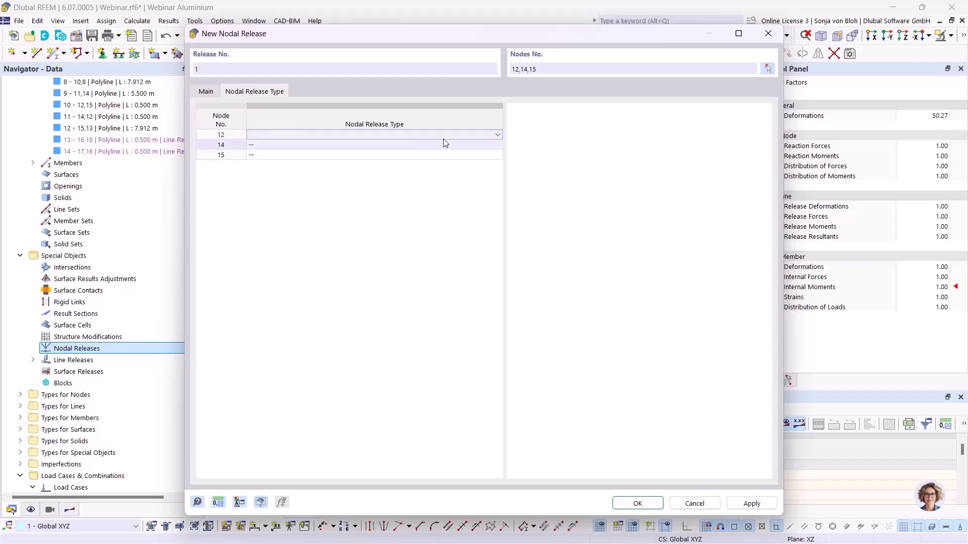
left_click(497, 135)
left_click(409, 144)
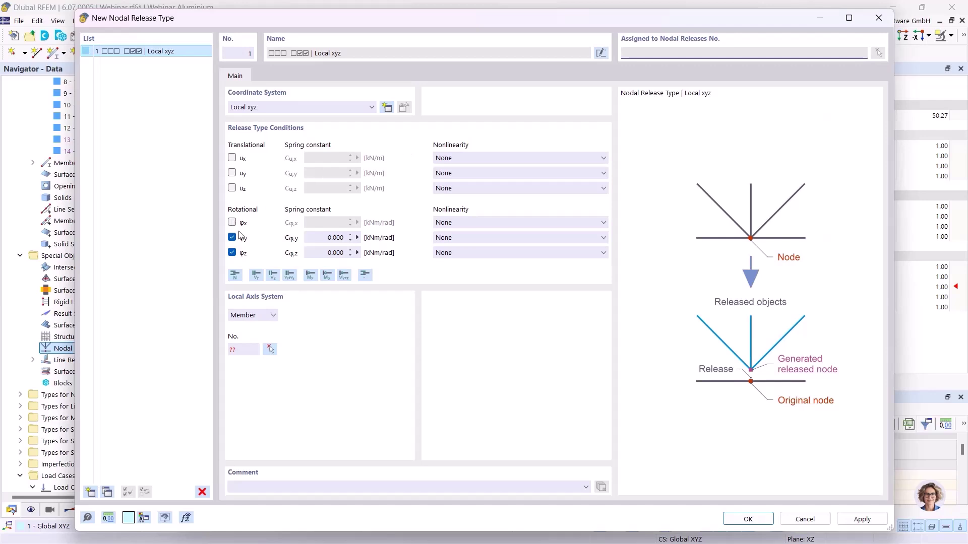
left_click(232, 238)
left_click(232, 253)
left_click(232, 158)
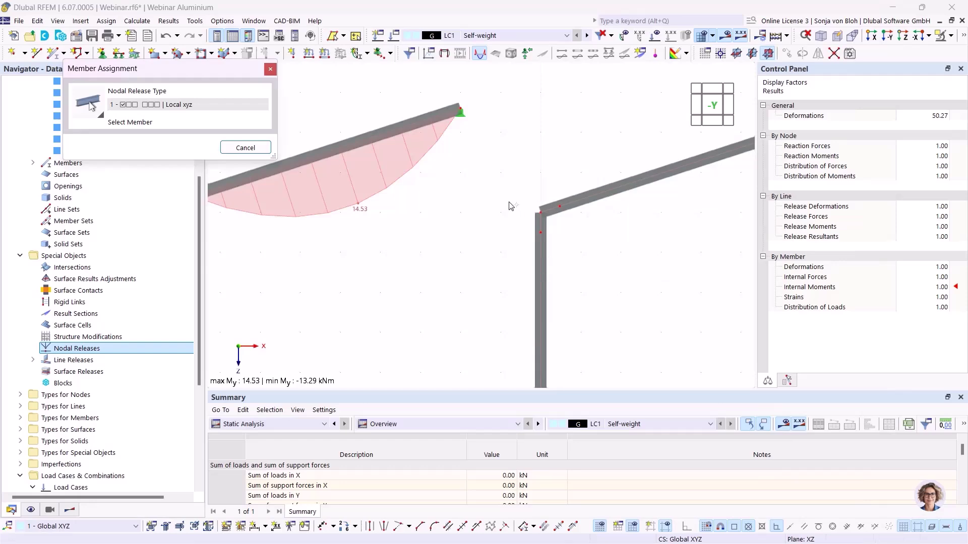
left_click(656, 172)
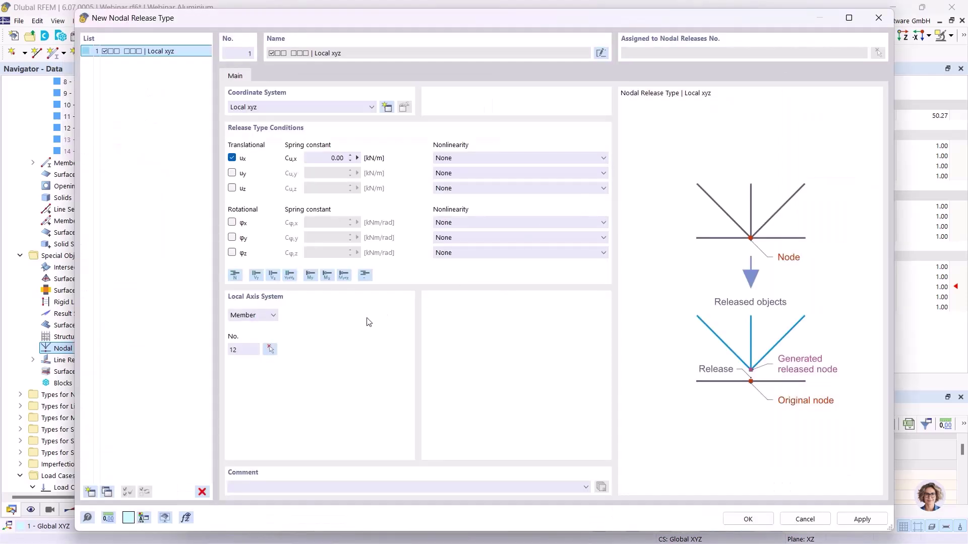
left_click(749, 519)
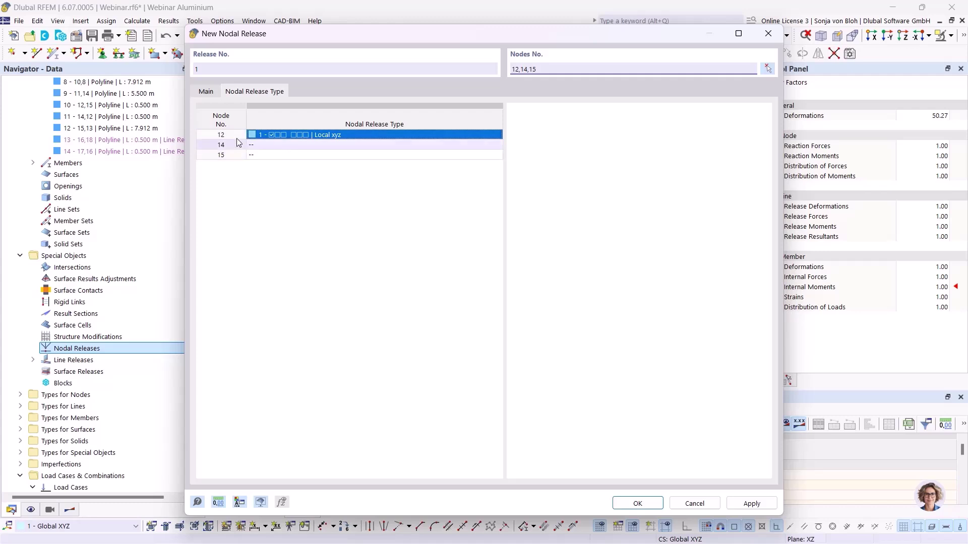
Step: Assign the existing ux nodal release type 1 to node 15 as well
left_click(287, 154)
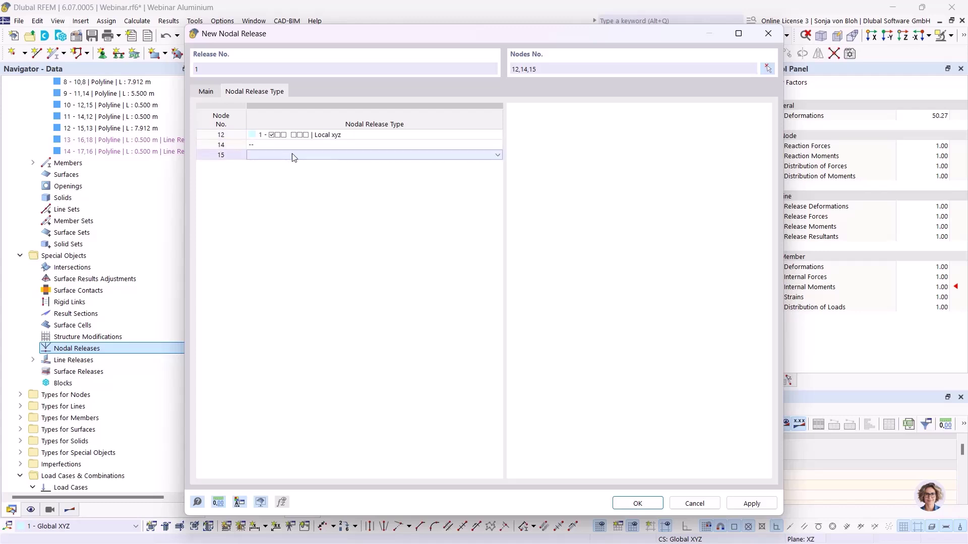
left_click(498, 155)
left_click(381, 163)
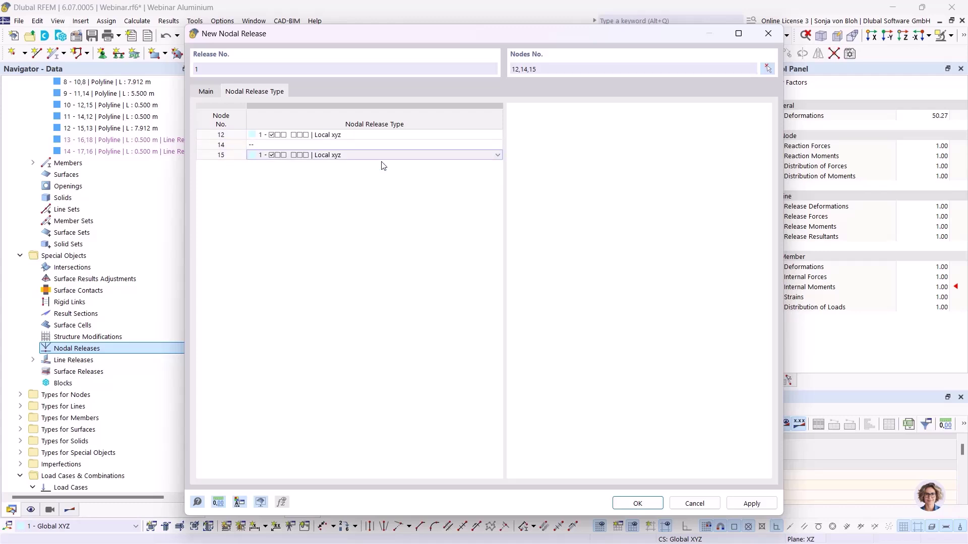
Step: Create a second nodal release type for node 14 that releases only ux, using the local axes of column member 9
left_click(312, 145)
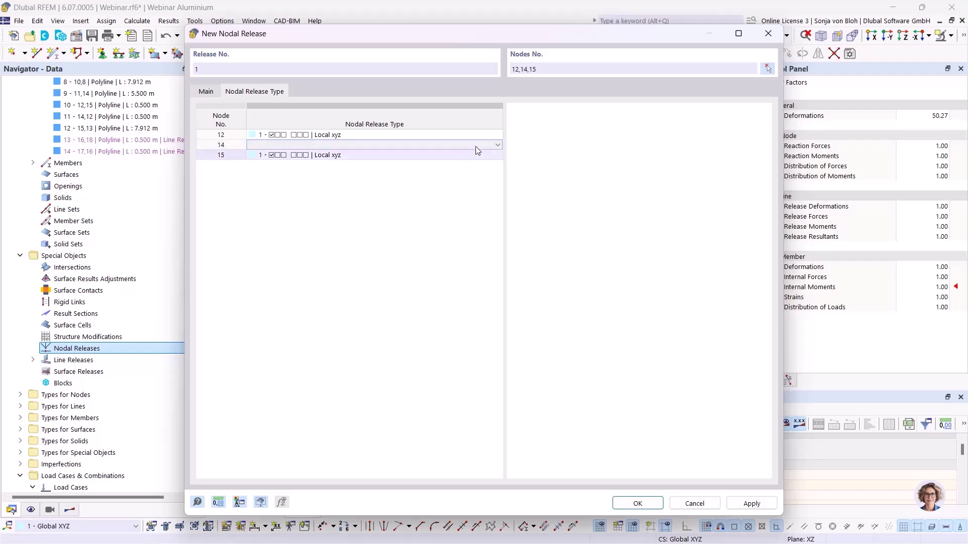
left_click(498, 145)
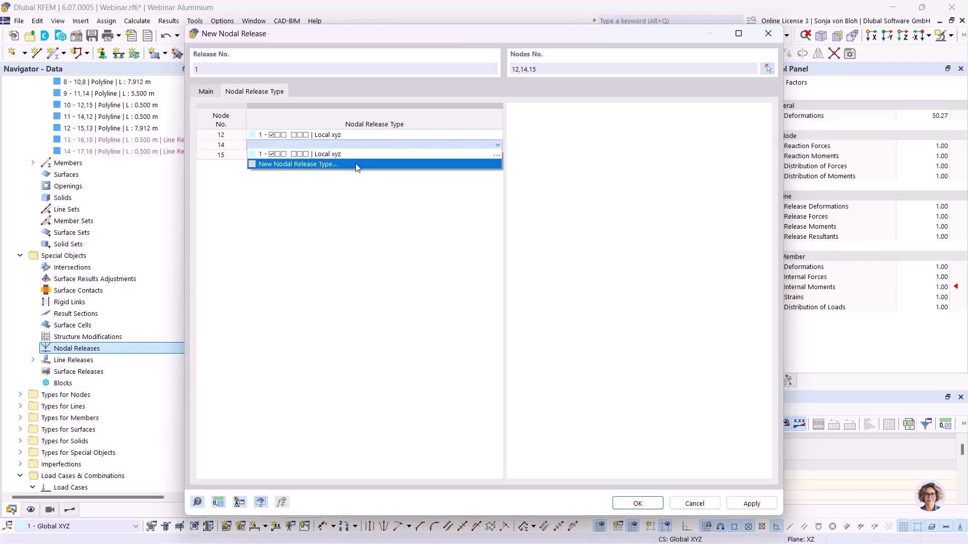
left_click(356, 166)
left_click(232, 237)
left_click(232, 237)
left_click(232, 252)
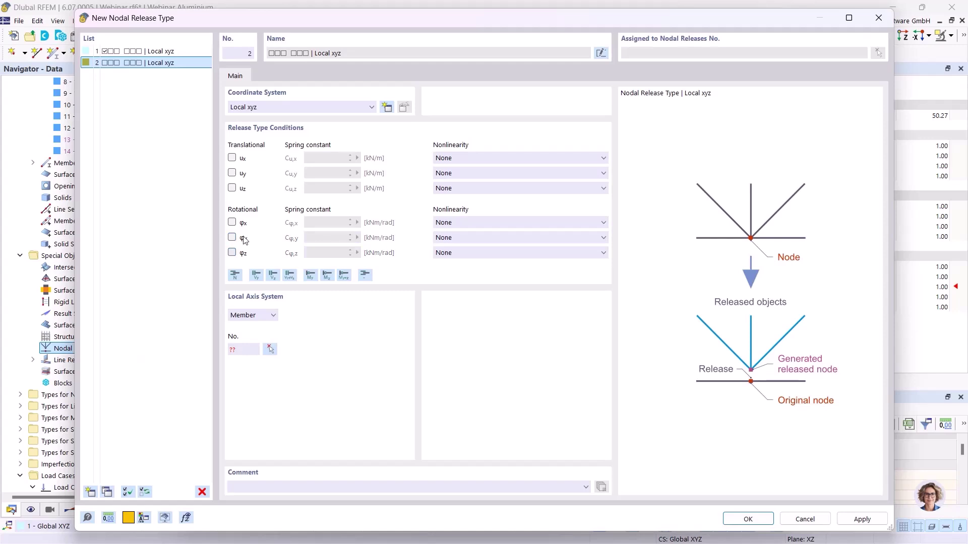
left_click(232, 158)
left_click(270, 350)
scroll(376, 277, "down", 4)
scroll(422, 330, "up", 3)
left_click(469, 288)
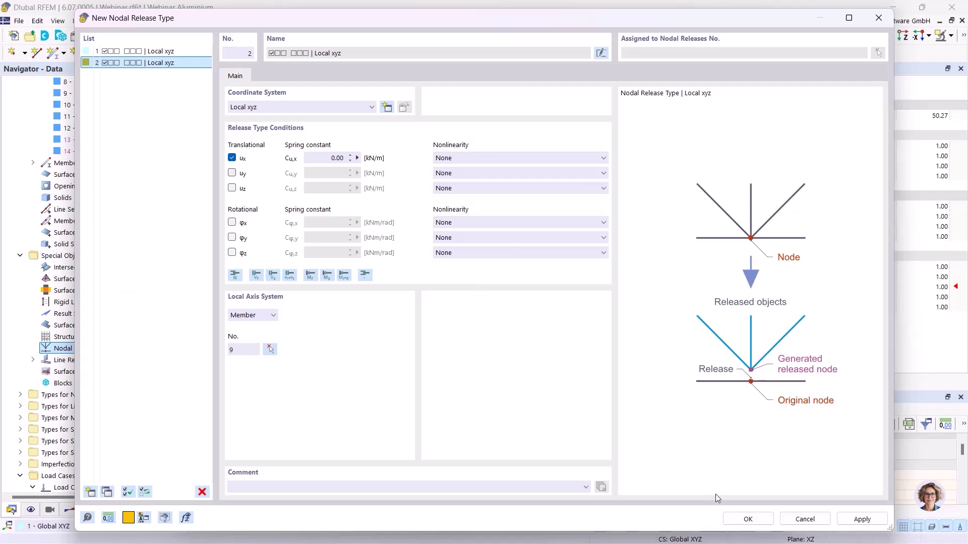
left_click(746, 518)
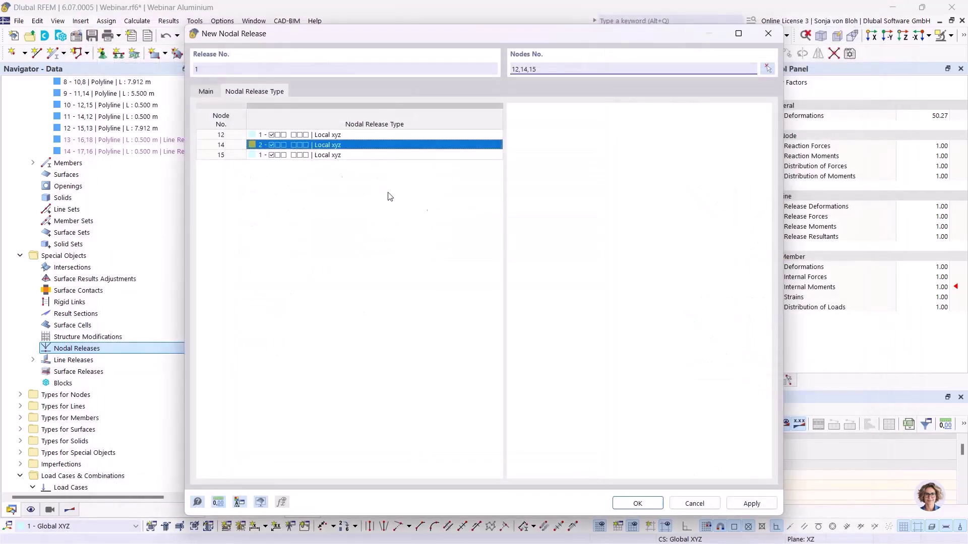
Step: Set members 10 and 11 as the released objects and finish the nodal release on nodes 12, 14 and 15
left_click(210, 94)
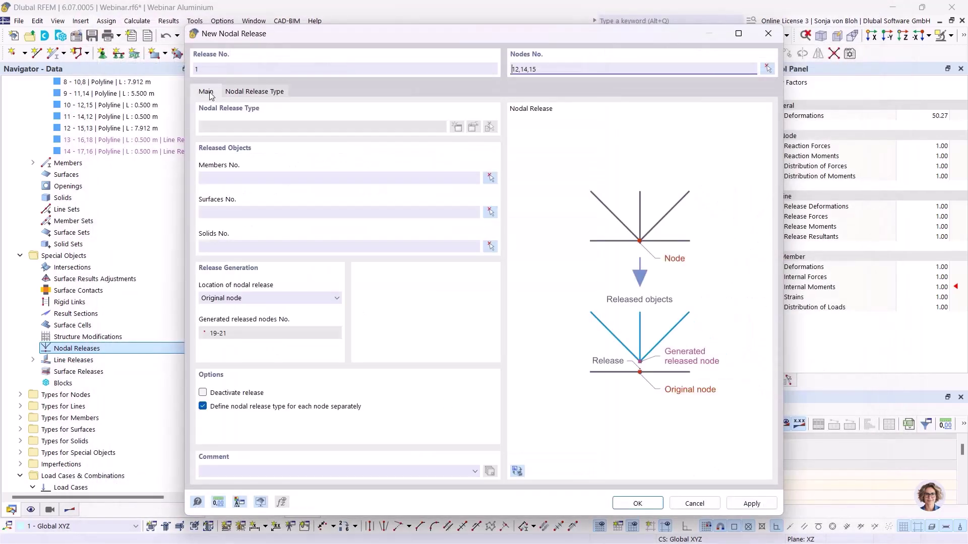
left_click(489, 177)
left_click(470, 179)
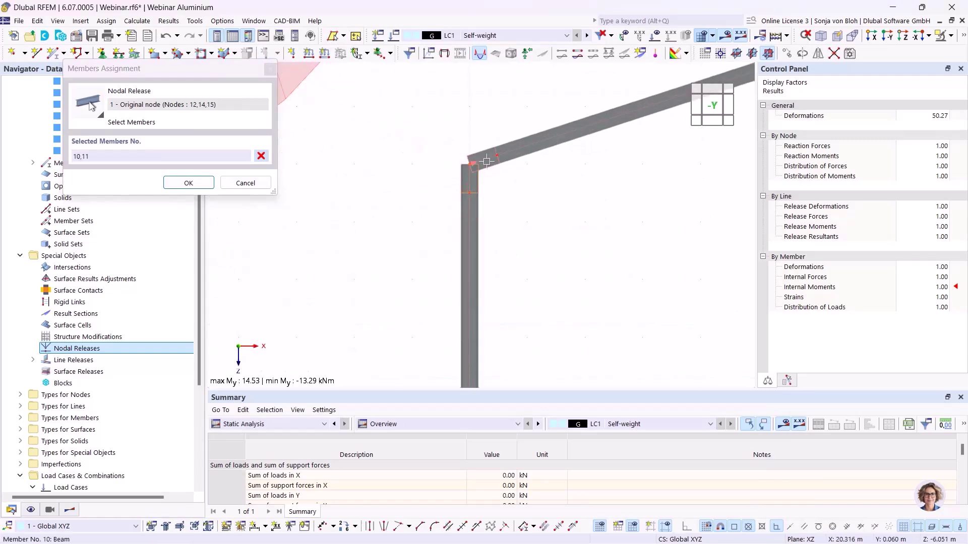
left_click(188, 183)
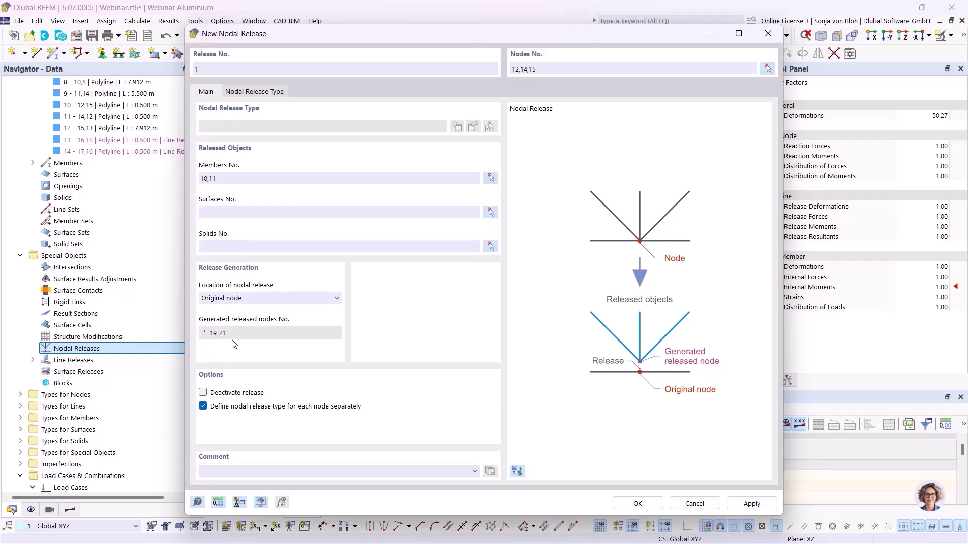
left_click(625, 504)
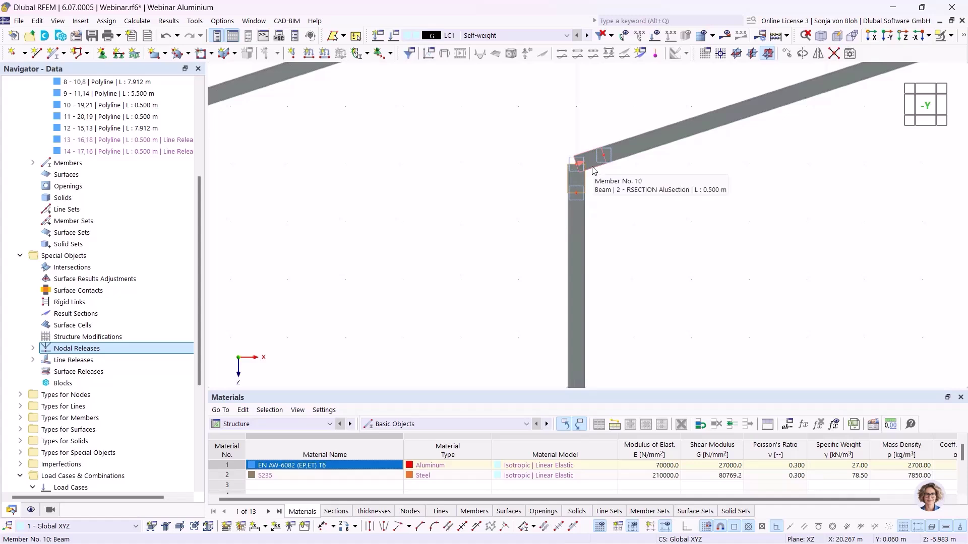
Step: Assign section 3 - RHS 230/100/5 in steel S235 to the two released corner members 10 and 11
scroll(595, 177, "up", 3)
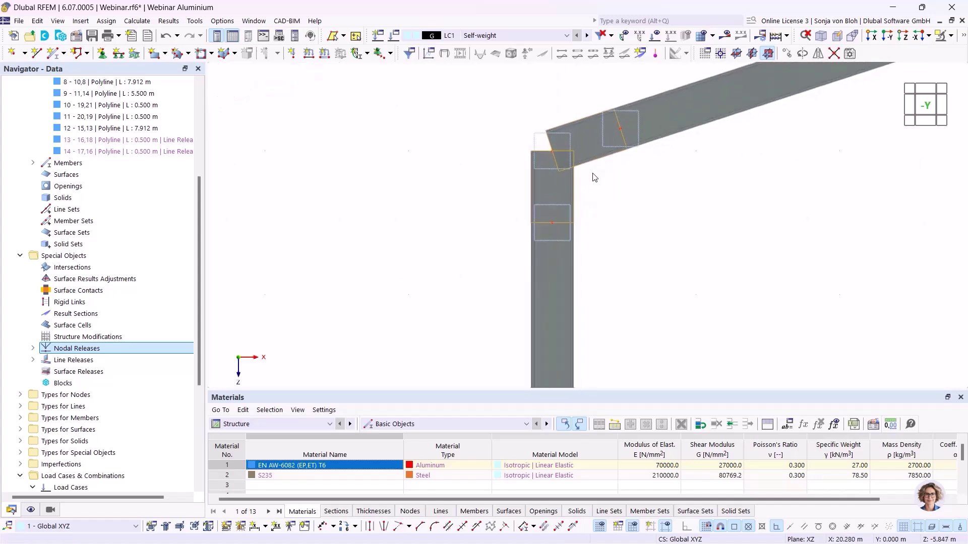
right_click(599, 164)
mouse_move(643, 197)
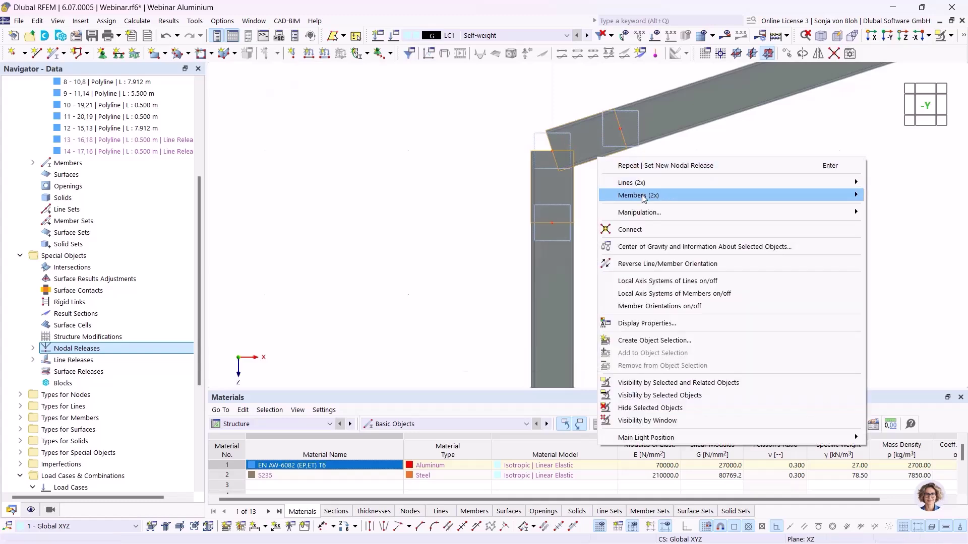
left_click(573, 196)
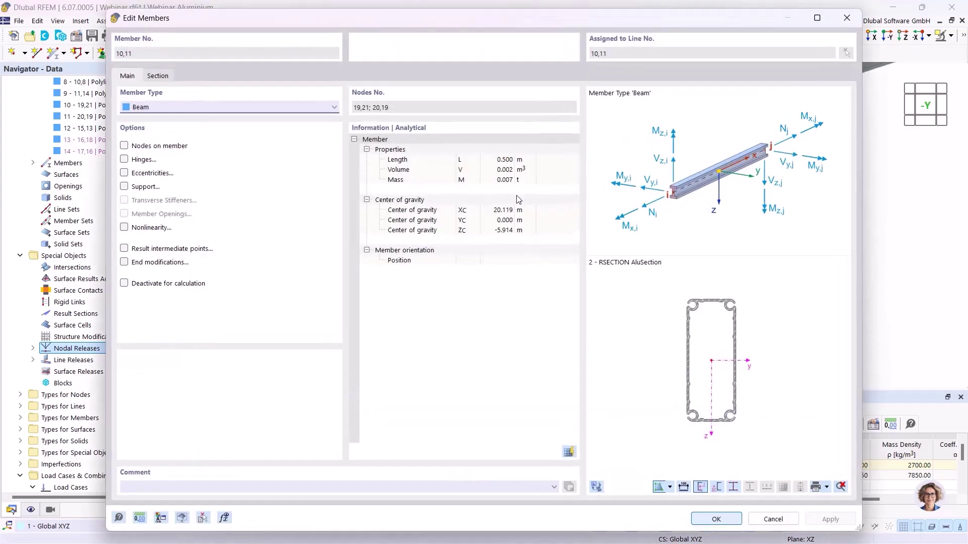
left_click(159, 76)
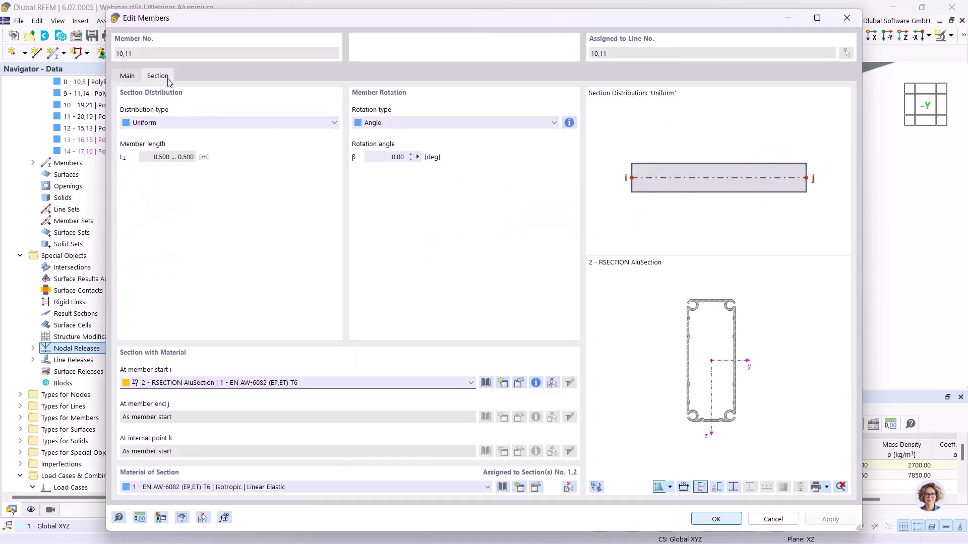
left_click(261, 384)
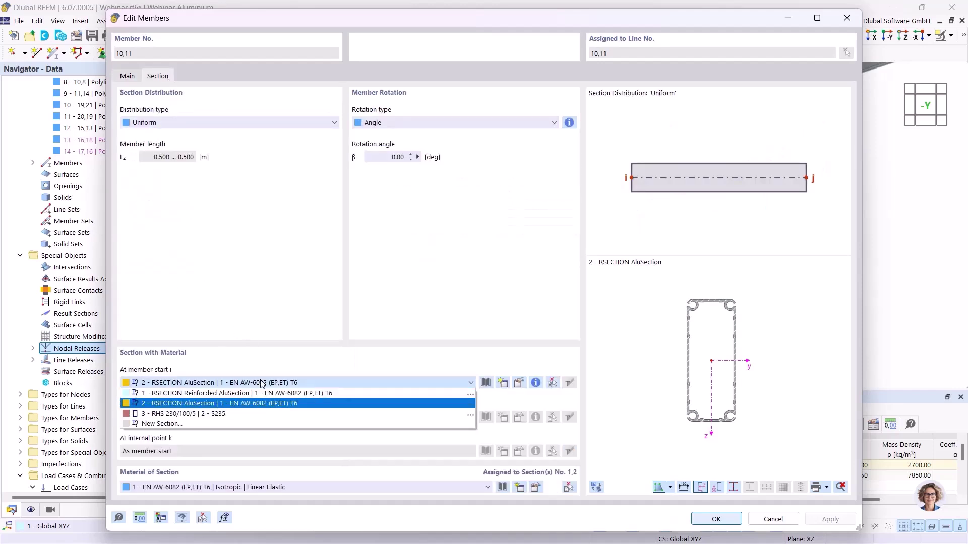
left_click(209, 413)
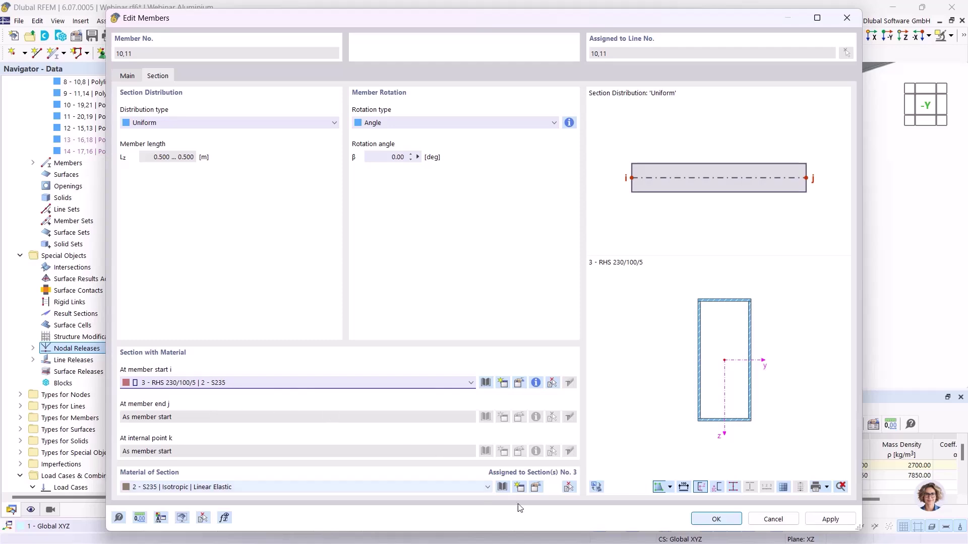
left_click(717, 520)
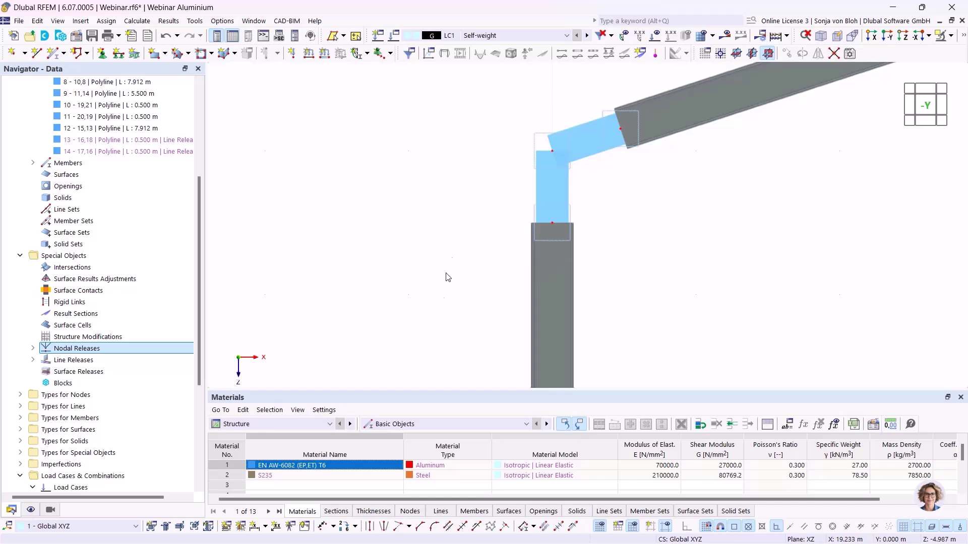
Step: Add a beam member with section 2 - RSECTION AluSection in EN AW-6082 from original node 14 to original node 12
left_click(56, 53)
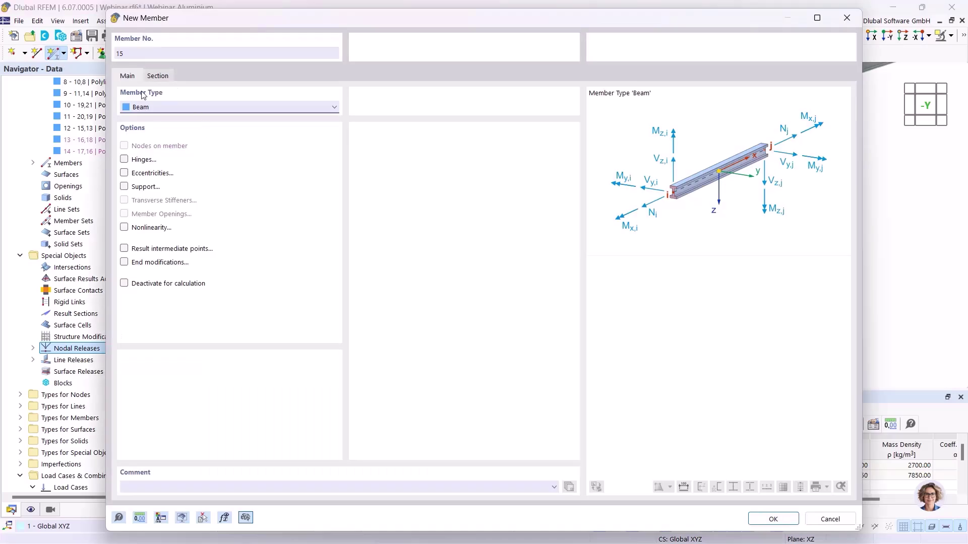
left_click(158, 76)
left_click(260, 382)
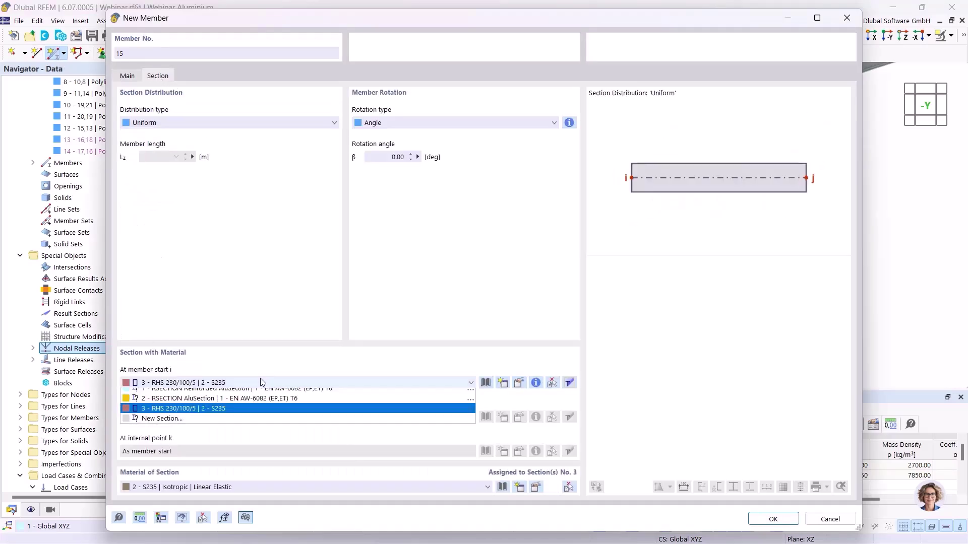
left_click(236, 404)
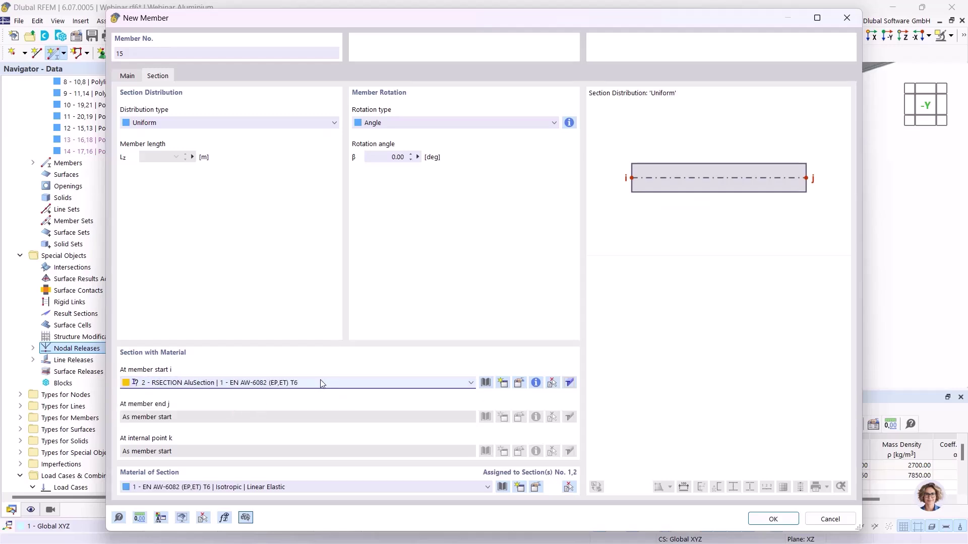
left_click(756, 519)
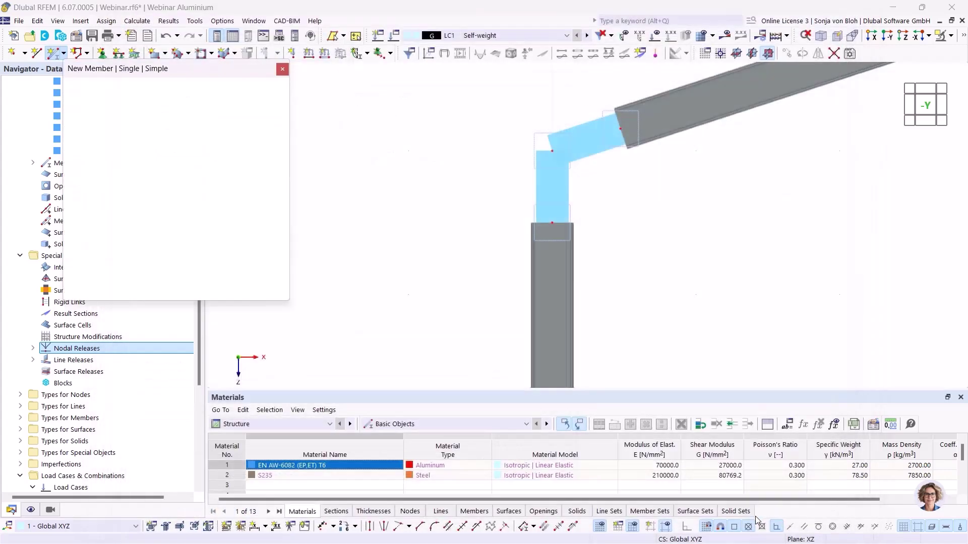
left_click(552, 223)
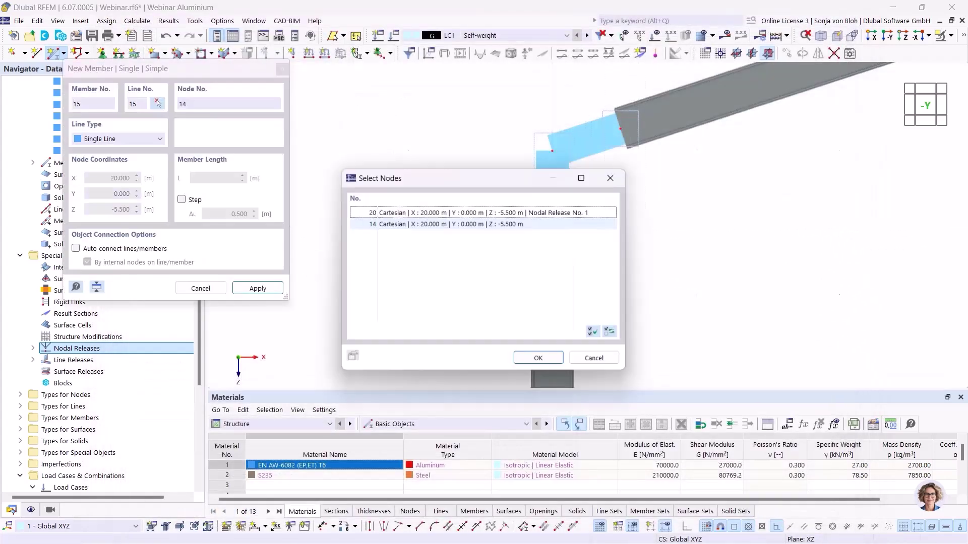
left_click(468, 223)
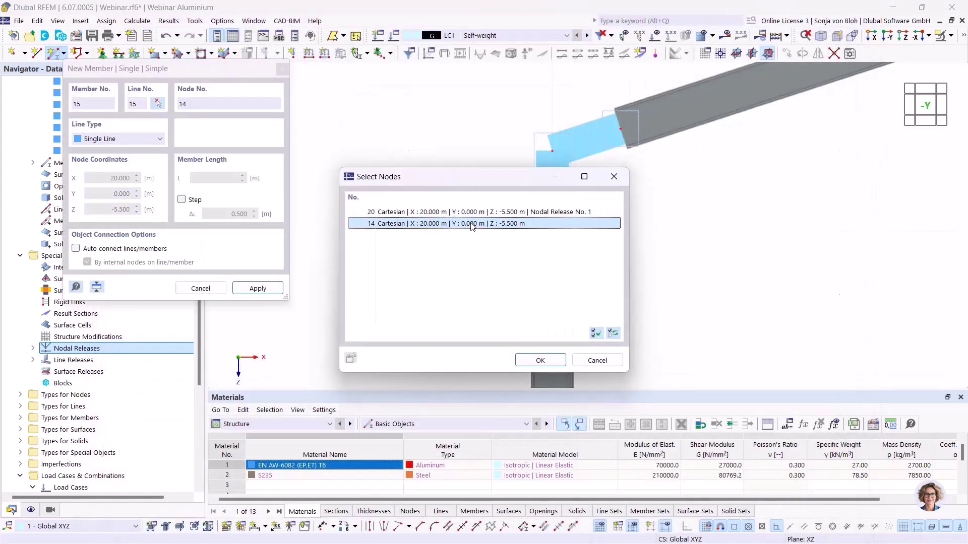
left_click(540, 360)
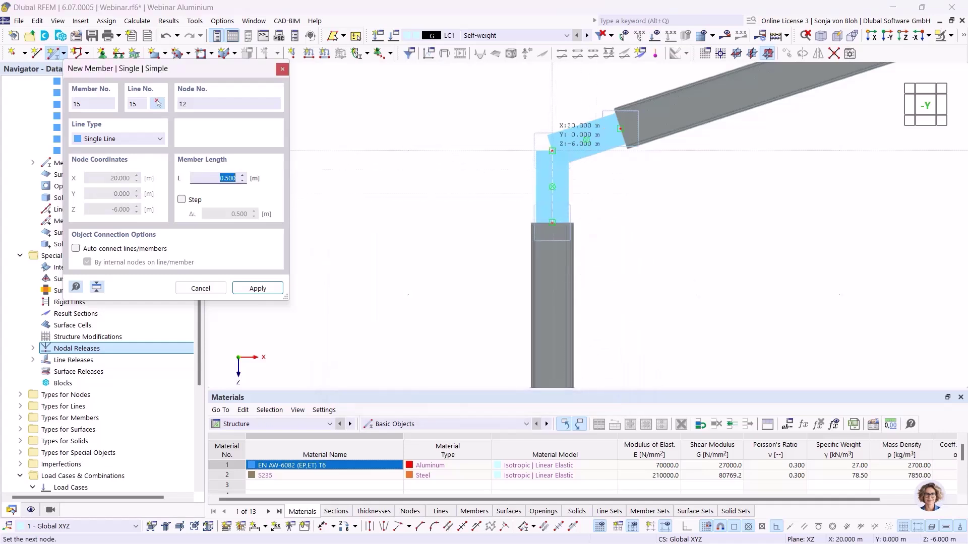
left_click(552, 152)
left_click(491, 223)
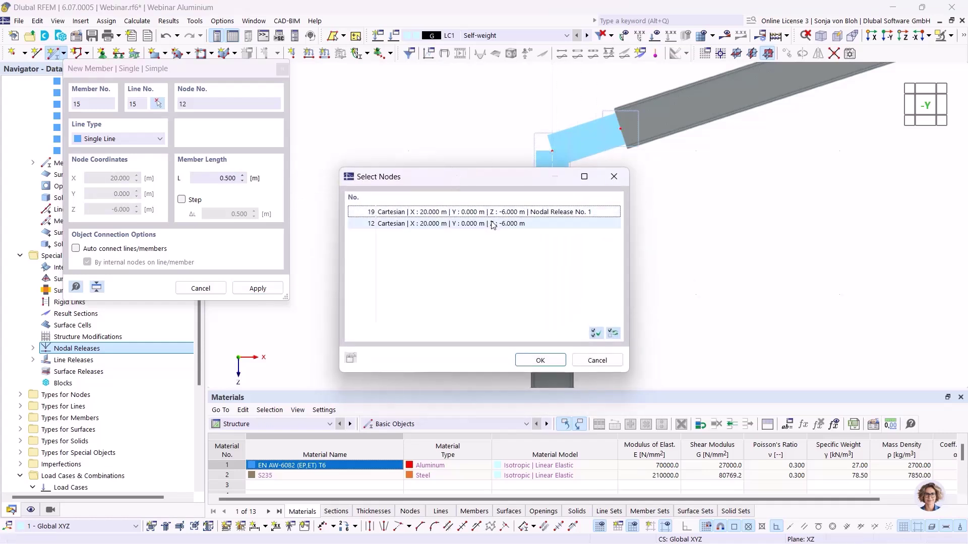
left_click(540, 360)
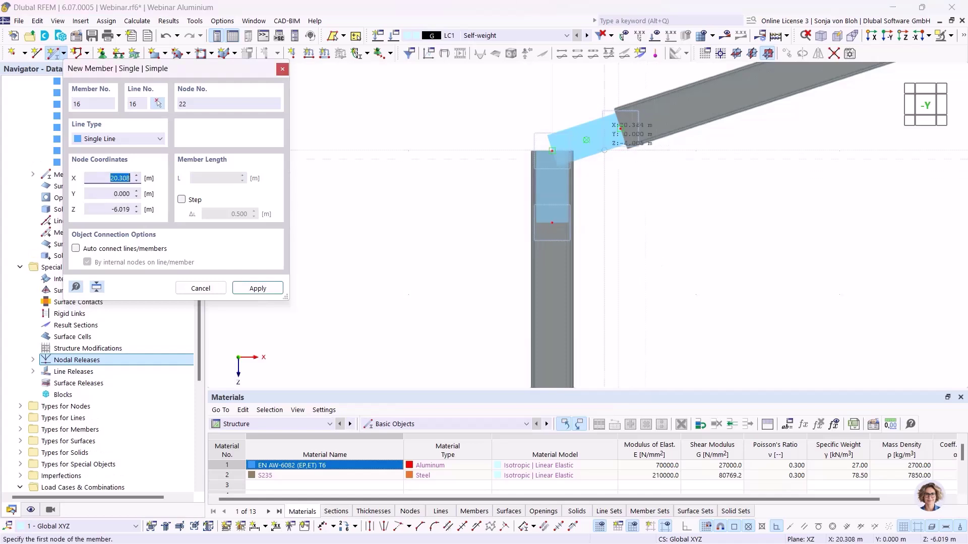
Step: Add another beam member with the same aluminum section from original node 12 to original node 15, and end member placement
left_click(552, 152)
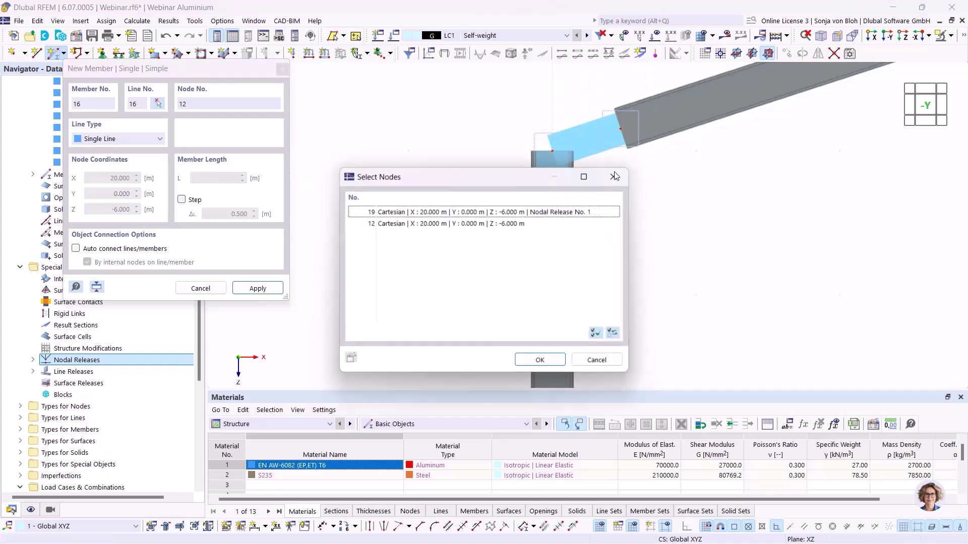
left_click(491, 223)
left_click(540, 360)
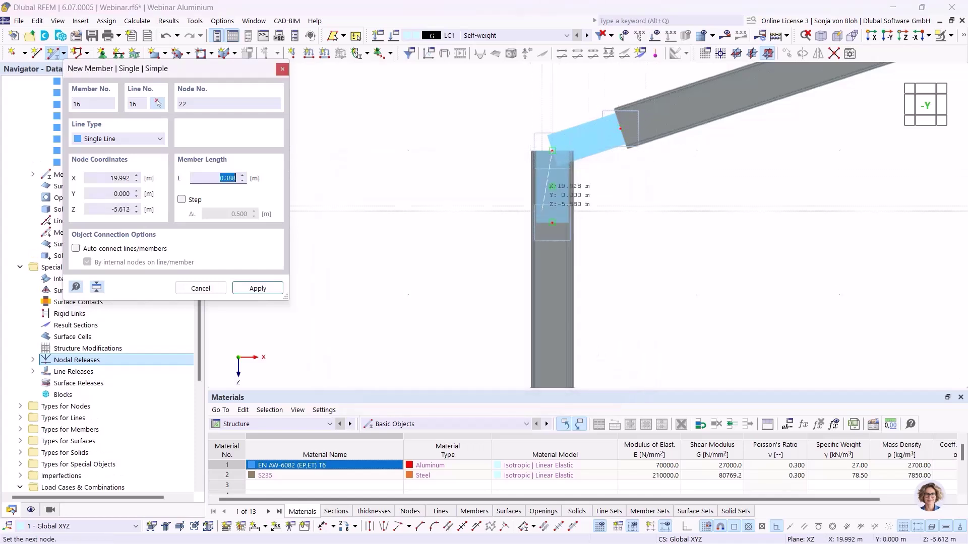
left_click(620, 129)
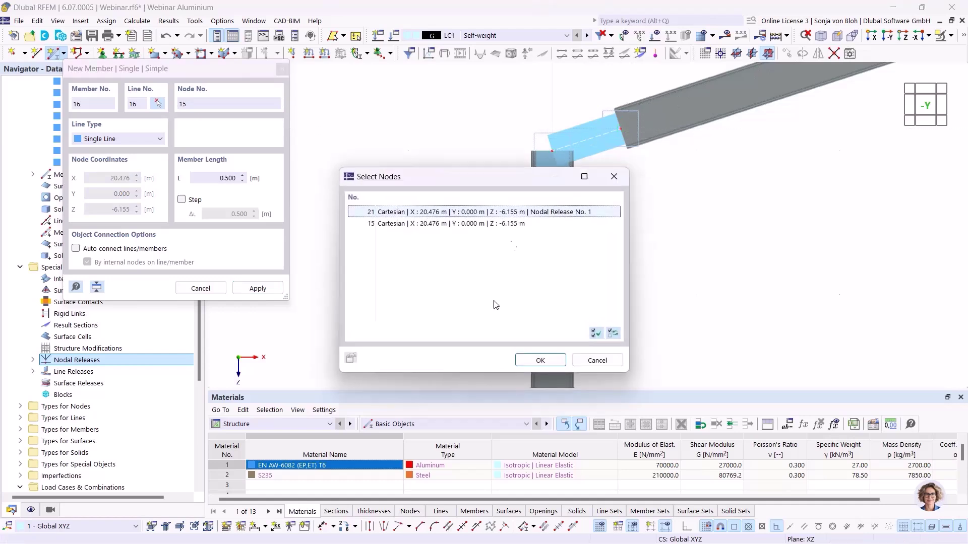
left_click(541, 360)
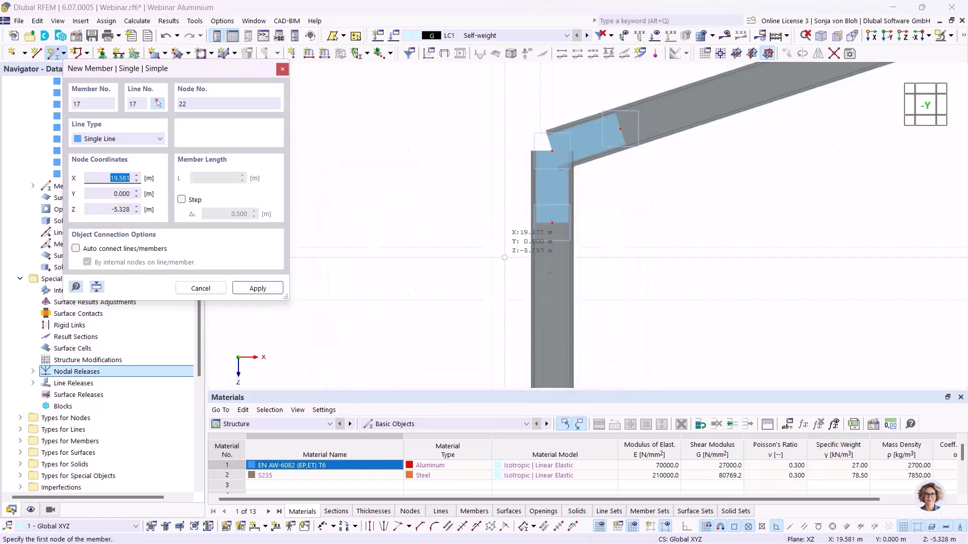
right_click(444, 240)
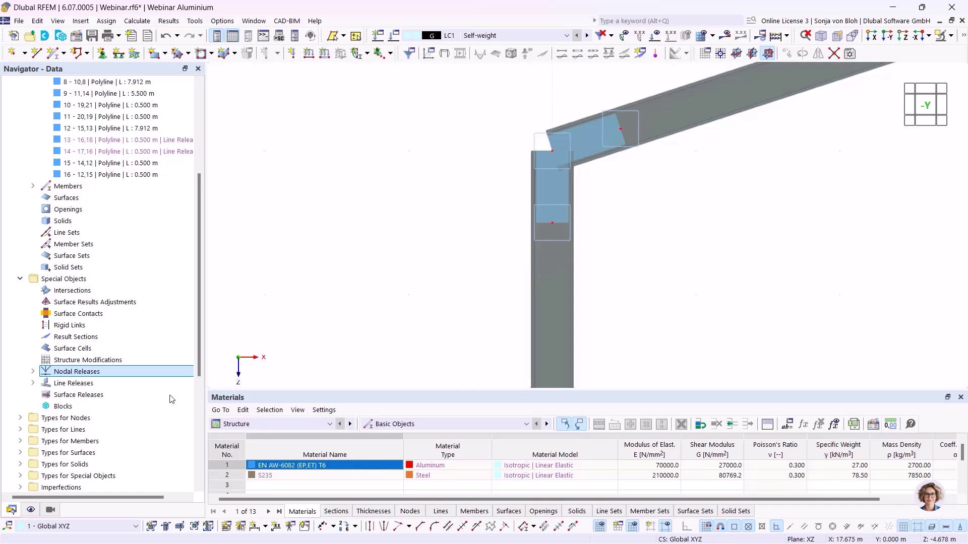
Step: Activate visibility mode to isolate the RHS 230/100/5 members and examine their nodes at the frame corner
left_click(55, 510)
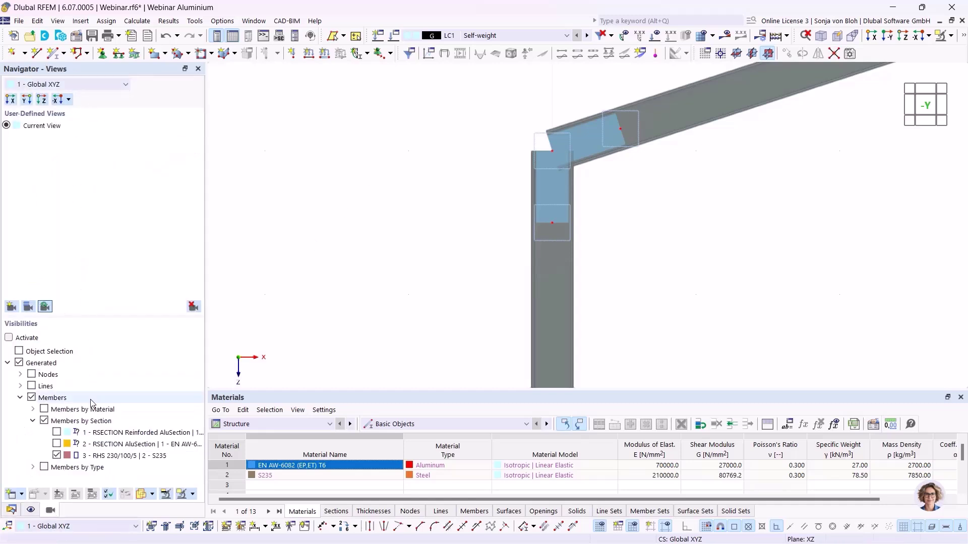
left_click(8, 338)
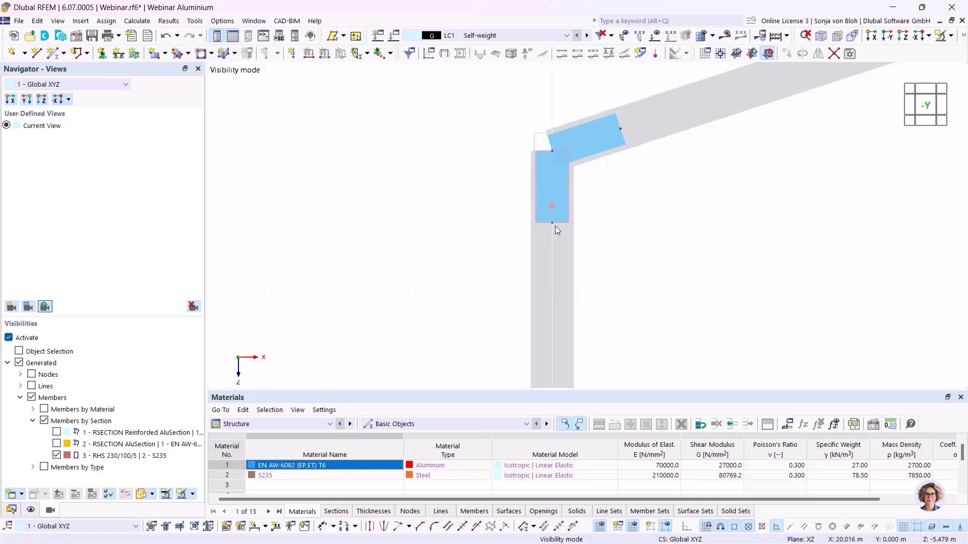
mouse_move(551, 223)
mouse_move(553, 157)
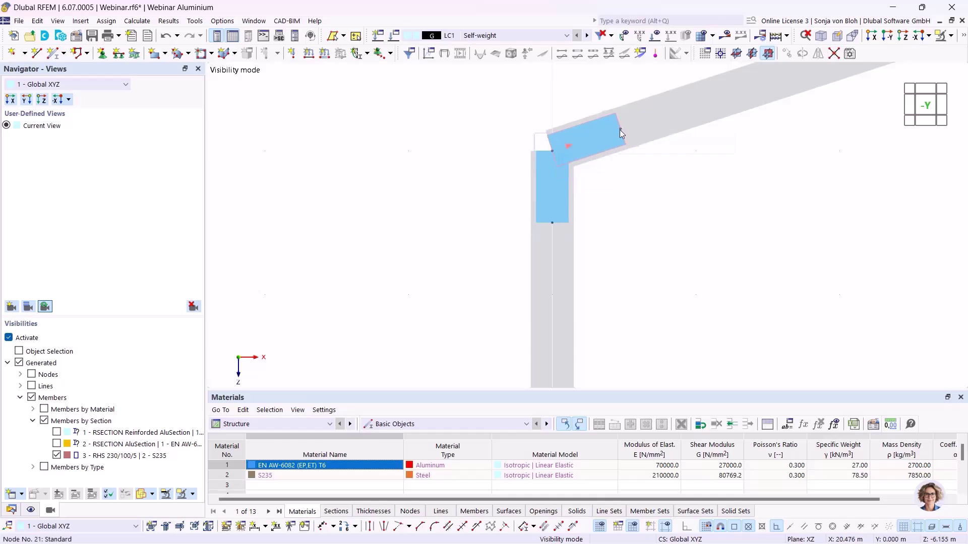
mouse_move(621, 132)
Step: Show the members with section 2 - RSECTION AluSection and hide those with section 3 - RHS 230/100/5
left_click(60, 446)
left_click(57, 444)
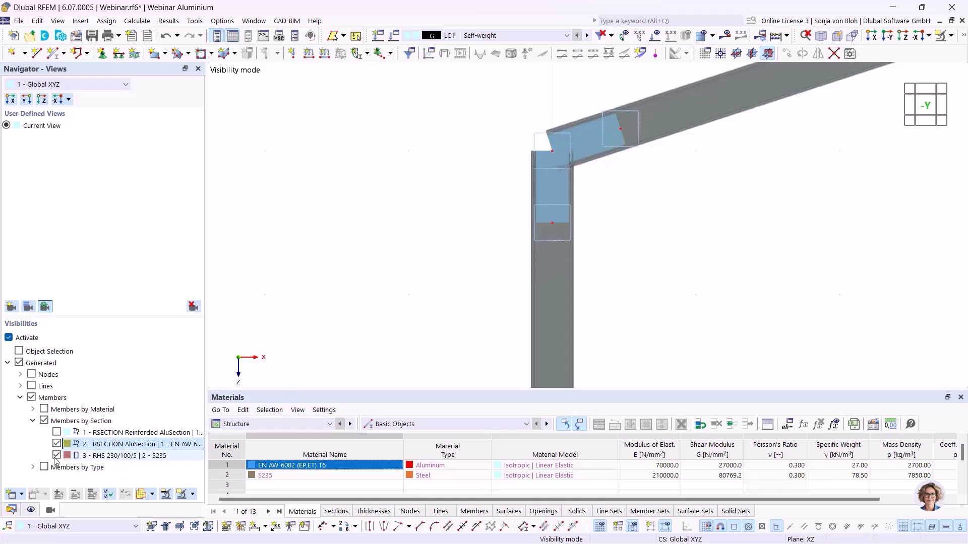
left_click(57, 456)
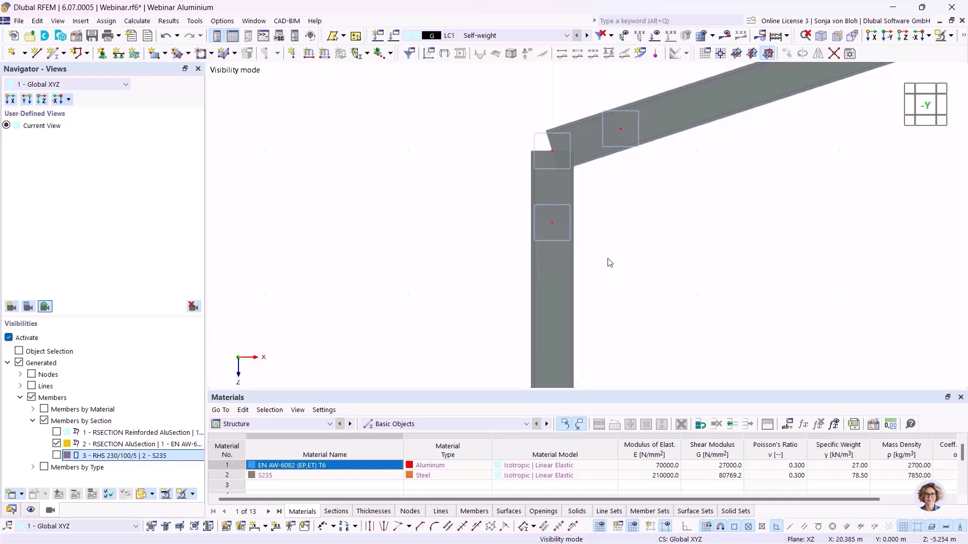
Step: Assign a uniform 2.600 kN/m member load in direction ZP, load case LC1, to members 12 and 16 of the third frame's beam
scroll(416, 243, "down", 5)
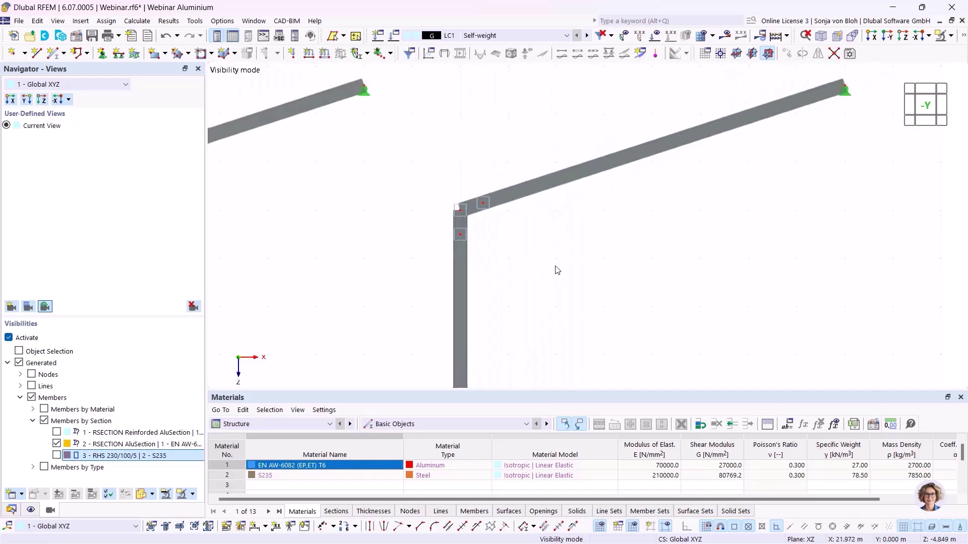
left_click(324, 54)
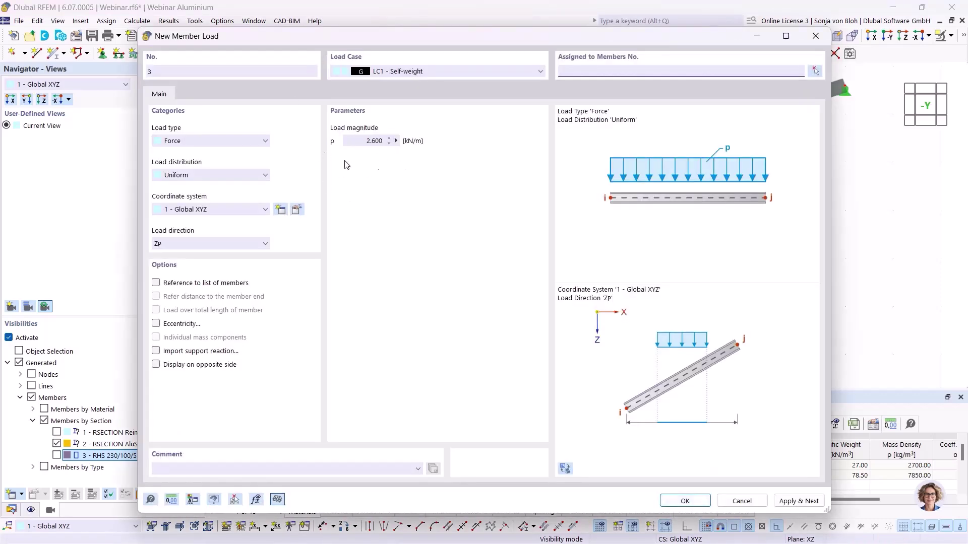
left_click(676, 502)
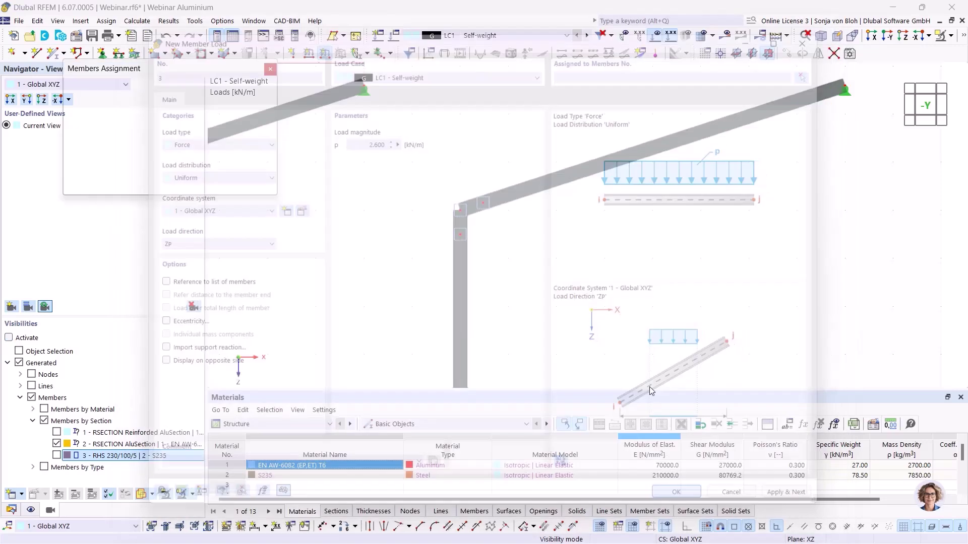
left_click(485, 204)
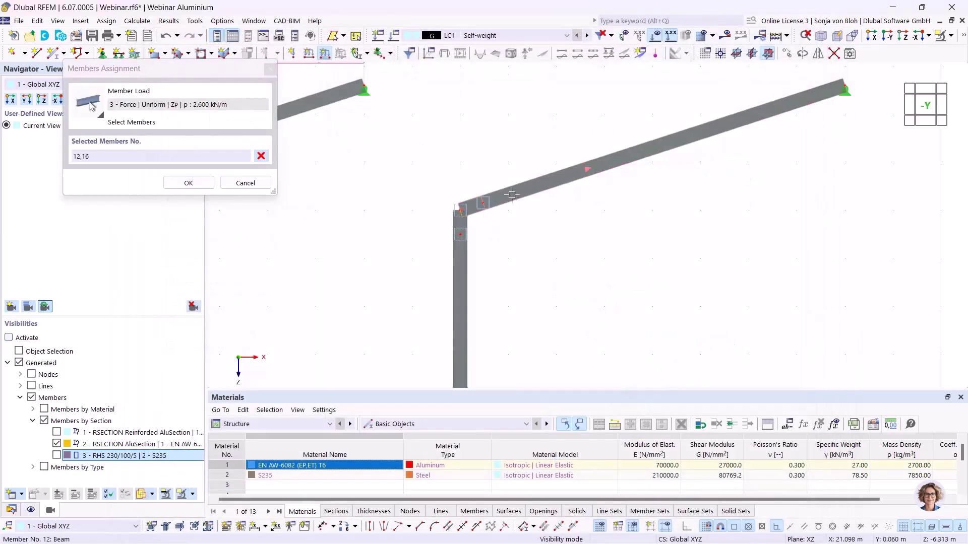
left_click(190, 182)
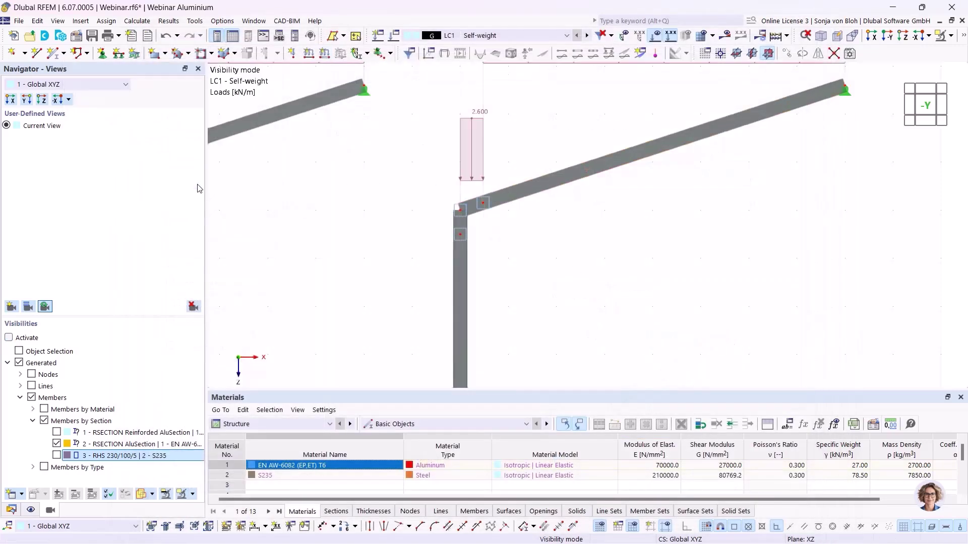
Step: Show the LC1 static analysis results with moments My for all three frames and hide the loads
scroll(388, 235, "down", 7)
middle_click_drag(373, 263, 580, 252)
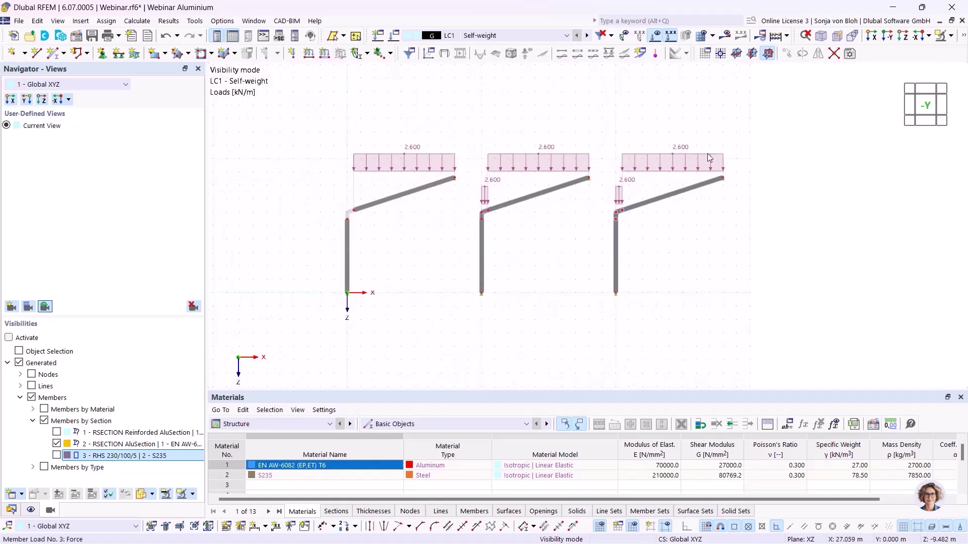
left_click(726, 37)
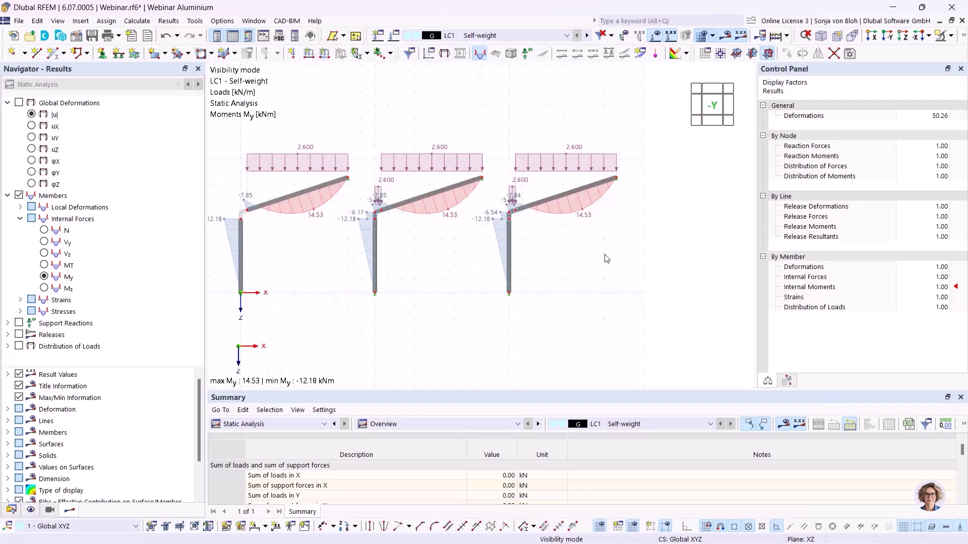
left_click(654, 36)
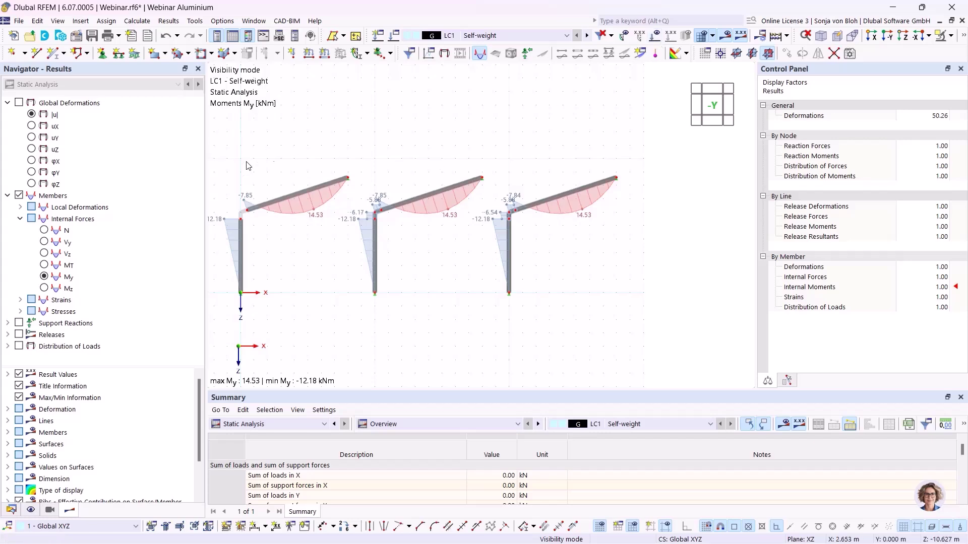
Step: Display the axial forces N, and switch the visible members from section 2 - RSECTION AluSection to section 3 - RHS 230/100/5
left_click(45, 230)
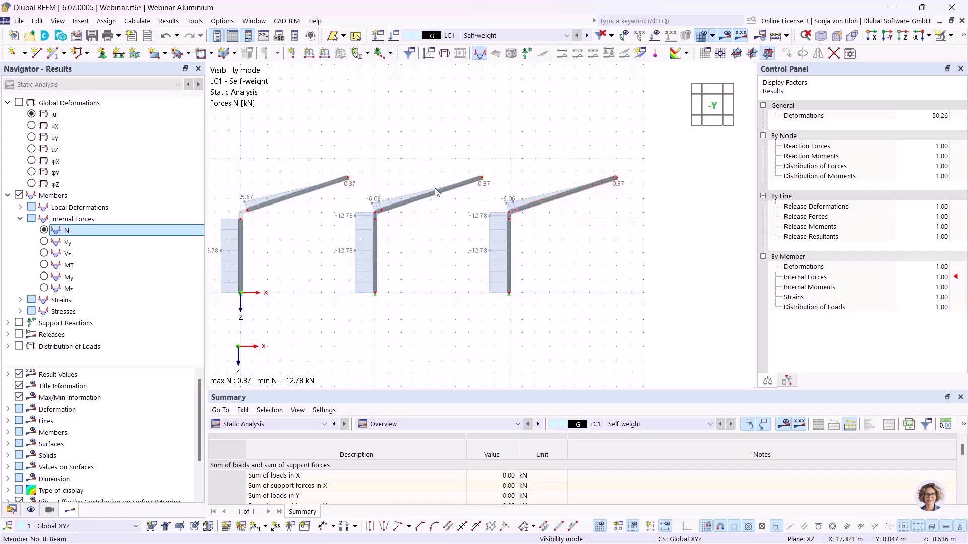
scroll(381, 208, "up", 3)
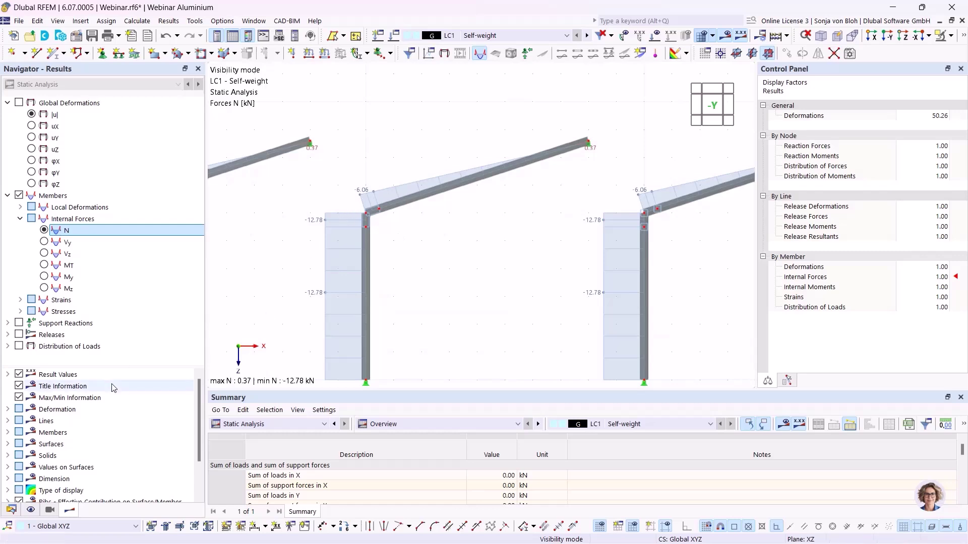
left_click(49, 511)
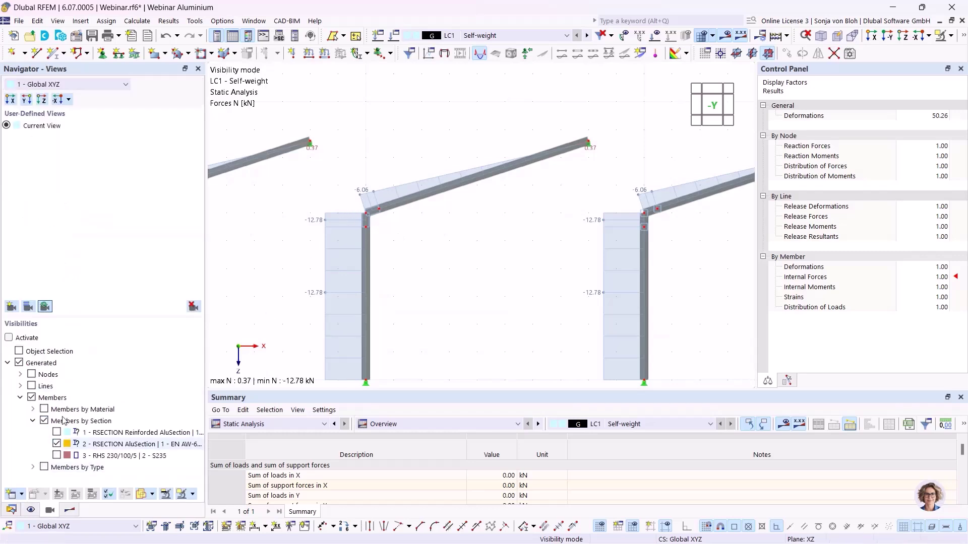
left_click(56, 455)
left_click(57, 444)
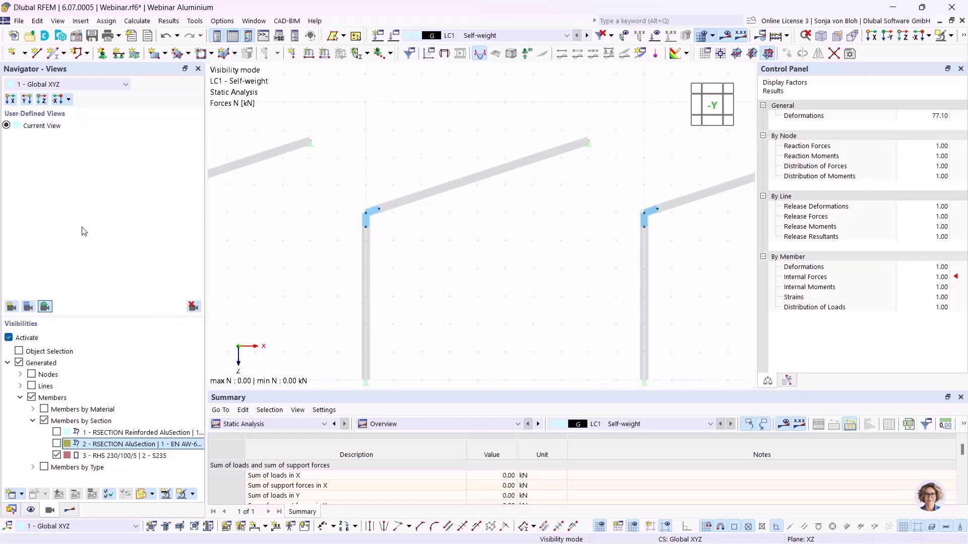
Step: Display the moments My and deactivate visibility mode to examine the aluminum and steel moments at the second frame's corner
left_click(70, 509)
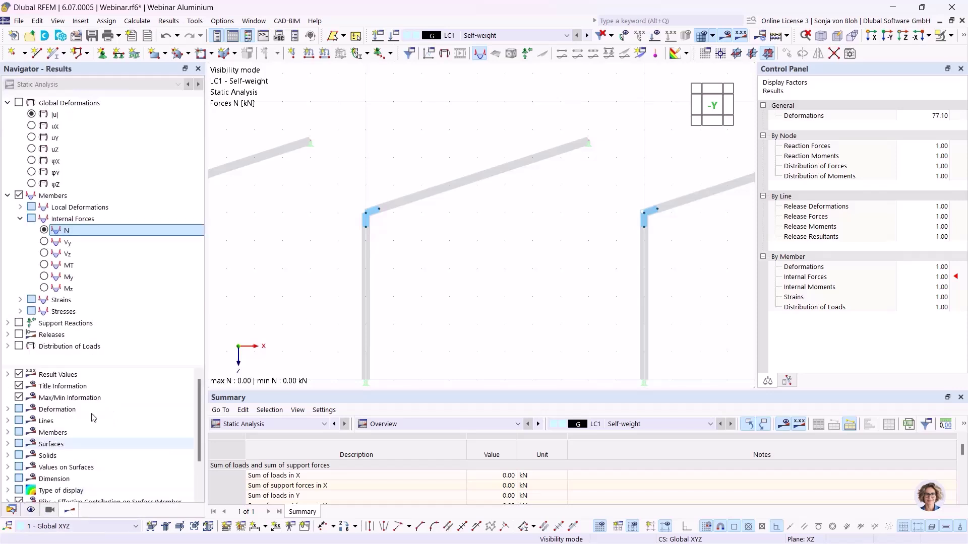
left_click(48, 277)
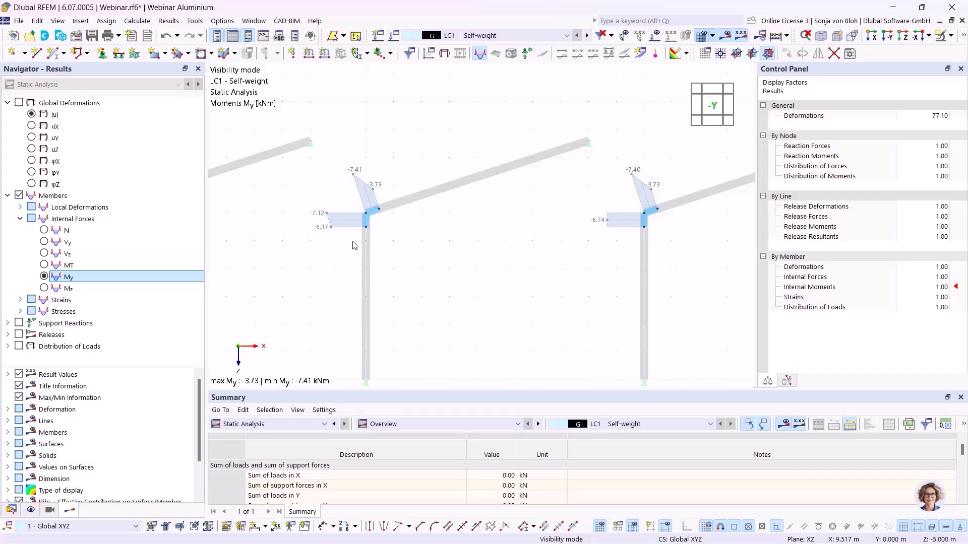
left_click(50, 510)
left_click(9, 338)
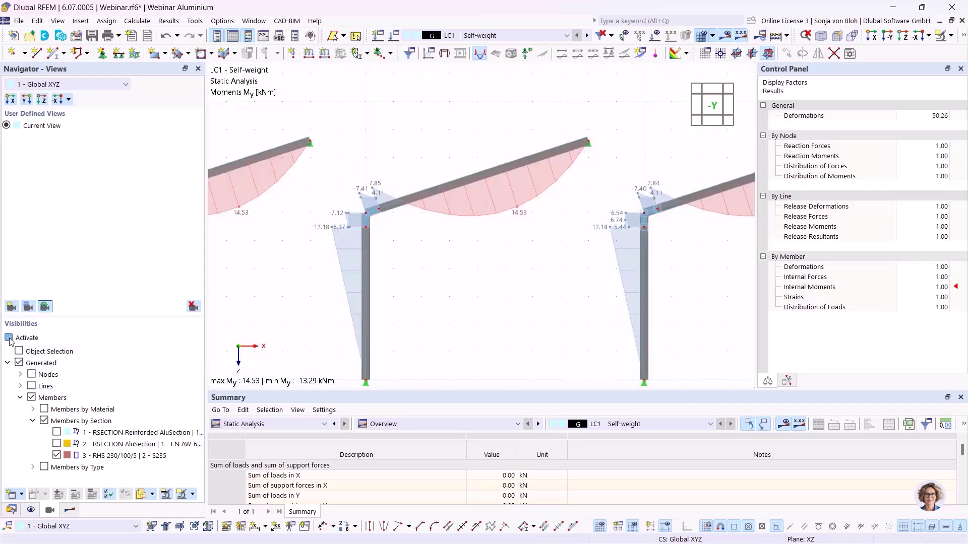
scroll(368, 217, "up", 3)
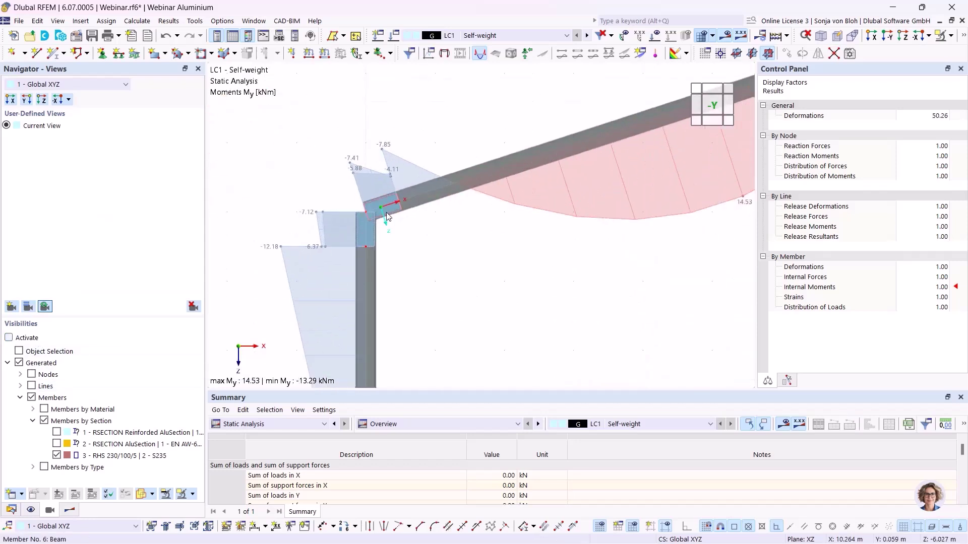
scroll(357, 180, "up", 3)
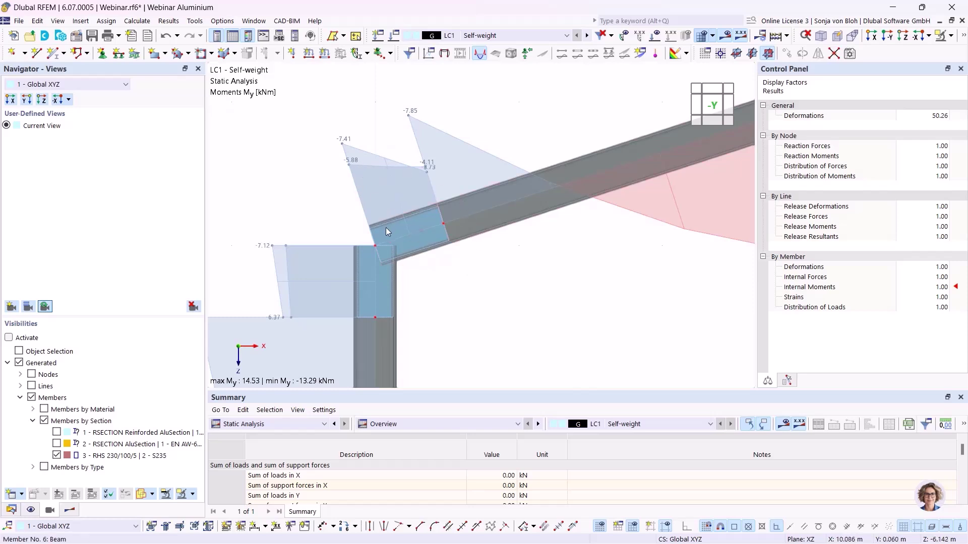
mouse_move(385, 225)
scroll(510, 225, "down", 10)
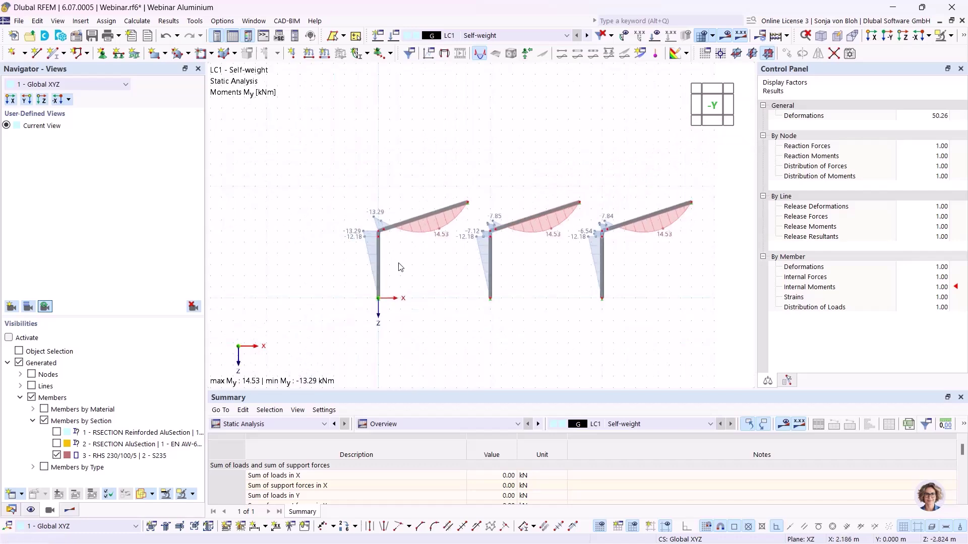
Step: Add a linear length dimension in the second plane from the first frame's corner node to the beam end, offset about 2.97 m
scroll(400, 266, "up", 2)
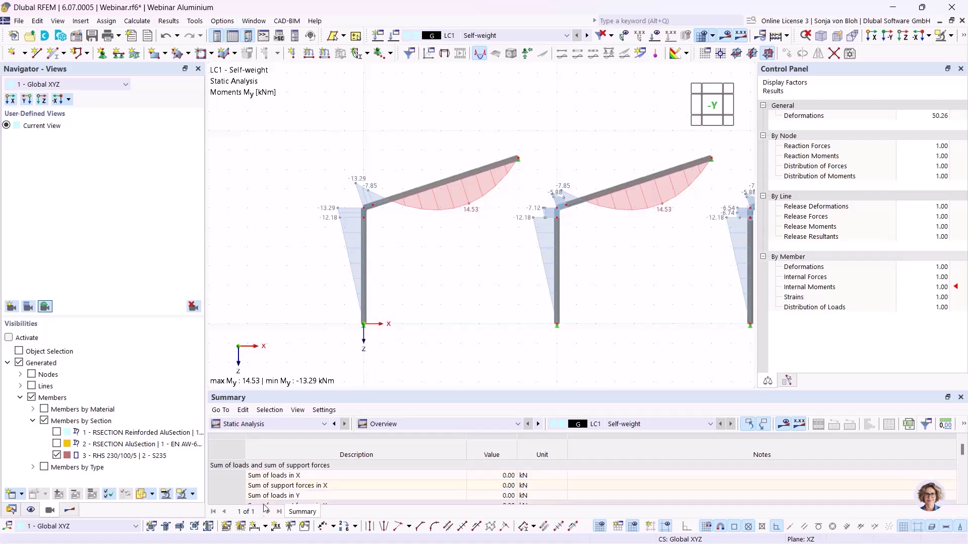
left_click(256, 531)
scroll(360, 217, "up", 3)
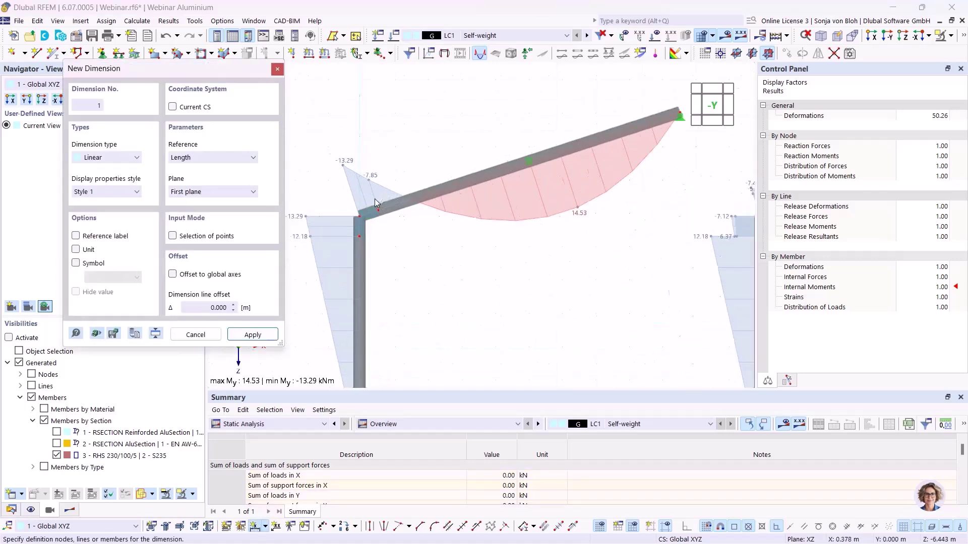
left_click(358, 220)
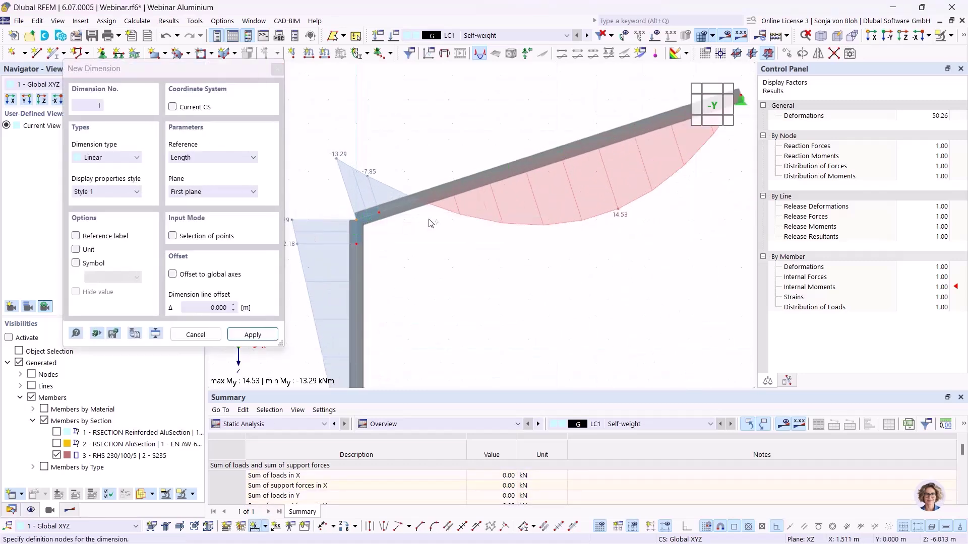
scroll(427, 215, "down", 2)
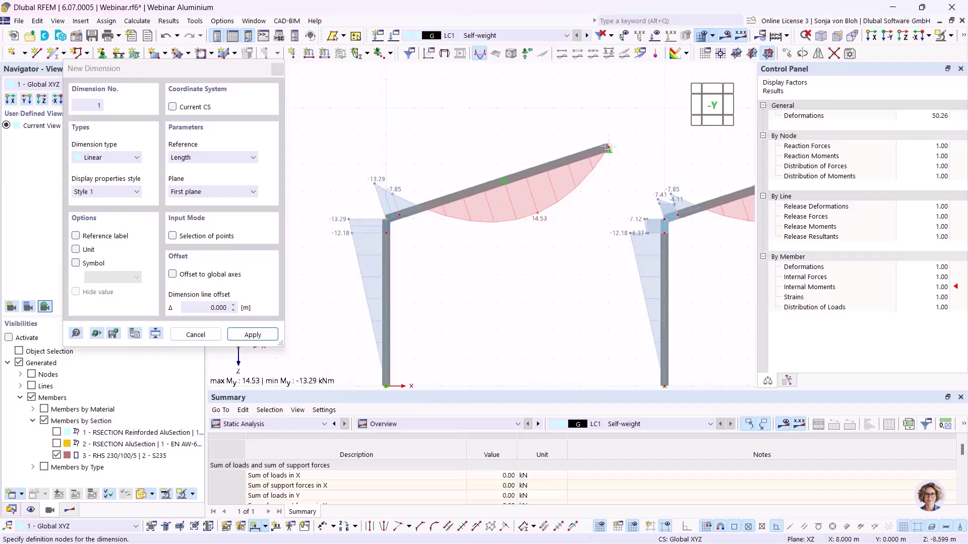
left_click(217, 192)
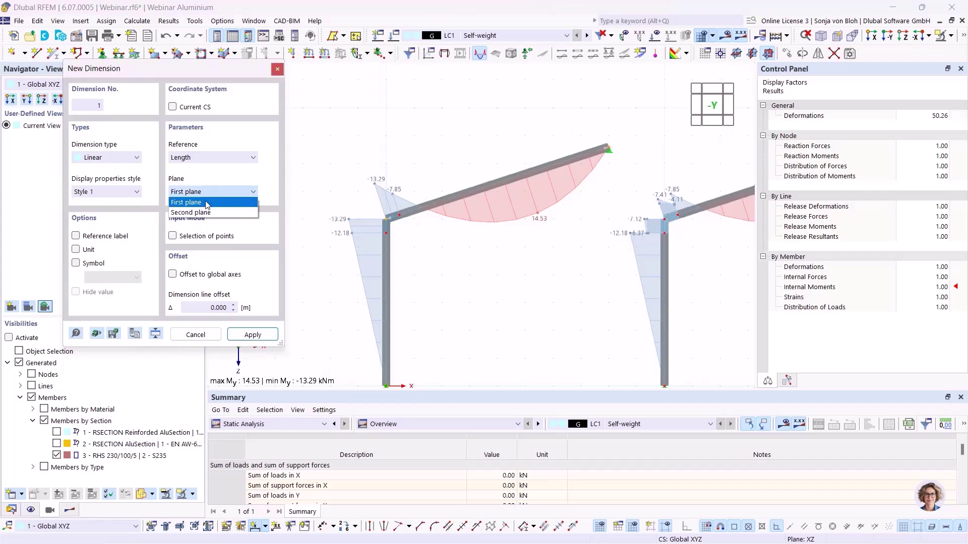
left_click(204, 209)
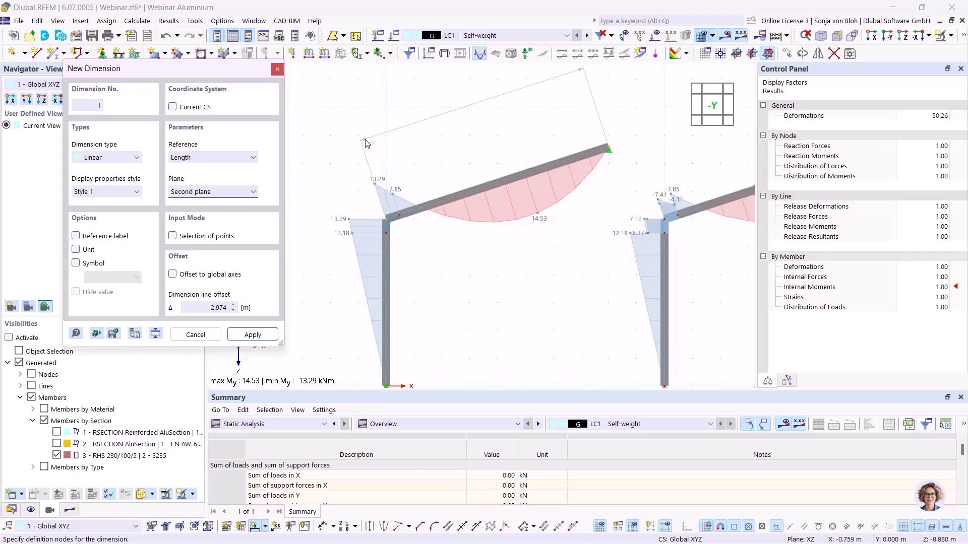
left_click(365, 141)
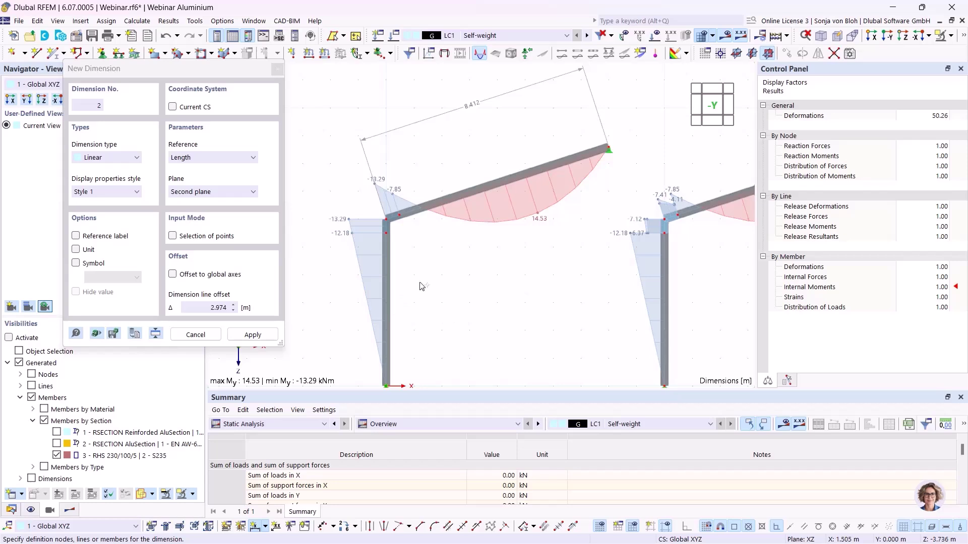
key("Escape")
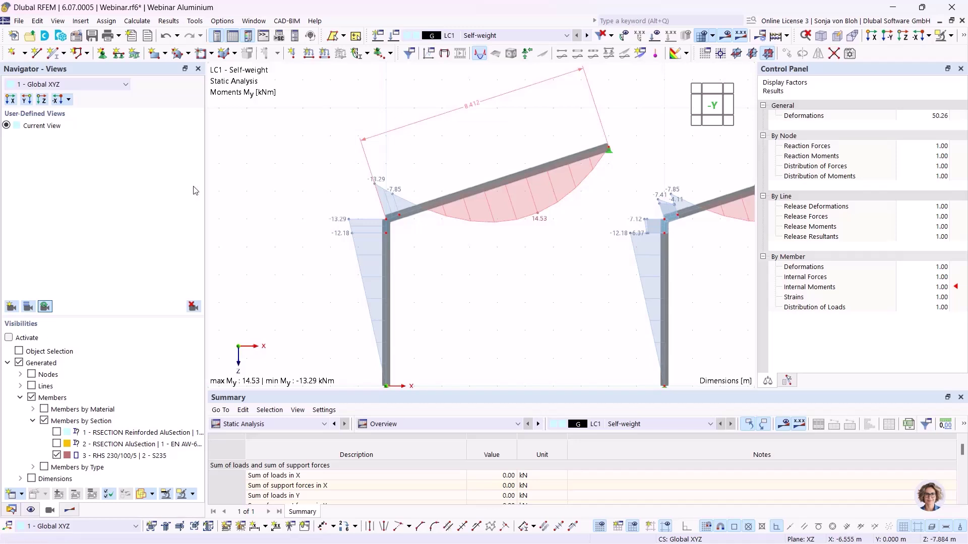
Step: Turn on the results on members for dimensions and display the global deformations |u|
left_click(71, 510)
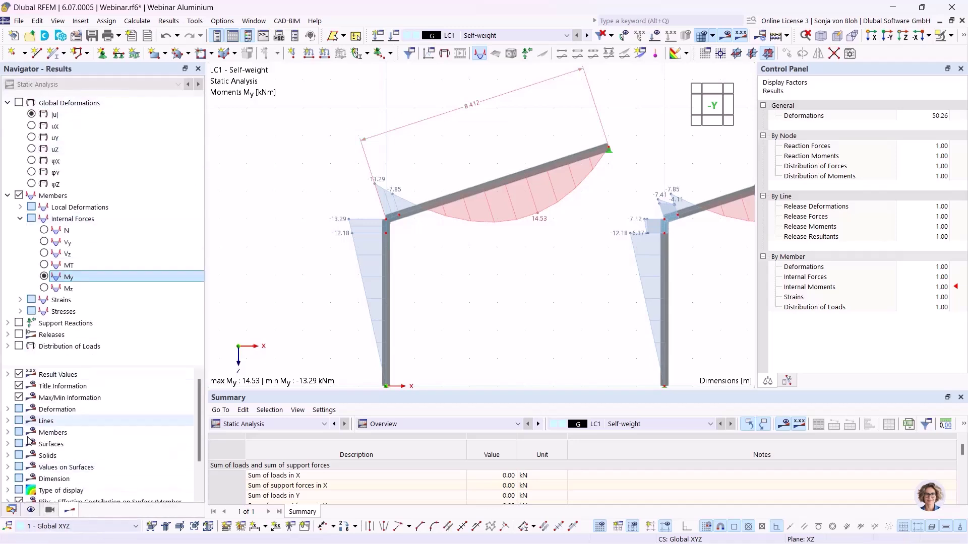
left_click(8, 479)
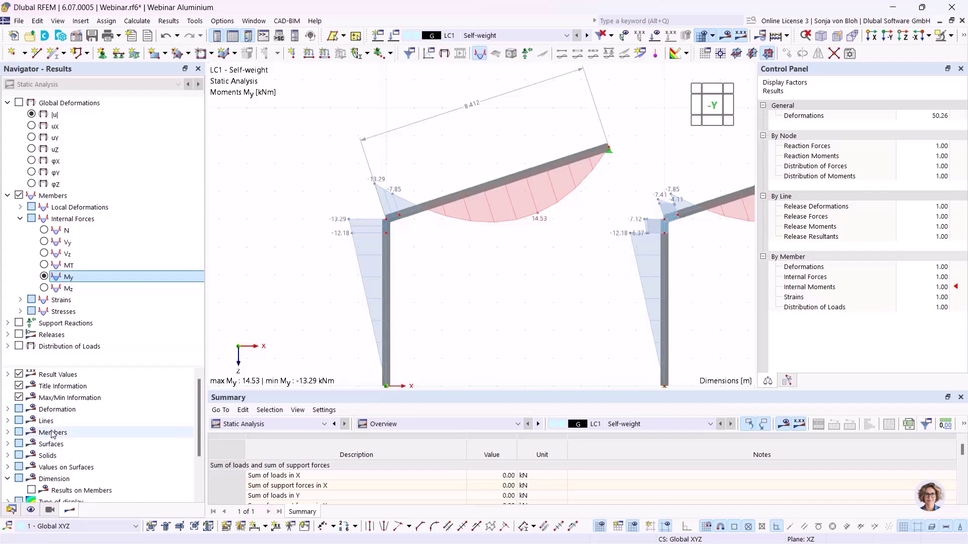
scroll(39, 425, "down", 2)
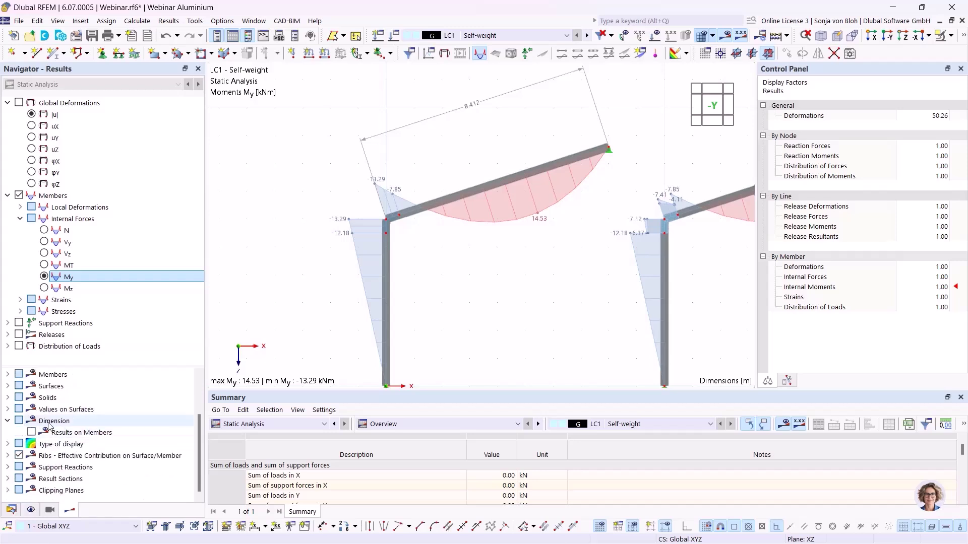
left_click(31, 432)
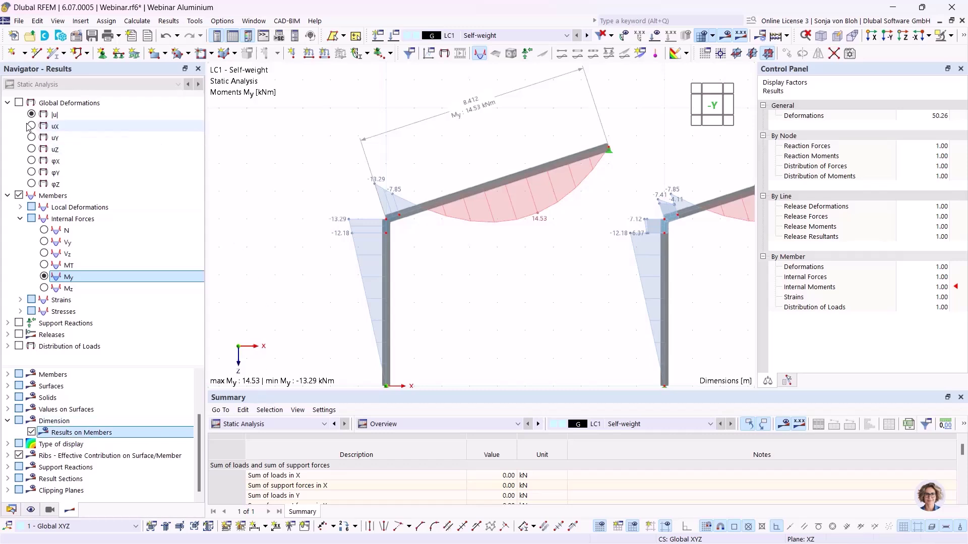
left_click(19, 103)
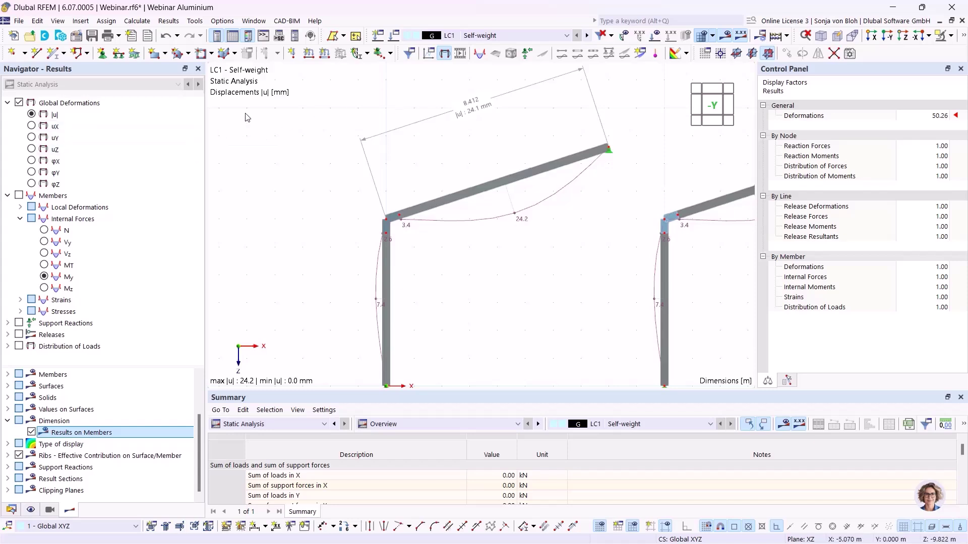
Step: Add a linear length dimension in the second plane along the first frame's aluminum beam from node 5 to the beam end, offset about 1.72 m
left_click(255, 525)
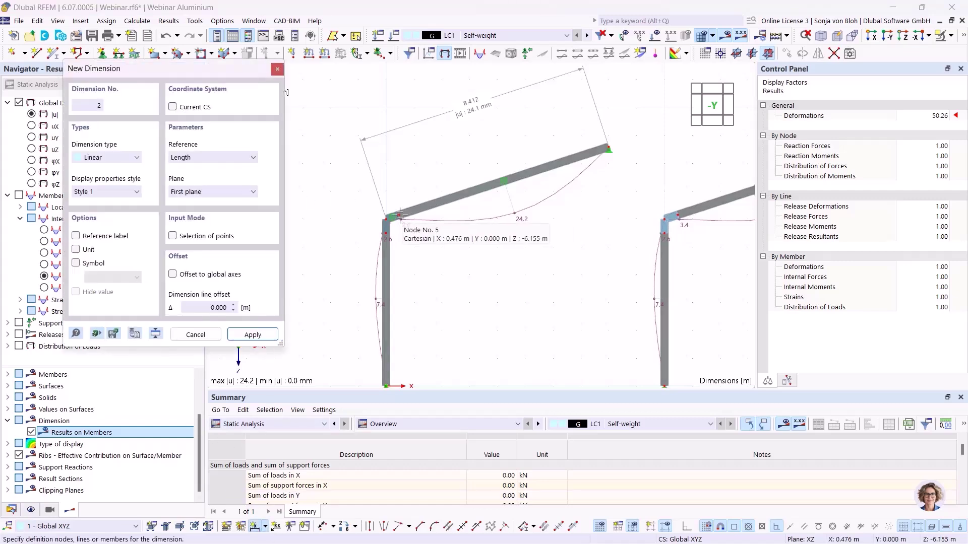
scroll(403, 214, "up", 2)
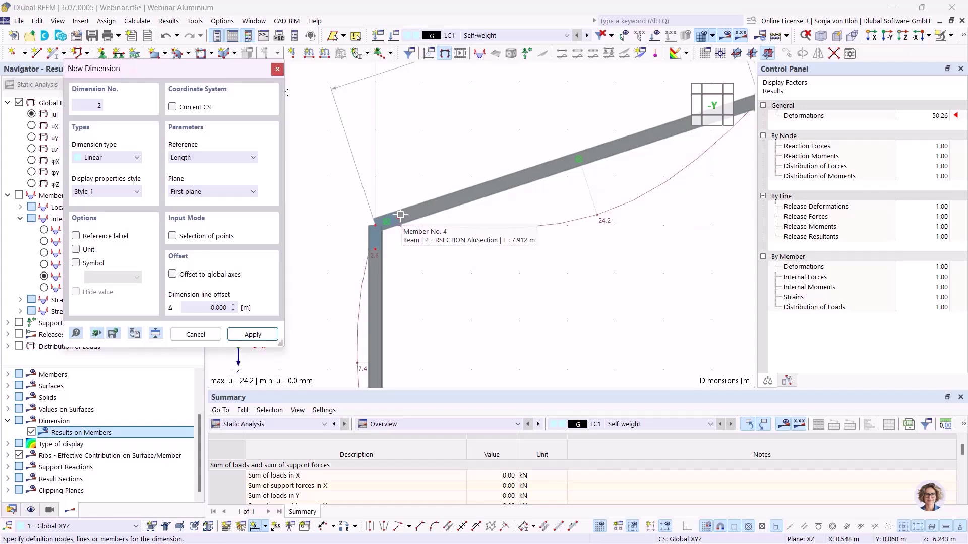
left_click(399, 219)
scroll(429, 216, "down", 2)
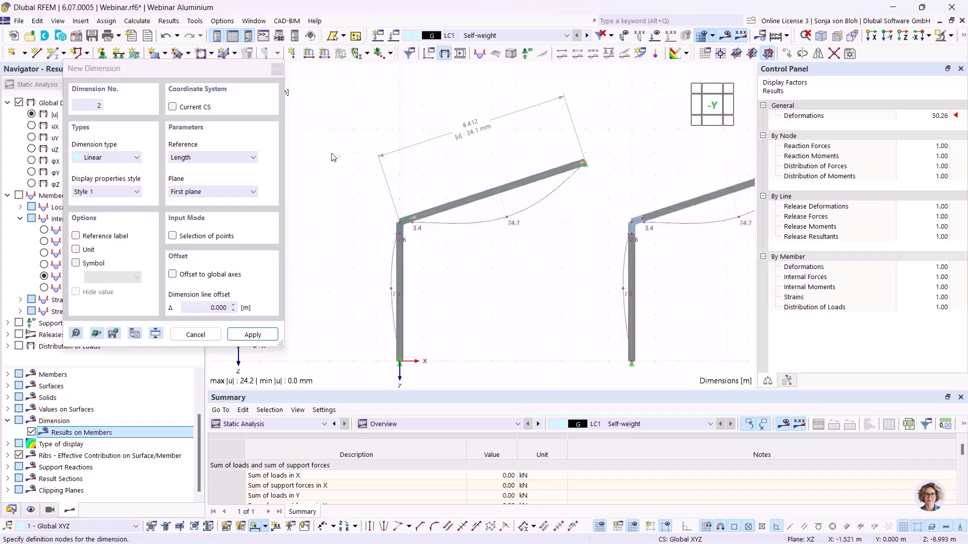
left_click(198, 192)
left_click(191, 207)
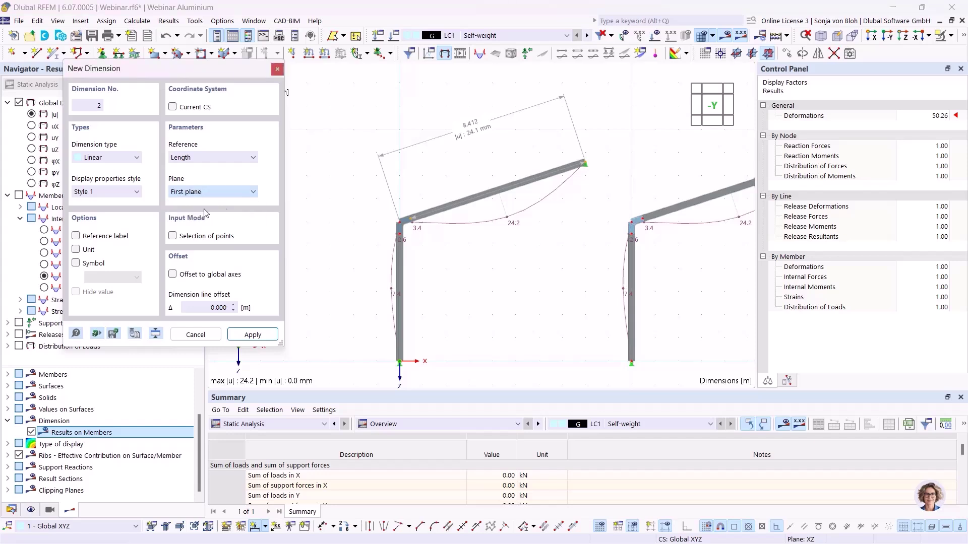
left_click(443, 170)
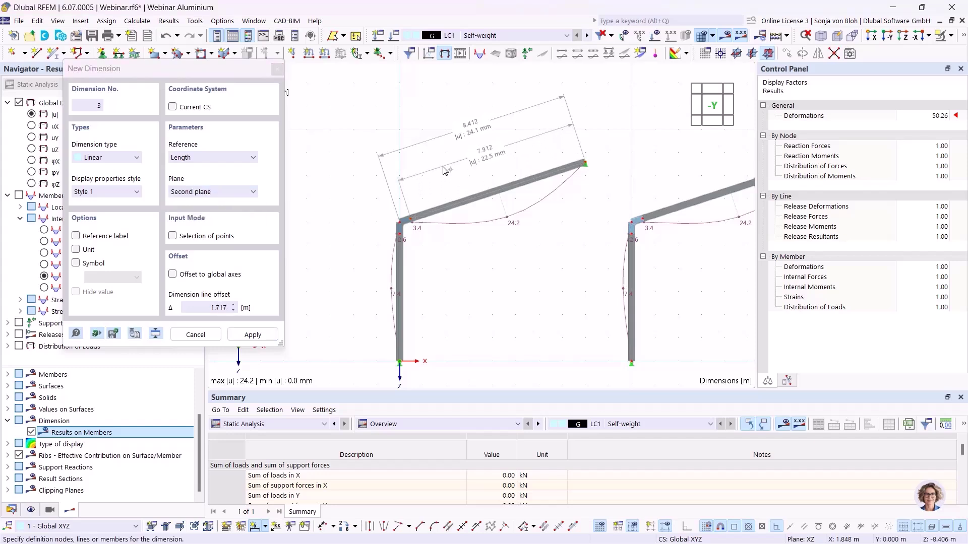
key("Escape")
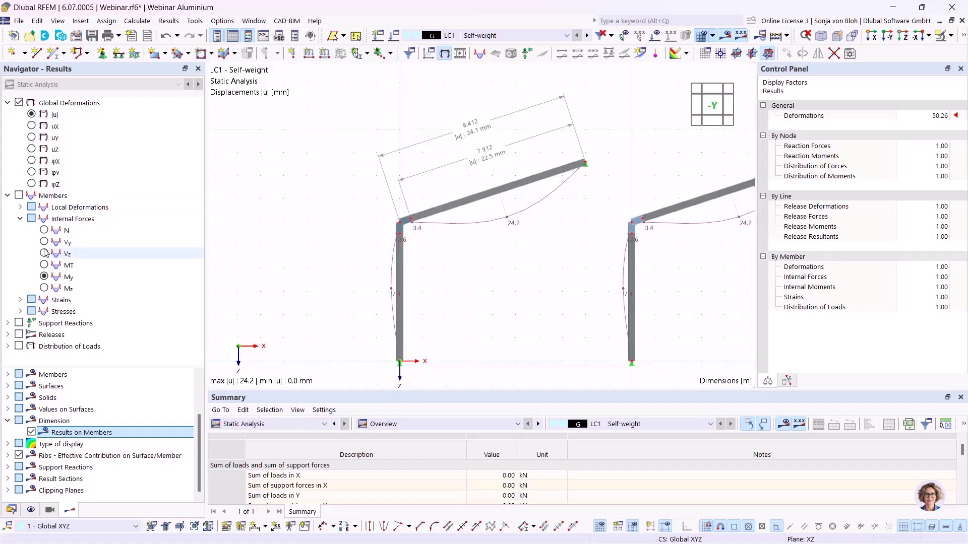
Step: Switch on clipping plane 2, the Offset XYZ plane in YZ, from the model's guide objects
left_click(11, 510)
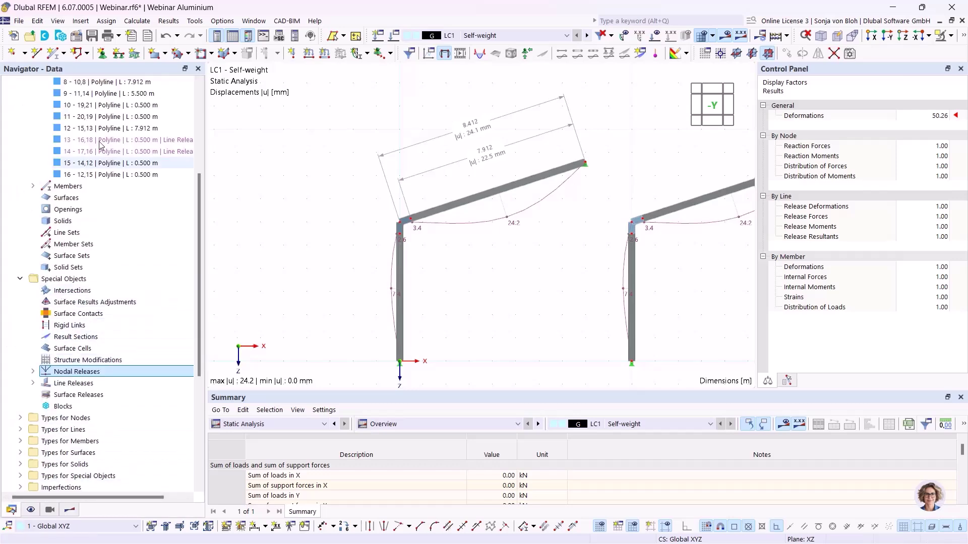
scroll(45, 302, "down", 6)
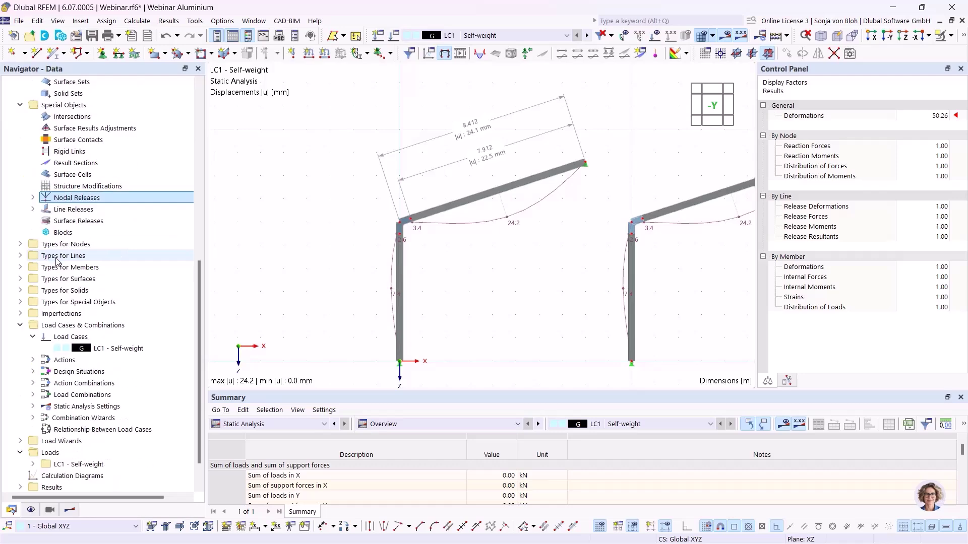
left_click(20, 464)
scroll(88, 391, "down", 1)
scroll(88, 389, "down", 3)
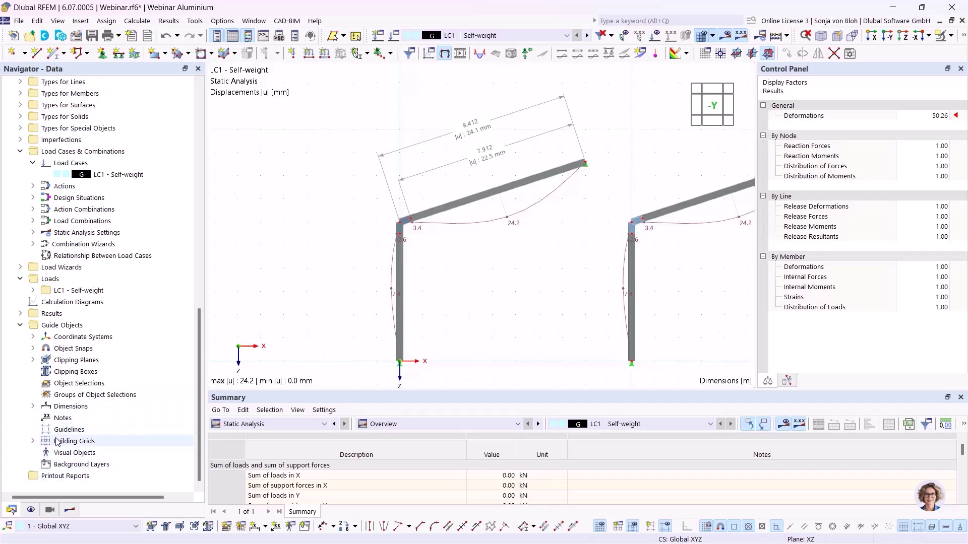
left_click(33, 360)
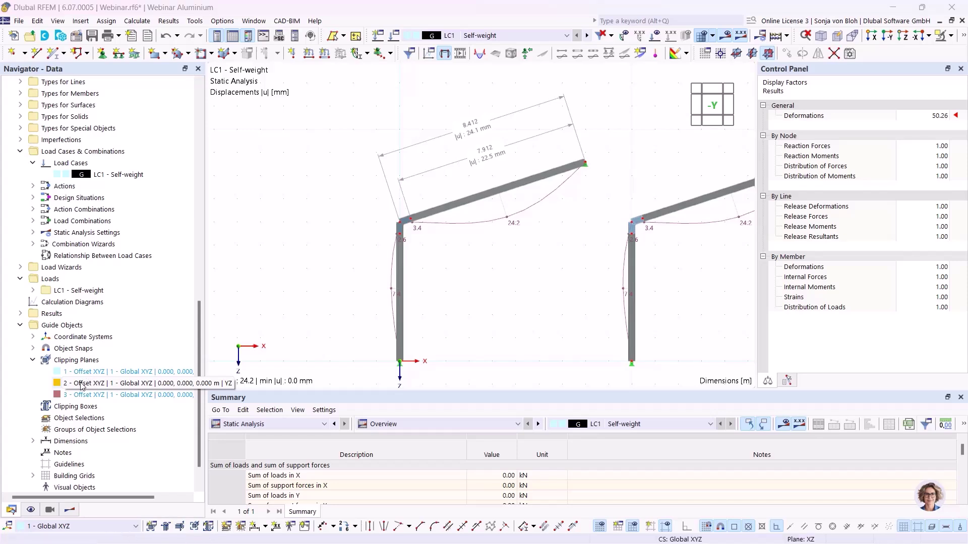
right_click(82, 386)
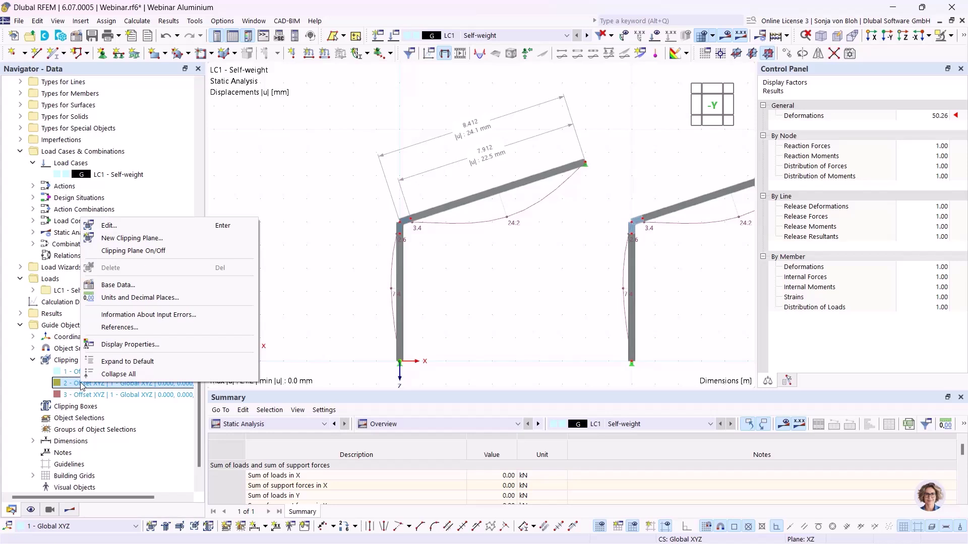
left_click(112, 252)
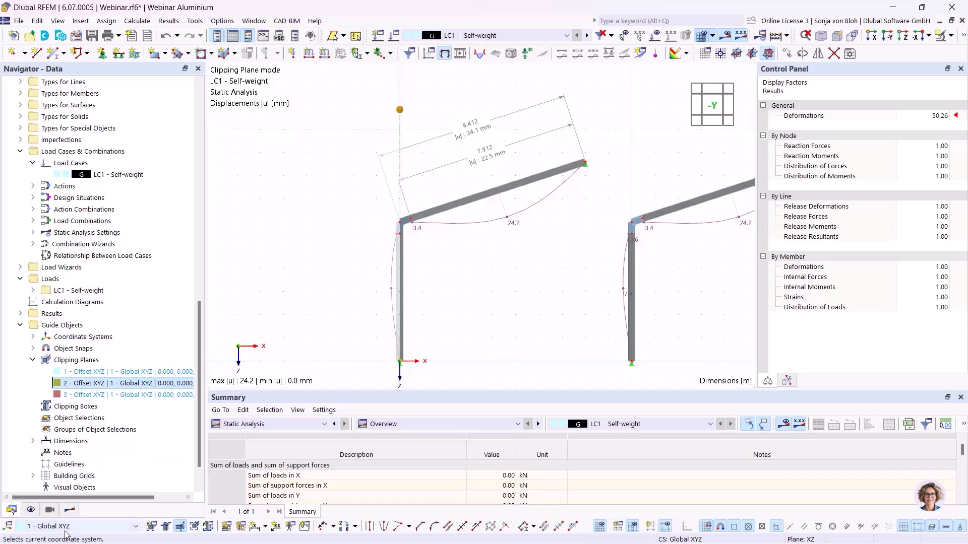
Step: Display the member stresses σx and shift the clipping plane about 0.25 m along X to examine the reinforced section at the first frame's corner
left_click(70, 510)
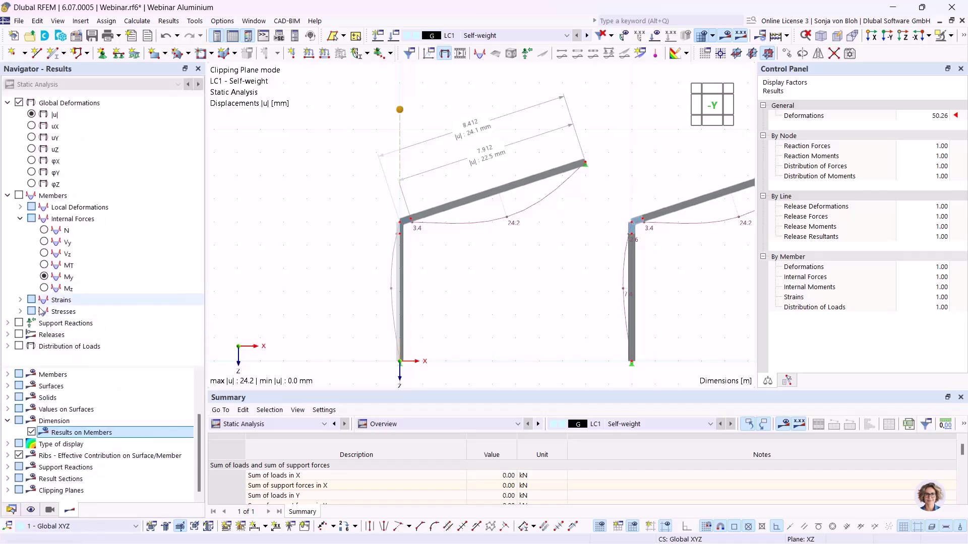
left_click(21, 311)
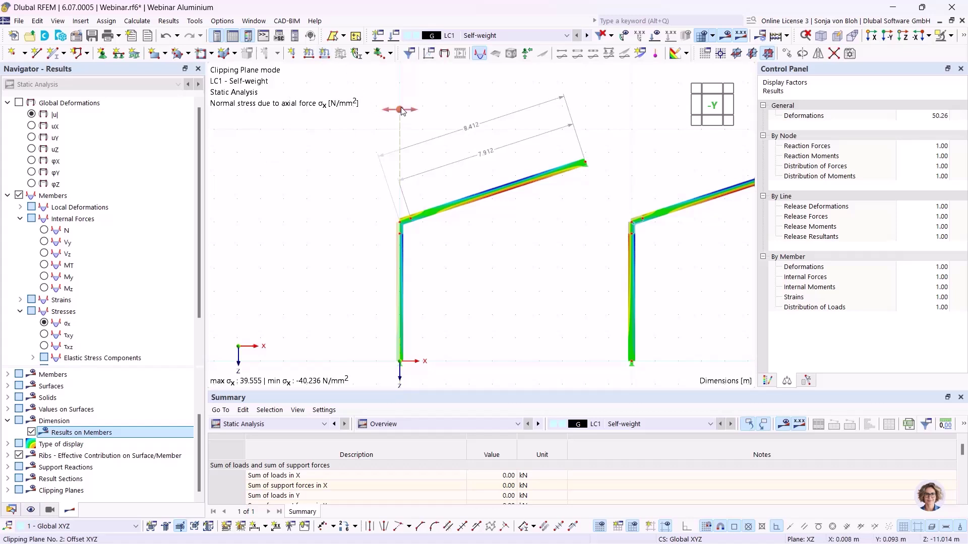
left_click_drag(402, 110, 406, 110)
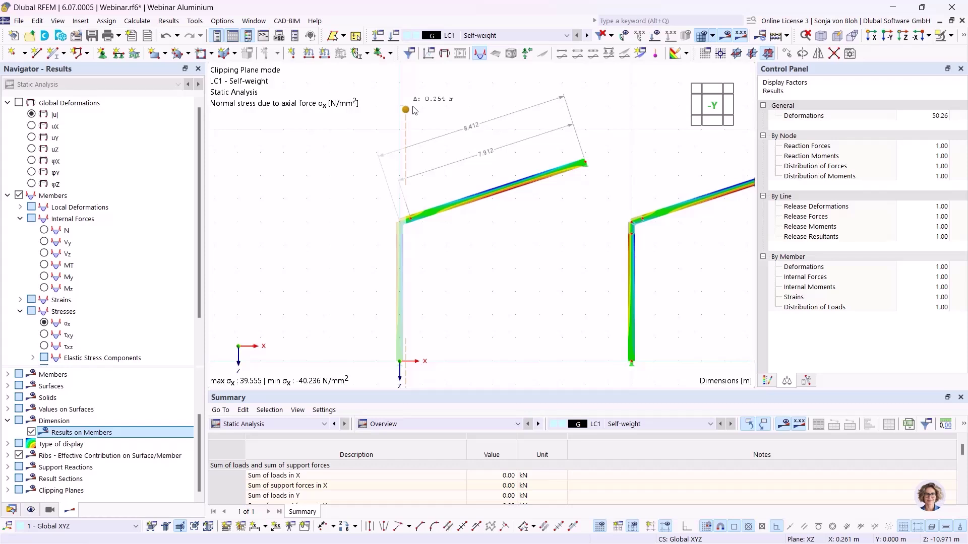
middle_click_drag(437, 255, 497, 295, "ctrl")
scroll(476, 310, "up", 4)
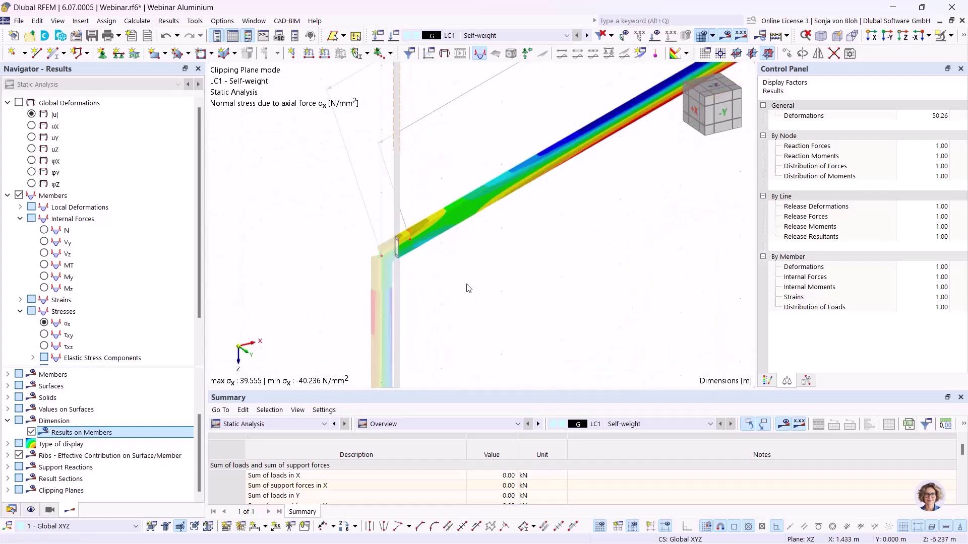
scroll(379, 232, "up", 5)
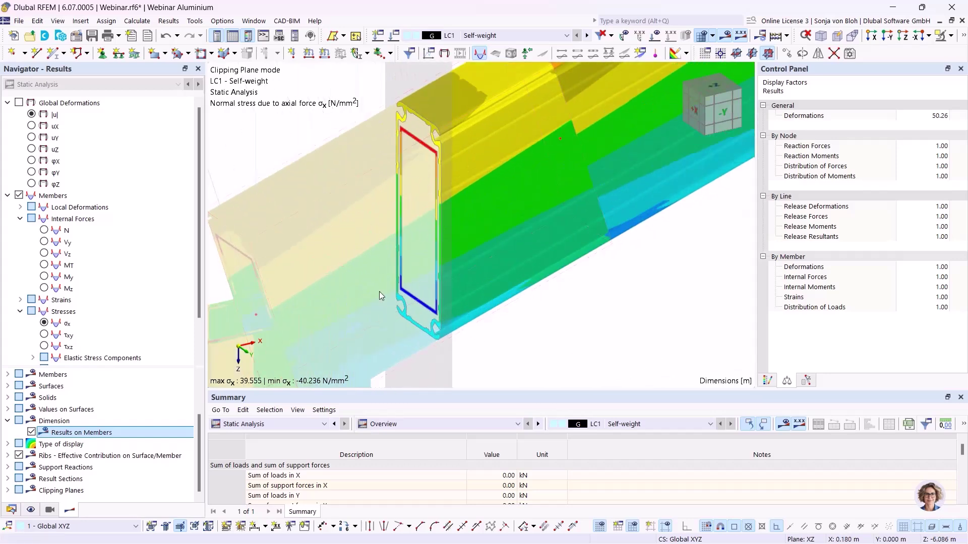
scroll(407, 261, "down", 8)
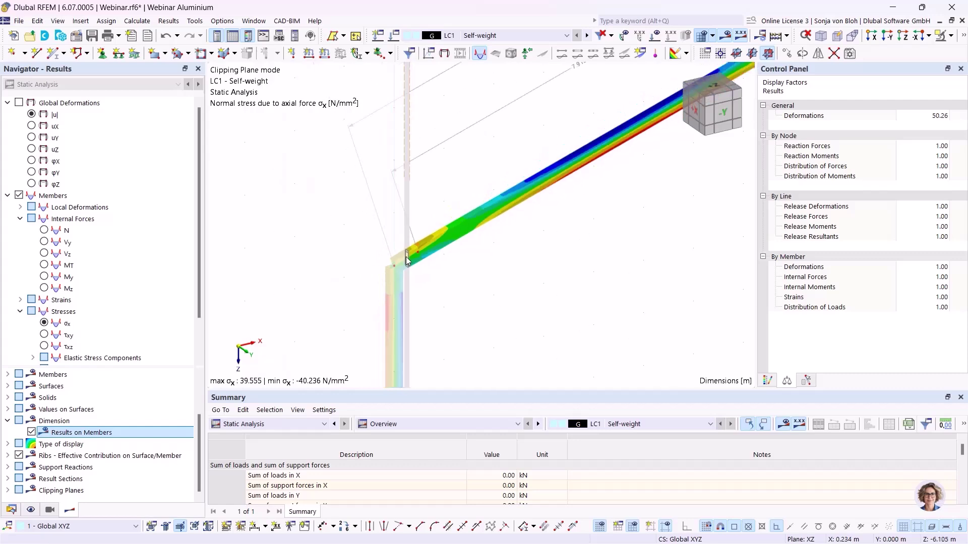
Step: Move the clipping plane farther along the first frame's beam, beyond the steel reinforcement, and examine the stresses in the cut aluminum section
left_click_drag(407, 136, 440, 137)
scroll(436, 249, "up", 5)
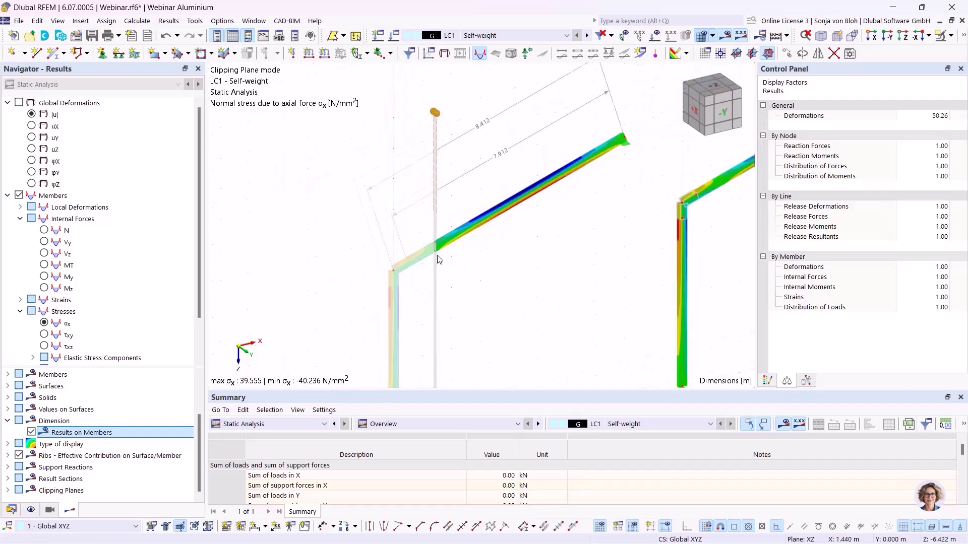
scroll(429, 236, "up", 3)
scroll(467, 281, "down", 6)
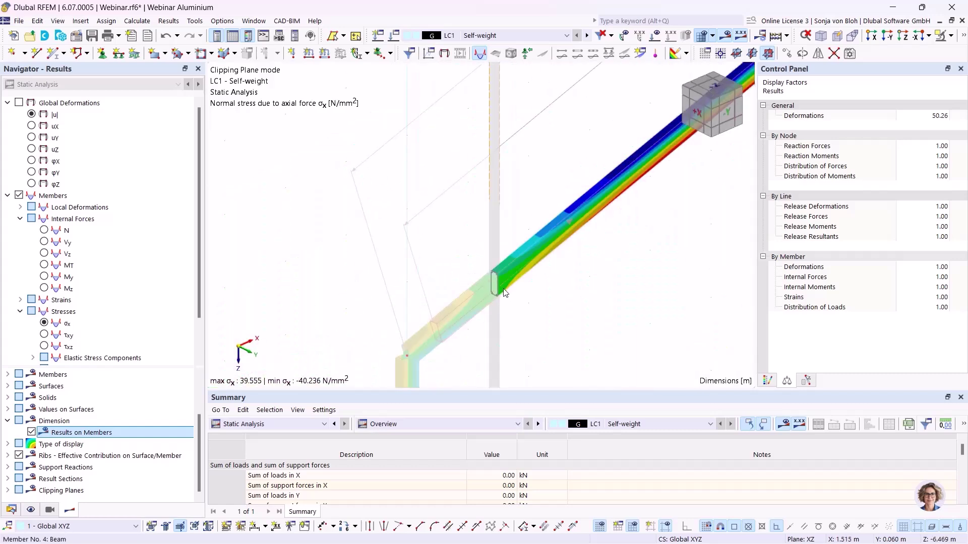
scroll(487, 296, "up", 6)
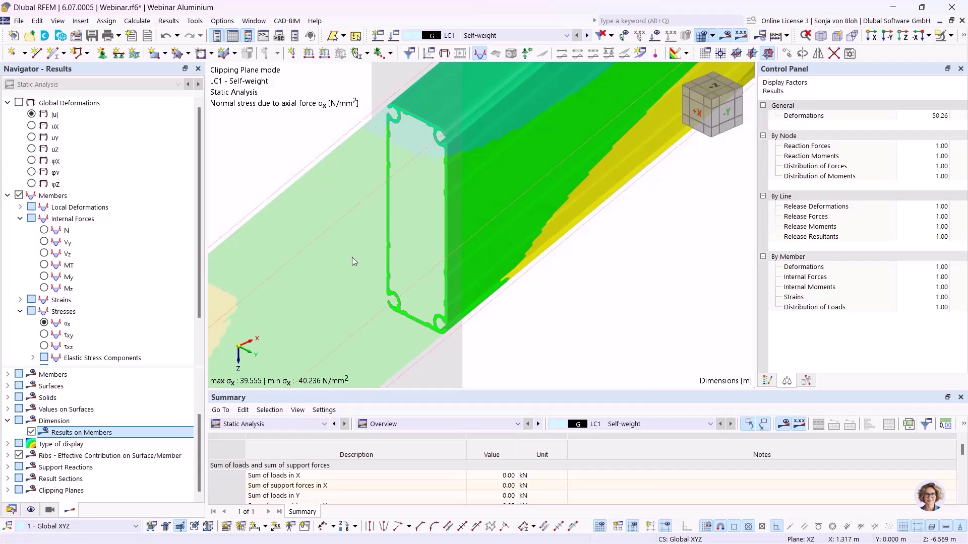